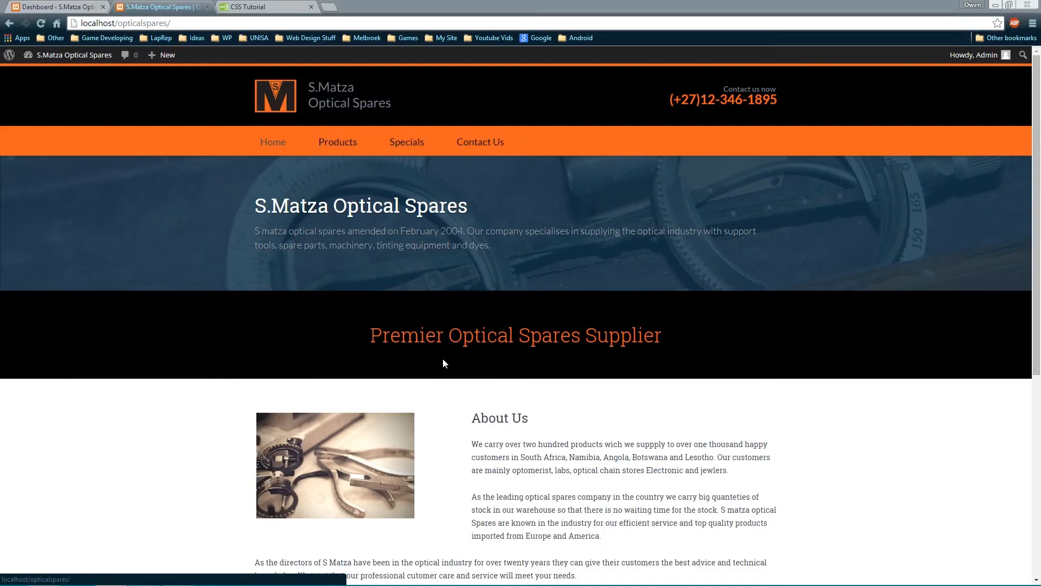
Browse the live site's Products, Specials and Contact Us pages, then switch to the admin dashboard
{"action": "left_click", "coordinate": [331, 142]}
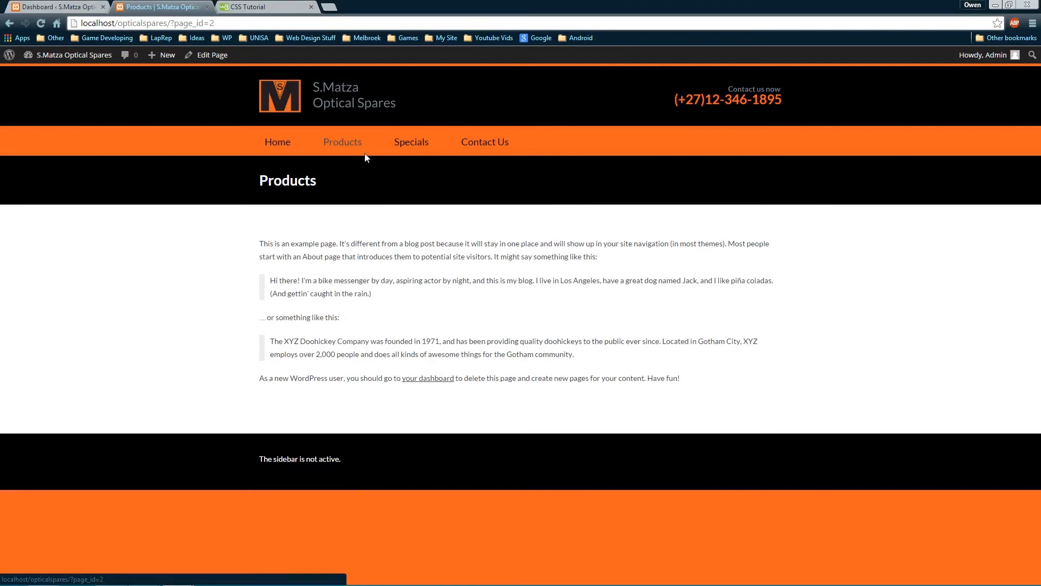
{"action": "left_click", "coordinate": [411, 143]}
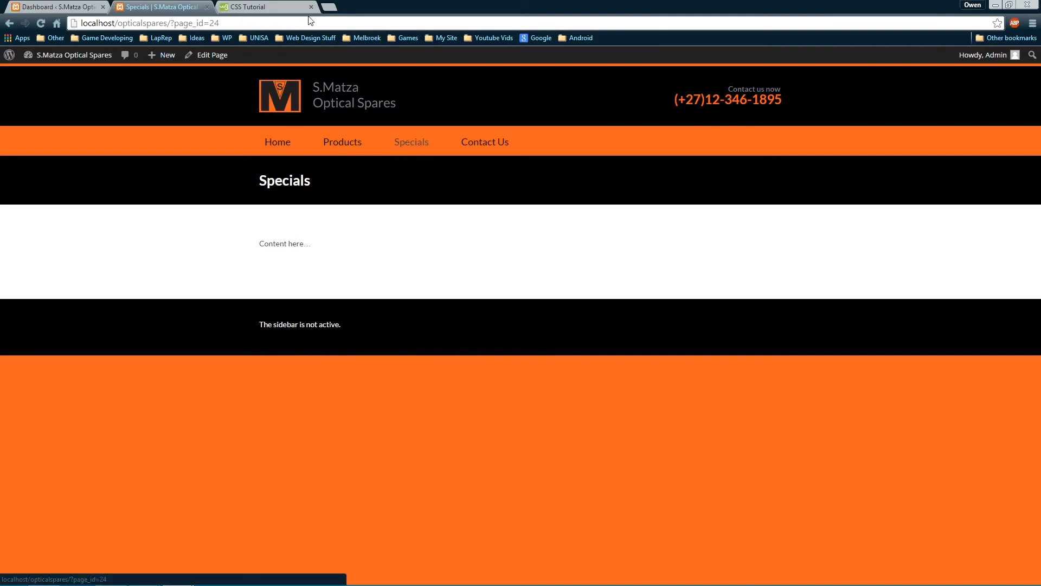
{"action": "left_click", "coordinate": [329, 8]}
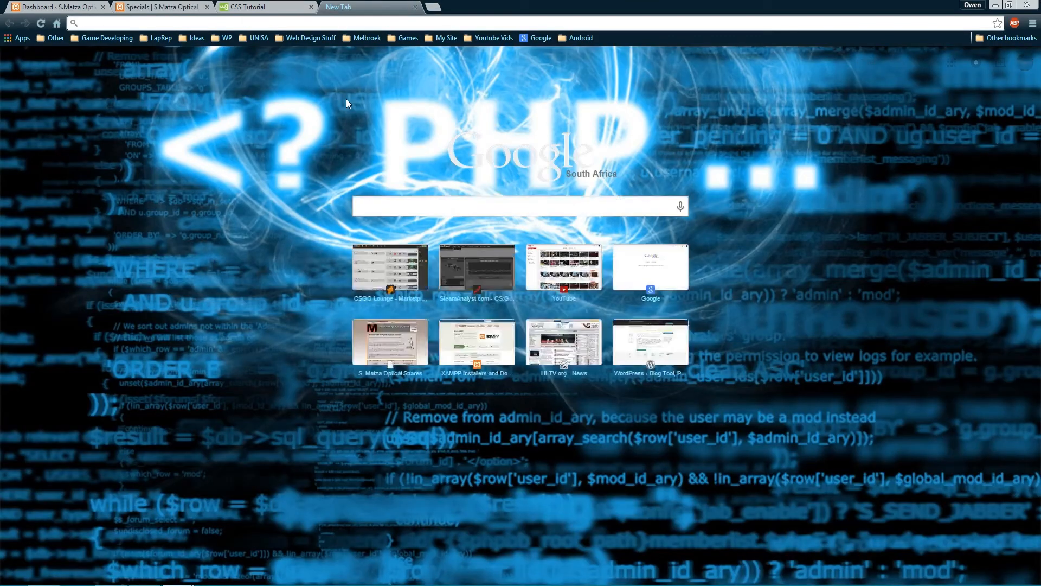
{"action": "left_click", "coordinate": [416, 7]}
{"action": "left_click", "coordinate": [489, 143]}
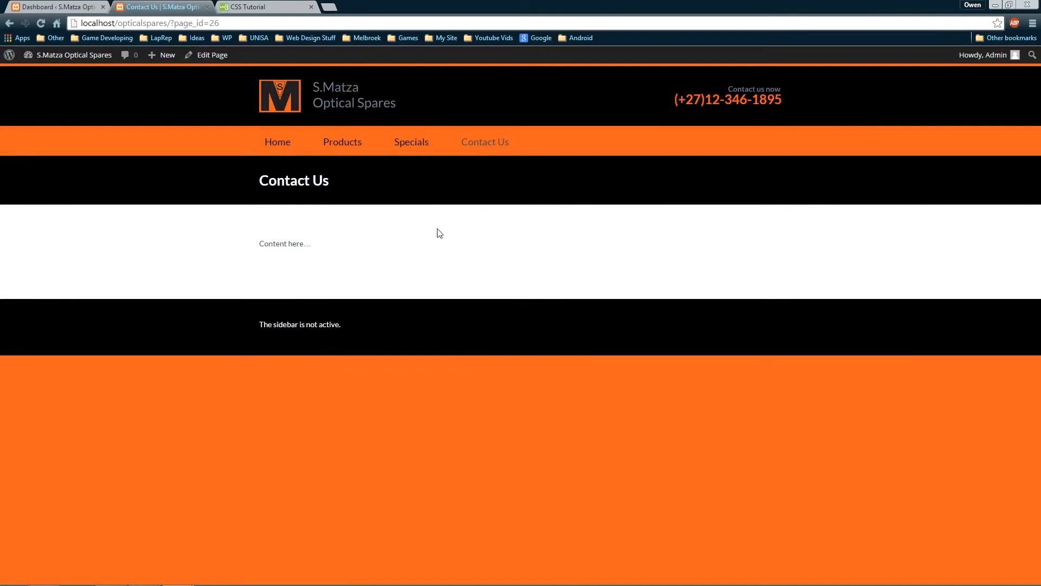
{"action": "left_click", "coordinate": [282, 144]}
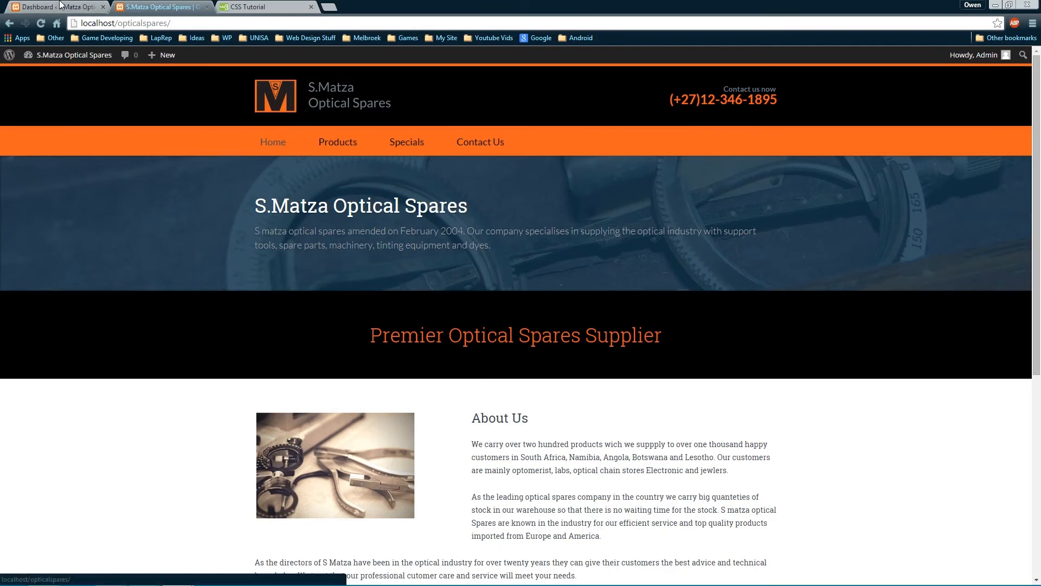
{"action": "left_click", "coordinate": [60, 5]}
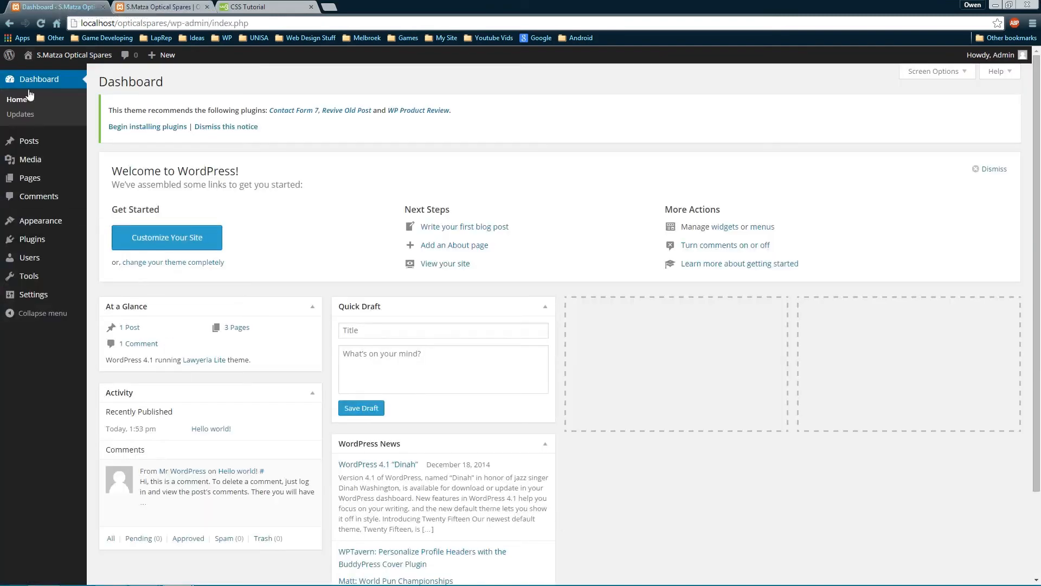
Open the Products page in the editor and delete all its placeholder text
{"action": "left_click", "coordinate": [31, 178]}
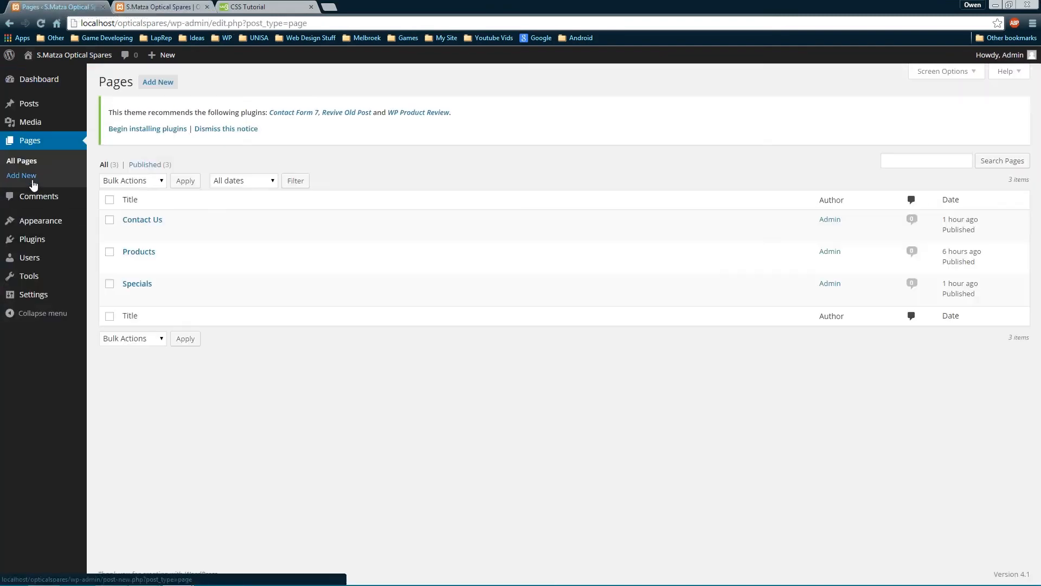
{"action": "left_click", "coordinate": [145, 254]}
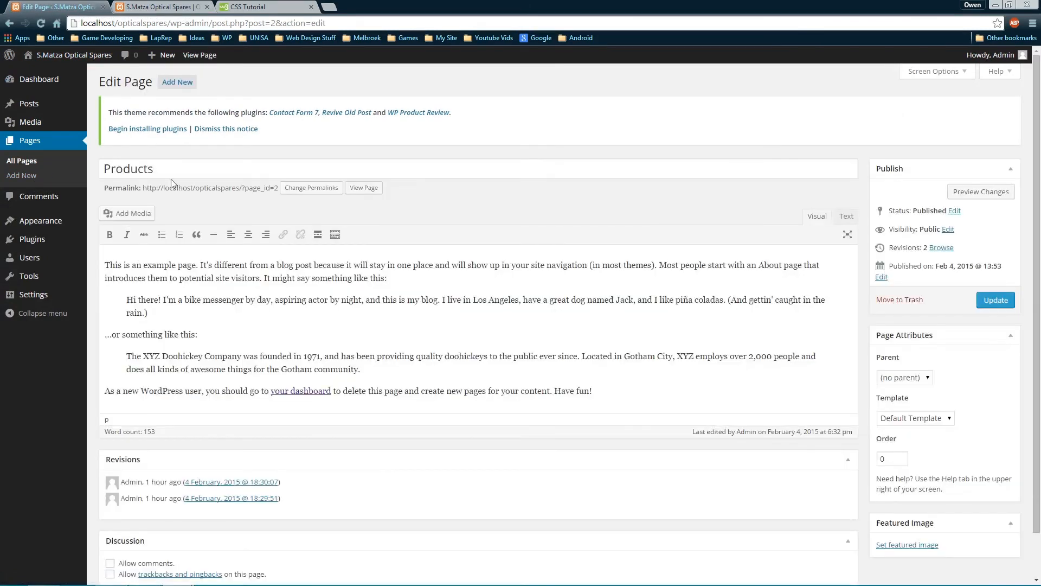
{"action": "left_click_drag", "start_coordinate": [669, 401], "coordinate": [105, 265]}
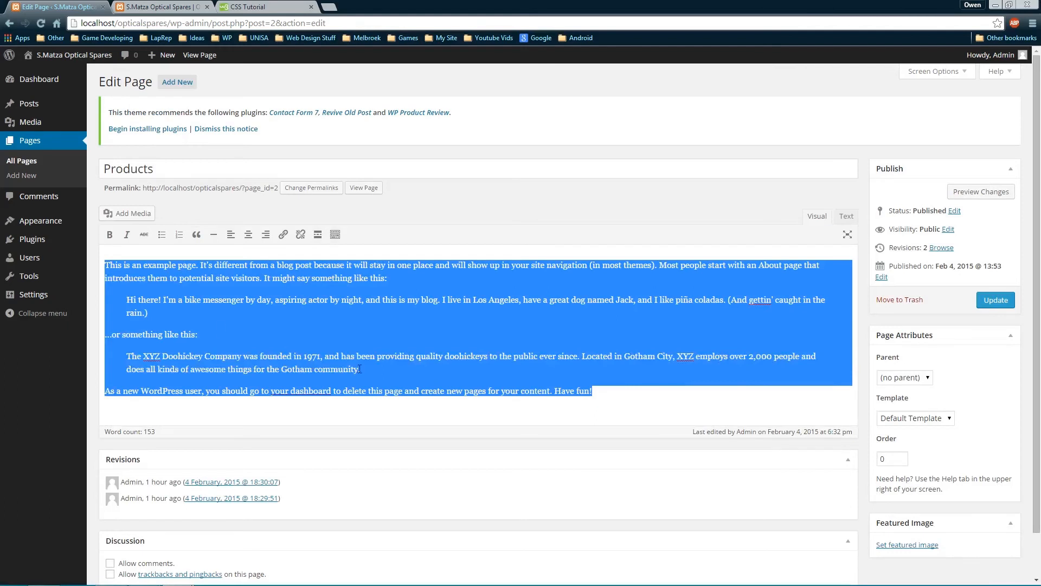
{"action": "key", "text": "BackSpace"}
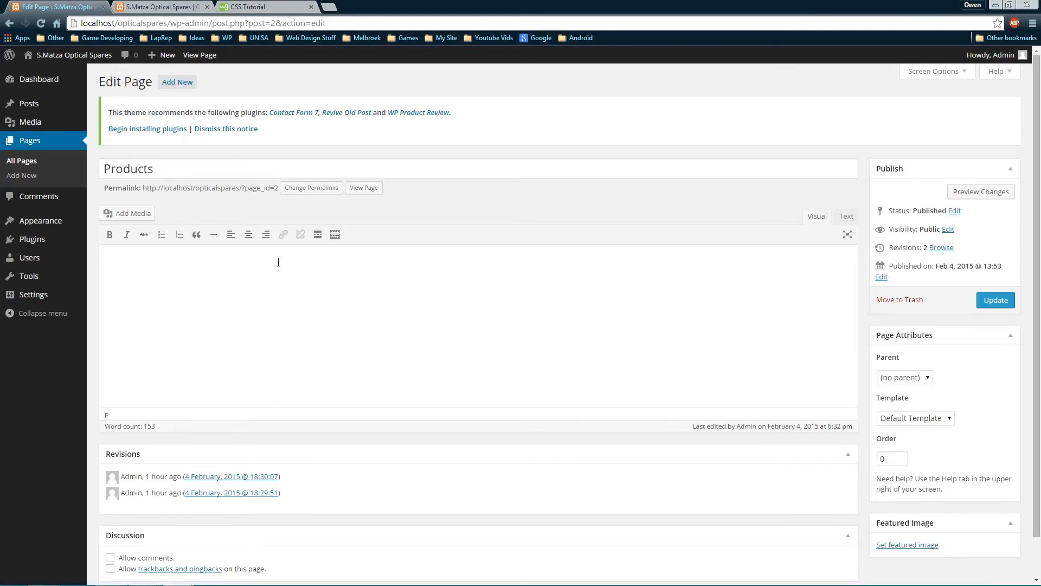
Start a new gallery and upload every image from 54 through s-m-1068 in Site Images
{"action": "left_click", "coordinate": [134, 215]}
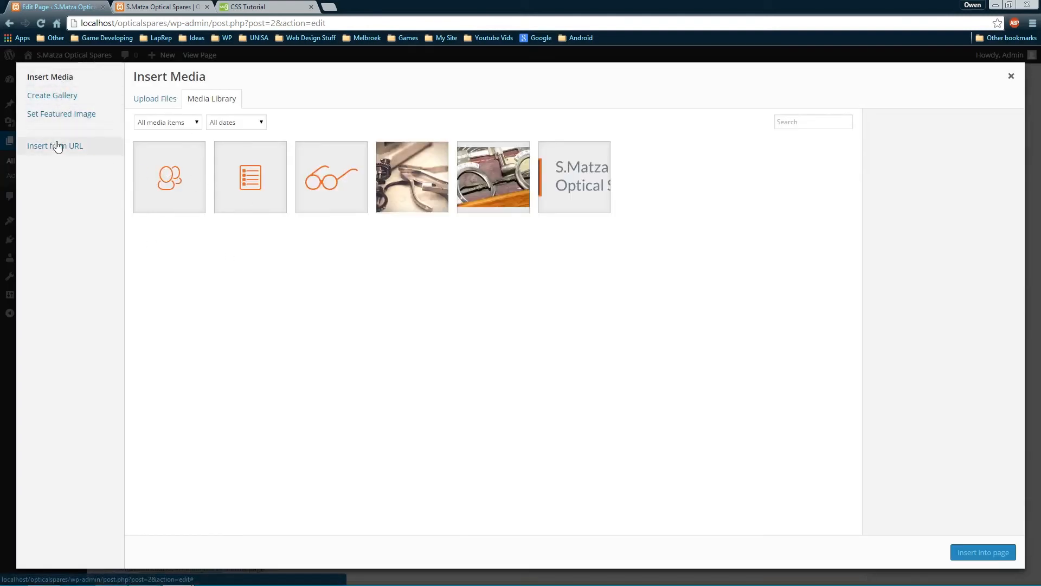
{"action": "left_click", "coordinate": [43, 102]}
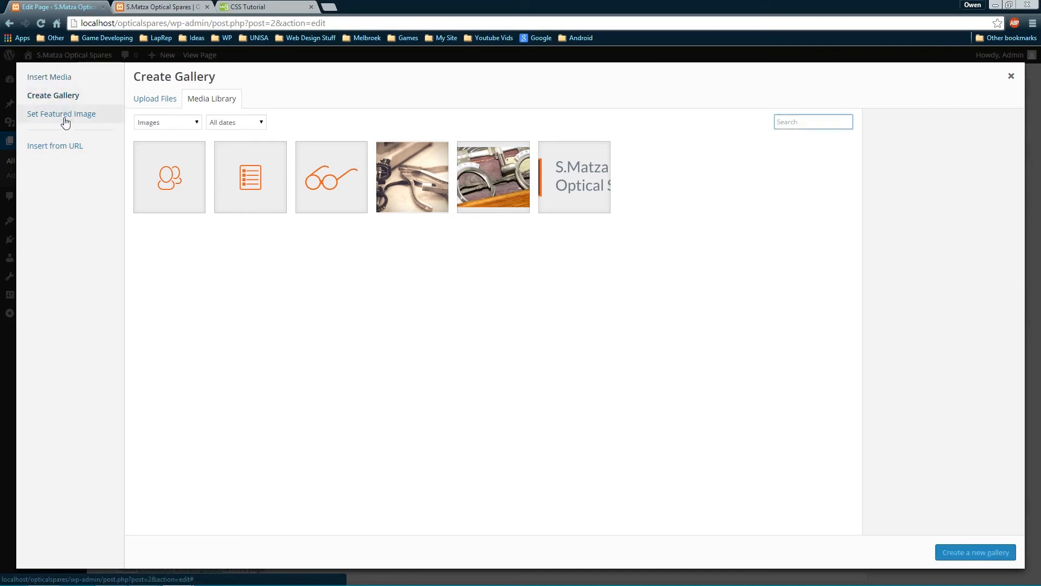
{"action": "left_click", "coordinate": [157, 104]}
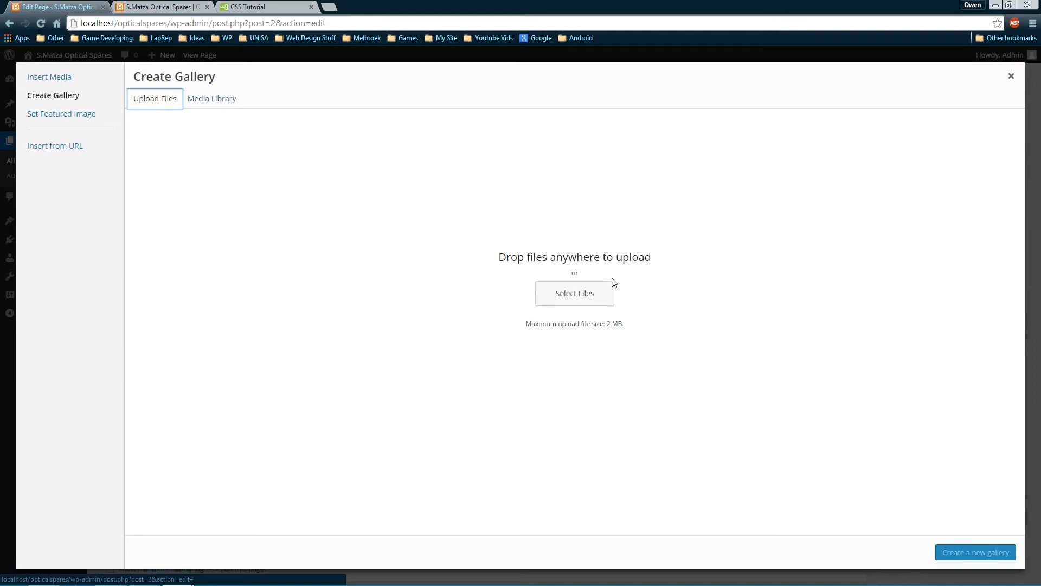
{"action": "left_click", "coordinate": [576, 296]}
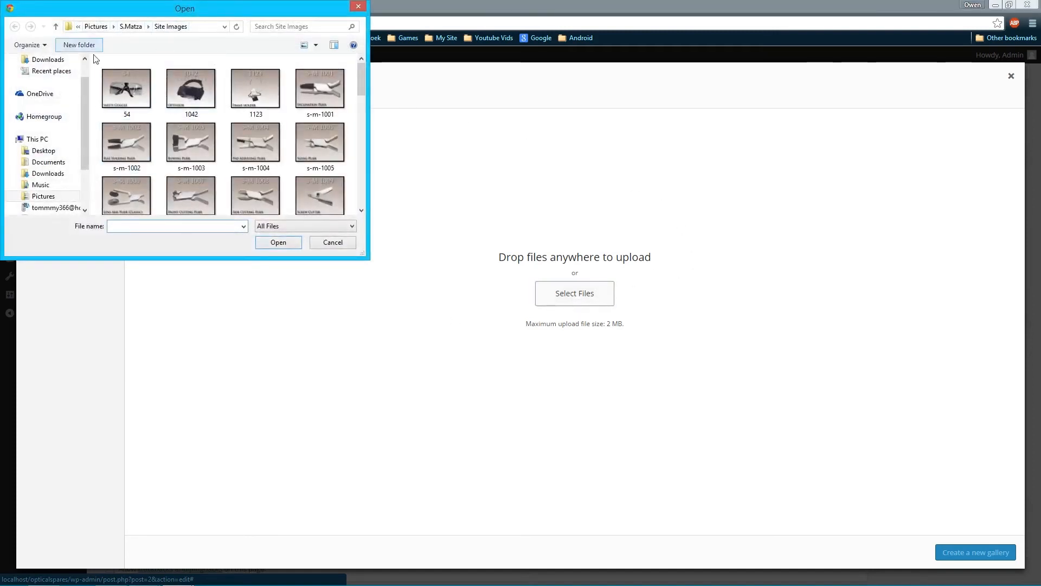
{"action": "left_click", "coordinate": [126, 88]}
{"action": "scroll", "coordinate": [235, 142], "scroll_direction": "down", "scroll_amount": 10}
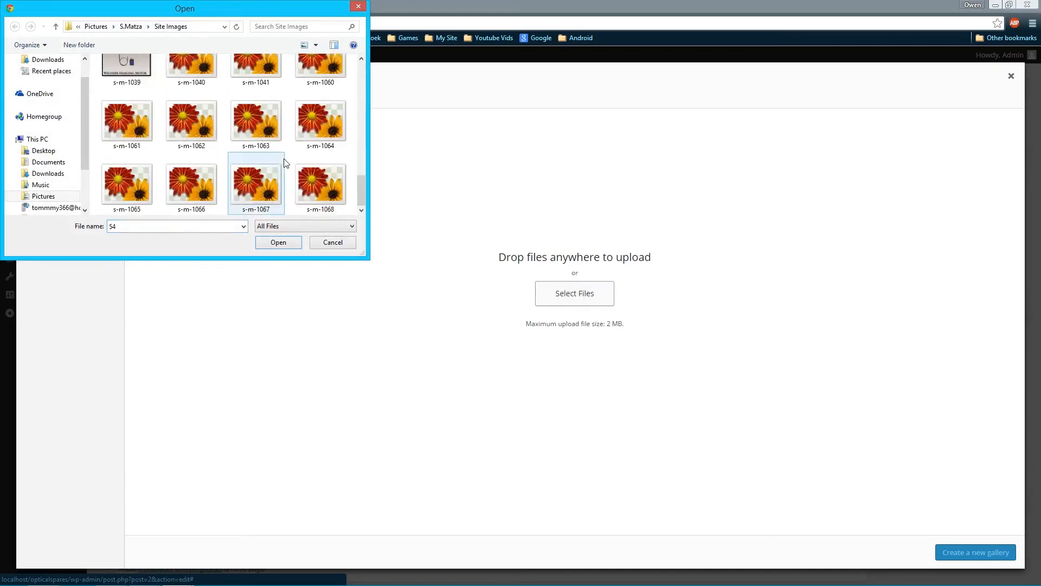
{"action": "left_click", "coordinate": [315, 186], "text": "shift"}
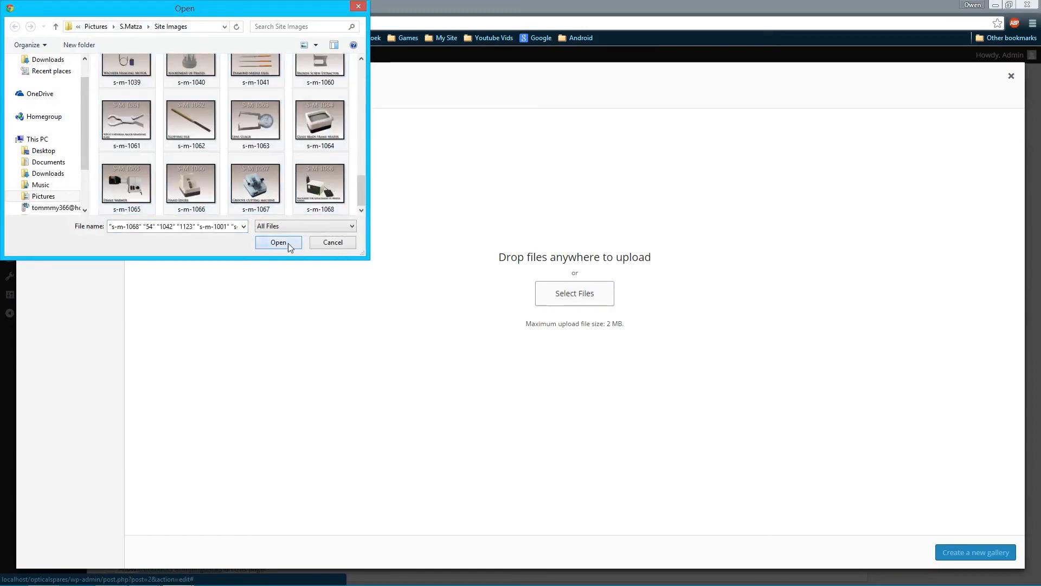
{"action": "left_click", "coordinate": [278, 242]}
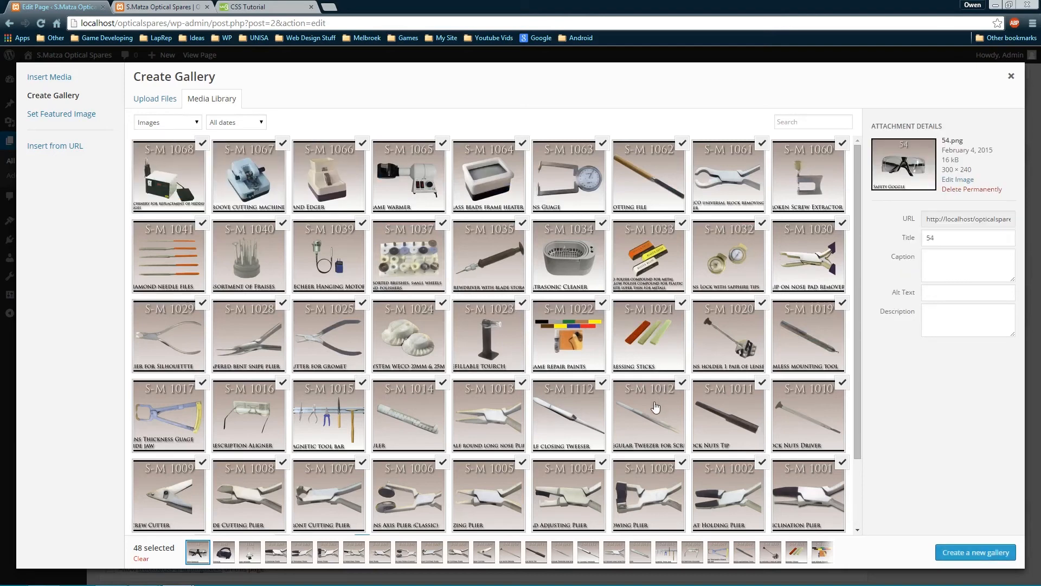
Retitle the S-M 1068 image to 'S.Matza Optical Spares - Item S-M1068'
{"action": "left_click", "coordinate": [195, 182]}
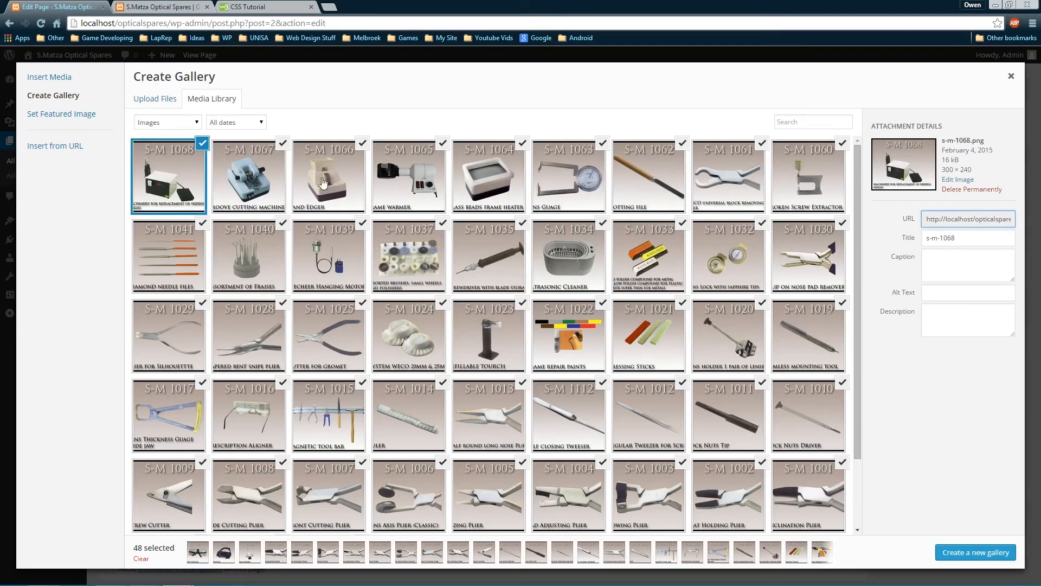
{"action": "triple_click", "coordinate": [948, 234]}
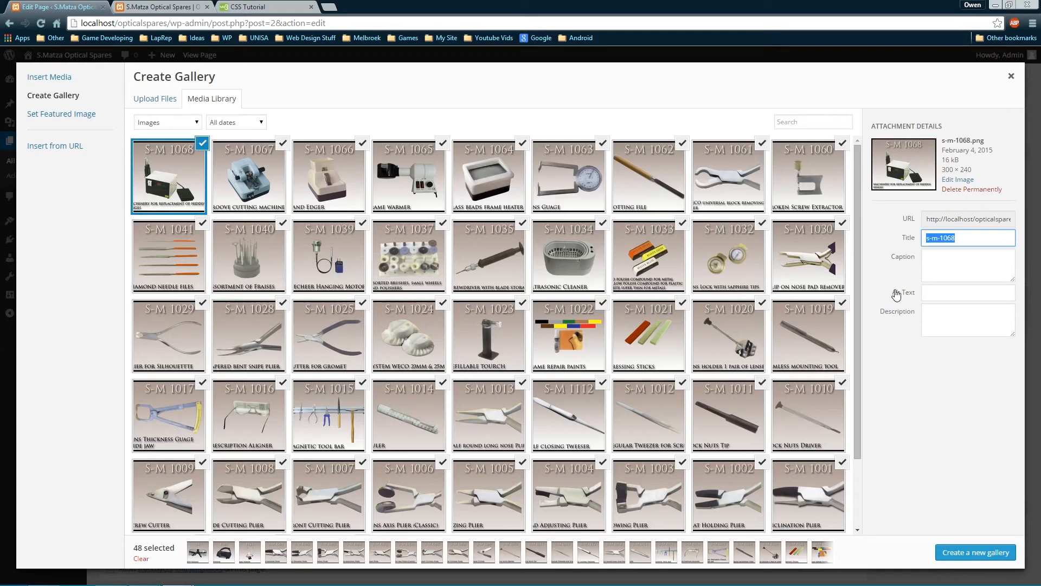
{"action": "type", "text": "S"}
{"action": "type", "text": "Item S-M 1068"}
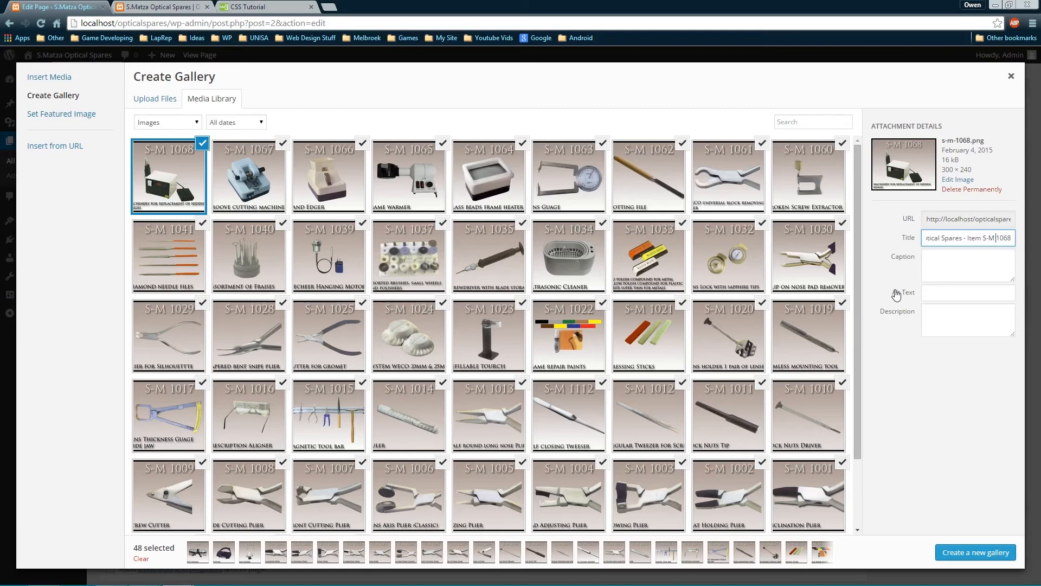
{"action": "key", "text": "BackSpace"}
{"action": "key", "text": "ctrl+a"}
{"action": "key", "text": "ctrl+c"}
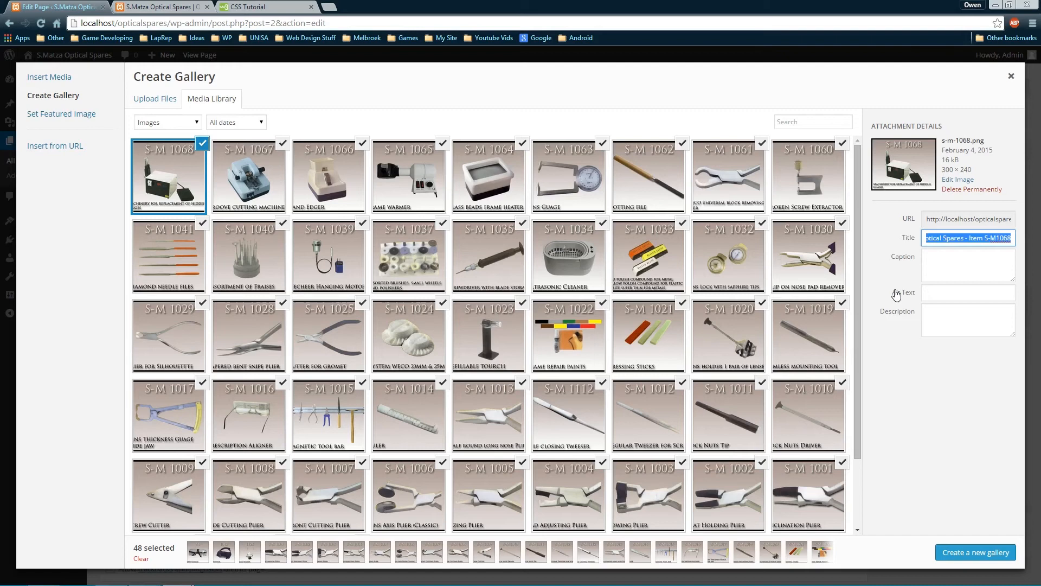
Paste the same title into the image's Description field and save it
{"action": "left_click", "coordinate": [950, 309]}
{"action": "key", "text": "ctrl+v"}
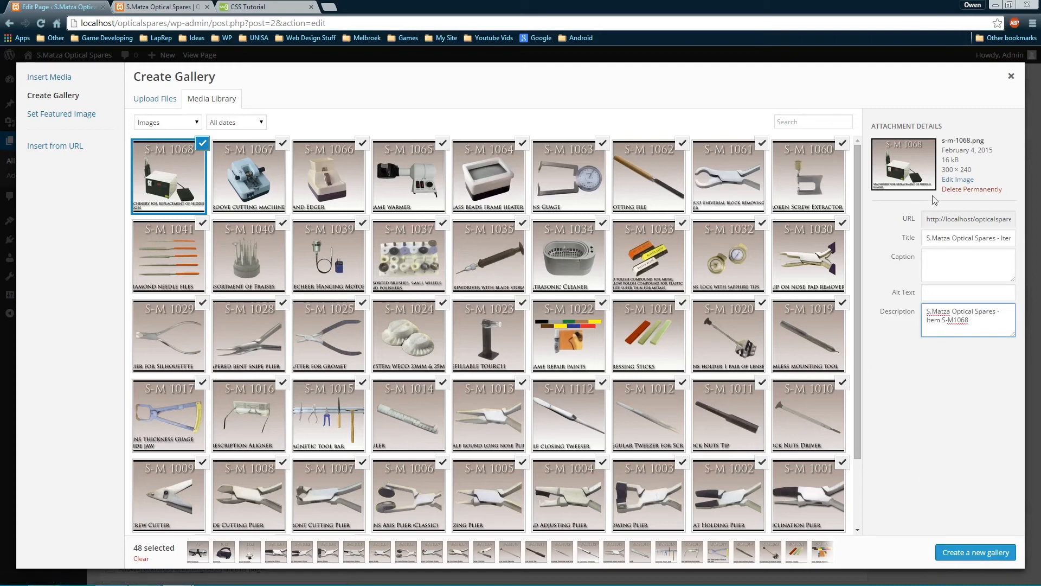
{"action": "left_click", "coordinate": [947, 377]}
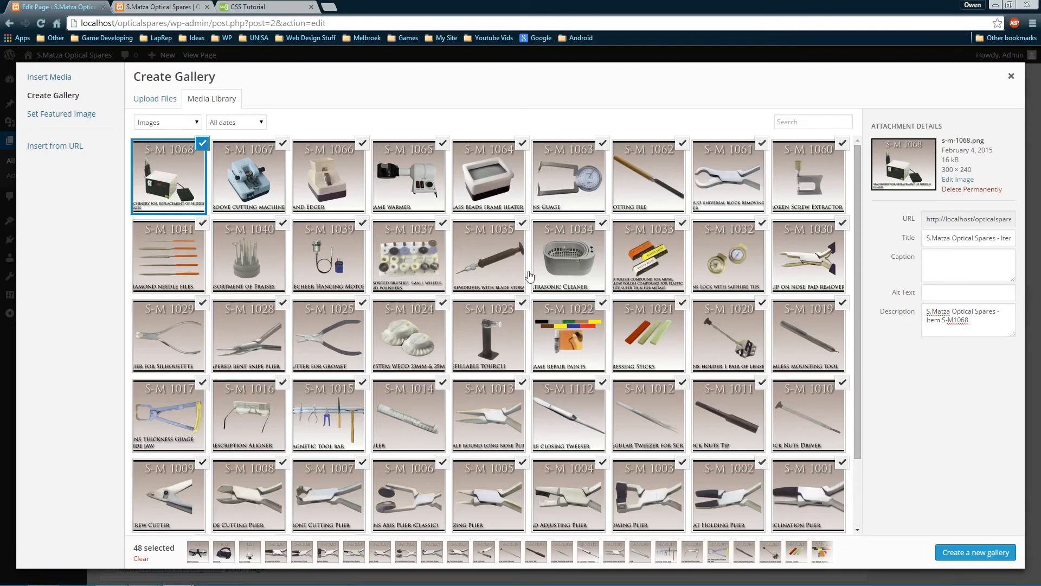
{"action": "scroll", "coordinate": [529, 276], "scroll_direction": "down", "scroll_amount": 2}
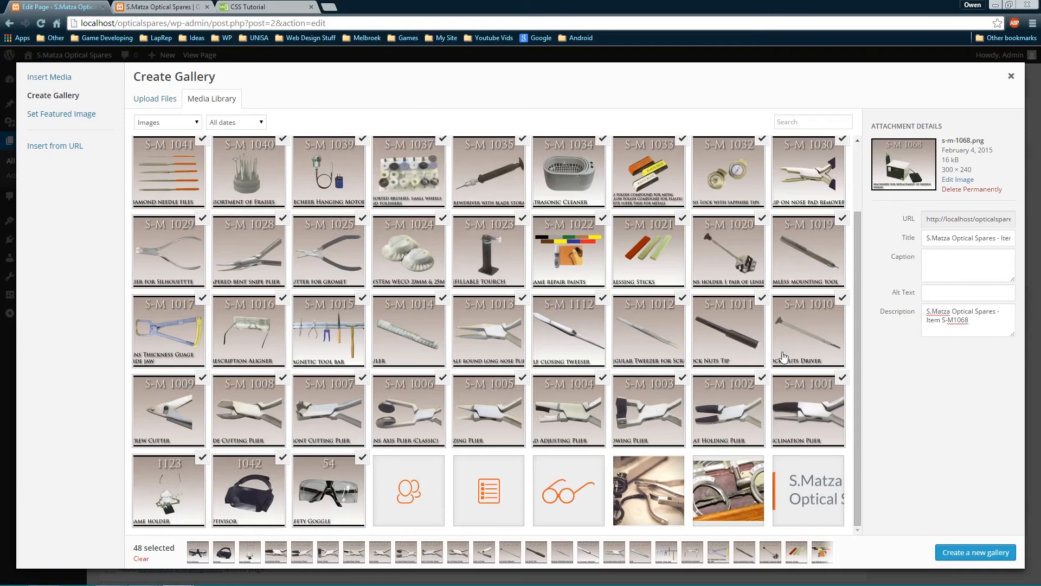
{"action": "scroll", "coordinate": [601, 194], "scroll_direction": "up", "scroll_amount": 3}
{"action": "scroll", "coordinate": [598, 195], "scroll_direction": "down", "scroll_amount": 3}
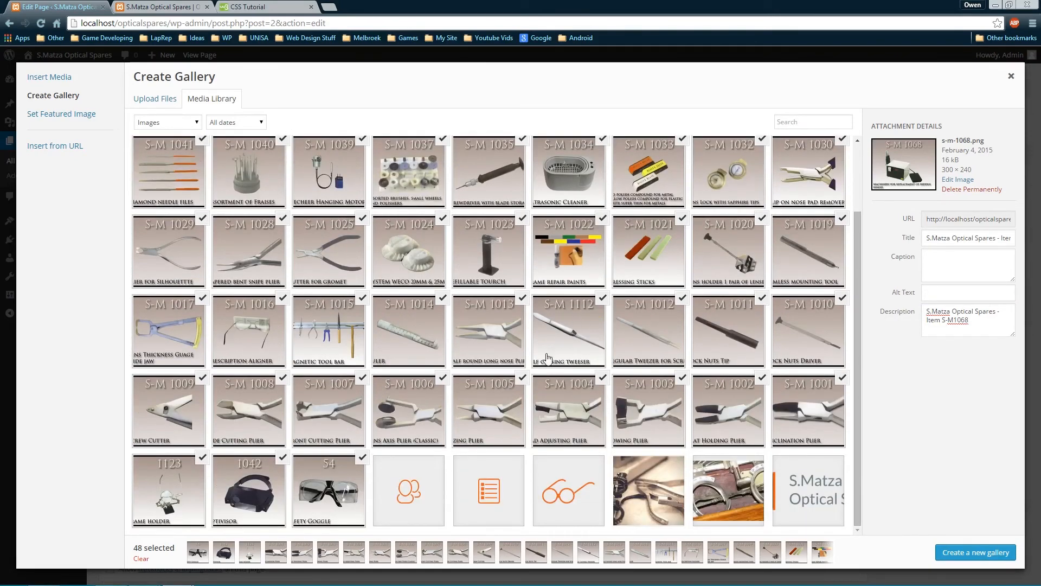
{"action": "scroll", "coordinate": [553, 341], "scroll_direction": "up", "scroll_amount": 2}
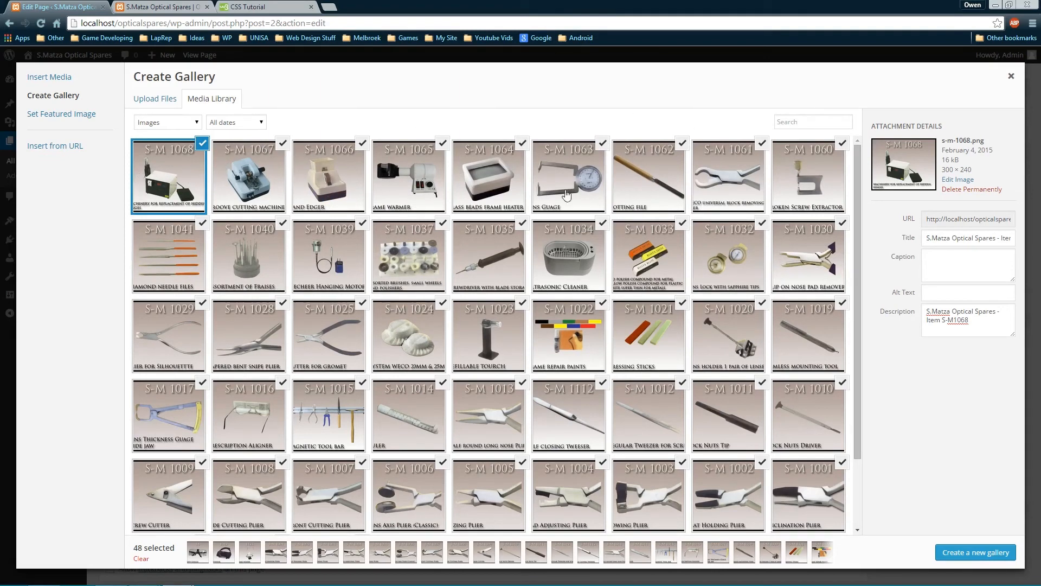
Create the gallery with links set to None and Full Size images, then insert it into the page
{"action": "left_click", "coordinate": [976, 552]}
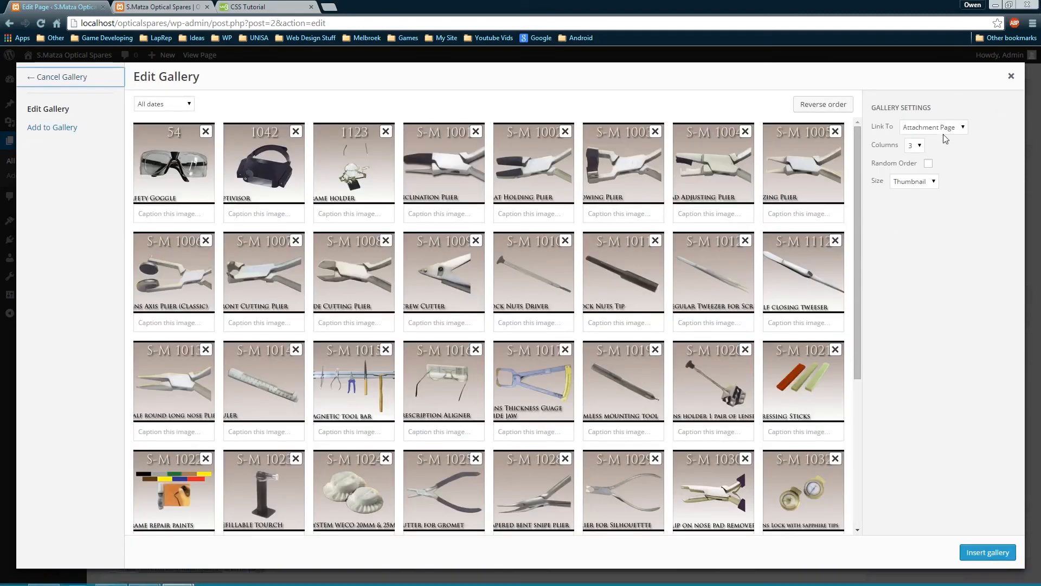
{"action": "left_click", "coordinate": [964, 128]}
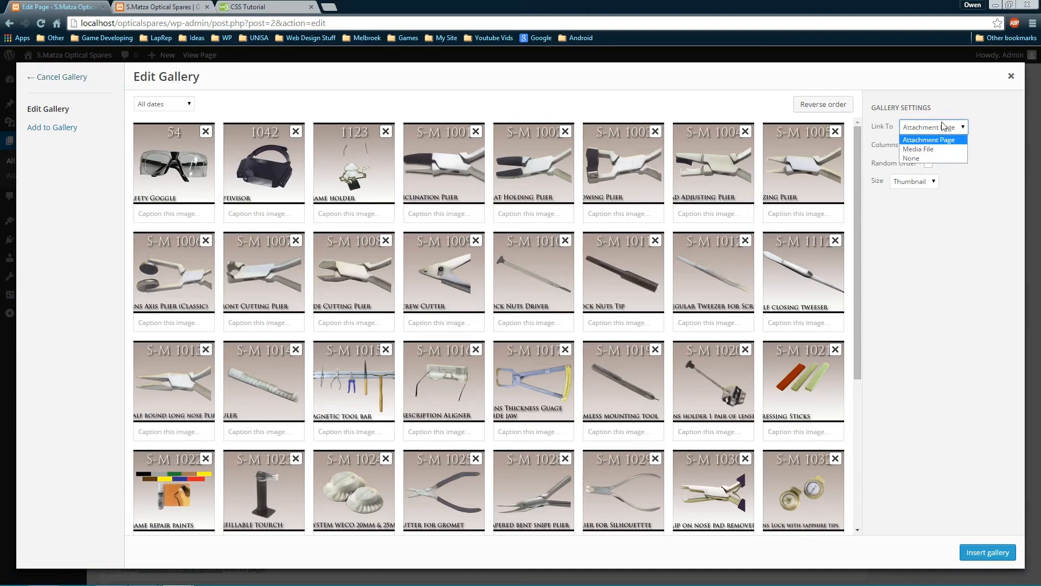
{"action": "left_click", "coordinate": [916, 157]}
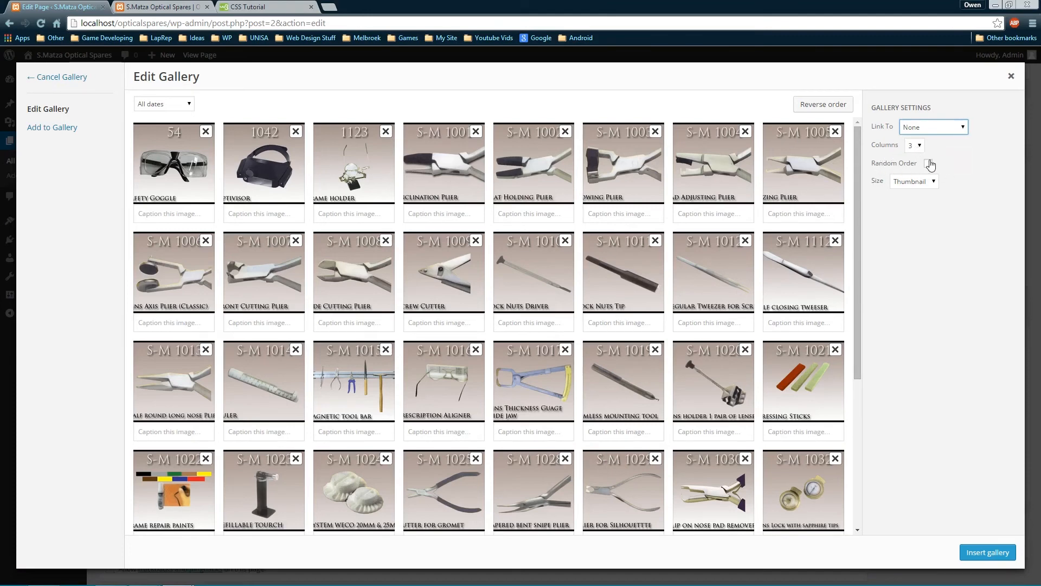
{"action": "left_click", "coordinate": [917, 183]}
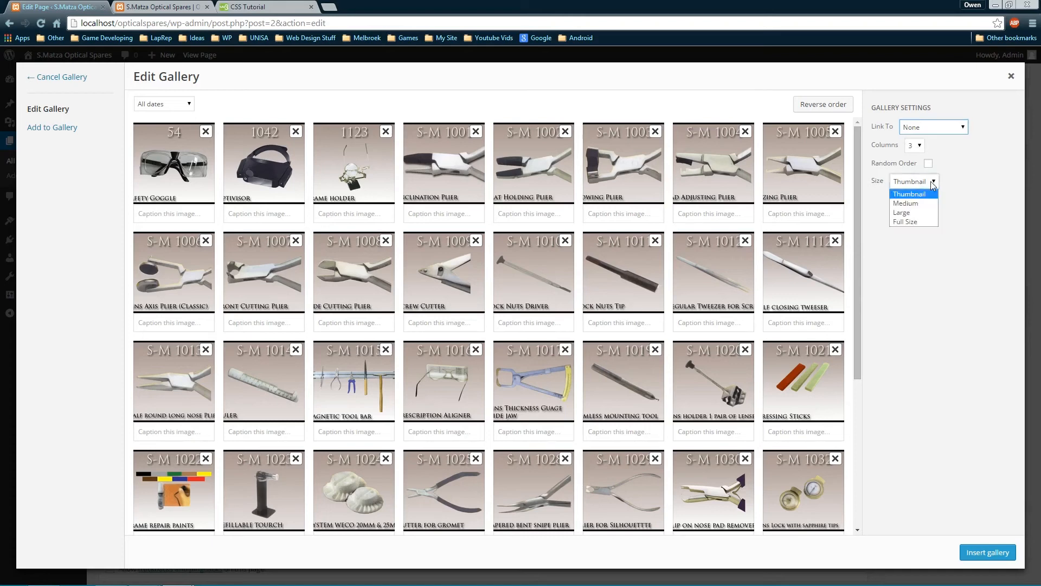
{"action": "left_click", "coordinate": [916, 222]}
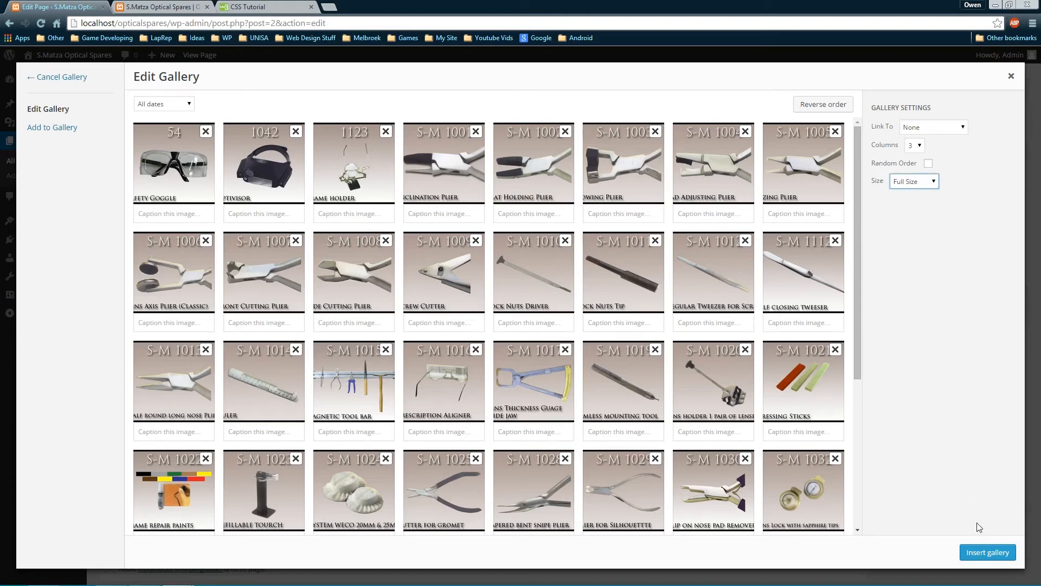
{"action": "left_click", "coordinate": [986, 553]}
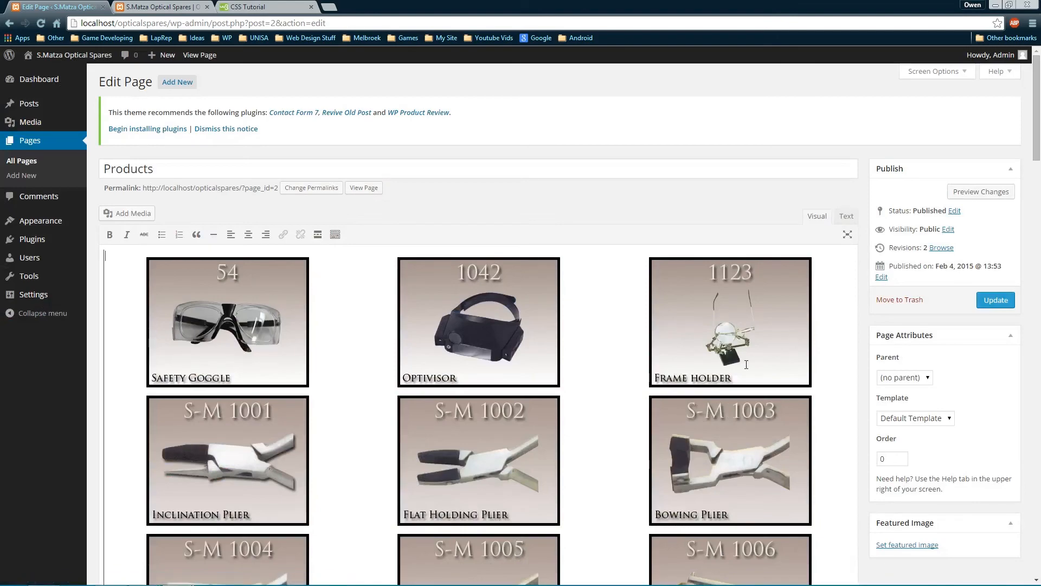
Update the Products page to save the new gallery
{"action": "scroll", "coordinate": [548, 389], "scroll_direction": "down", "scroll_amount": 20}
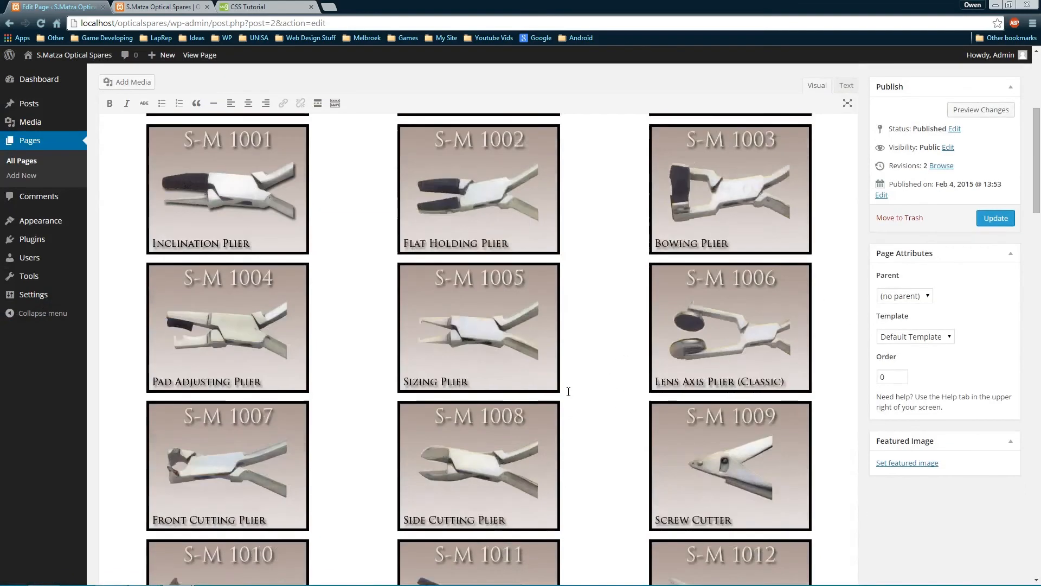
{"action": "scroll", "coordinate": [548, 389], "scroll_direction": "down", "scroll_amount": 6}
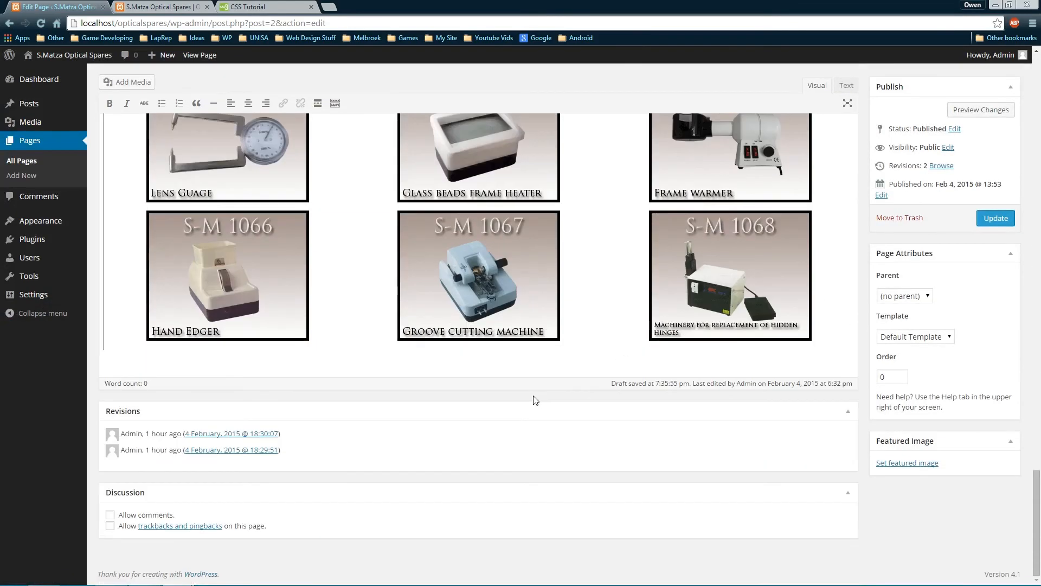
{"action": "scroll", "coordinate": [534, 396], "scroll_direction": "up", "scroll_amount": 1}
{"action": "scroll", "coordinate": [533, 396], "scroll_direction": "down", "scroll_amount": 1}
{"action": "scroll", "coordinate": [111, 519], "scroll_direction": "up", "scroll_amount": 3}
{"action": "scroll", "coordinate": [893, 256], "scroll_direction": "up", "scroll_amount": 4}
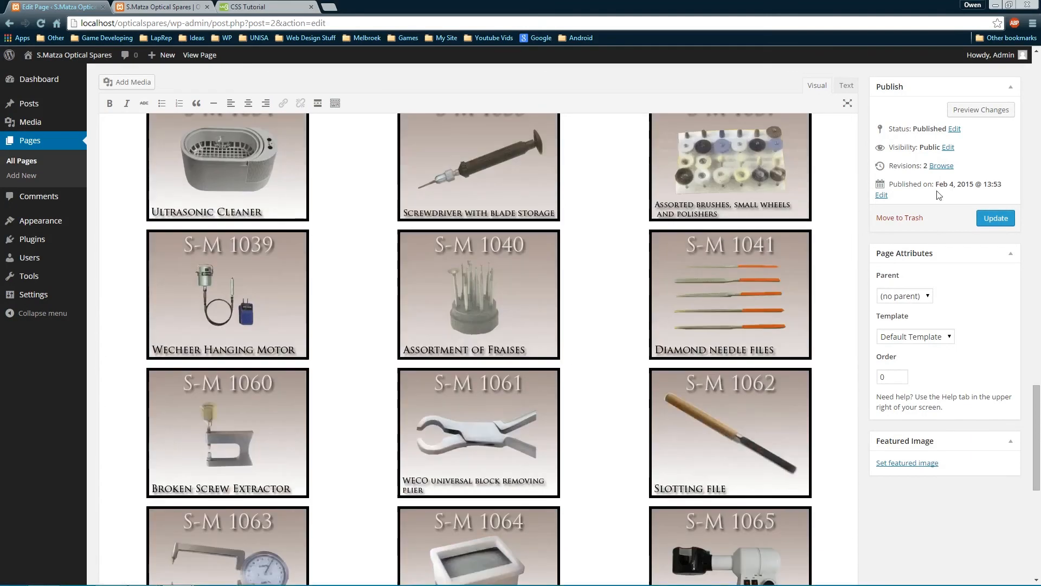
{"action": "left_click", "coordinate": [992, 218]}
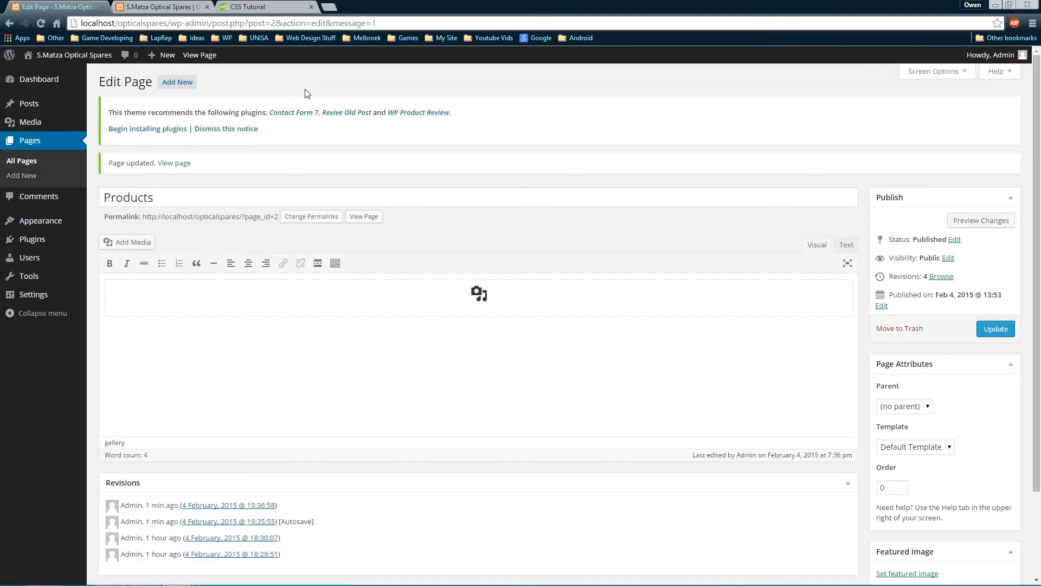
View the gallery on the live Products page, then return to the page editor
{"action": "left_click", "coordinate": [160, 7]}
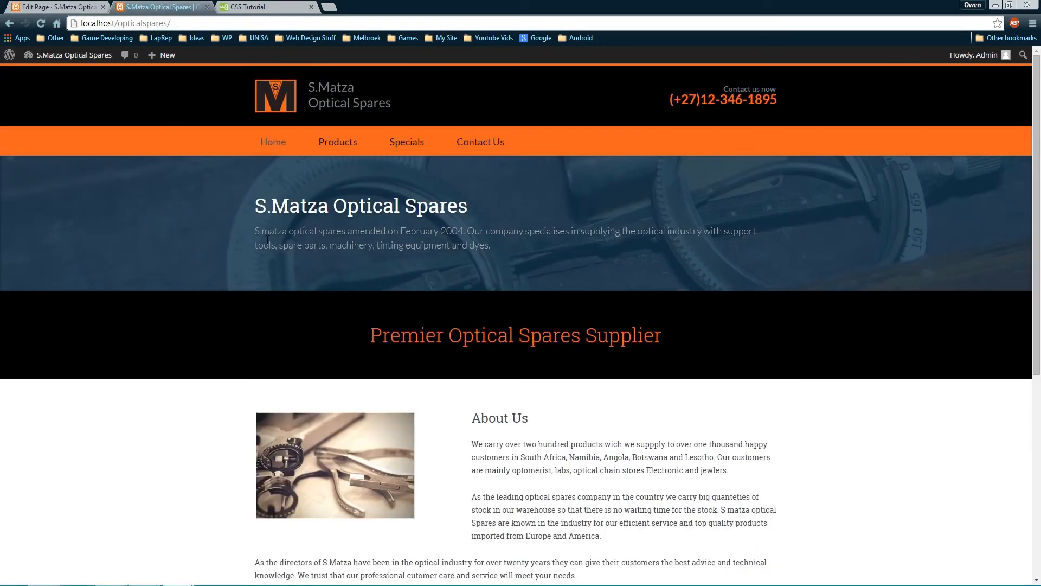
{"action": "left_click", "coordinate": [339, 143]}
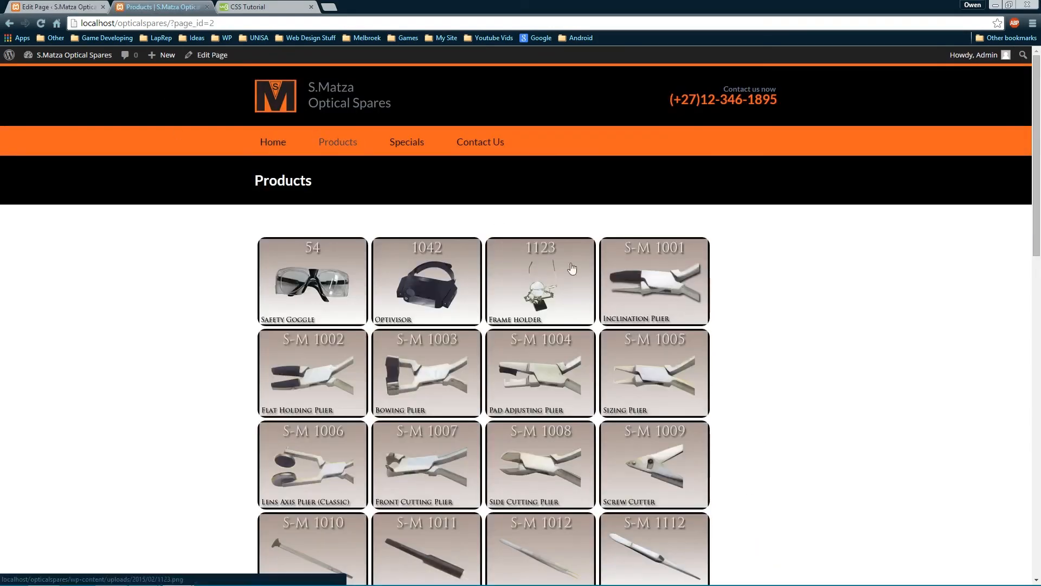
{"action": "scroll", "coordinate": [833, 308], "scroll_direction": "down", "scroll_amount": 9}
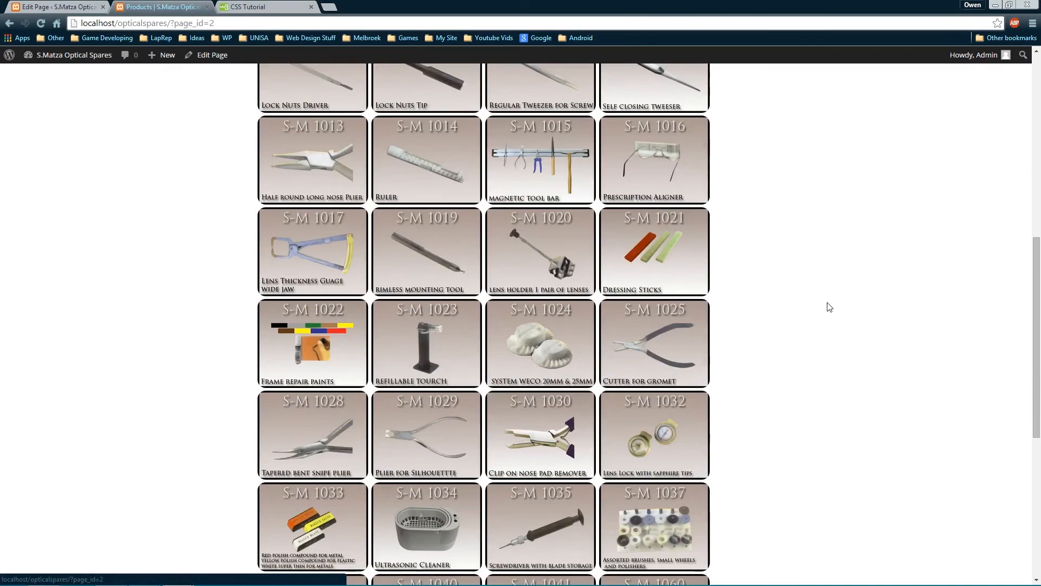
{"action": "scroll", "coordinate": [829, 307], "scroll_direction": "down", "scroll_amount": 7}
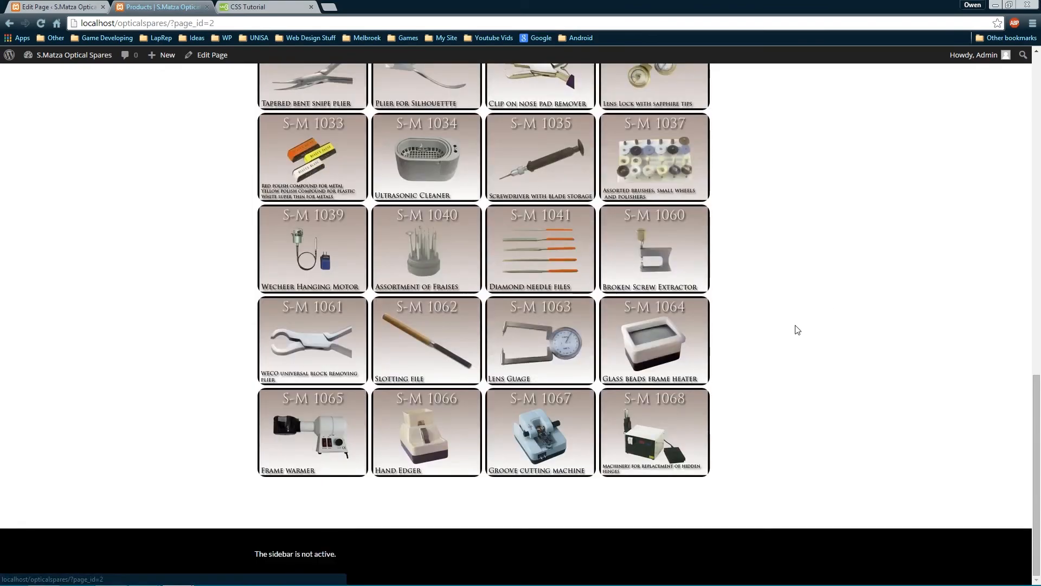
{"action": "scroll", "coordinate": [721, 331], "scroll_direction": "up", "scroll_amount": 16}
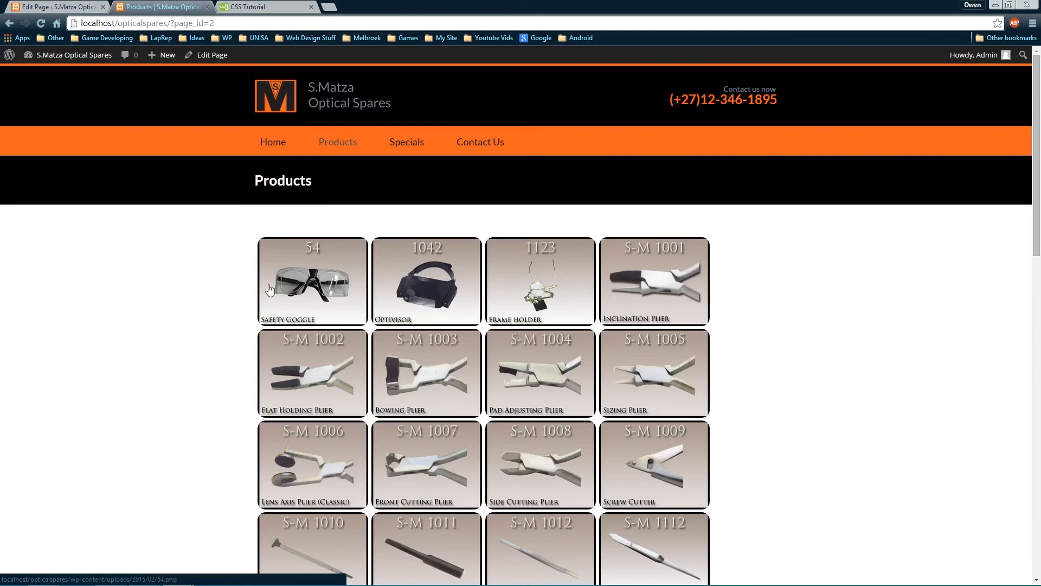
{"action": "left_click", "coordinate": [4, 4]}
{"action": "left_click", "coordinate": [37, 3]}
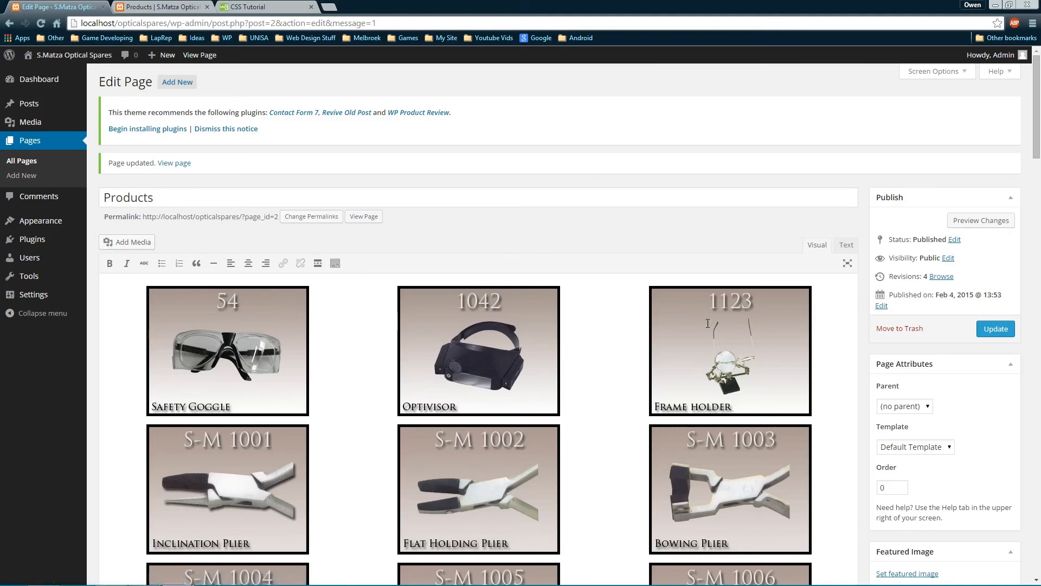
Change the Products gallery image size to Large
{"action": "scroll", "coordinate": [294, 290], "scroll_direction": "down", "scroll_amount": 7}
{"action": "scroll", "coordinate": [294, 291], "scroll_direction": "up", "scroll_amount": 6}
{"action": "left_click", "coordinate": [295, 344]}
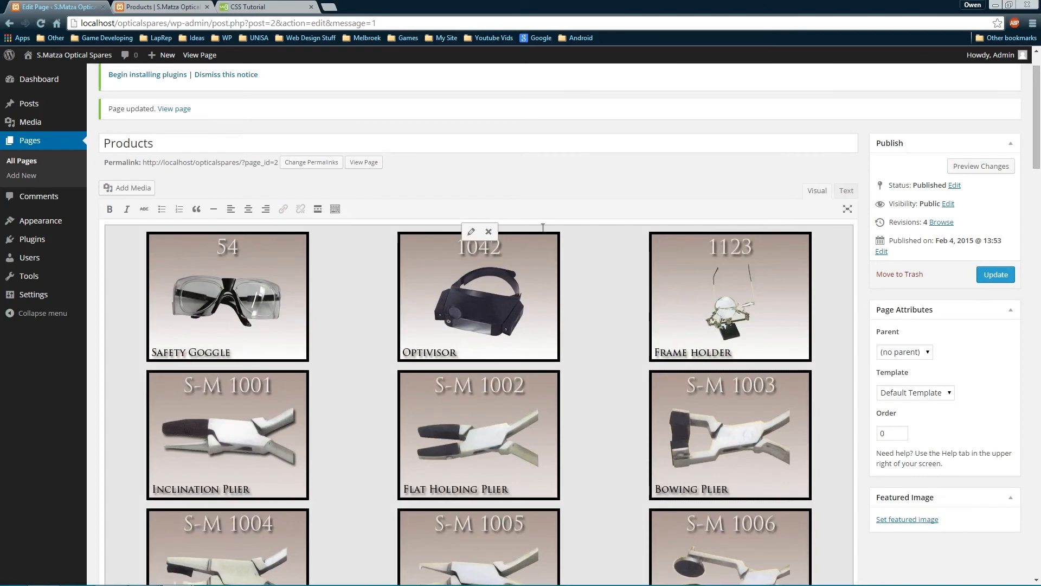
{"action": "left_click", "coordinate": [470, 232]}
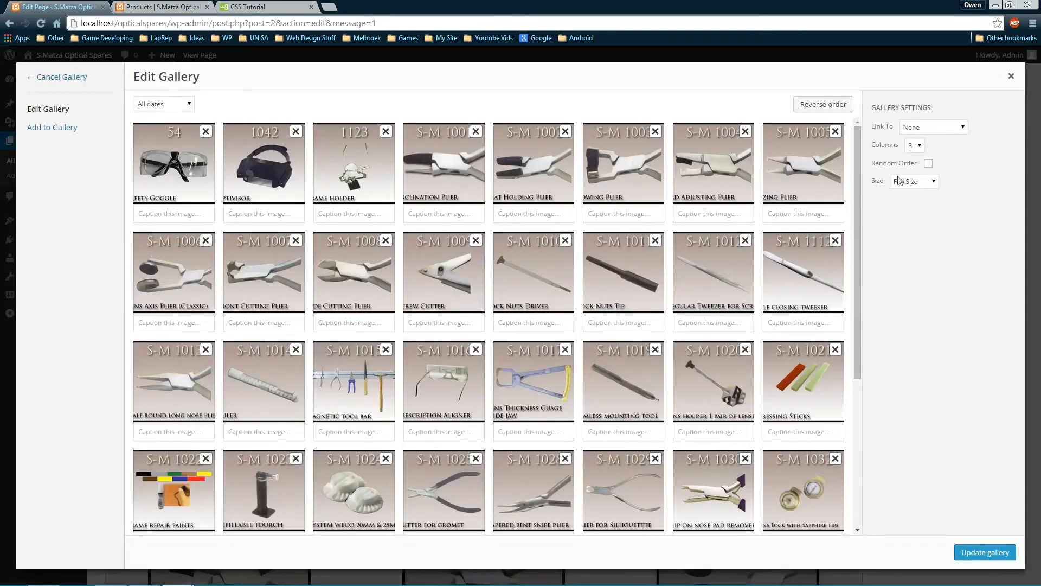
{"action": "left_click", "coordinate": [934, 183]}
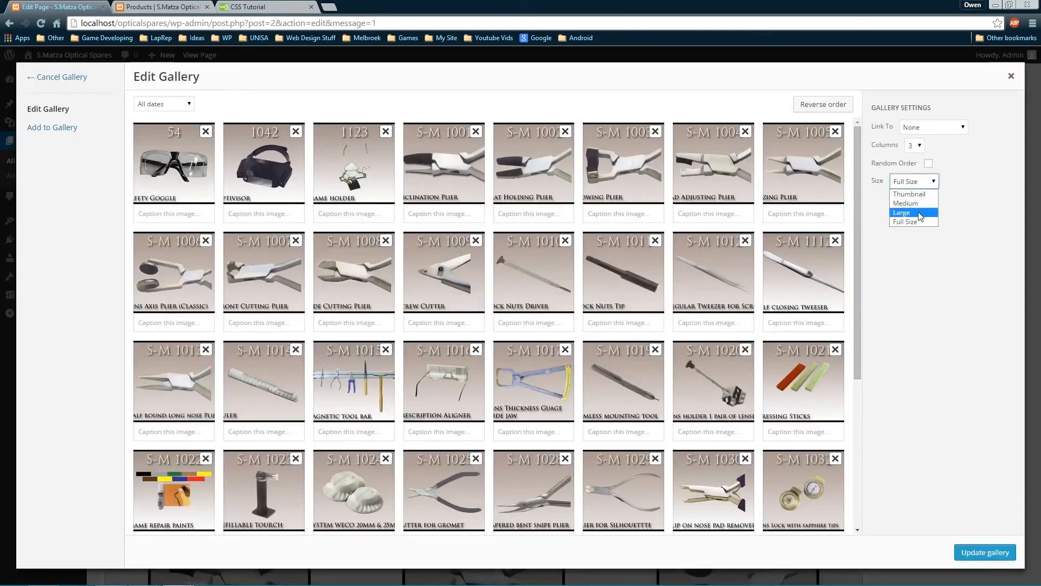
{"action": "left_click", "coordinate": [918, 216]}
{"action": "left_click", "coordinate": [971, 551]}
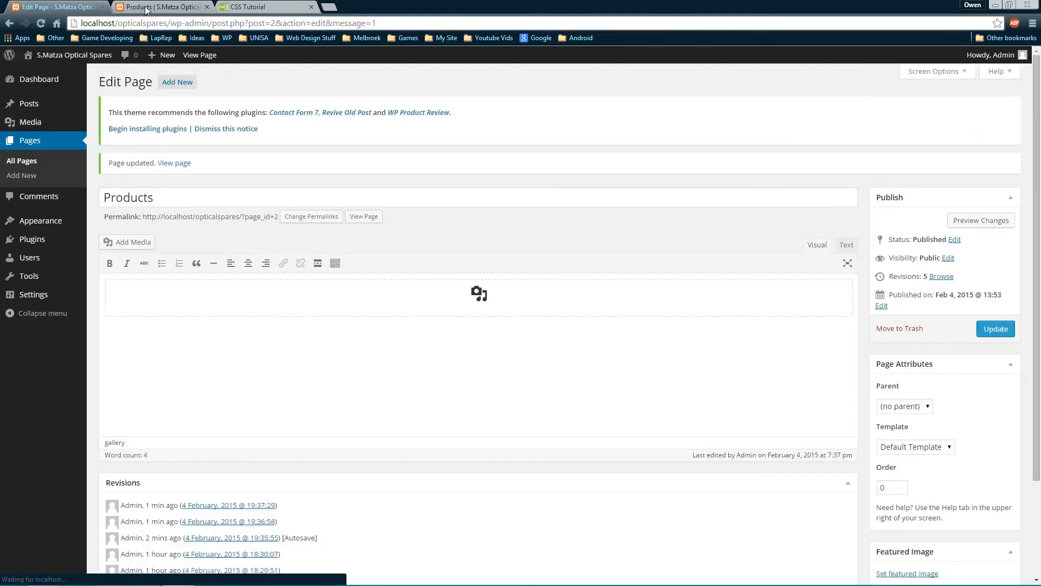
Compare the gallery on the live Products page, then reselect it in the editor
{"action": "left_click", "coordinate": [157, 7]}
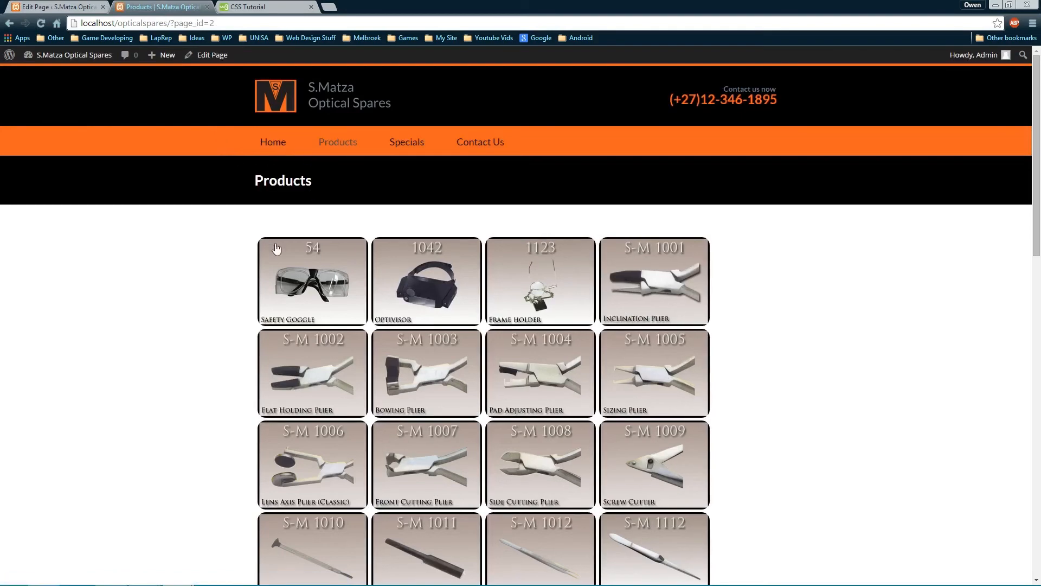
{"action": "left_click", "coordinate": [64, 8]}
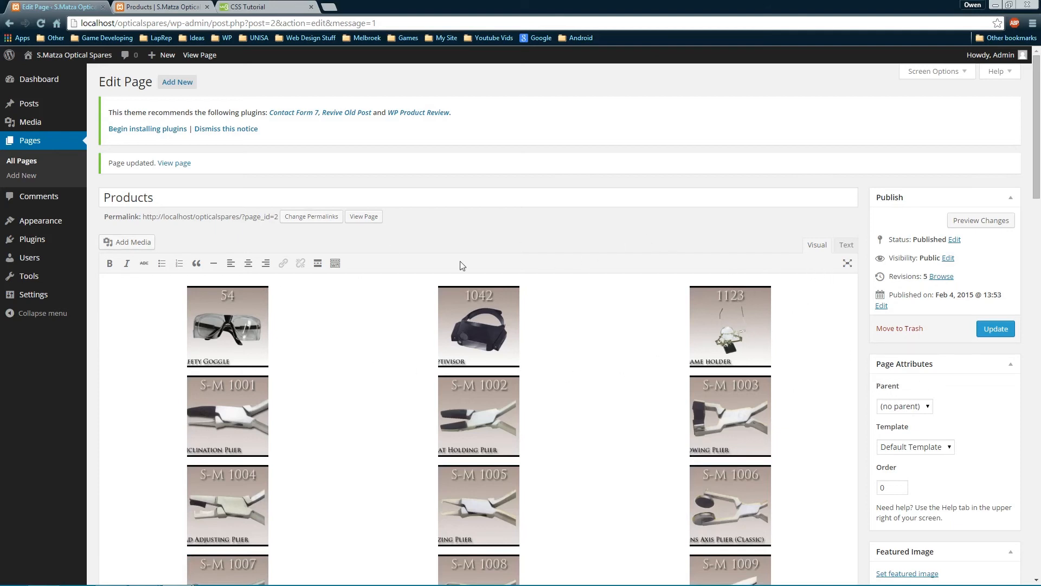
{"action": "scroll", "coordinate": [754, 263], "scroll_direction": "down", "scroll_amount": 5}
{"action": "scroll", "coordinate": [875, 307], "scroll_direction": "up", "scroll_amount": 5}
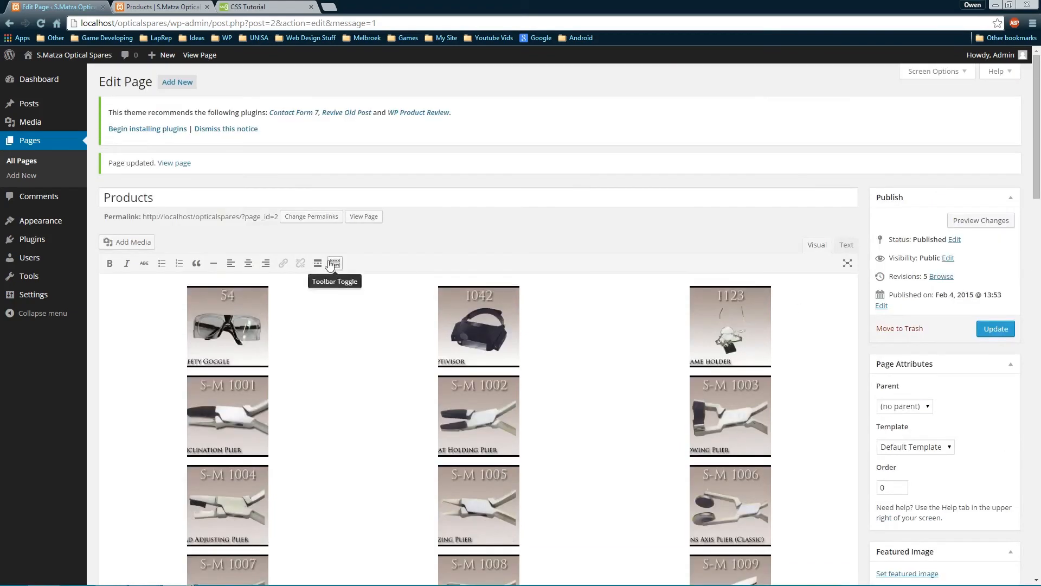
{"action": "scroll", "coordinate": [810, 318], "scroll_direction": "down", "scroll_amount": 4}
{"action": "left_click", "coordinate": [601, 202]}
{"action": "scroll", "coordinate": [601, 204], "scroll_direction": "up", "scroll_amount": 4}
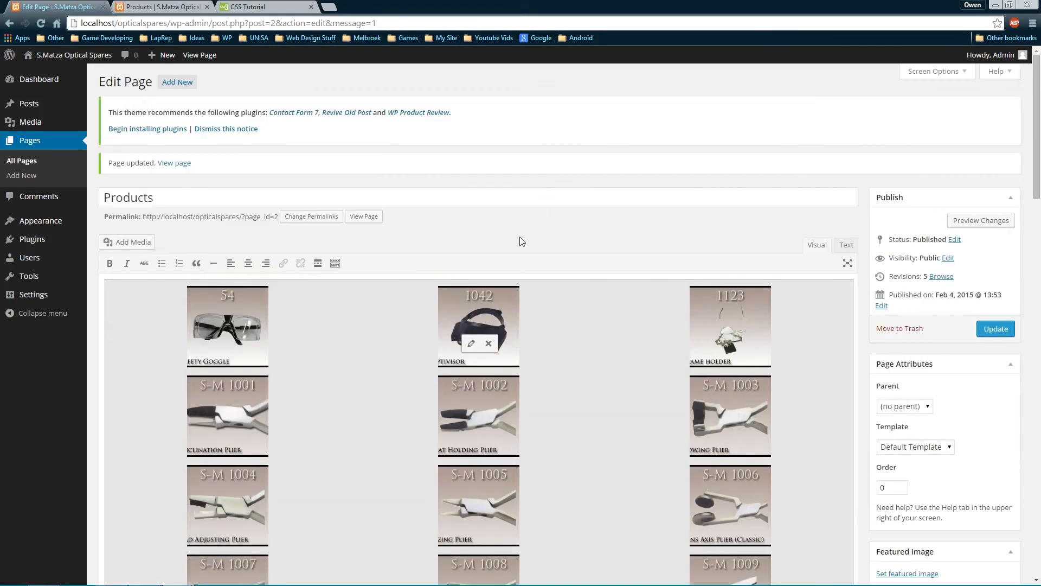
Set the gallery to Thumbnail size, save the page, and refresh the live Products page
{"action": "left_click", "coordinate": [471, 342]}
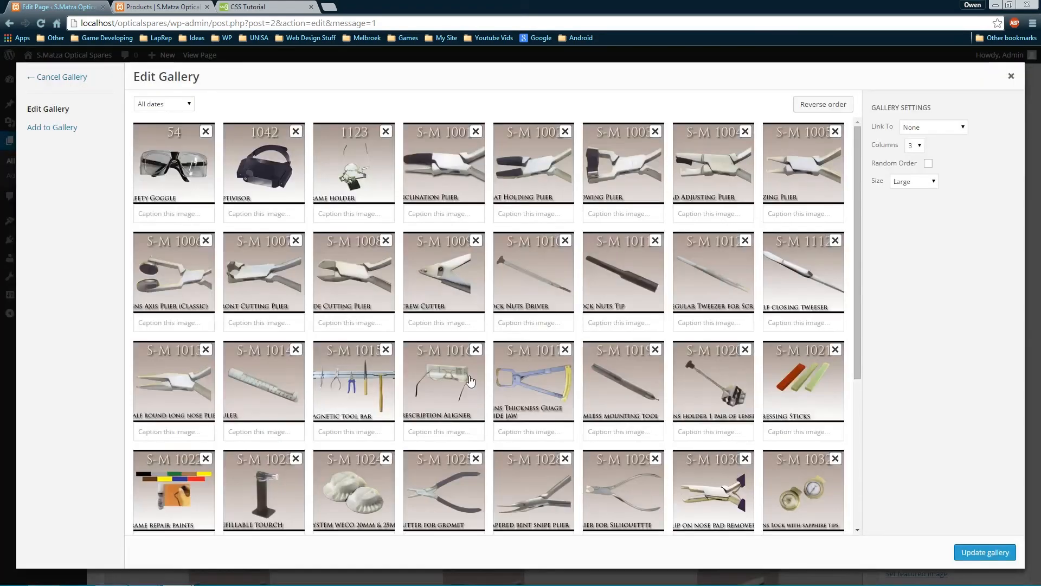
{"action": "left_click", "coordinate": [930, 181]}
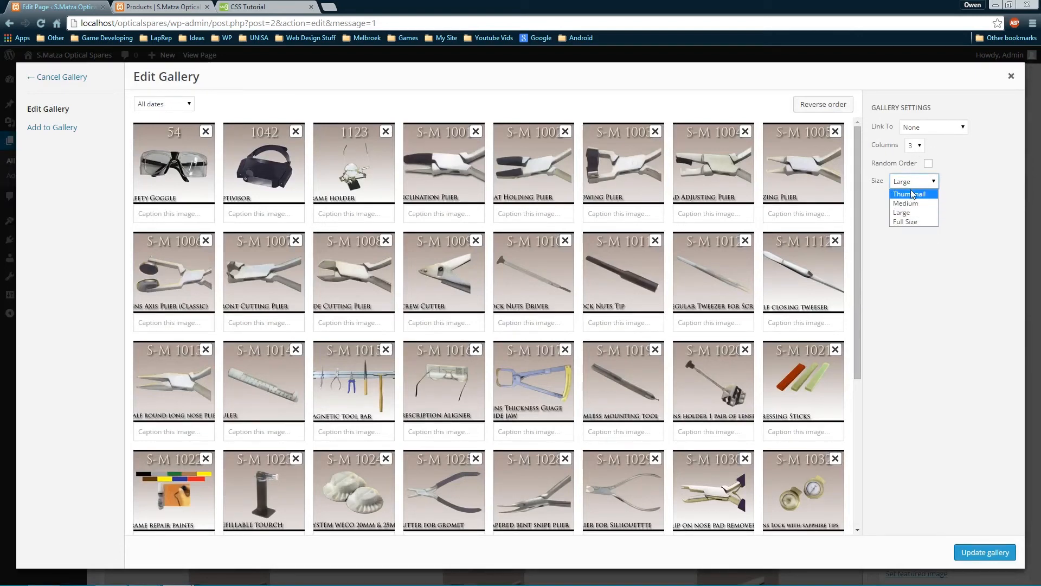
{"action": "left_click", "coordinate": [909, 195]}
{"action": "left_click", "coordinate": [979, 552]}
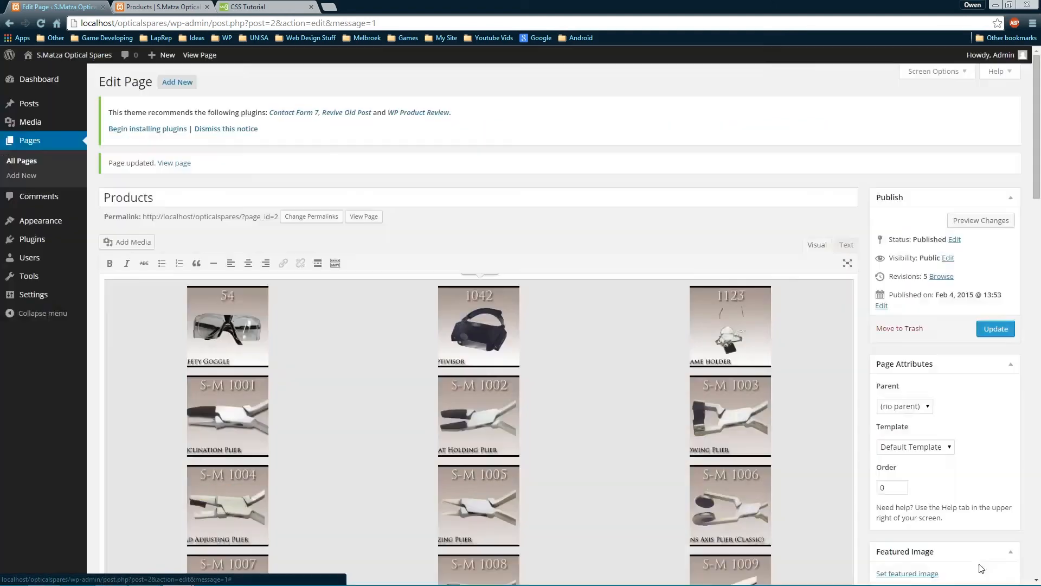
{"action": "left_click", "coordinate": [995, 329]}
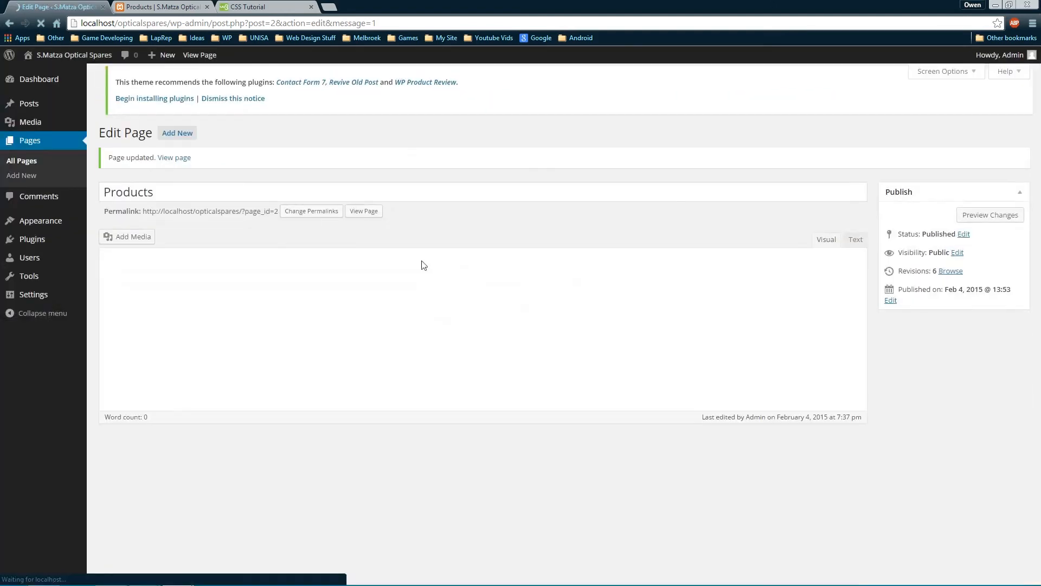
{"action": "left_click", "coordinate": [146, 5]}
{"action": "key", "text": "F5"}
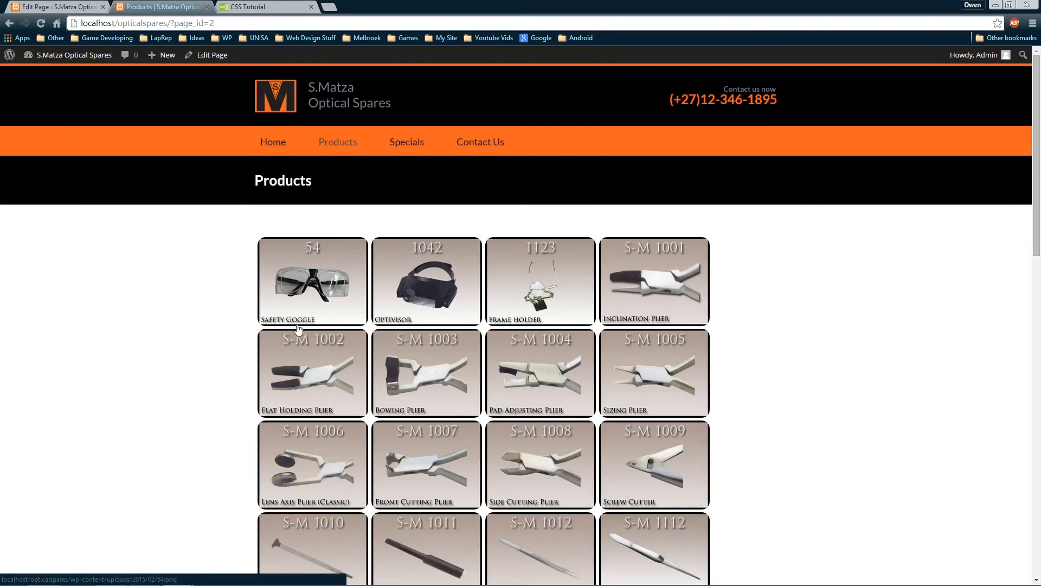
{"action": "right_click", "coordinate": [318, 292]}
{"action": "left_click", "coordinate": [369, 467]}
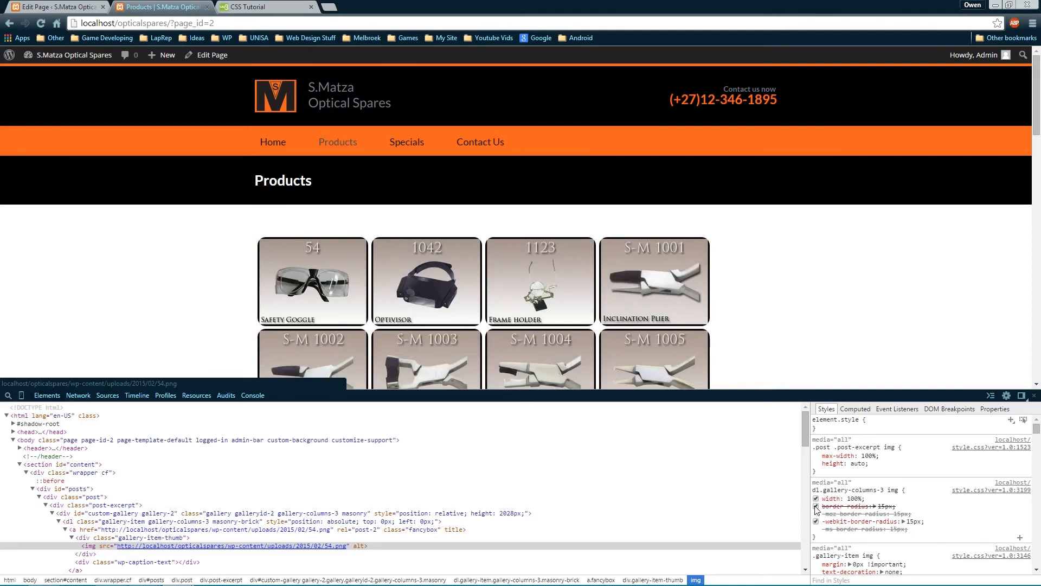
{"action": "left_click", "coordinate": [816, 521]}
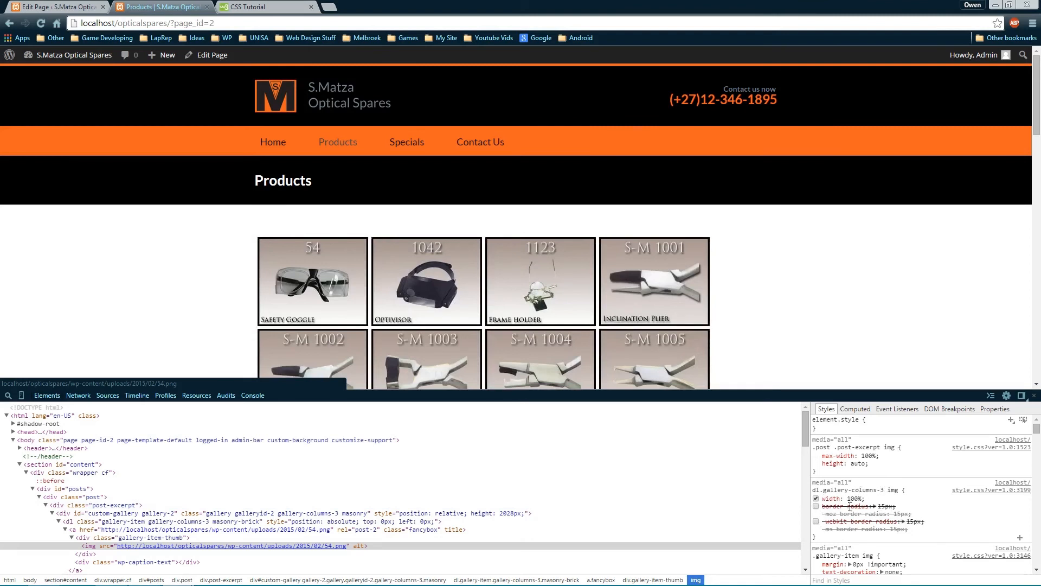
{"action": "scroll", "coordinate": [850, 507], "scroll_direction": "down", "scroll_amount": 2}
{"action": "scroll", "coordinate": [911, 479], "scroll_direction": "up", "scroll_amount": 2}
{"action": "scroll", "coordinate": [887, 487], "scroll_direction": "down", "scroll_amount": 1}
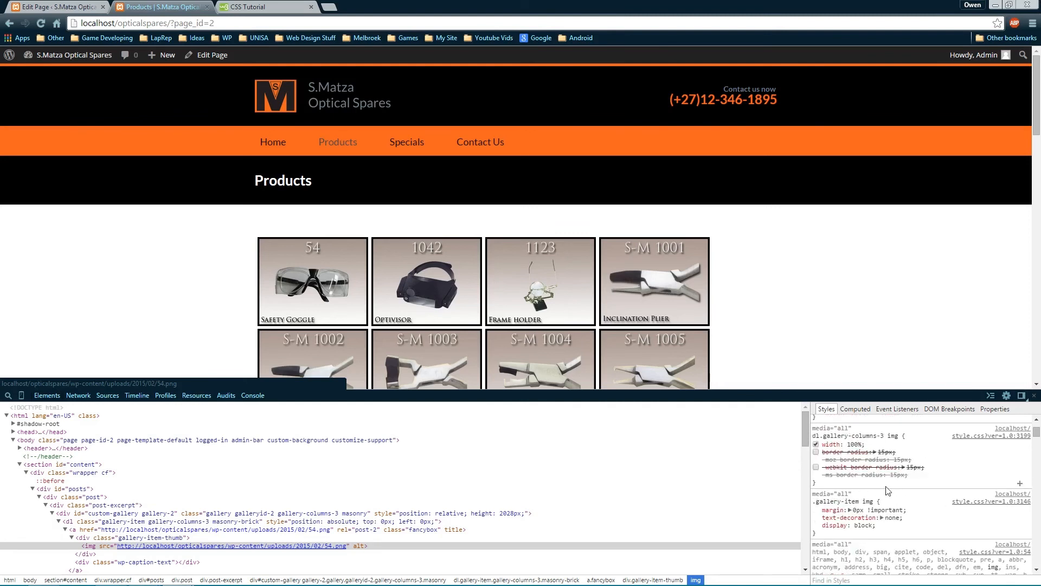
{"action": "left_click", "coordinate": [815, 509]}
{"action": "left_click", "coordinate": [815, 510]}
{"action": "scroll", "coordinate": [863, 522], "scroll_direction": "up", "scroll_amount": 2}
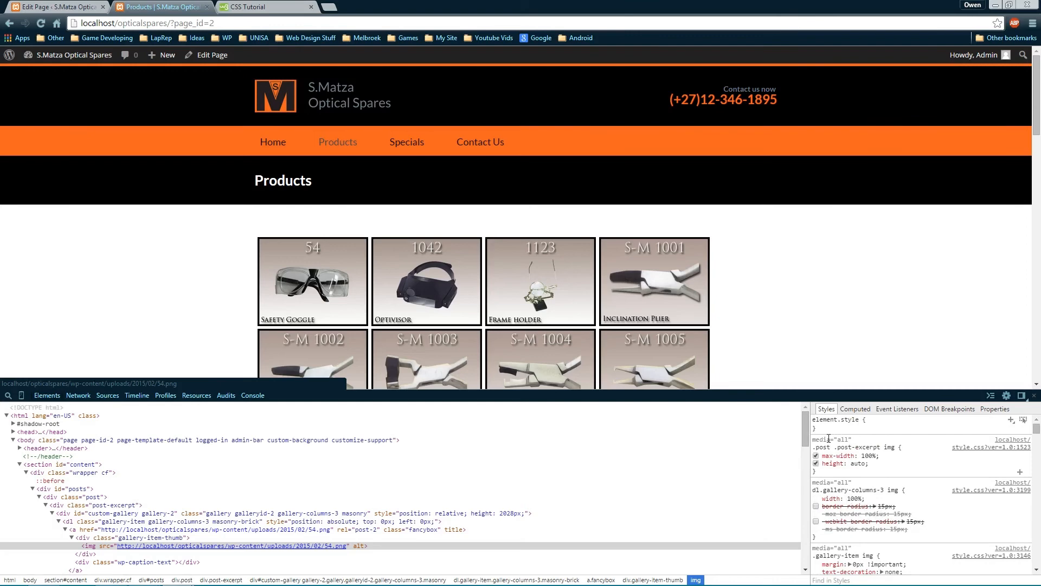
{"action": "scroll", "coordinate": [839, 445], "scroll_direction": "down", "scroll_amount": 10}
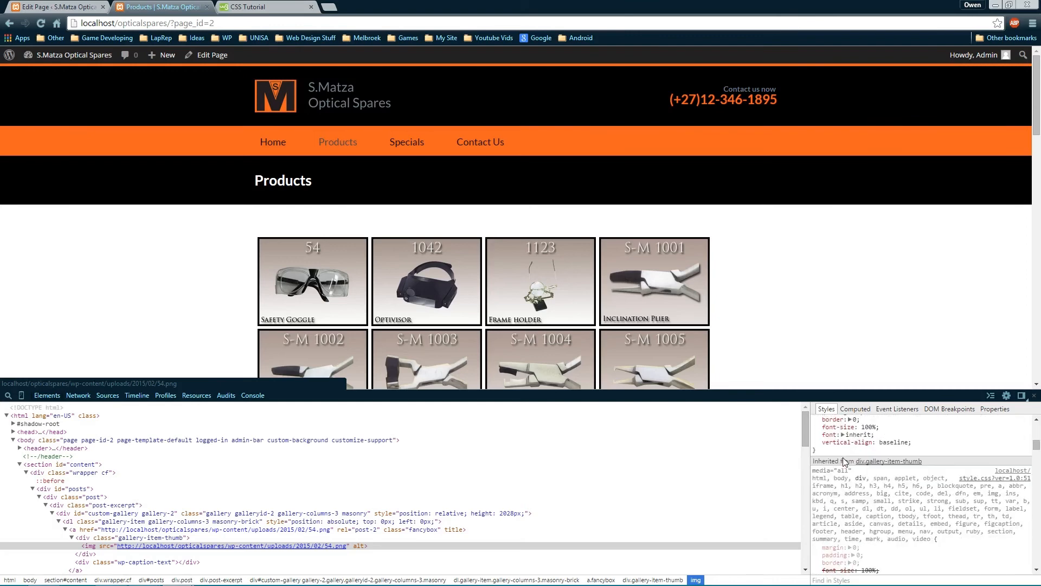
{"action": "scroll", "coordinate": [843, 457], "scroll_direction": "down", "scroll_amount": 6}
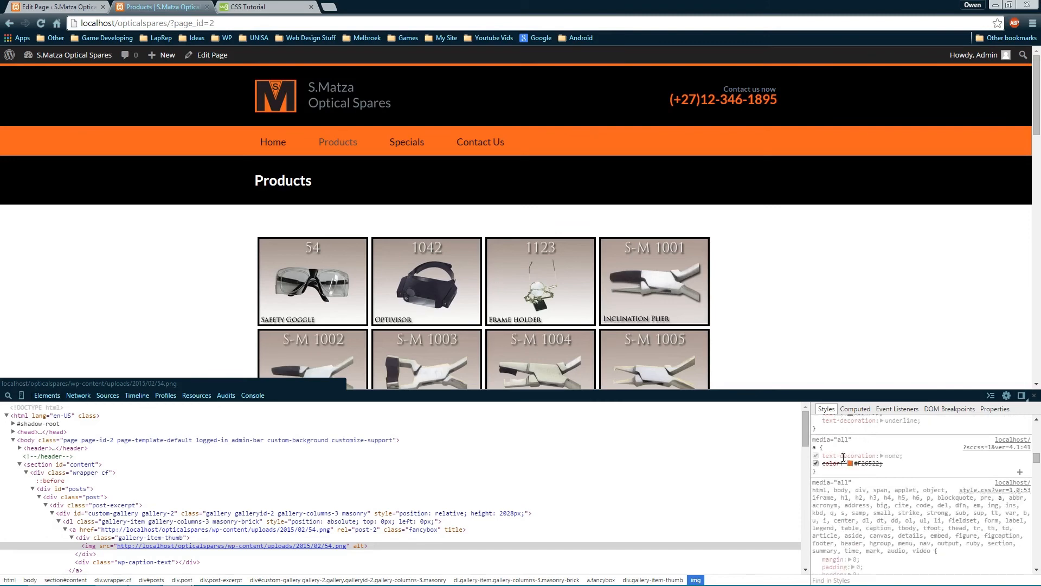
{"action": "scroll", "coordinate": [843, 457], "scroll_direction": "down", "scroll_amount": 3}
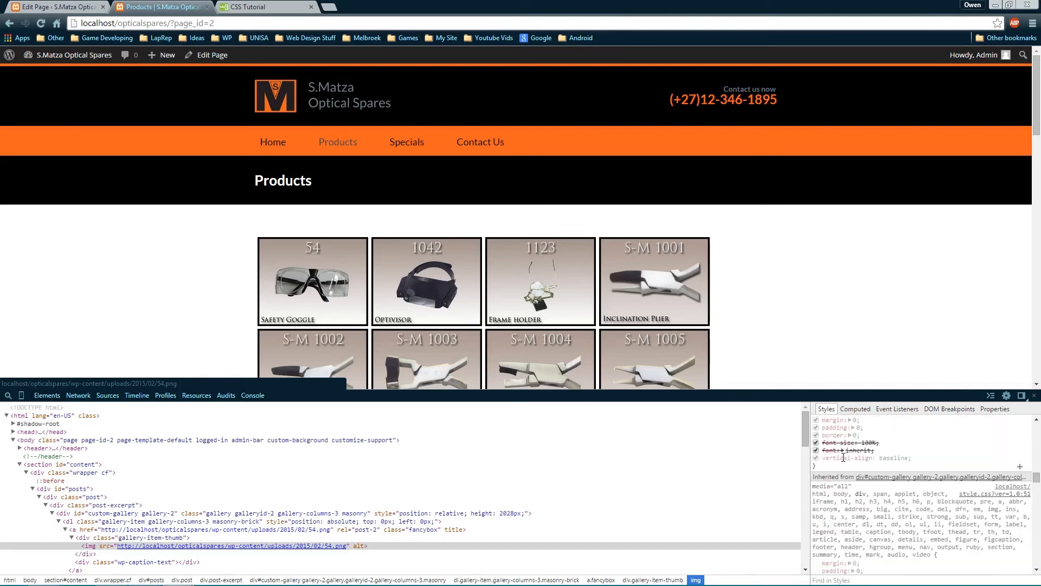
{"action": "scroll", "coordinate": [843, 460], "scroll_direction": "down", "scroll_amount": 5}
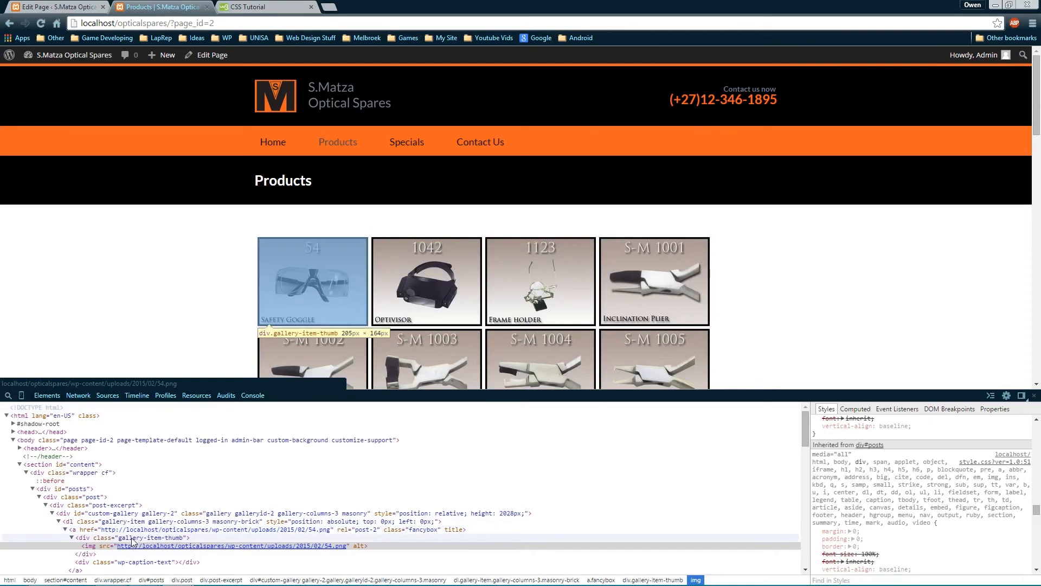
{"action": "left_click", "coordinate": [148, 538]}
{"action": "scroll", "coordinate": [906, 466], "scroll_direction": "up", "scroll_amount": 5}
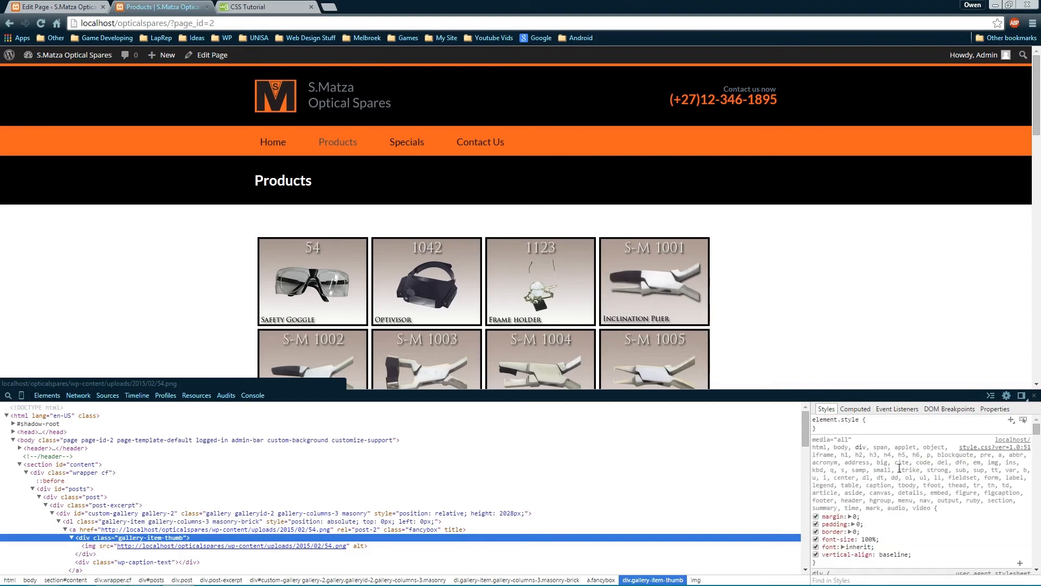
View the 54.png image, toggle the gallery item's 204.5px width off and on, then close DevTools
{"action": "left_click", "coordinate": [170, 530]}
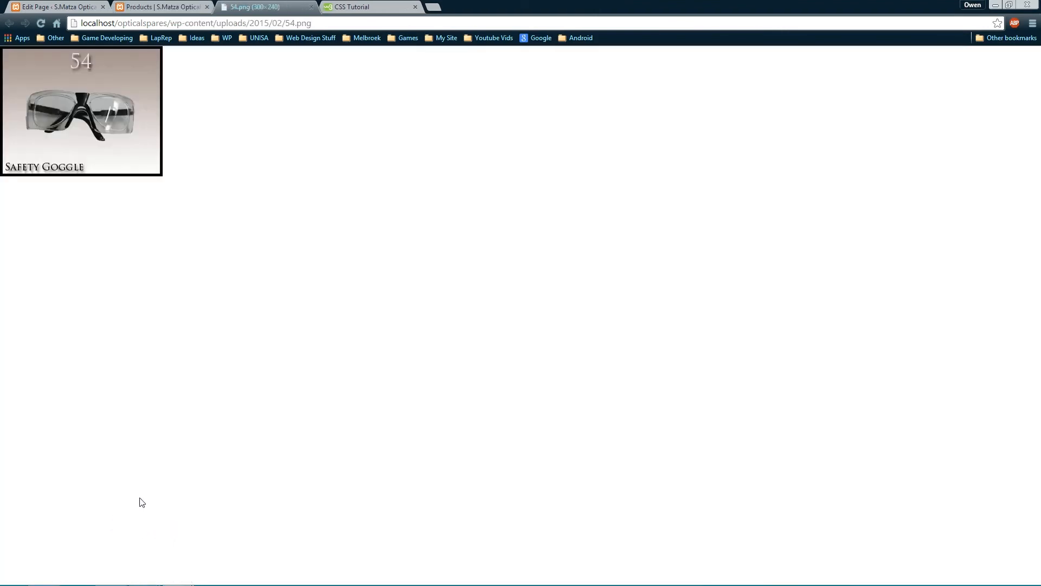
{"action": "left_click", "coordinate": [311, 7]}
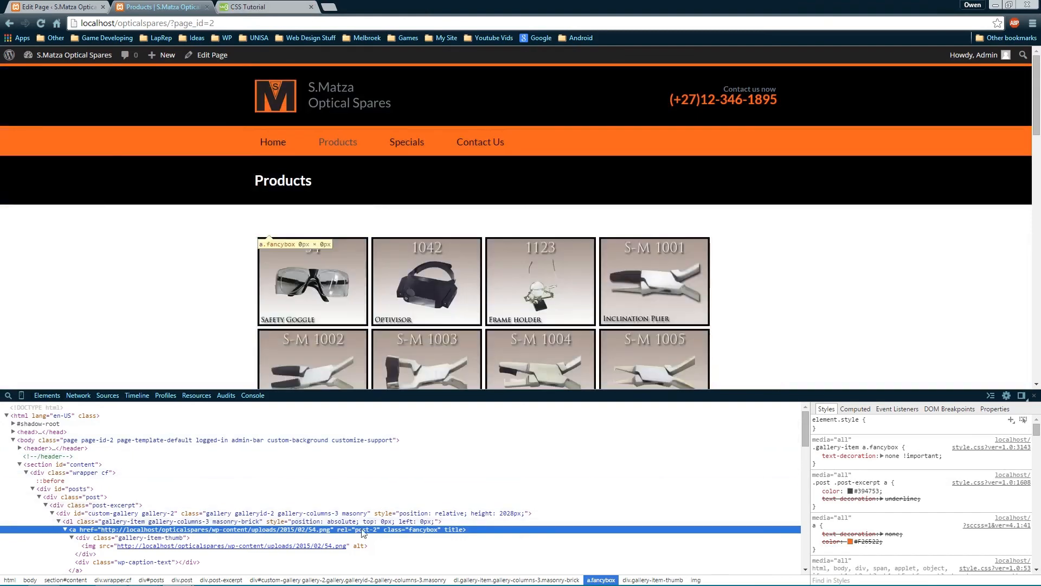
{"action": "left_click", "coordinate": [376, 521]}
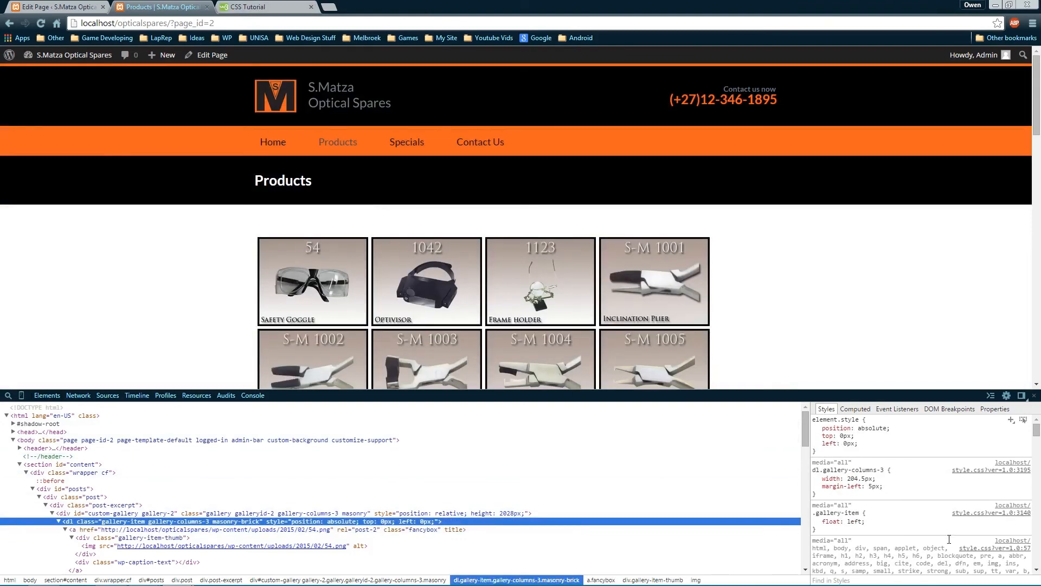
{"action": "left_click", "coordinate": [816, 479]}
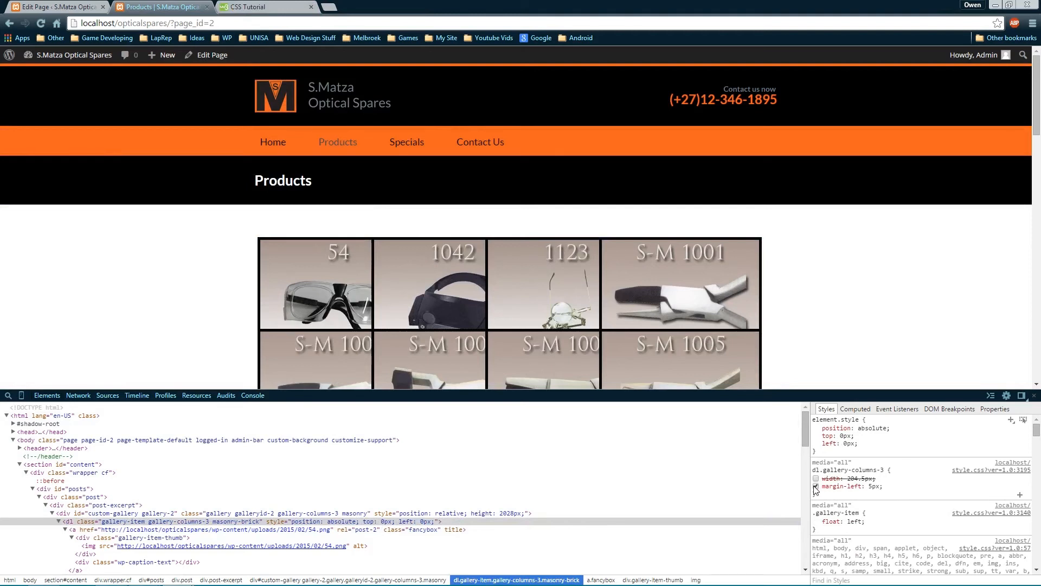
{"action": "left_click", "coordinate": [816, 478]}
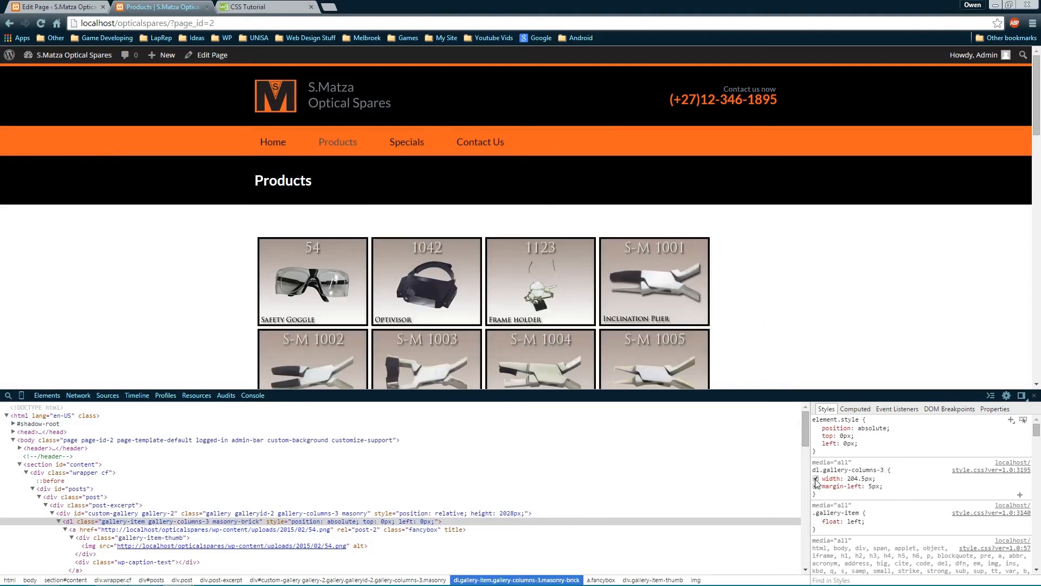
{"action": "scroll", "coordinate": [890, 490], "scroll_direction": "down", "scroll_amount": 2}
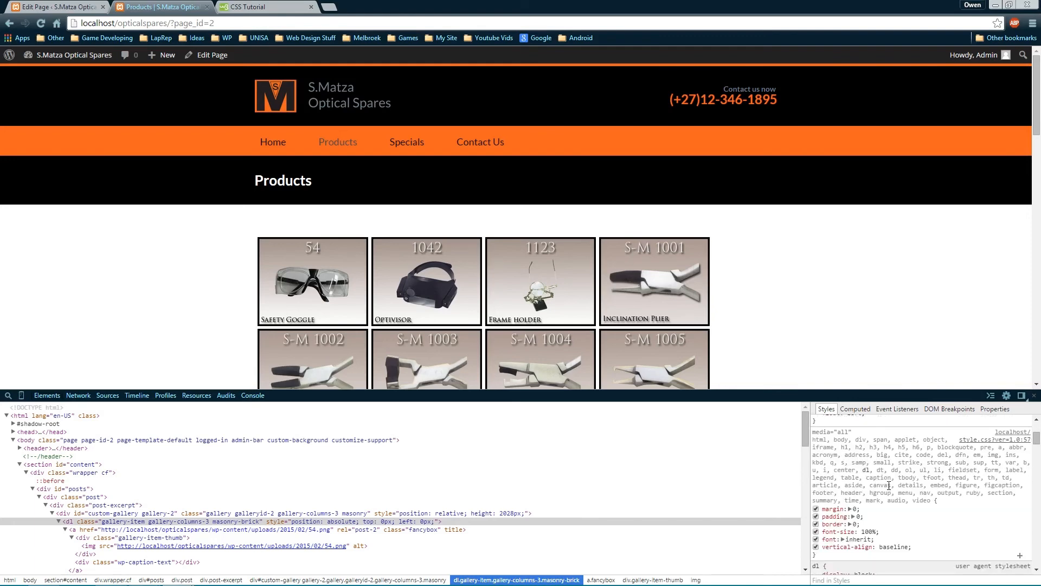
{"action": "scroll", "coordinate": [890, 485], "scroll_direction": "up", "scroll_amount": 2}
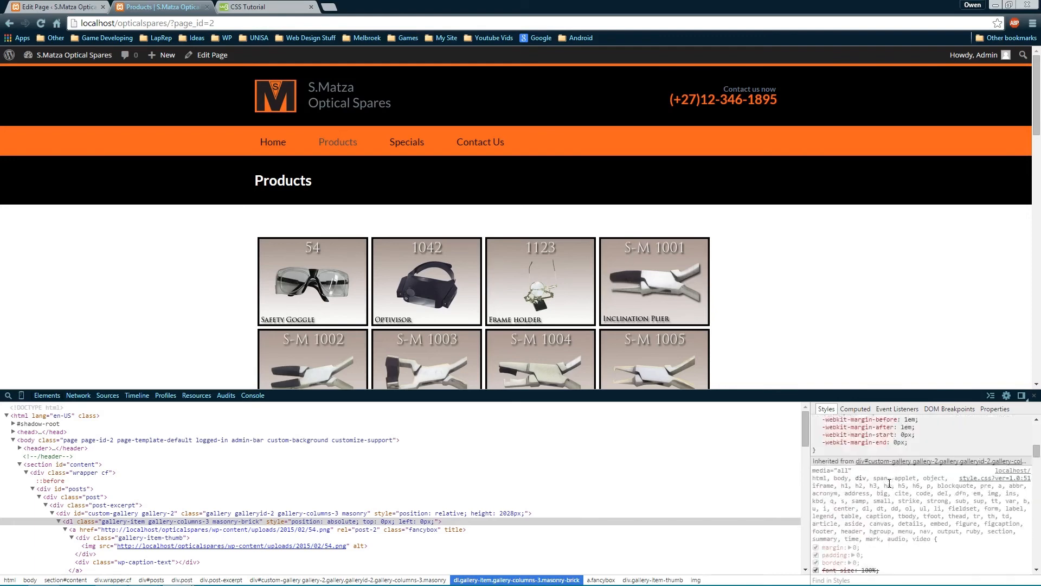
{"action": "left_click", "coordinate": [1034, 395]}
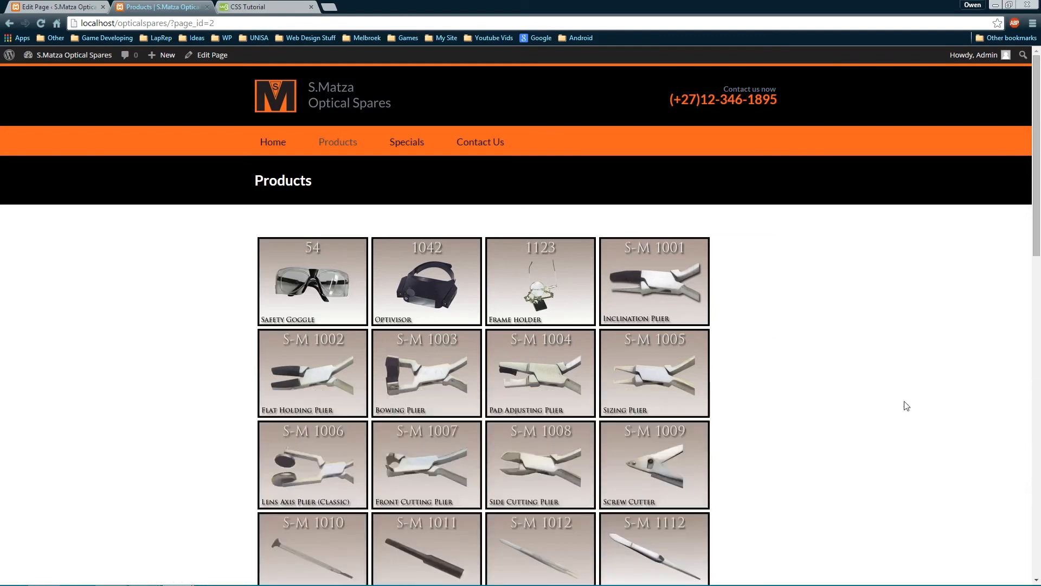
Reload the live Products page and open the Specials page in the editor
{"action": "key", "text": "F5"}
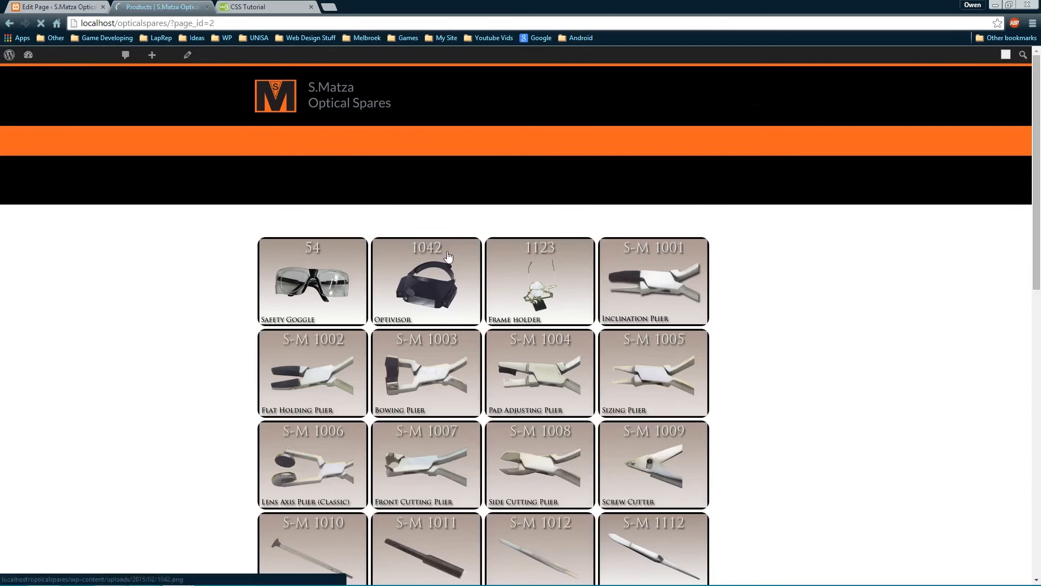
{"action": "left_click", "coordinate": [54, 6]}
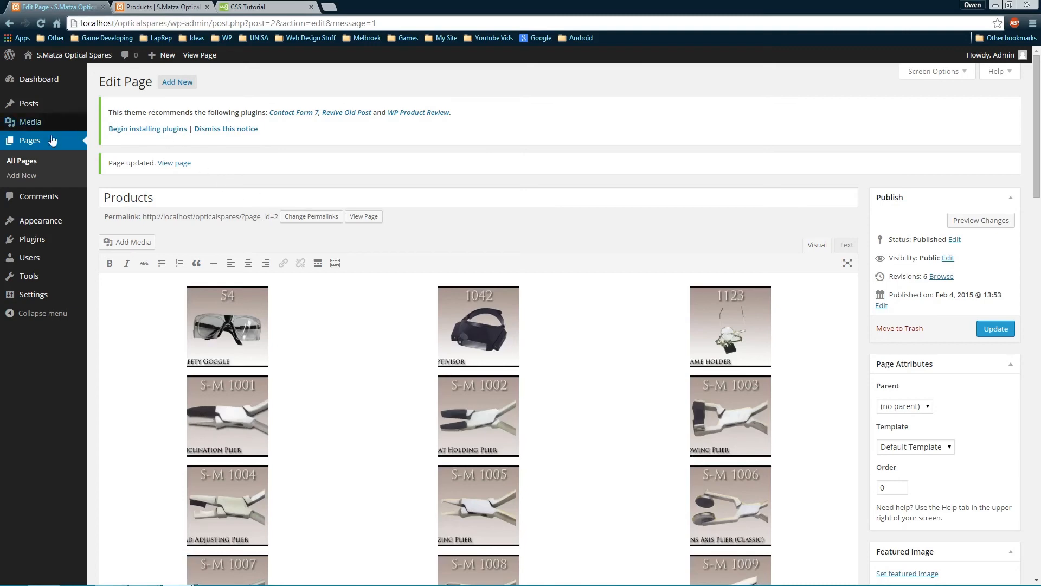
{"action": "left_click", "coordinate": [47, 163]}
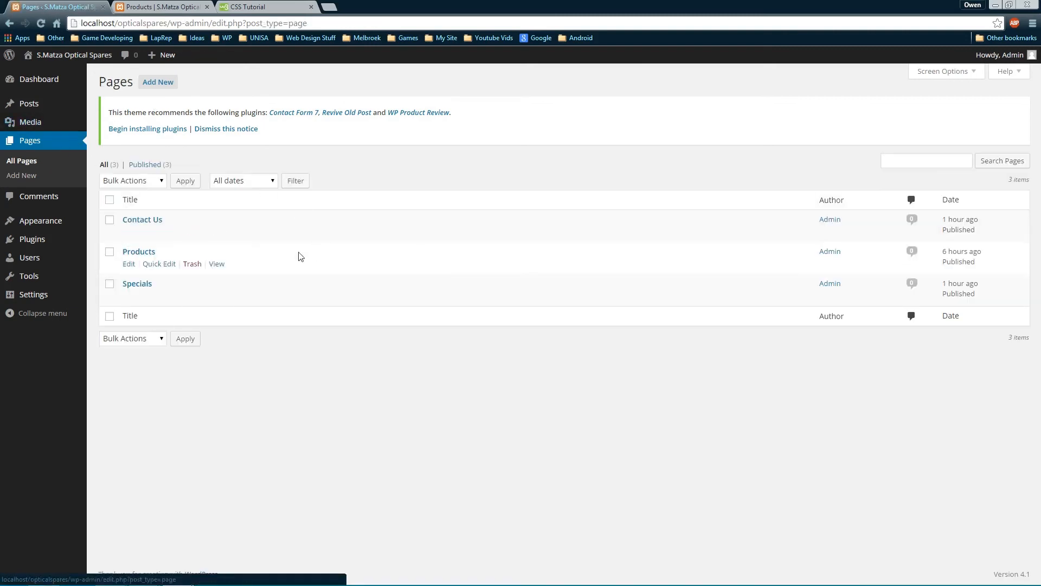
{"action": "left_click", "coordinate": [140, 284]}
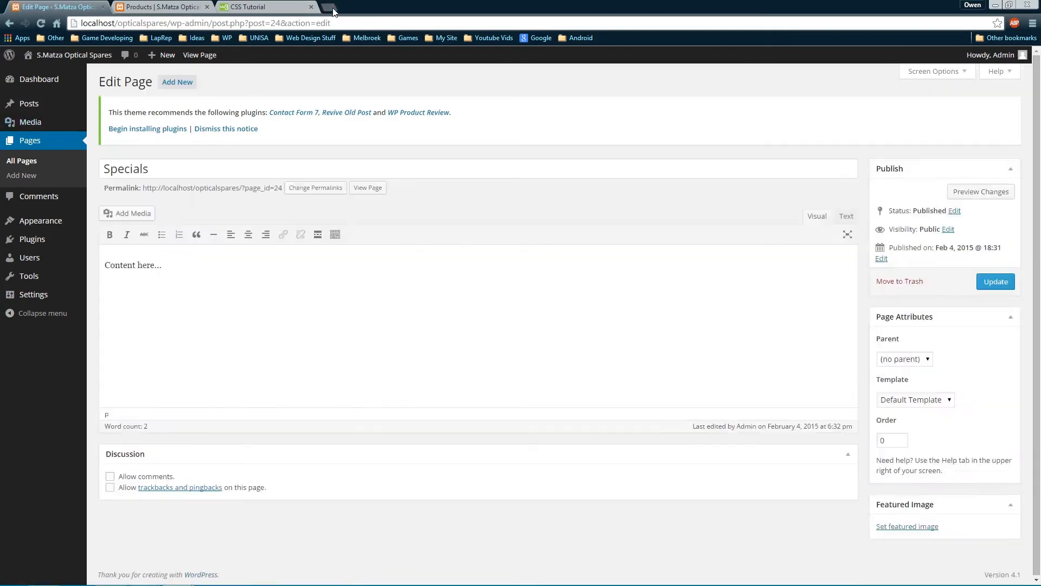
{"action": "key", "text": "ctrl+t"}
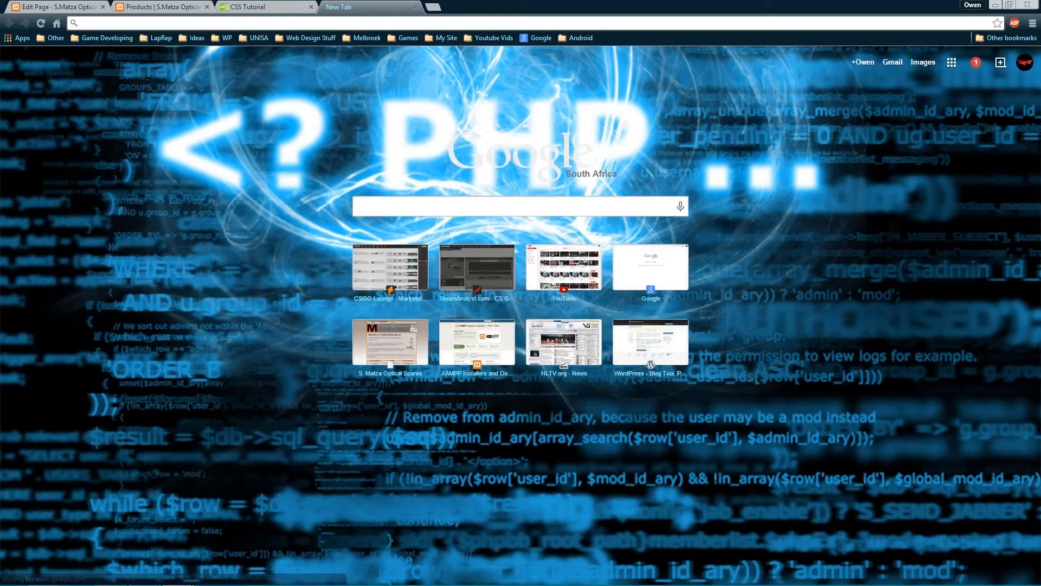
{"action": "key", "text": "ctrl+w"}
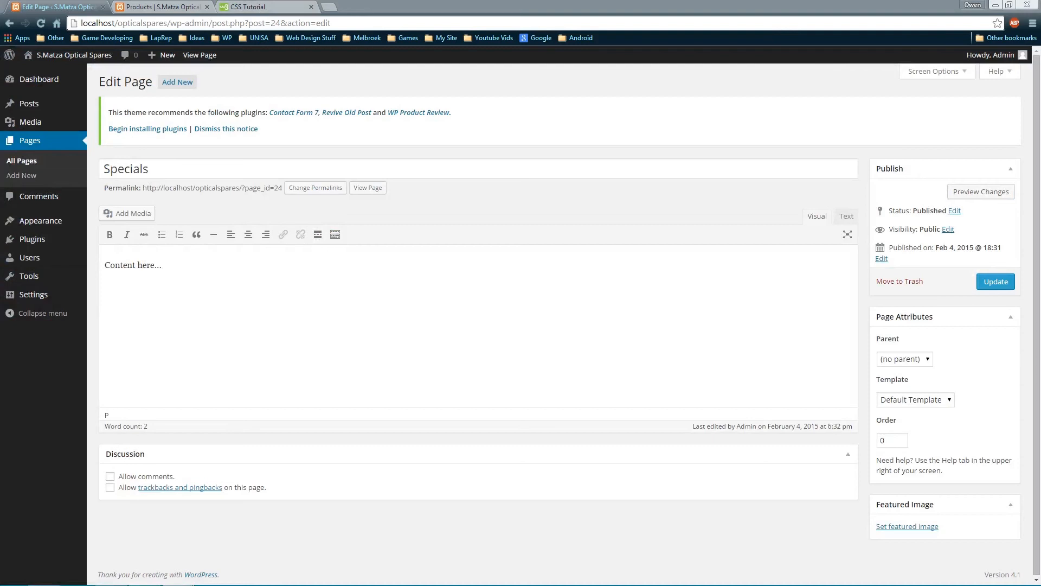
Select the 'Content here...' placeholder text, then bring up the Windows Start screen
{"action": "left_click", "coordinate": [279, 340]}
{"action": "left_click_drag", "start_coordinate": [158, 265], "coordinate": [103, 265]}
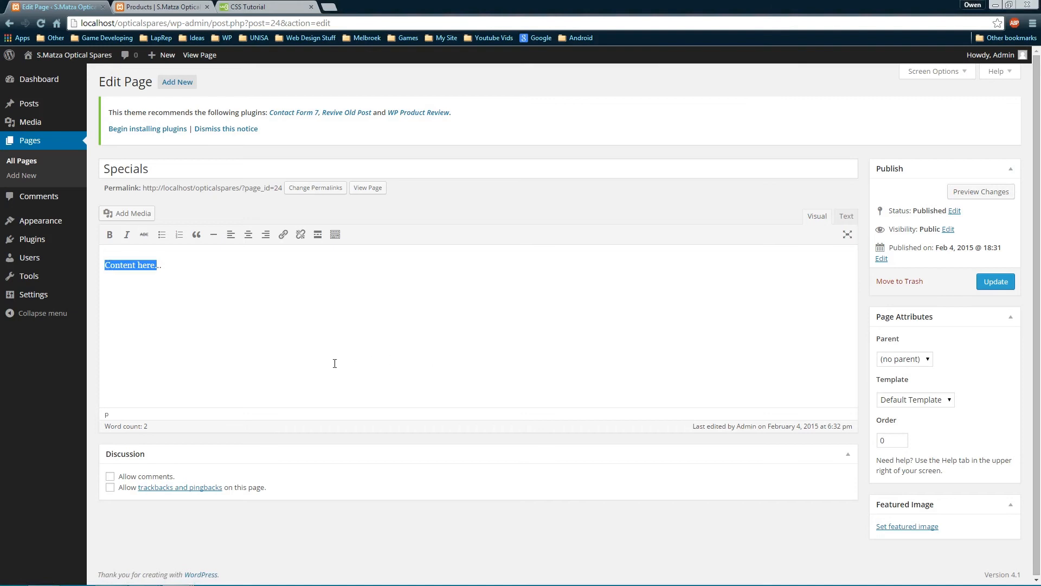
{"action": "left_click", "coordinate": [293, 309]}
{"action": "left_click_drag", "start_coordinate": [114, 249], "coordinate": [77, 223]}
{"action": "left_click", "coordinate": [342, 273]}
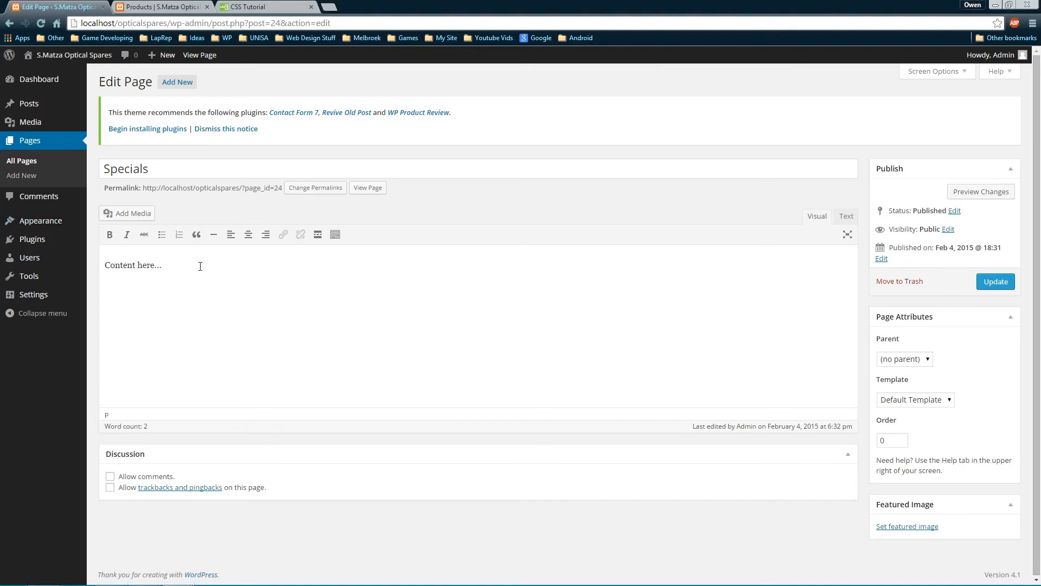
{"action": "left_click_drag", "start_coordinate": [199, 265], "coordinate": [83, 238]}
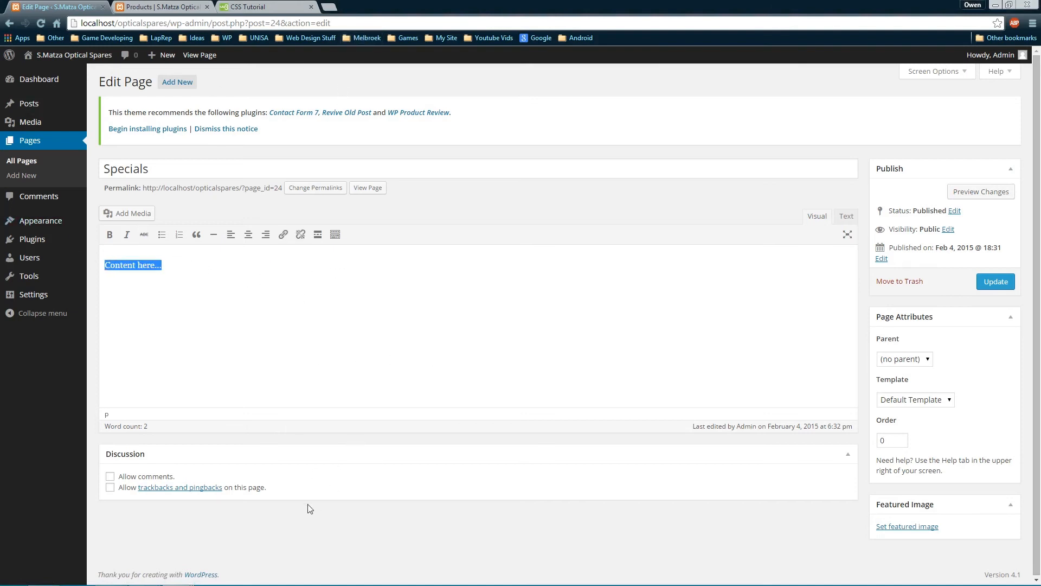
{"action": "key", "text": "super"}
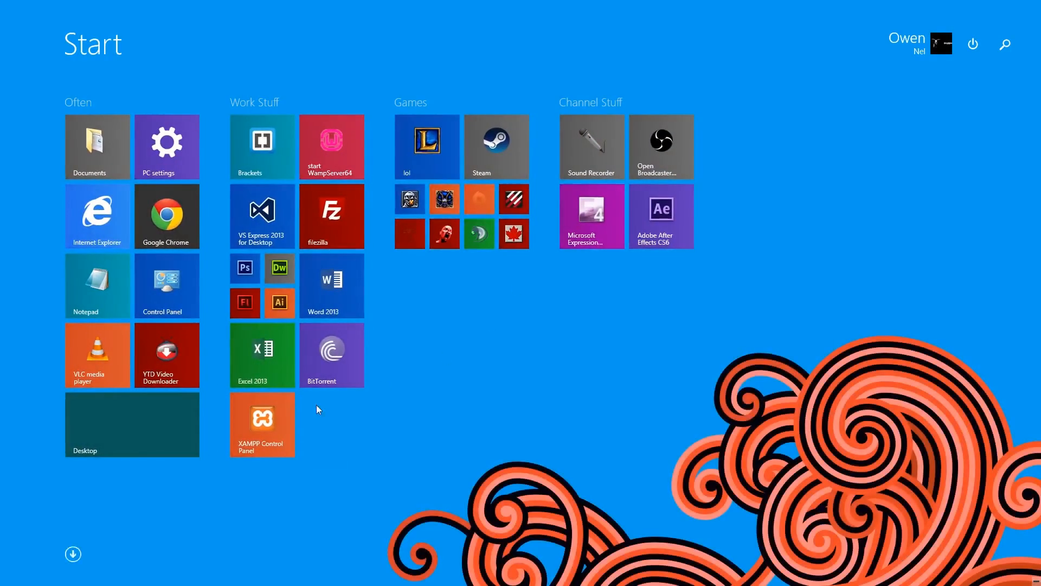
Start a blank Excel 2013 workbook and put borders on every cell of D5:F5
{"action": "left_click", "coordinate": [264, 357]}
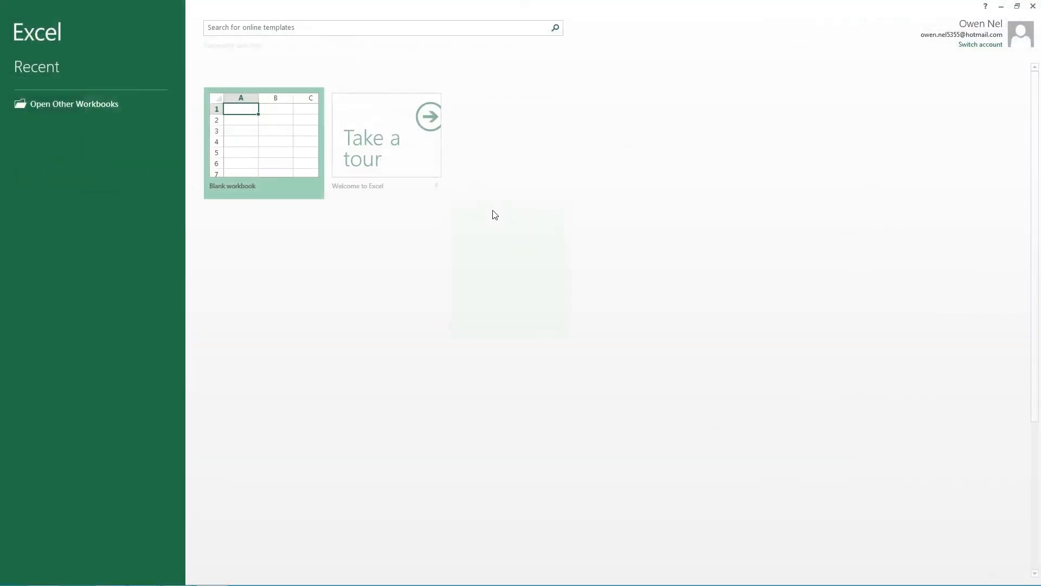
{"action": "left_click", "coordinate": [257, 128]}
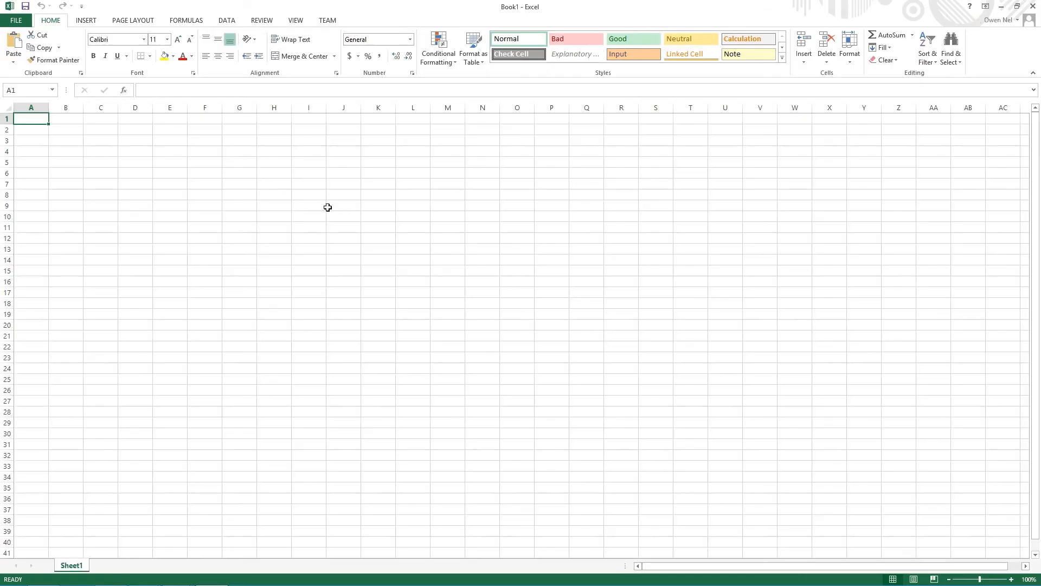
{"action": "left_click_drag", "start_coordinate": [136, 161], "coordinate": [202, 158]}
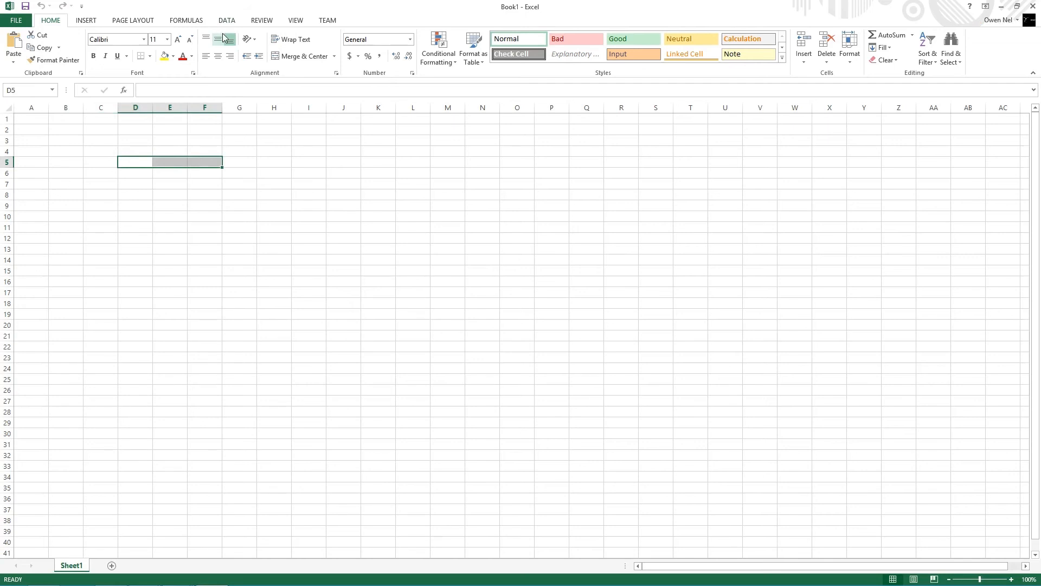
{"action": "left_click", "coordinate": [150, 55]}
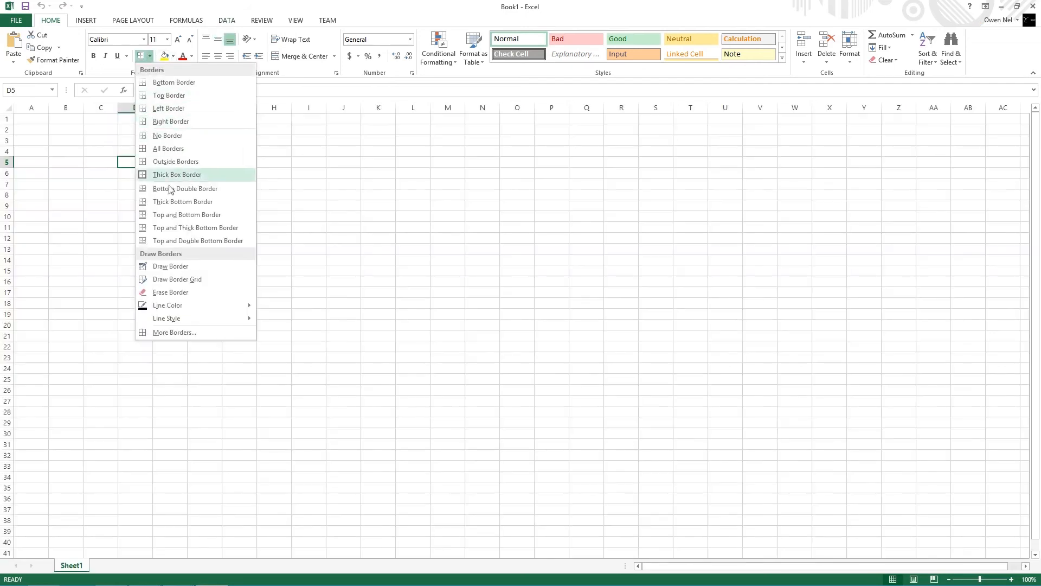
{"action": "left_click", "coordinate": [180, 150]}
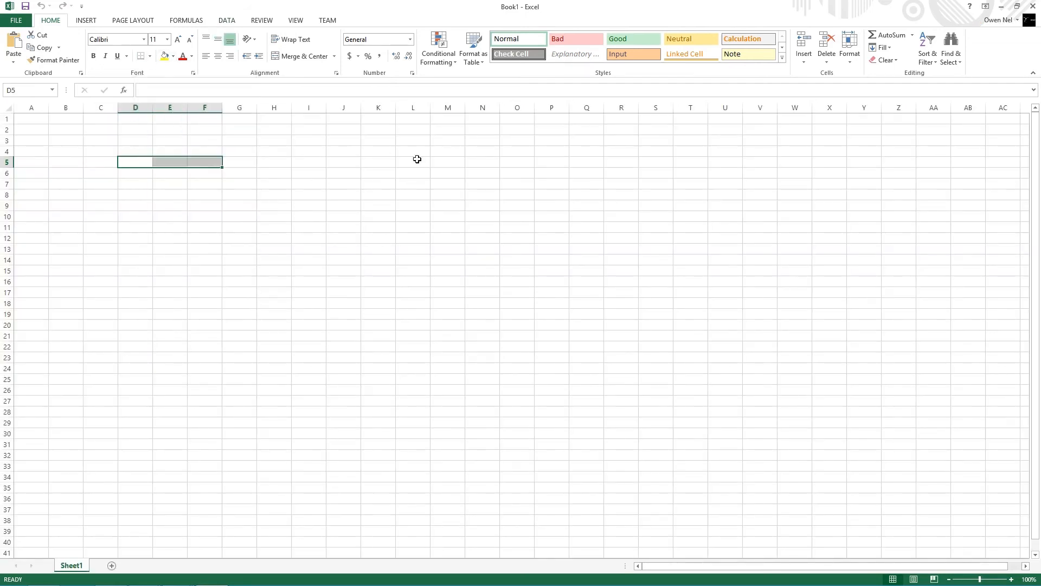
Copy the bordered cells D5:F5 and minimise Excel
{"action": "left_click", "coordinate": [143, 162]}
{"action": "left_click_drag", "start_coordinate": [139, 162], "coordinate": [198, 161]}
{"action": "right_click", "coordinate": [128, 157]}
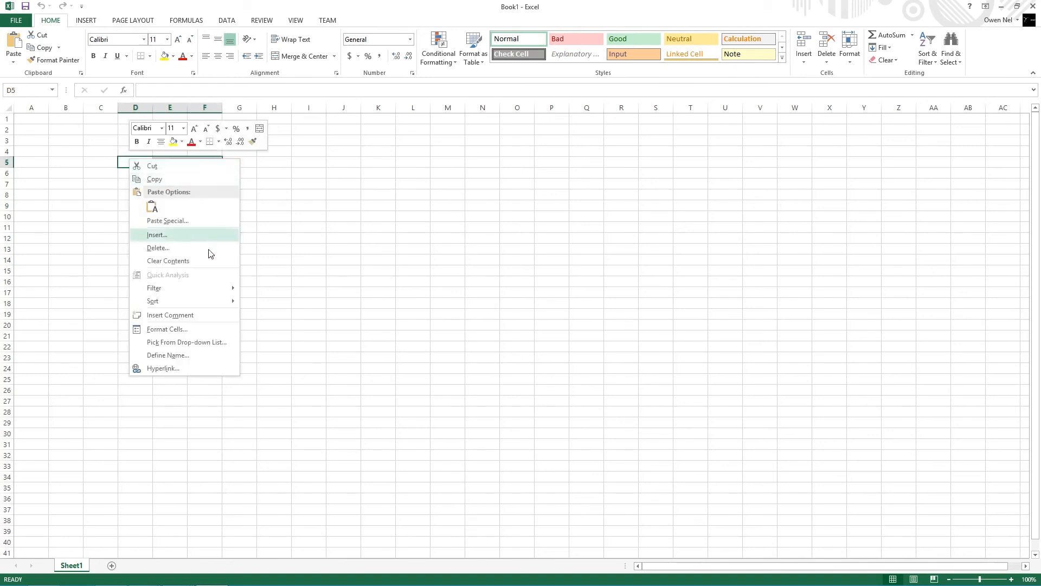
{"action": "left_click", "coordinate": [157, 179]}
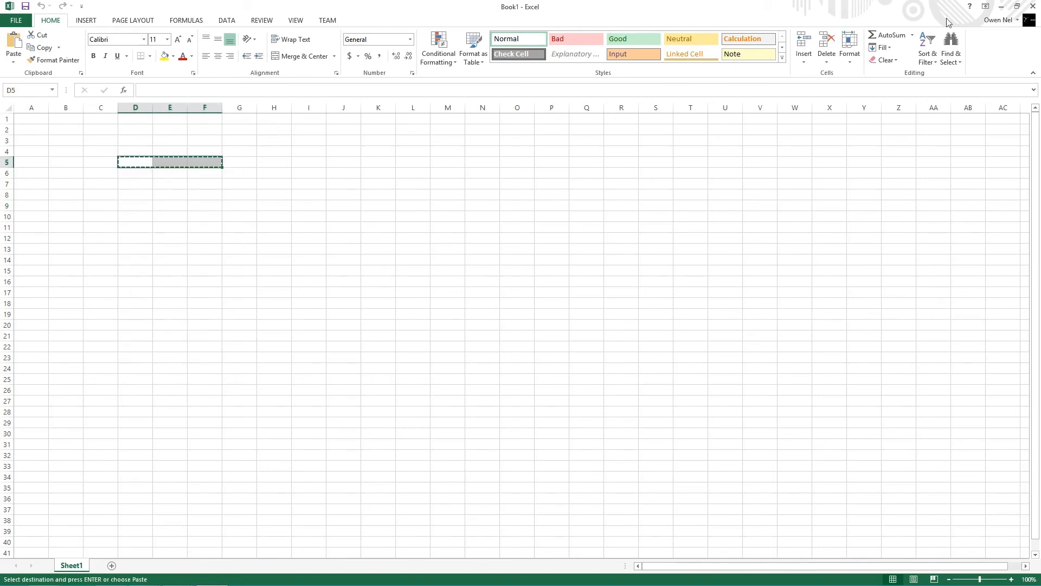
{"action": "left_click", "coordinate": [1001, 6]}
Paste the empty bordered table row over the 'Content here...' text on the Specials page
{"action": "left_click", "coordinate": [393, 321]}
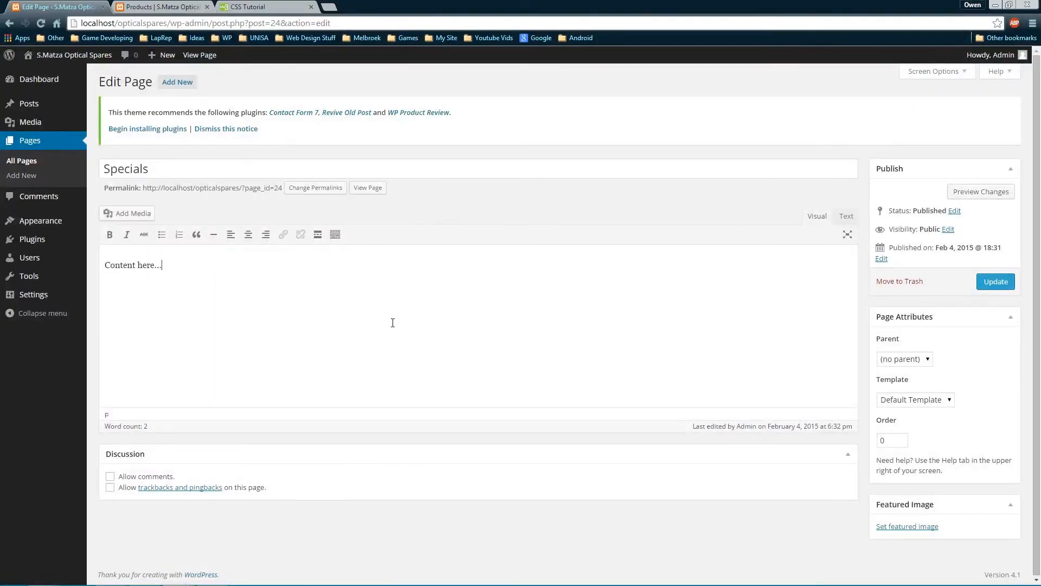
{"action": "key", "text": "ctrl+a"}
{"action": "key", "text": "ctrl+v"}
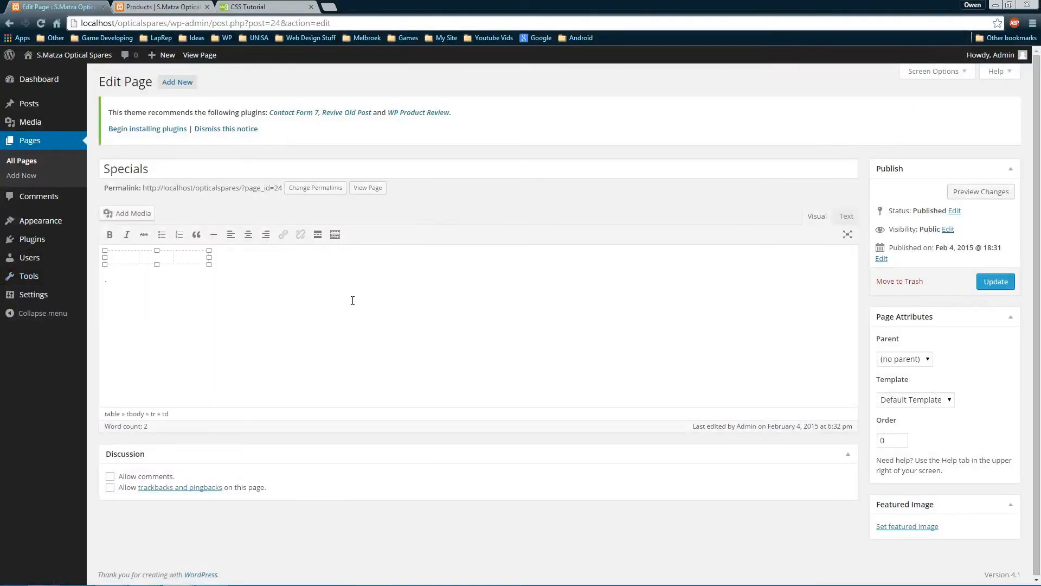
{"action": "left_click", "coordinate": [104, 281]}
{"action": "mouse_move", "coordinate": [80, 282]}
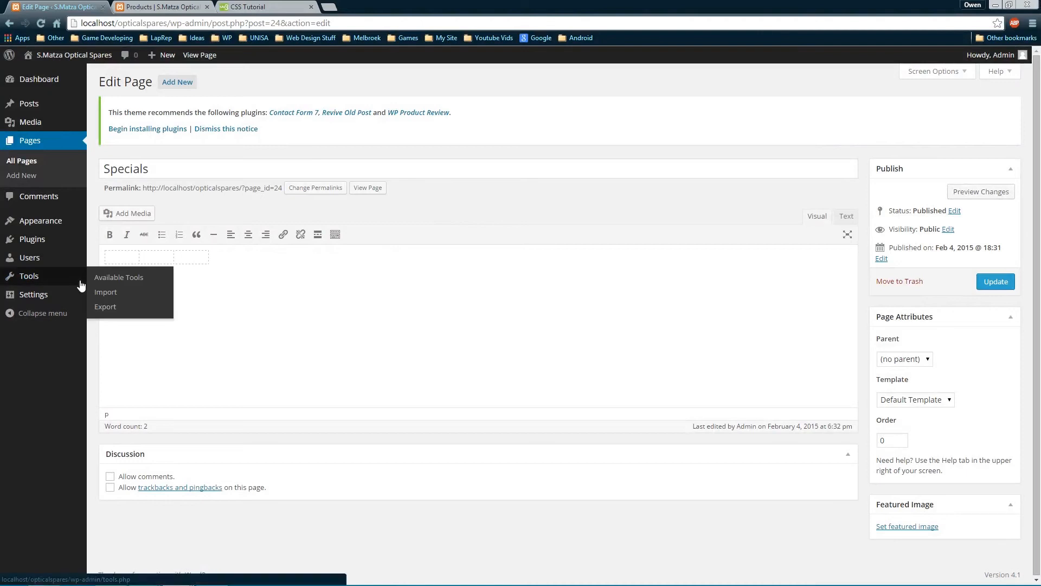
{"action": "key", "text": "BackSpace"}
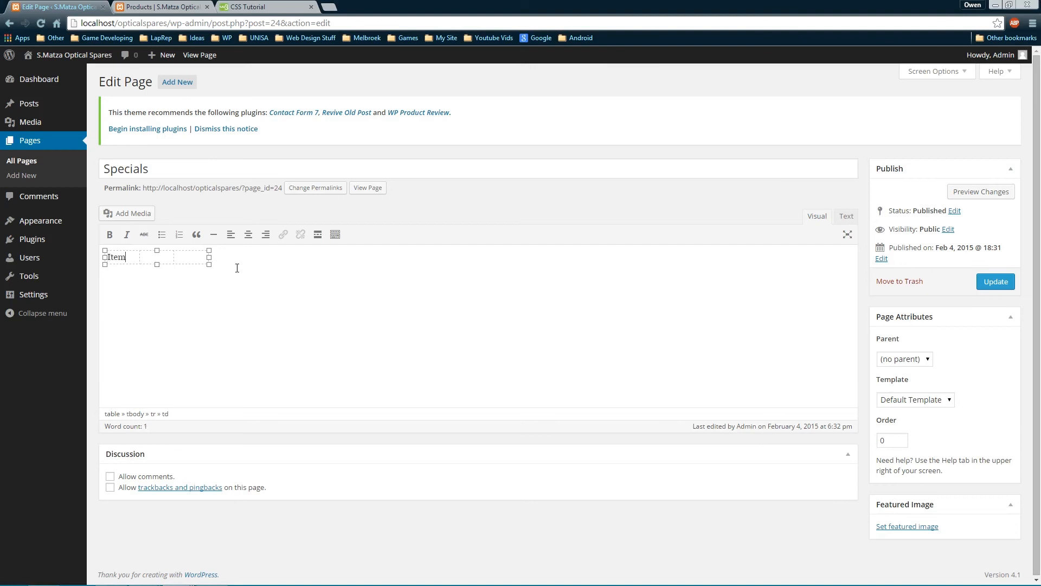
Type Quantity and Price into the second and third table cells
{"action": "key", "text": "Tab"}
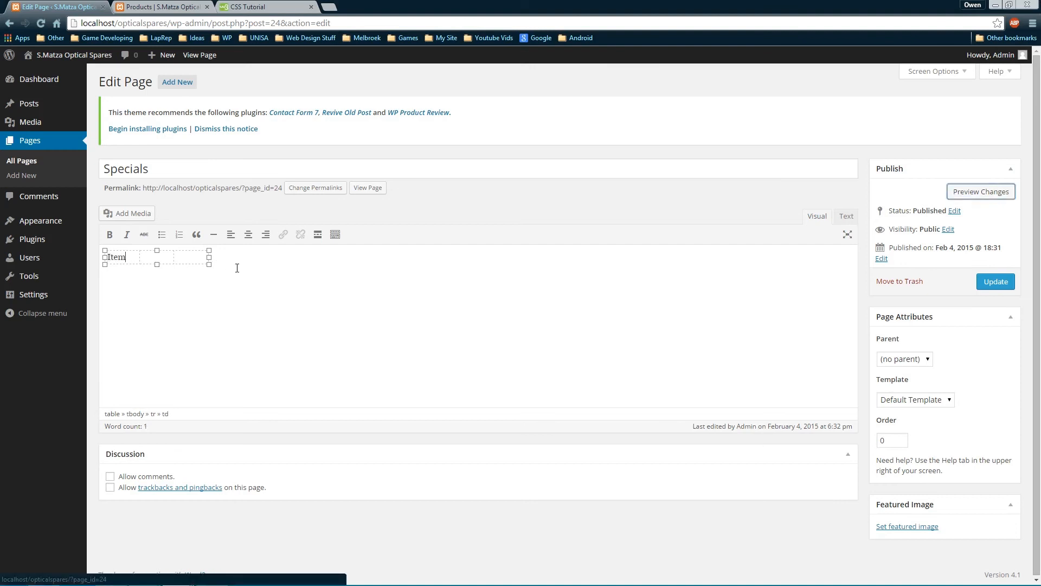
{"action": "left_click", "coordinate": [170, 255]}
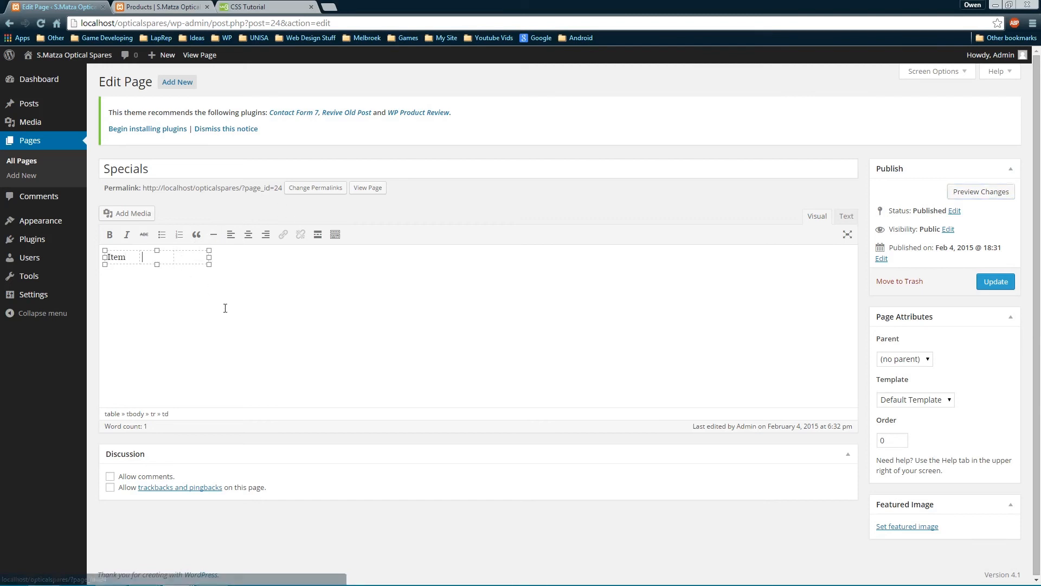
{"action": "type", "text": "Q"}
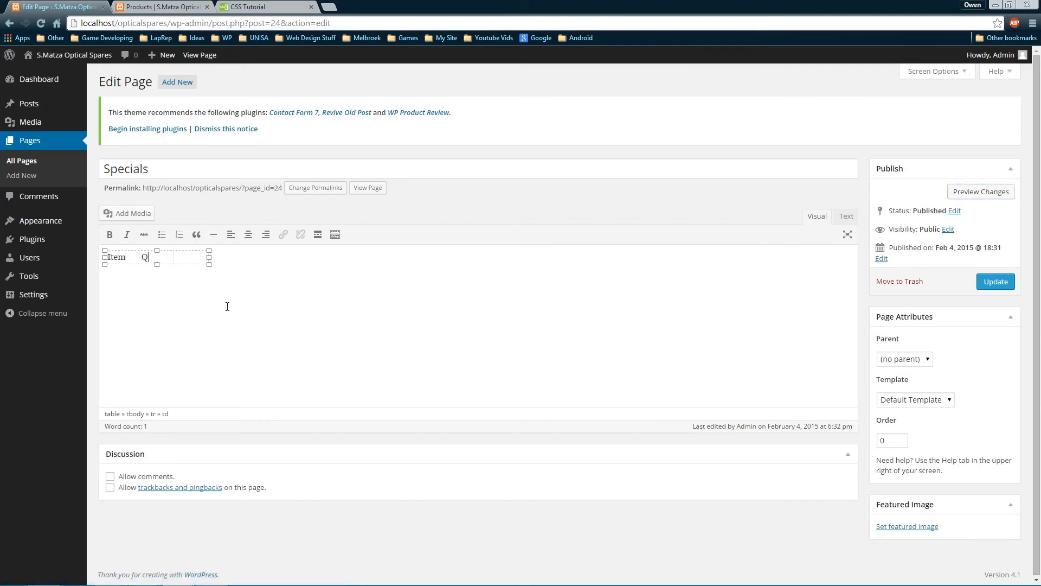
{"action": "type", "text": "ual"}
{"action": "key", "text": "BackSpace"}
{"action": "type", "text": "n"}
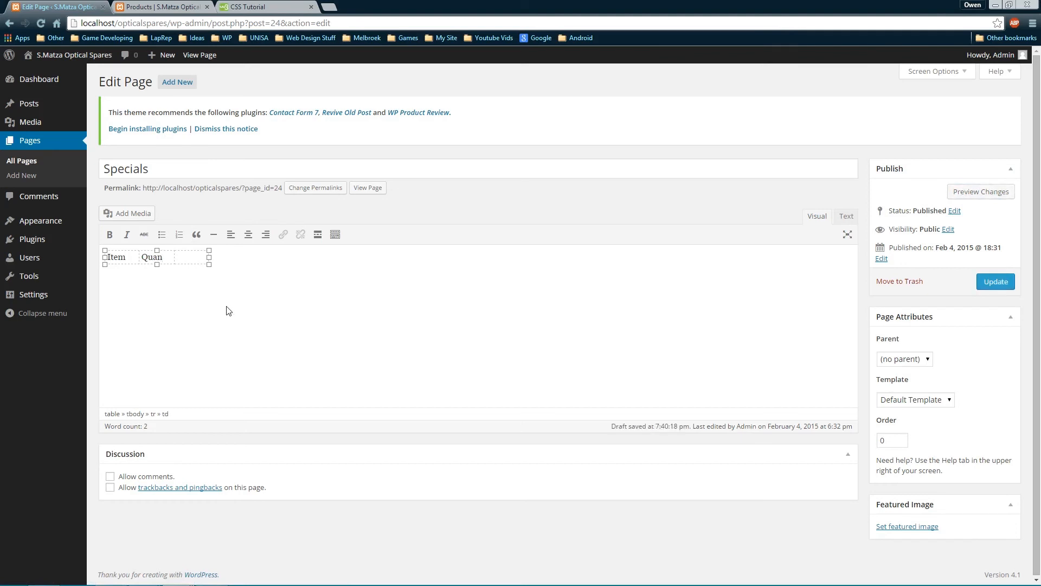
{"action": "type", "text": "tity"}
{"action": "key", "text": "Tab"}
{"action": "key", "text": "Tab"}
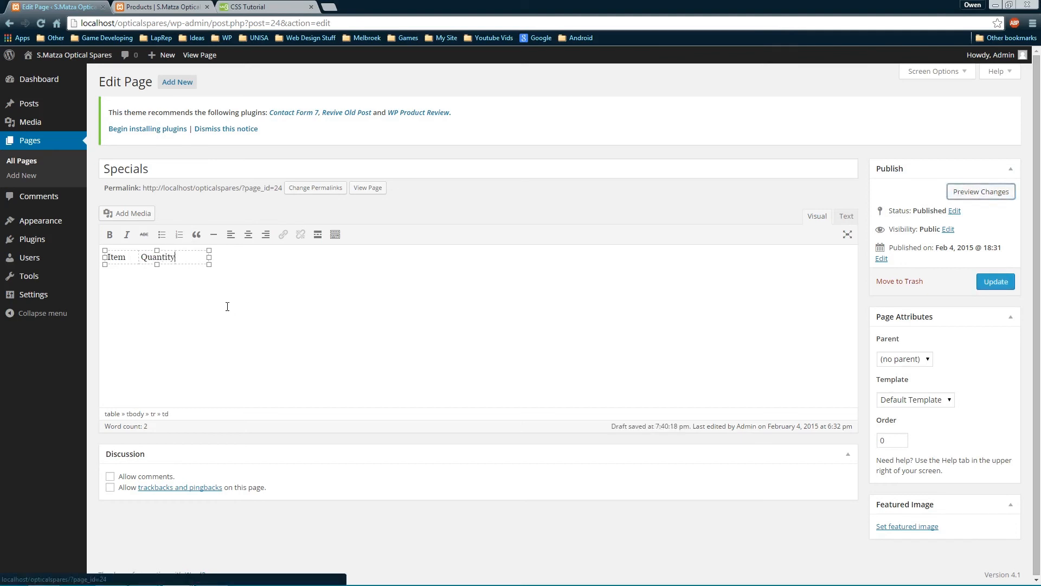
{"action": "left_click", "coordinate": [186, 264]}
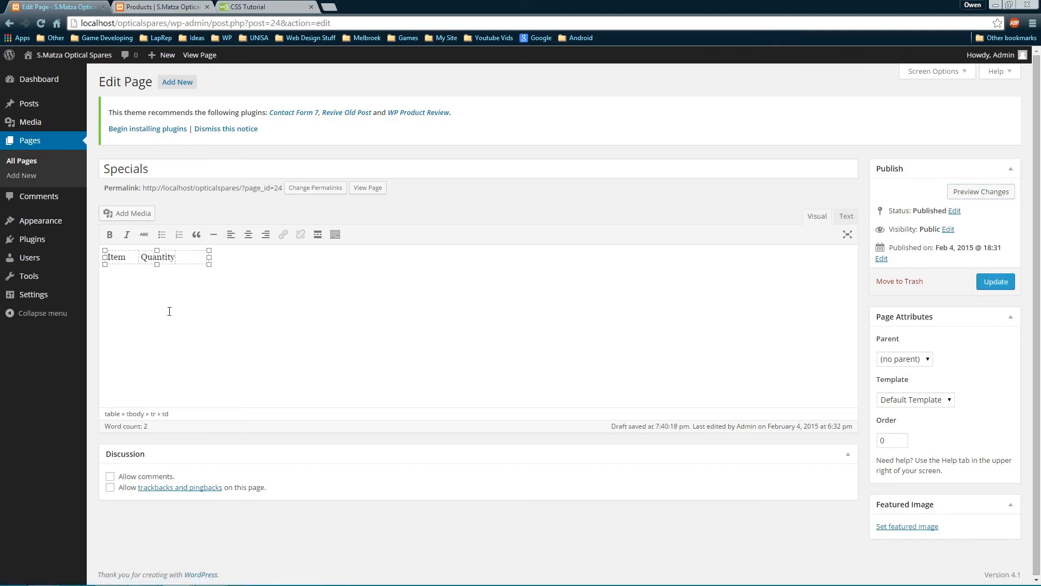
{"action": "type", "text": "Price"}
{"action": "key", "text": "alt+Tab"}
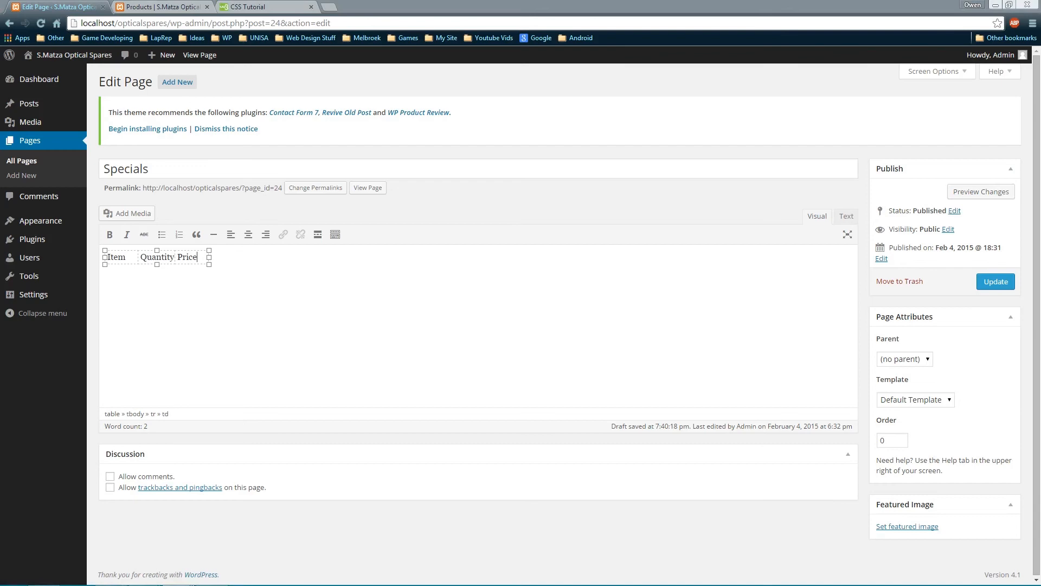
{"action": "key", "text": "alt+Tab"}
{"action": "key", "text": "alt+Tab"}
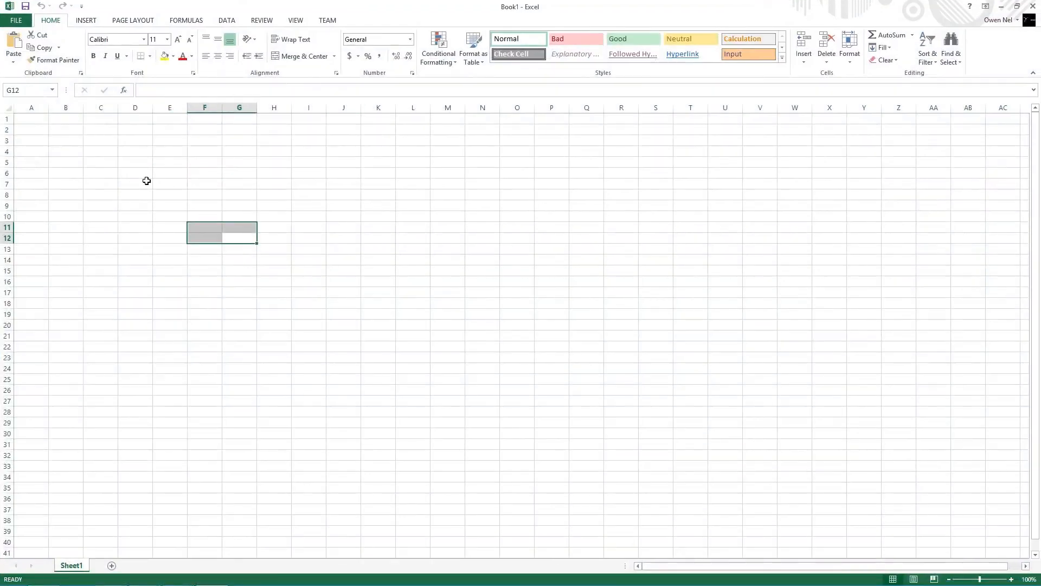
Paste the product price list at A2 and widen all columns so the text fits
{"action": "left_click", "coordinate": [30, 132]}
{"action": "key", "text": "ctrl+v"}
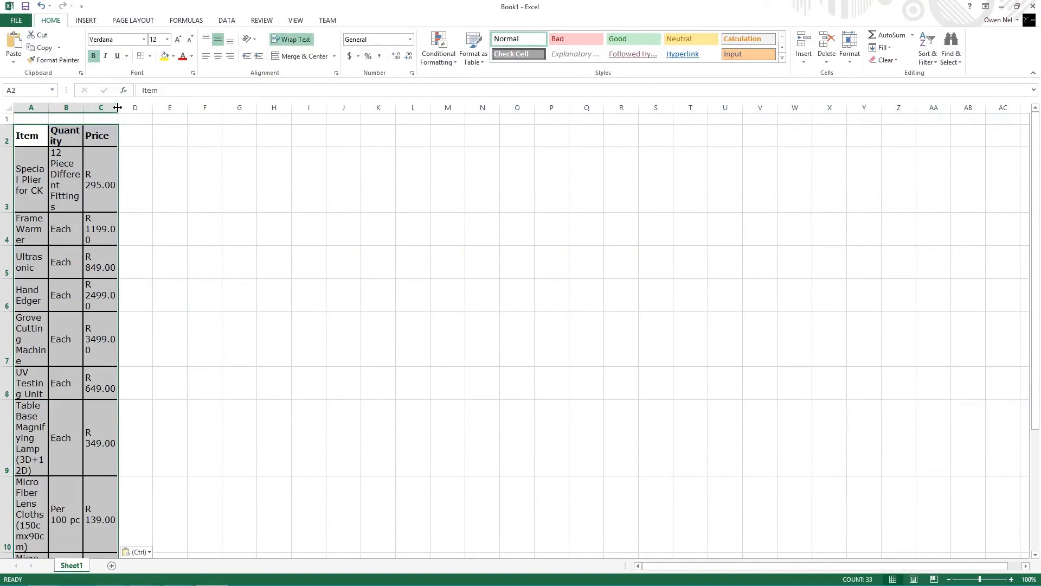
{"action": "left_click_drag", "start_coordinate": [118, 107], "coordinate": [362, 108]}
{"action": "key", "text": "ctrl+z"}
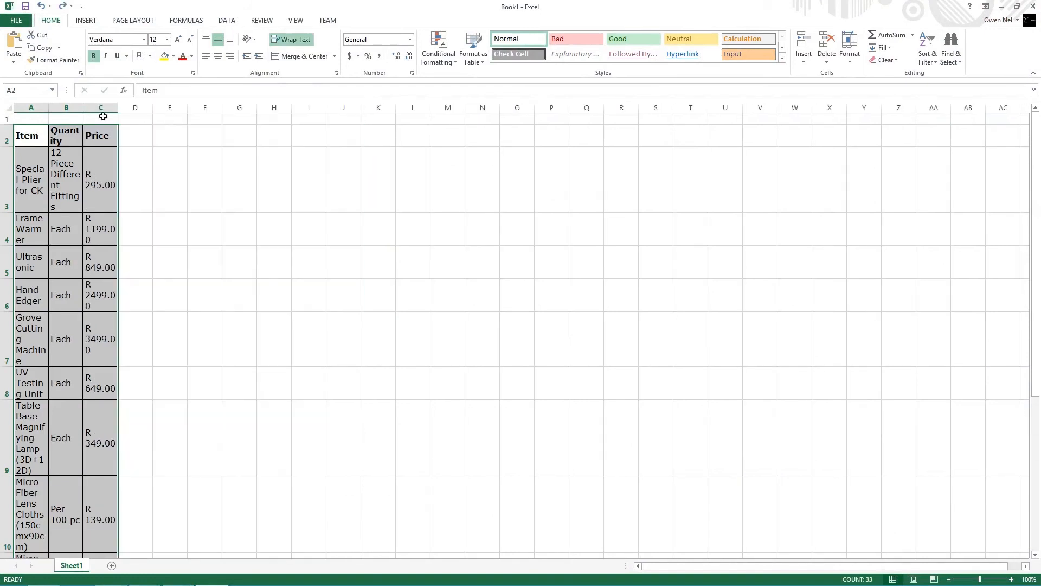
{"action": "left_click", "coordinate": [8, 108]}
{"action": "left_click_drag", "start_coordinate": [50, 111], "coordinate": [154, 111]}
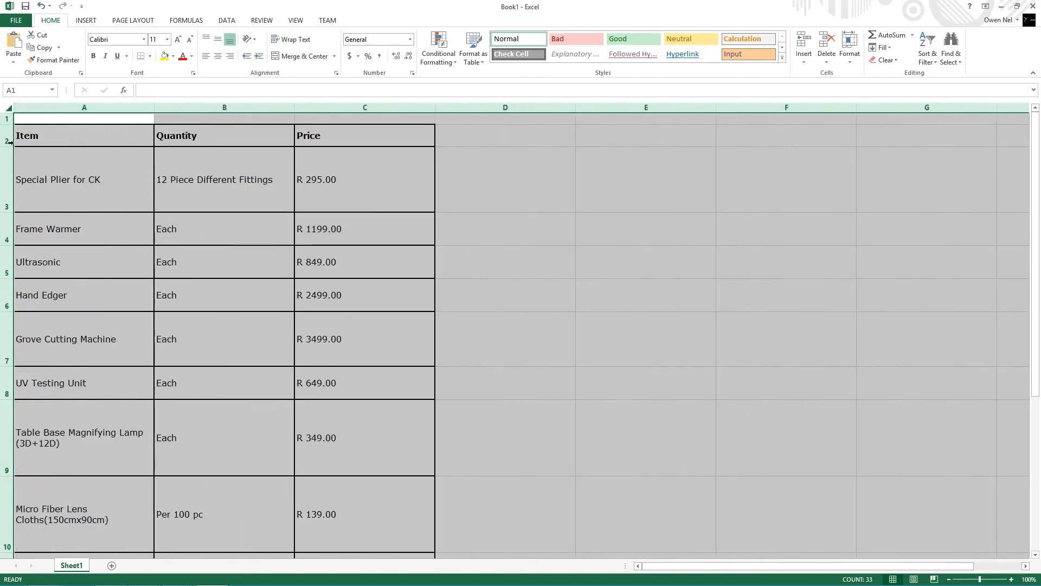
{"action": "left_click_drag", "start_coordinate": [9, 125], "coordinate": [9, 126]}
{"action": "left_click", "coordinate": [512, 223]}
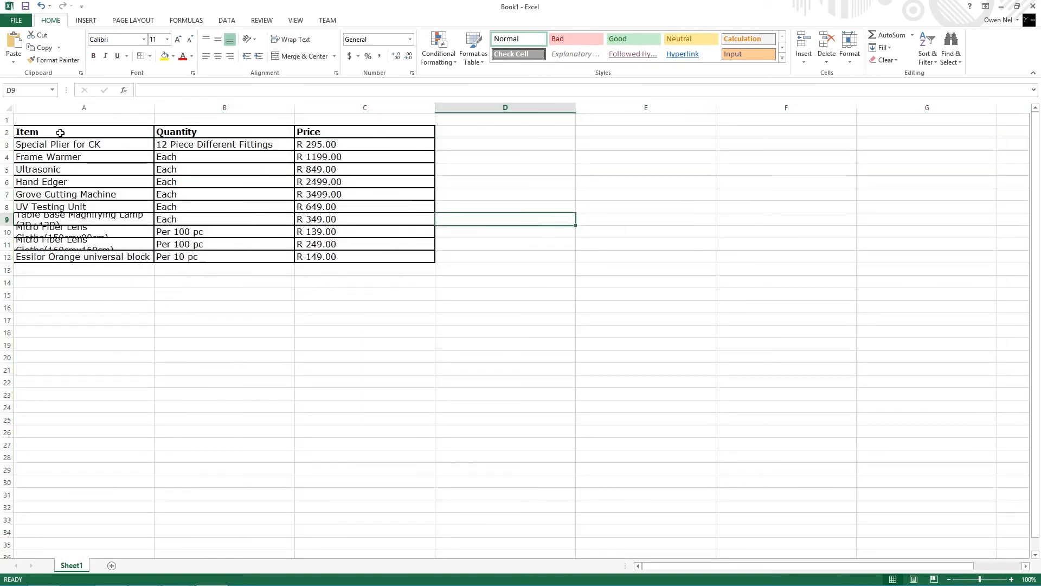
Make every row of the sheet taller
{"action": "left_click_drag", "start_coordinate": [63, 133], "coordinate": [329, 253]}
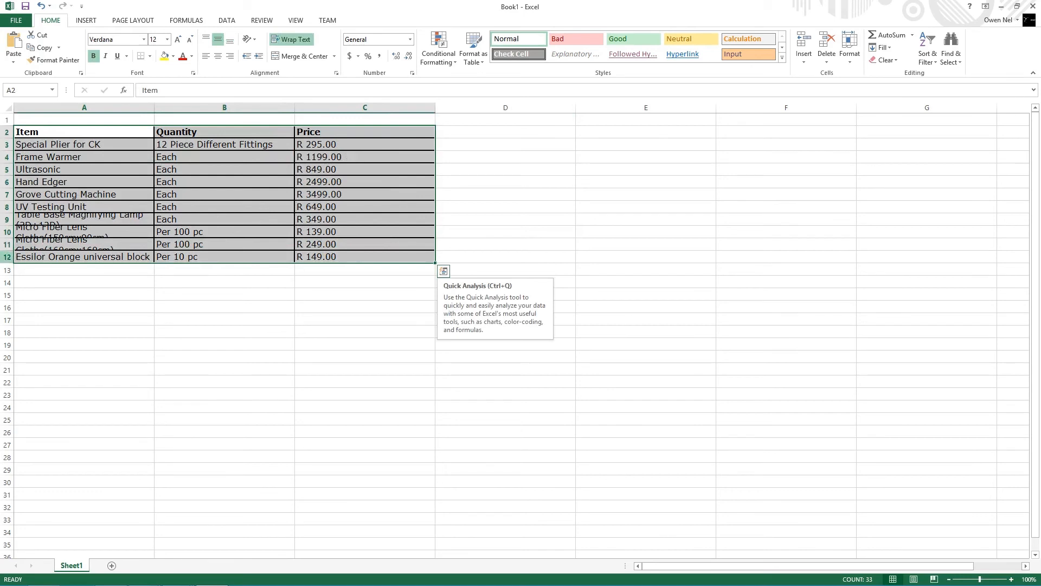
{"action": "left_click", "coordinate": [7, 258]}
{"action": "left_click", "coordinate": [225, 307]}
{"action": "left_click_drag", "start_coordinate": [340, 258], "coordinate": [33, 132]}
{"action": "left_click_drag", "start_coordinate": [11, 263], "coordinate": [11, 269]}
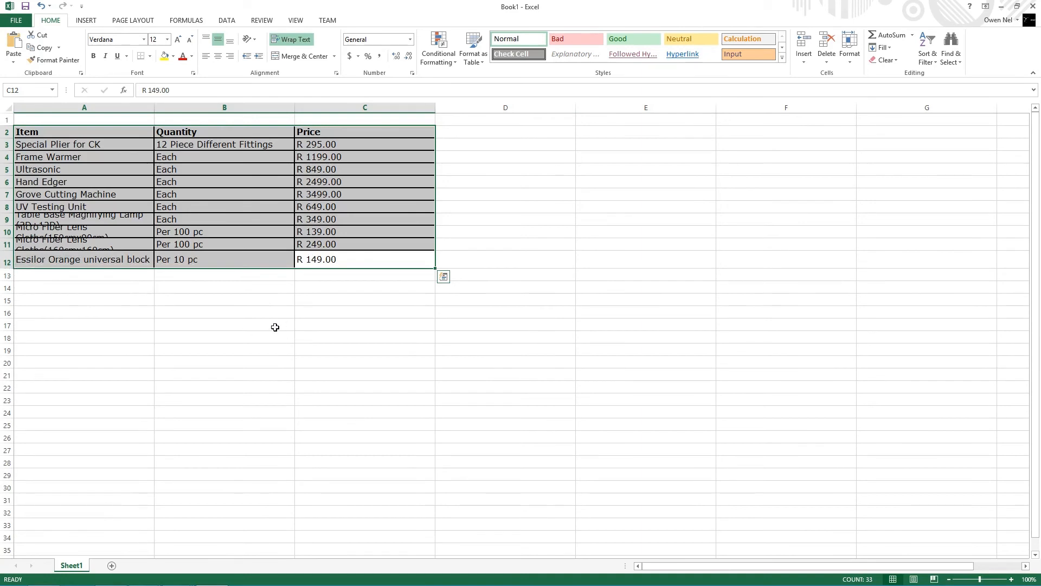
{"action": "key", "text": "ctrl+z"}
{"action": "left_click", "coordinate": [8, 108]}
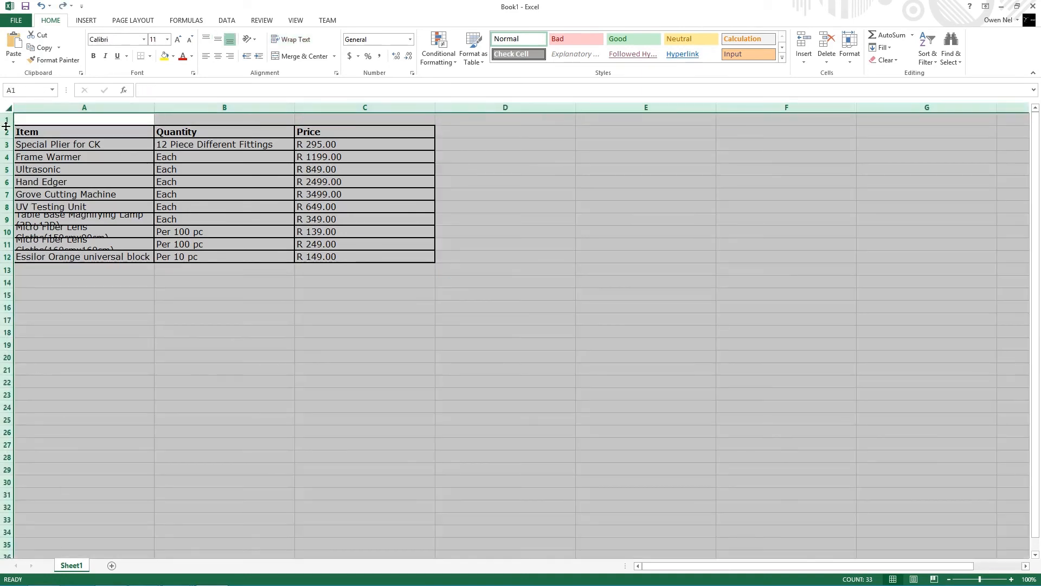
{"action": "left_click_drag", "start_coordinate": [6, 127], "coordinate": [6, 134]}
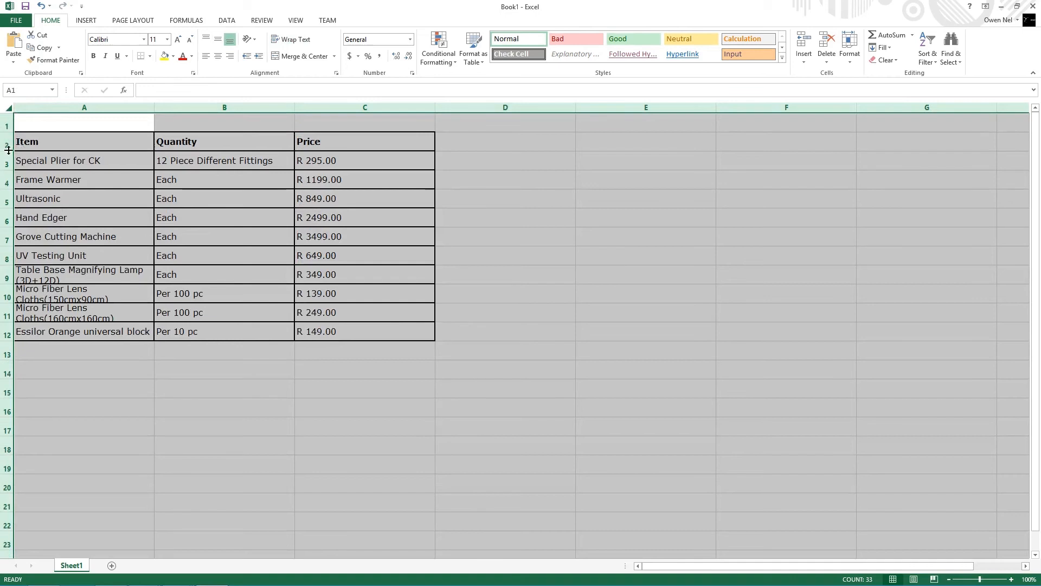
{"action": "left_click_drag", "start_coordinate": [6, 151], "coordinate": [6, 161]}
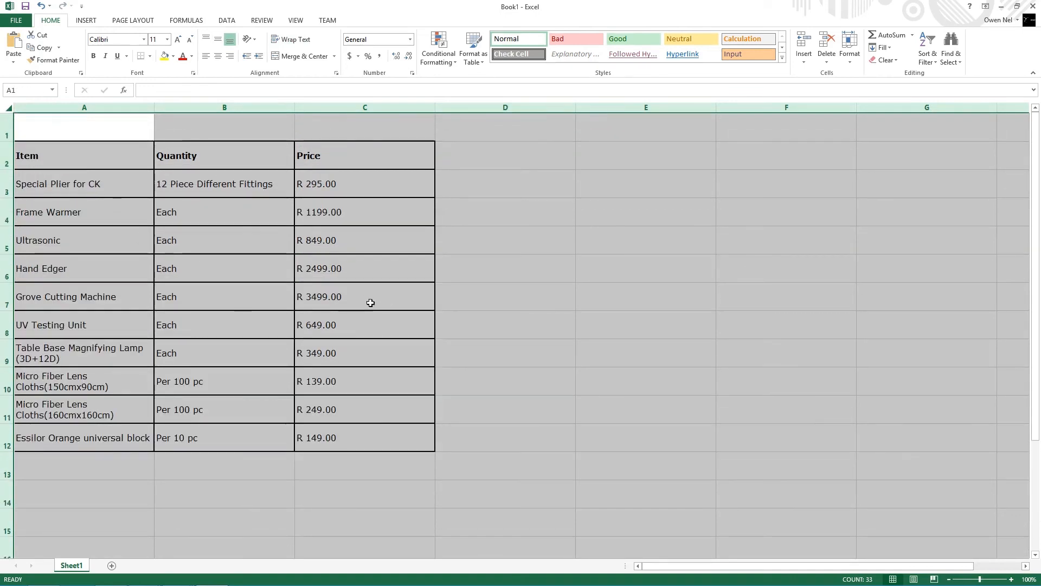
Copy the price table A2:C12 and go back to the browser's Products tab
{"action": "left_click_drag", "start_coordinate": [488, 329], "coordinate": [507, 359]}
{"action": "left_click_drag", "start_coordinate": [356, 438], "coordinate": [33, 164]}
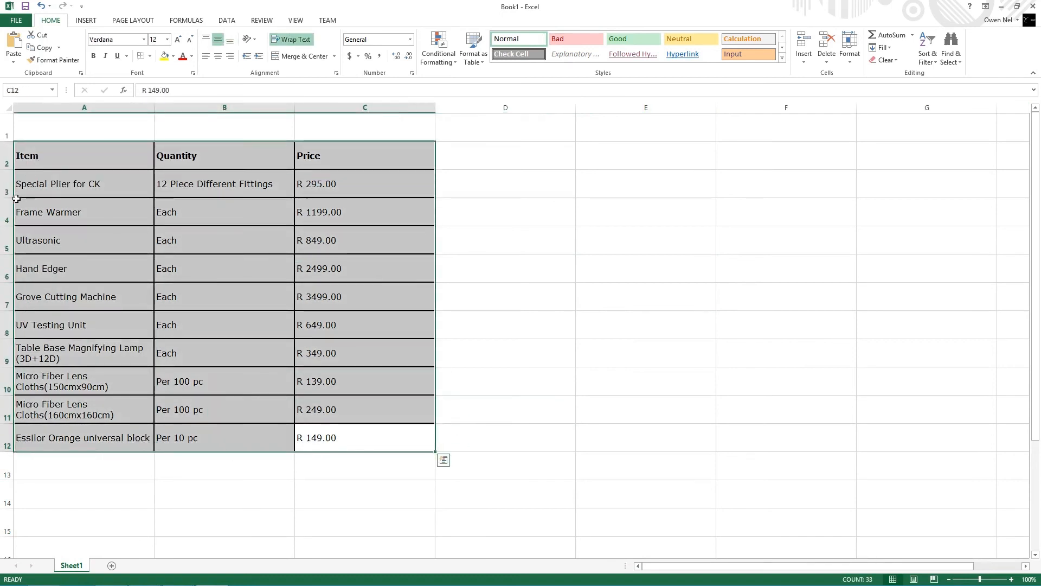
{"action": "key", "text": "ctrl+c"}
{"action": "key", "text": "alt+Tab"}
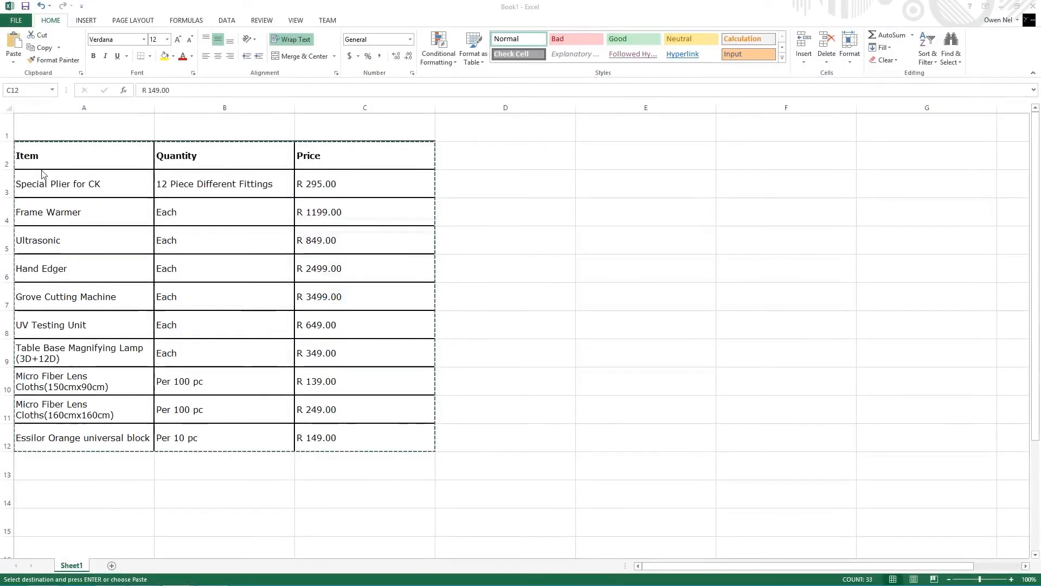
{"action": "key", "text": "alt+Tab"}
{"action": "key", "text": "alt+Tab"}
{"action": "key", "text": "ctrl+Tab"}
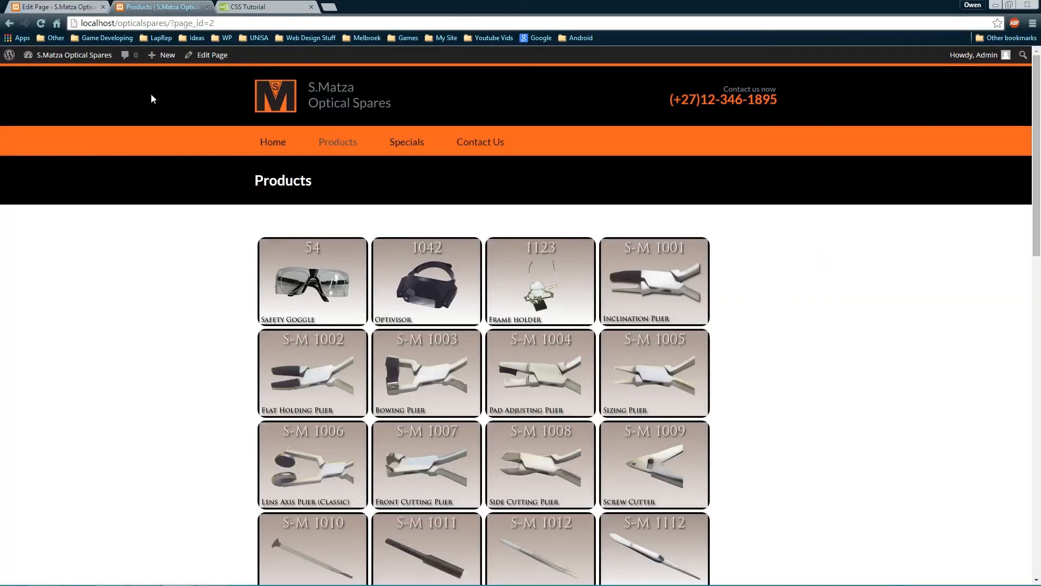
Replace the Specials page's one-row table with the pasted ten-item price table and update the page
{"action": "key", "text": "ctrl+shift+Tab"}
{"action": "left_click", "coordinate": [288, 362]}
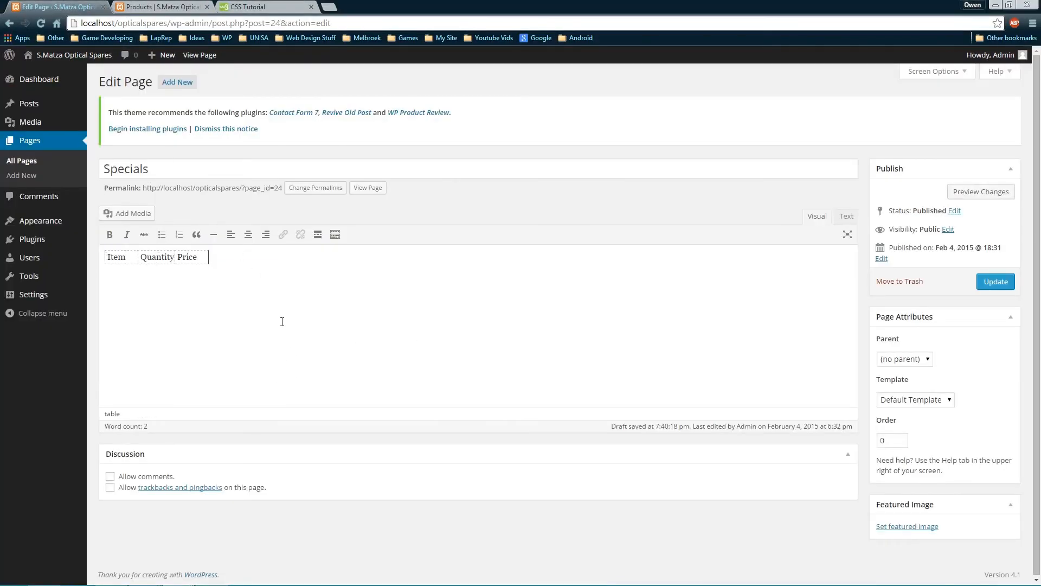
{"action": "key", "text": "ctrl+a"}
{"action": "key", "text": "BackSpace"}
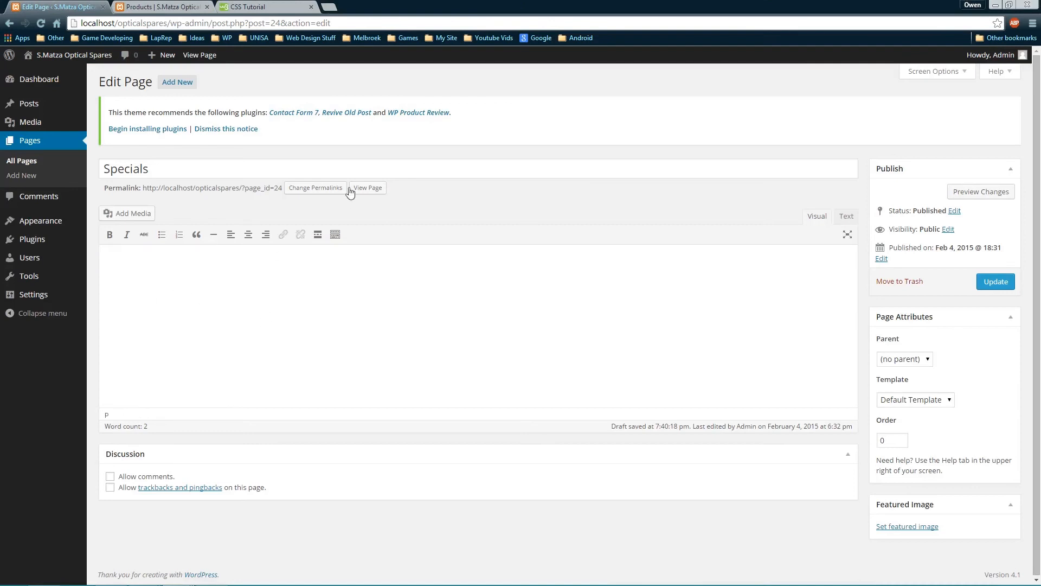
{"action": "left_click", "coordinate": [845, 216]}
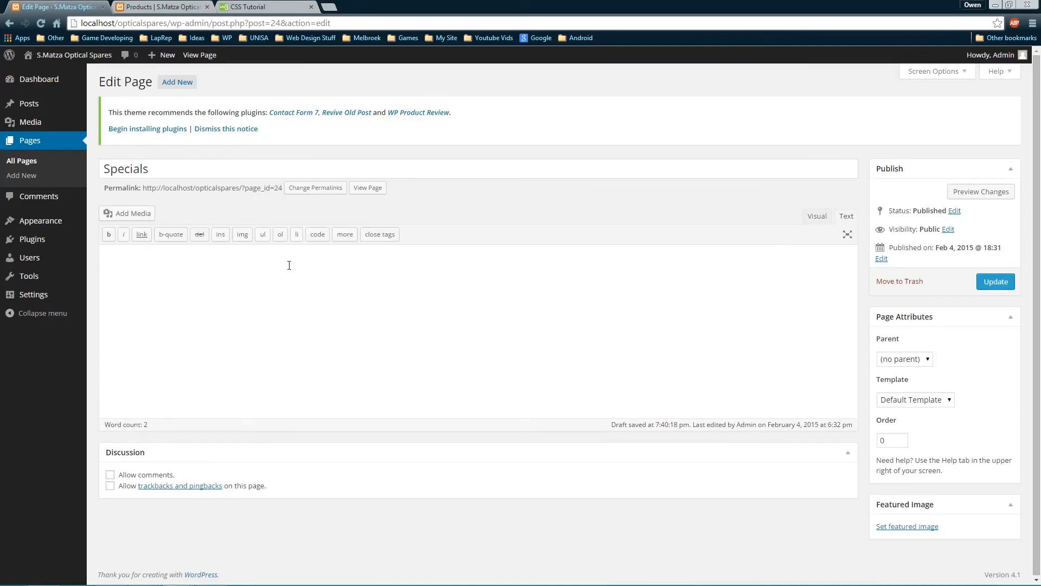
{"action": "left_click", "coordinate": [818, 216]}
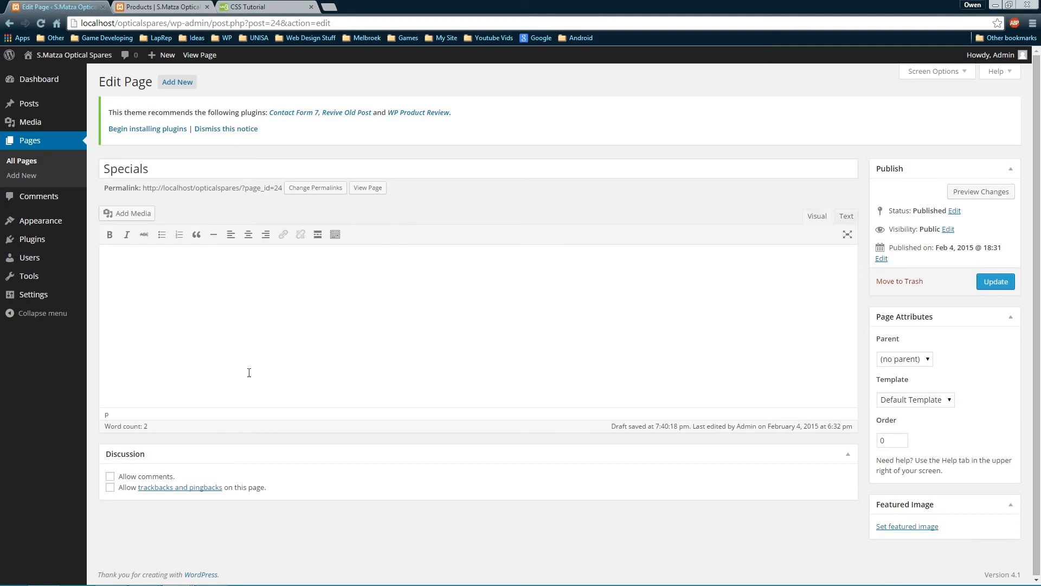
{"action": "key", "text": "ctrl+v"}
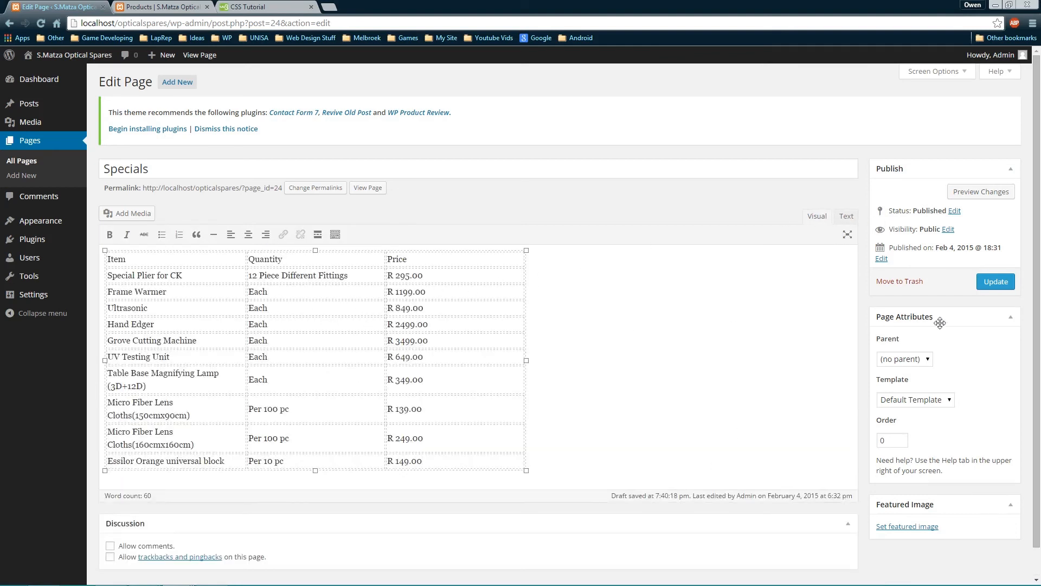
{"action": "left_click", "coordinate": [996, 281]}
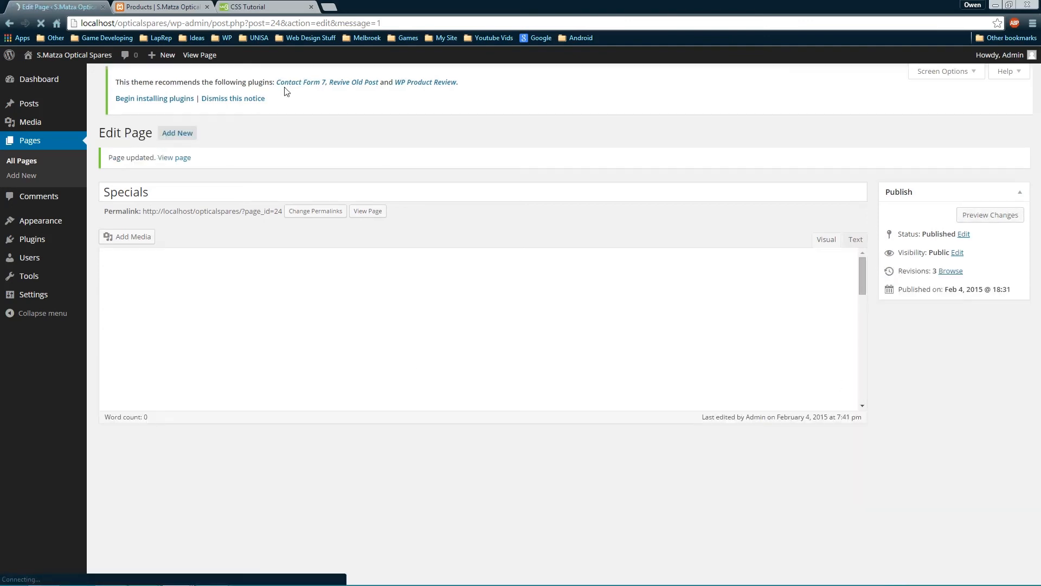
Reload the live site and open its Specials page showing the price table
{"action": "left_click", "coordinate": [168, 8]}
{"action": "key", "text": "F5"}
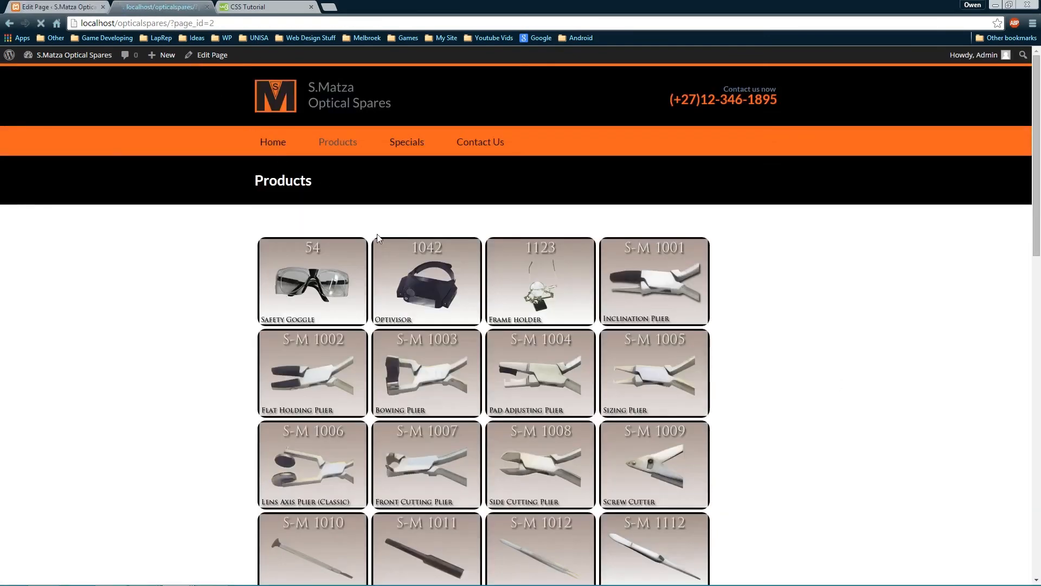
{"action": "left_click", "coordinate": [407, 143]}
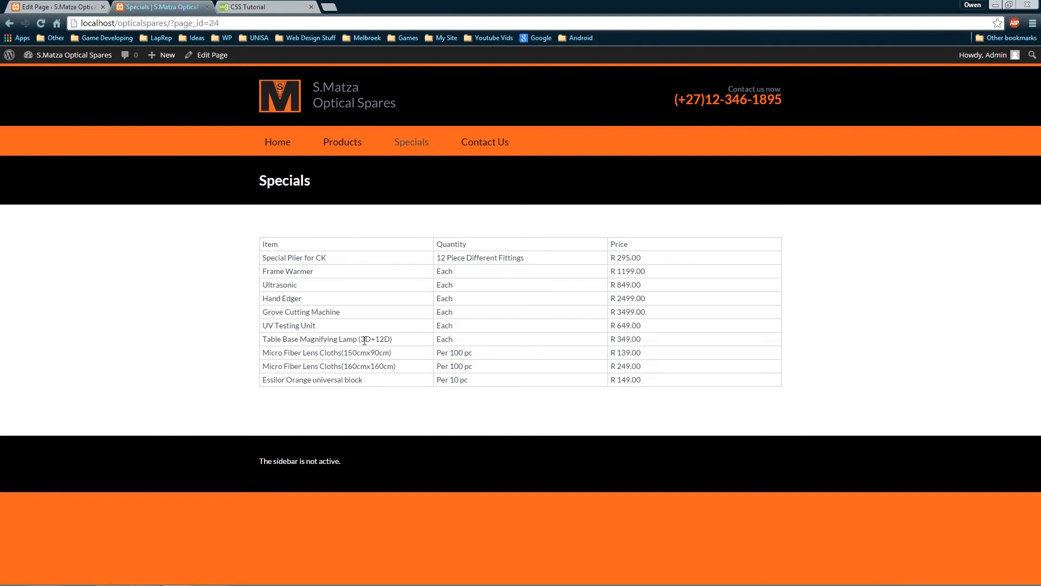
{"action": "right_click", "coordinate": [587, 412]}
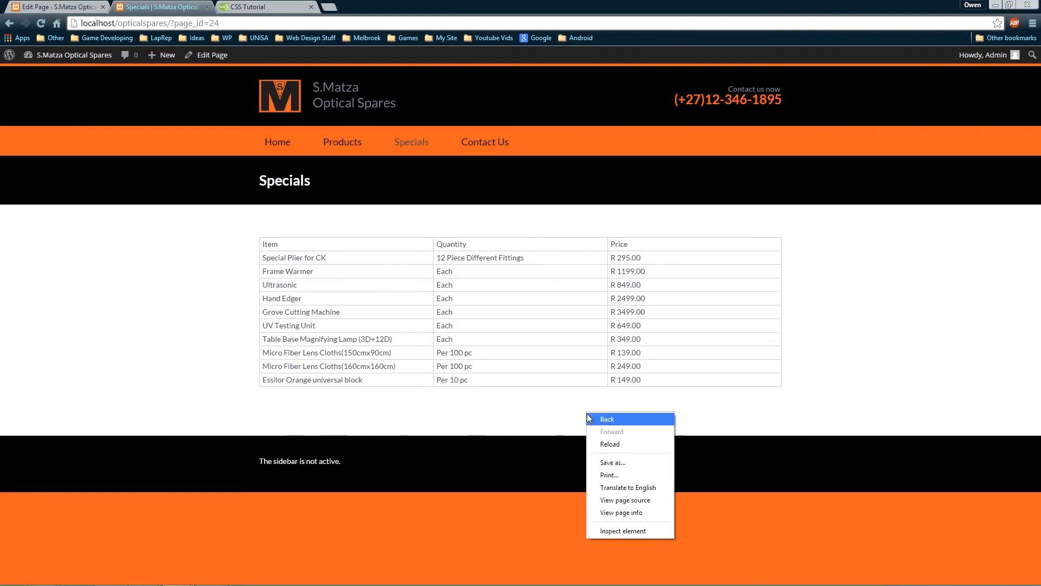
Add min-height 450px to the #content rule in DevTools
{"action": "left_click", "coordinate": [620, 531]}
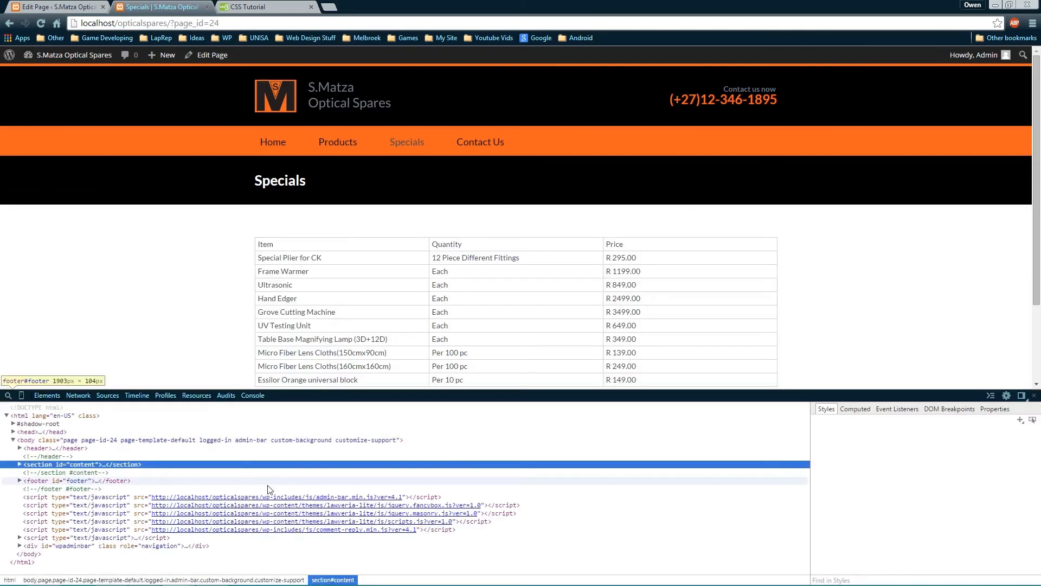
{"action": "scroll", "coordinate": [655, 289], "scroll_direction": "down", "scroll_amount": 2}
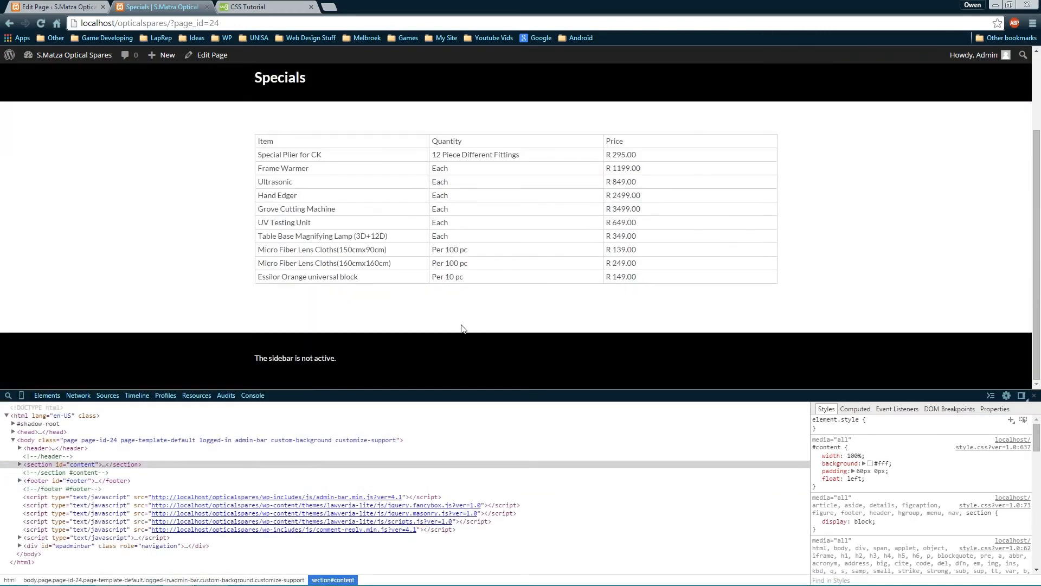
{"action": "scroll", "coordinate": [462, 329], "scroll_direction": "up", "scroll_amount": 2}
{"action": "scroll", "coordinate": [803, 339], "scroll_direction": "down", "scroll_amount": 2}
{"action": "scroll", "coordinate": [787, 325], "scroll_direction": "up", "scroll_amount": 1}
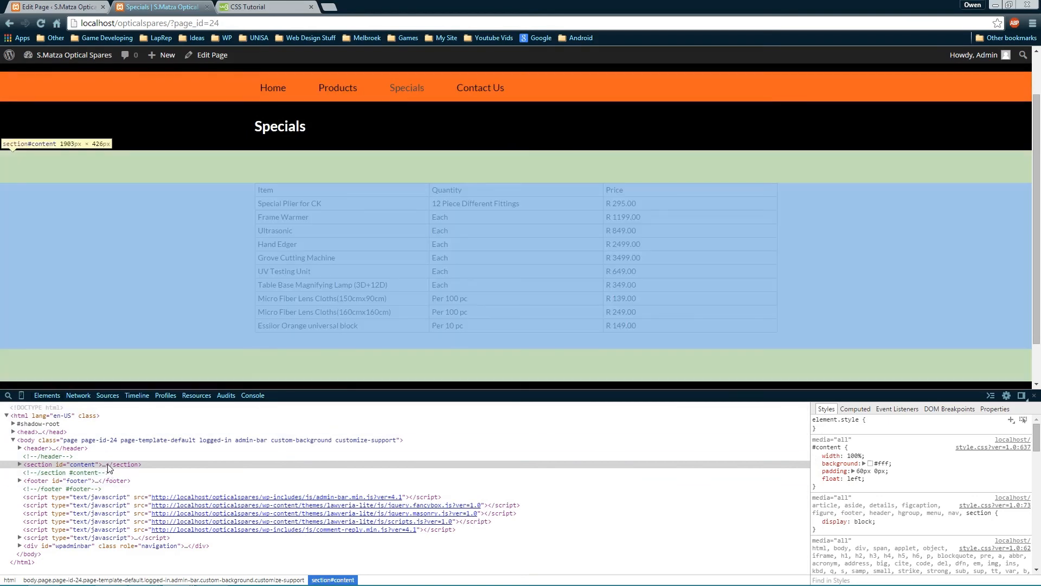
{"action": "left_click", "coordinate": [184, 468]}
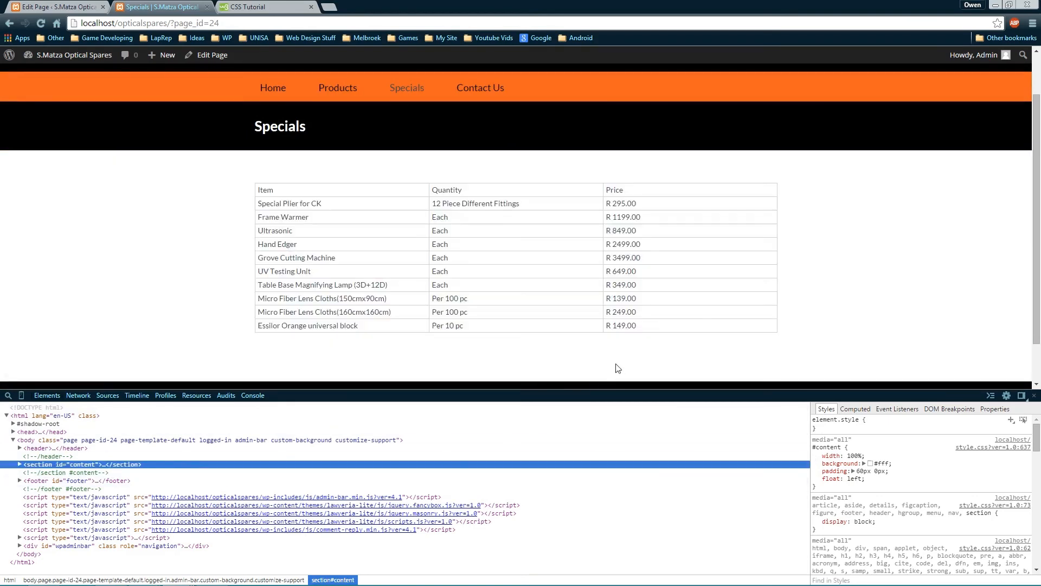
{"action": "scroll", "coordinate": [583, 235], "scroll_direction": "down", "scroll_amount": 1}
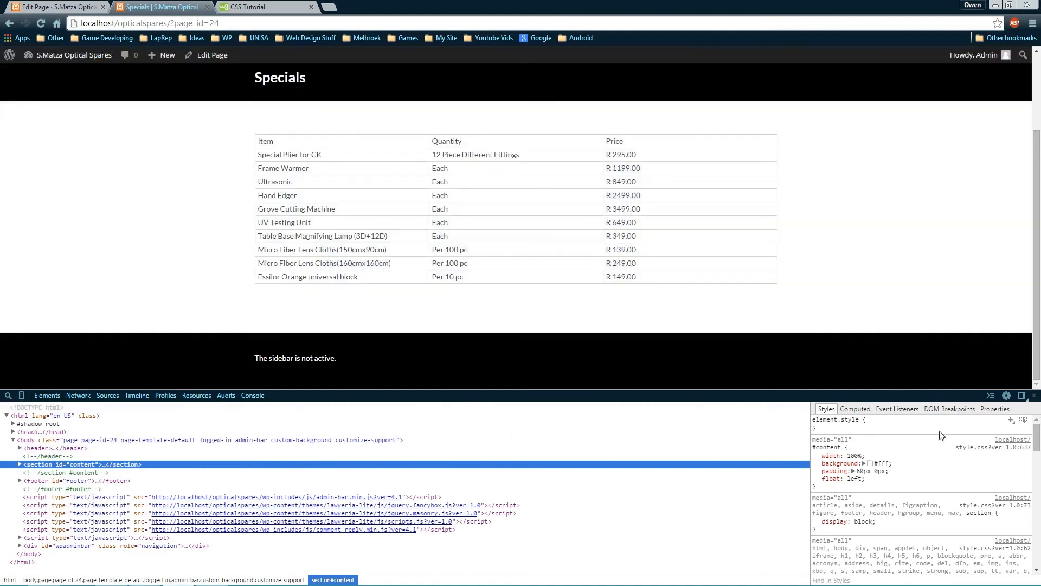
{"action": "left_click", "coordinate": [871, 482]}
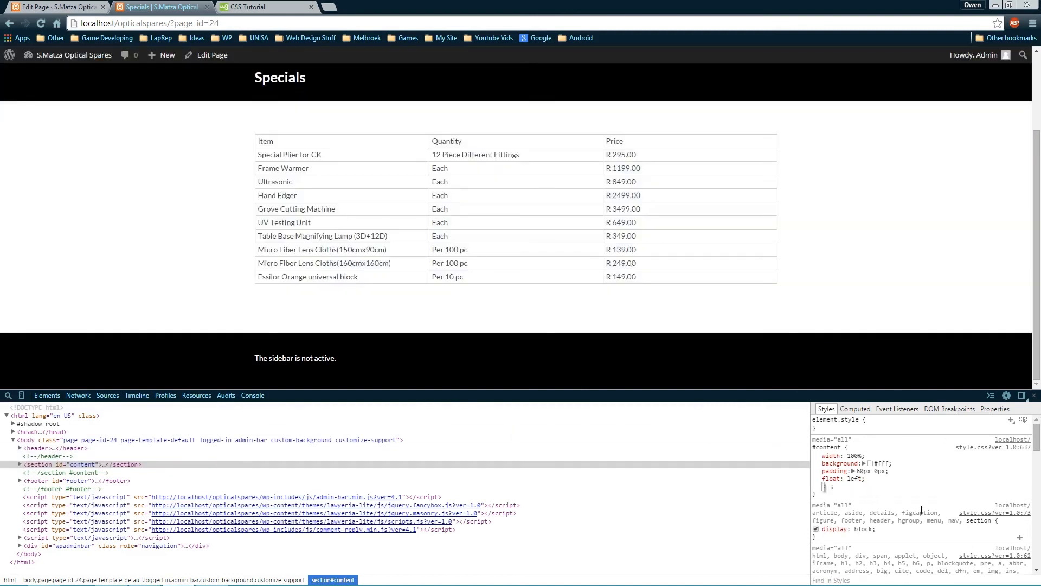
{"action": "type", "text": "min-"}
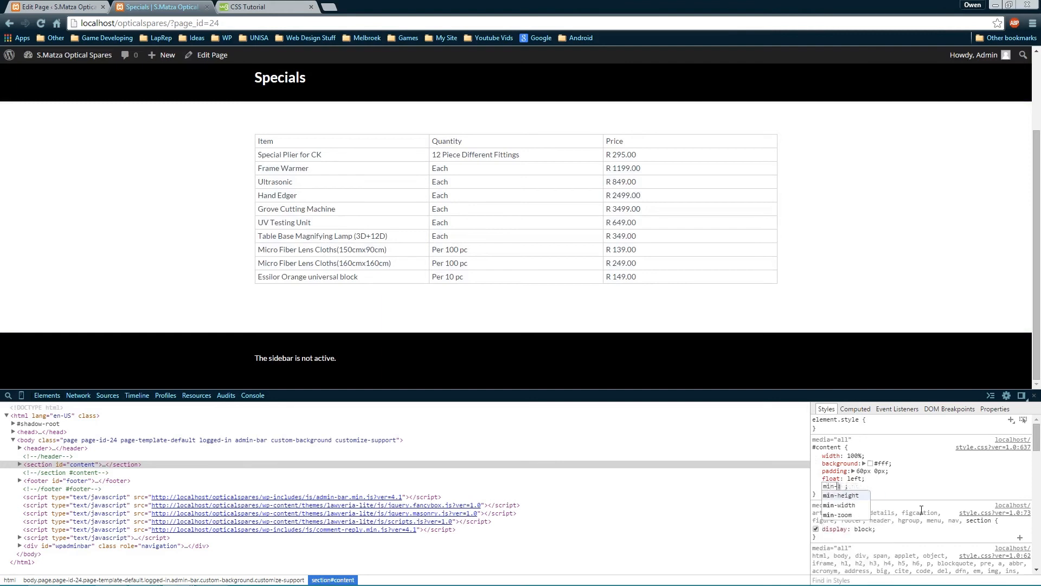
{"action": "type", "text": "height"}
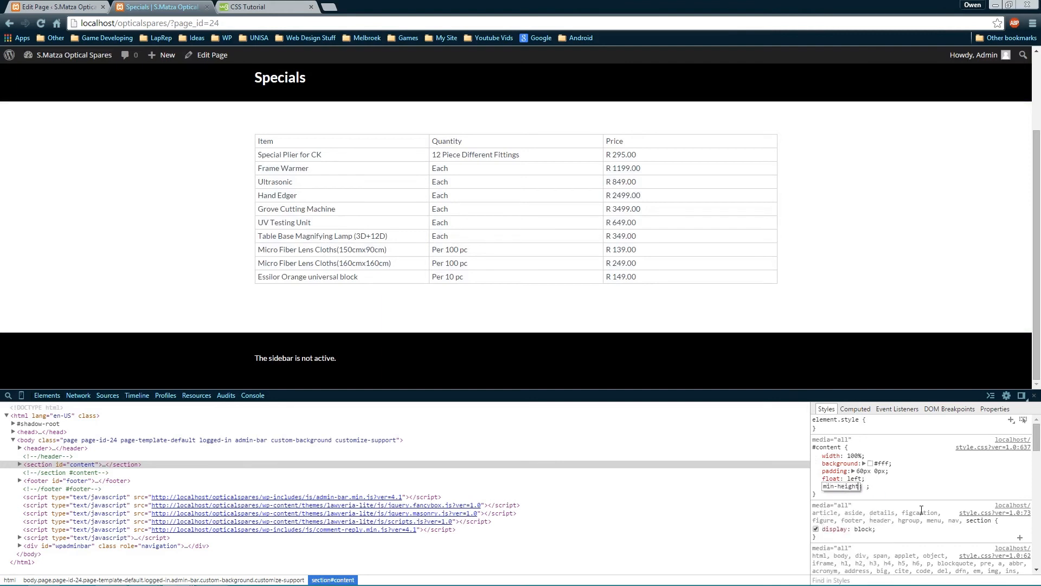
{"action": "key", "text": "Tab"}
{"action": "type", "text": "450px"}
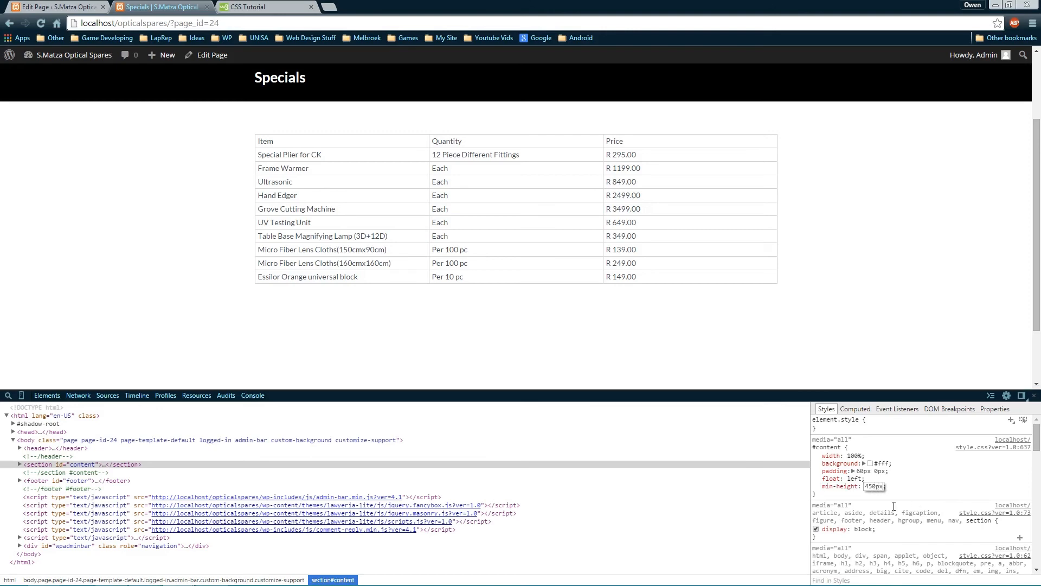
{"action": "scroll", "coordinate": [837, 251], "scroll_direction": "down", "scroll_amount": 2}
{"action": "scroll", "coordinate": [839, 253], "scroll_direction": "up", "scroll_amount": 4}
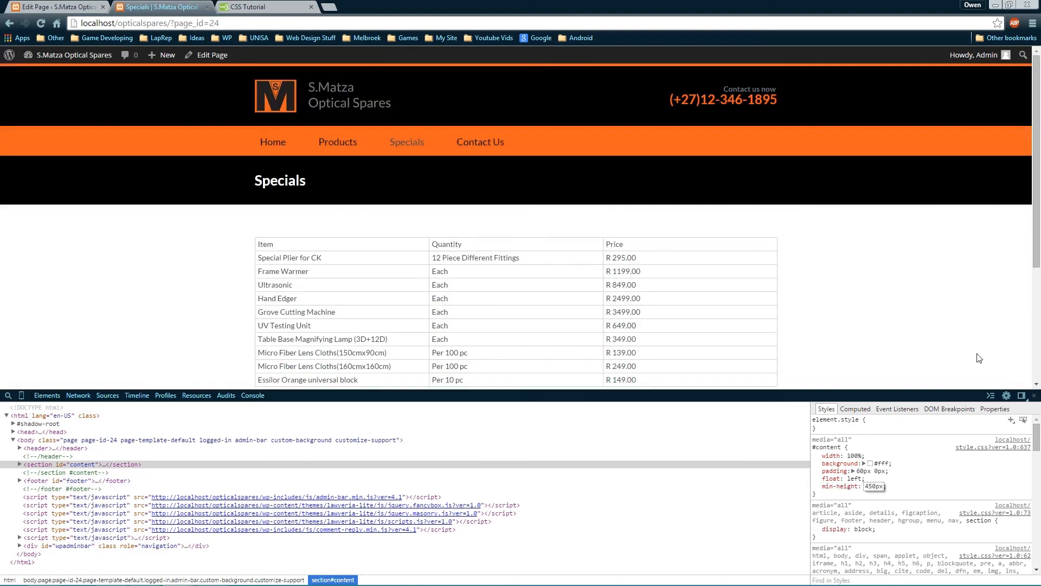
Reinspect the content section and change its min-height to 475px
{"action": "left_click", "coordinate": [1034, 395]}
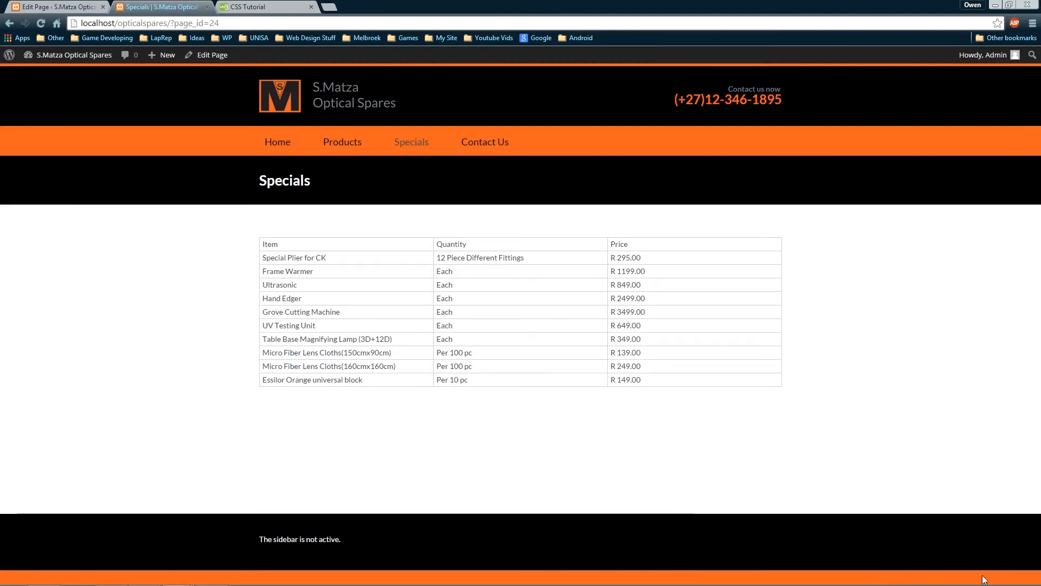
{"action": "right_click", "coordinate": [743, 451]}
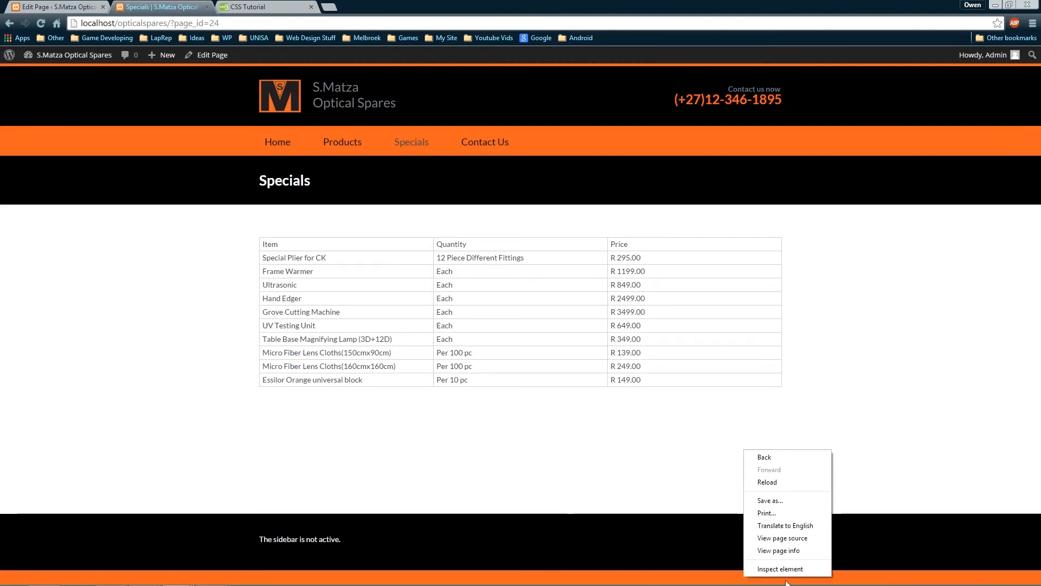
{"action": "left_click", "coordinate": [775, 567]}
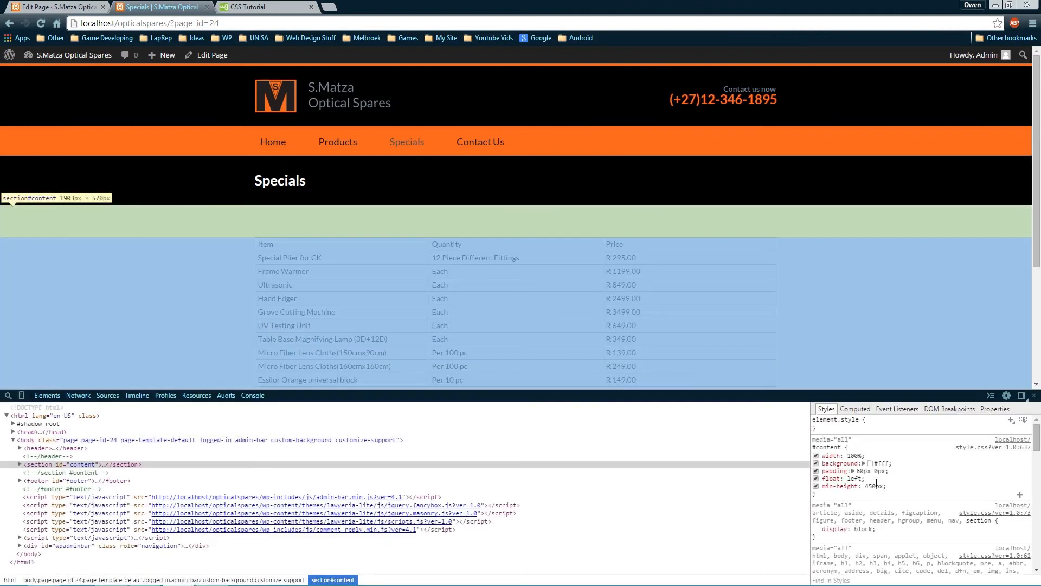
{"action": "left_click", "coordinate": [875, 486]}
{"action": "key", "text": "Right"}
{"action": "key", "text": "Left"}
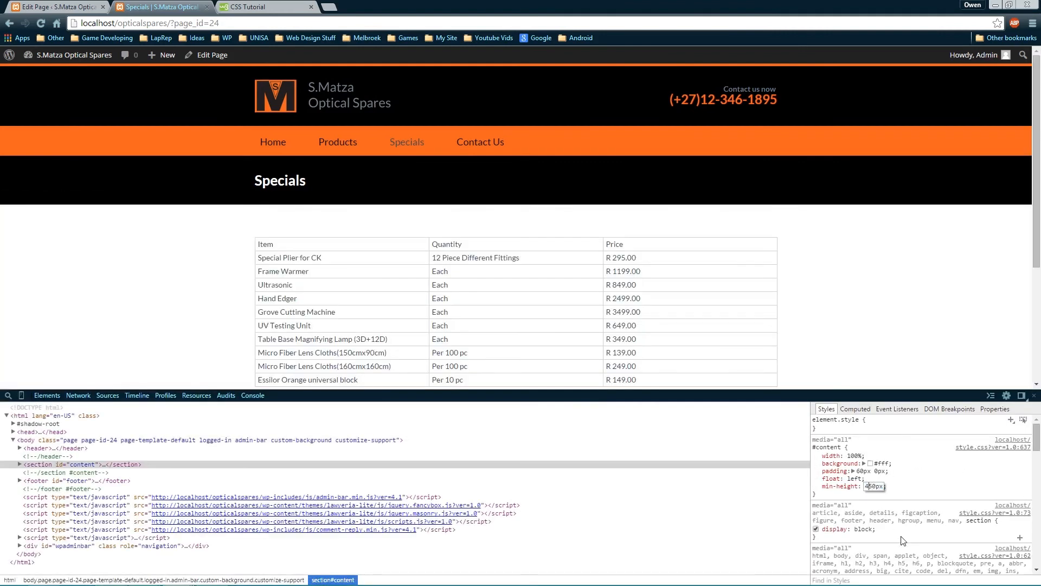
{"action": "key", "text": "BackSpace"}
{"action": "key", "text": "BackSpace"}
{"action": "type", "text": "75"}
Check the footer, then raise the #content min-height to 478px
{"action": "left_click", "coordinate": [1034, 395]}
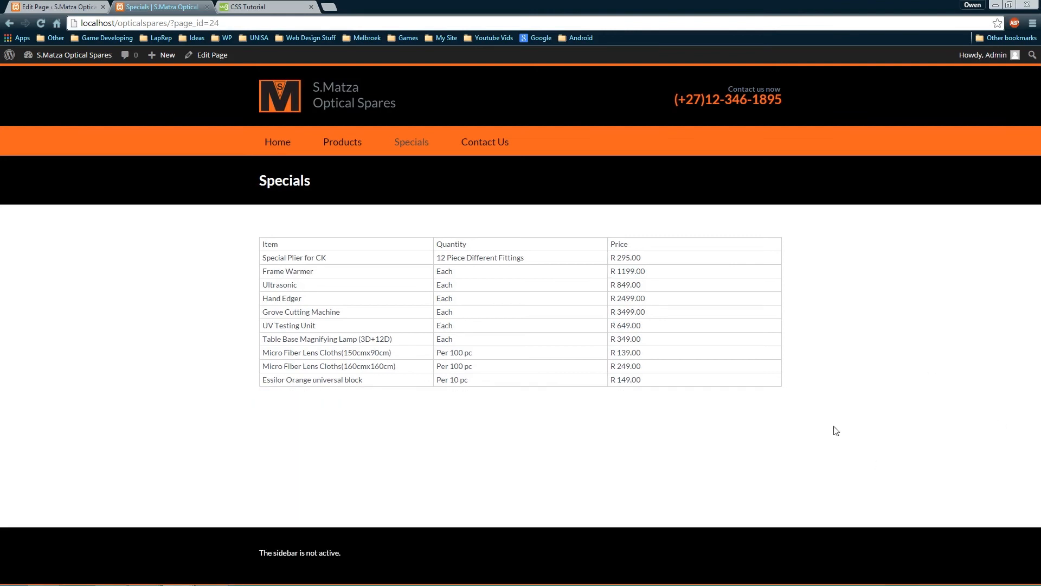
{"action": "right_click", "coordinate": [822, 545]}
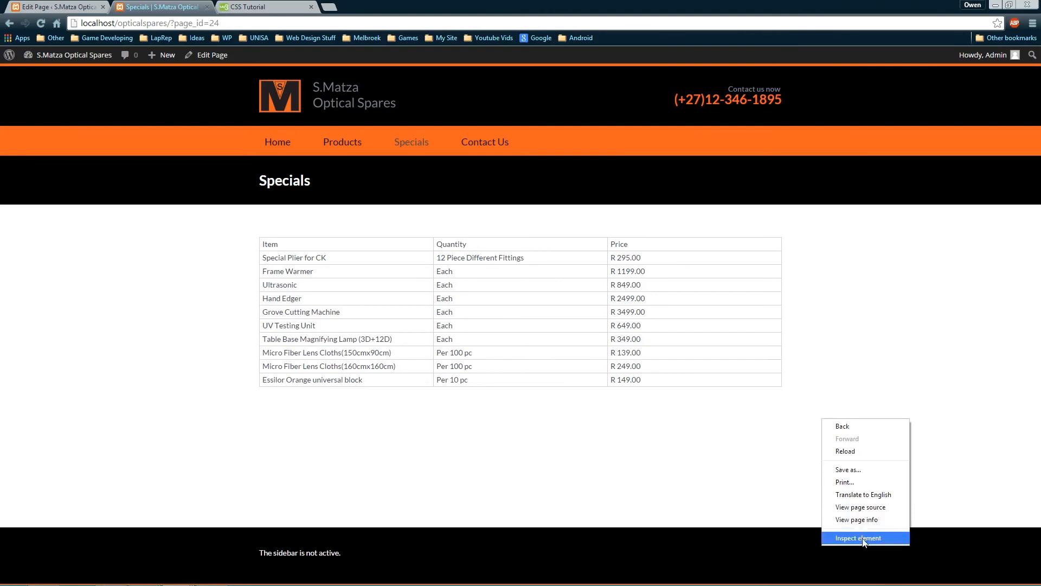
{"action": "left_click", "coordinate": [849, 540]}
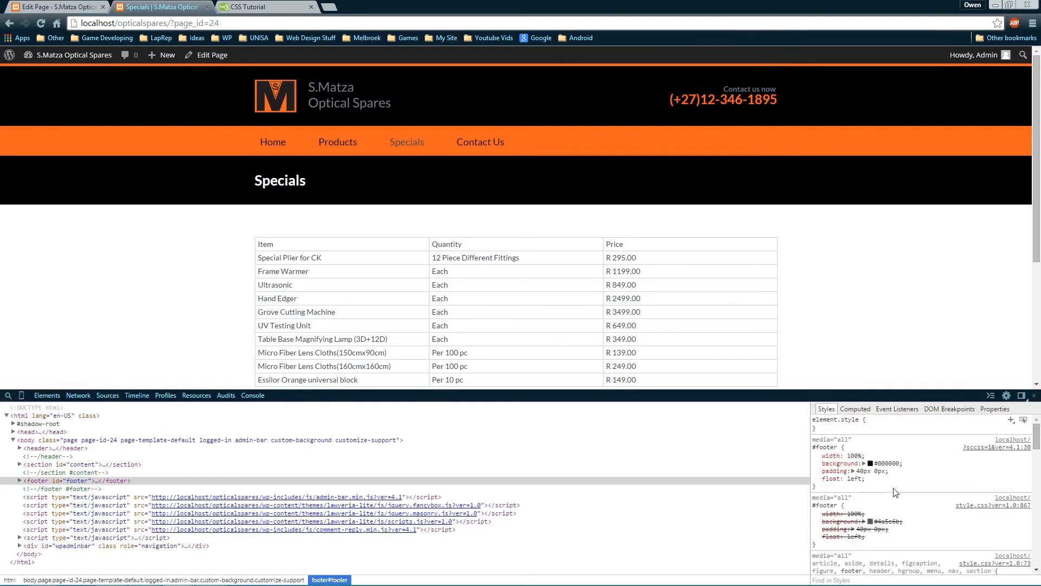
{"action": "scroll", "coordinate": [870, 315], "scroll_direction": "down", "scroll_amount": 4}
{"action": "right_click", "coordinate": [760, 357]}
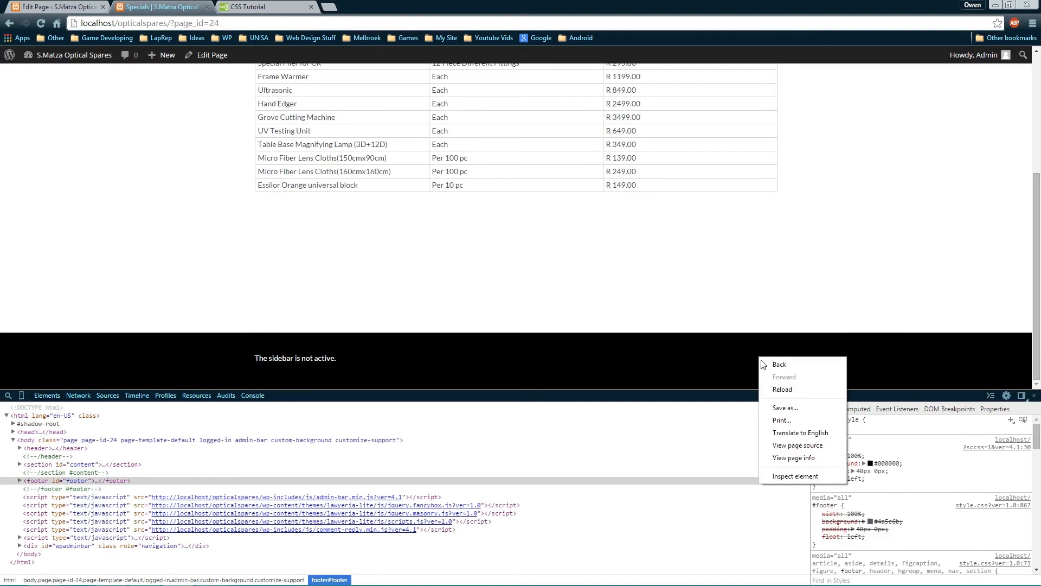
{"action": "right_click", "coordinate": [833, 287]}
{"action": "right_click", "coordinate": [700, 288]}
{"action": "left_click", "coordinate": [742, 408]}
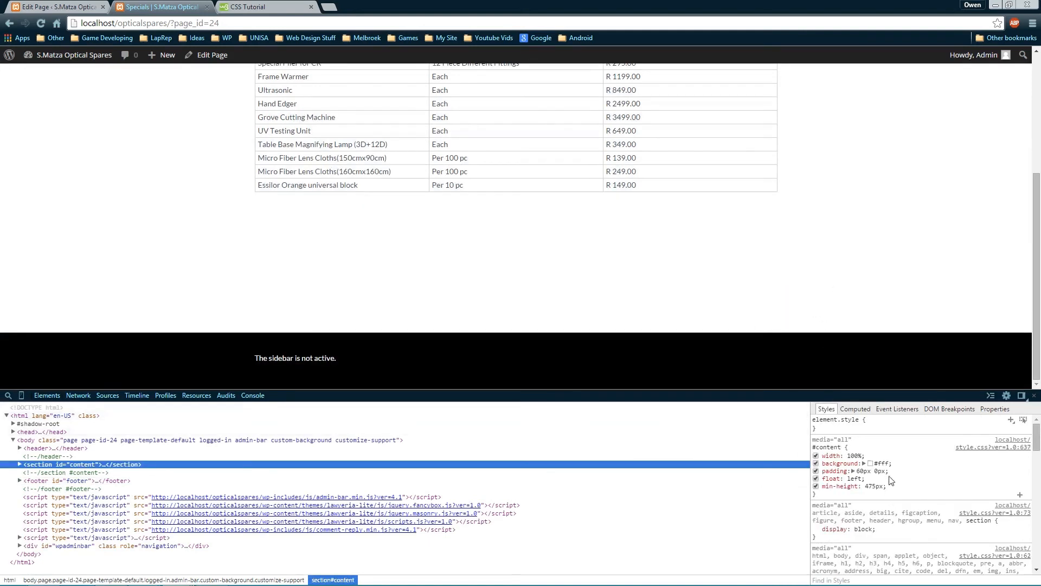
{"action": "left_click", "coordinate": [874, 486]}
{"action": "key", "text": "Up"}
{"action": "key", "text": "Up"}
{"action": "key", "text": "Up"}
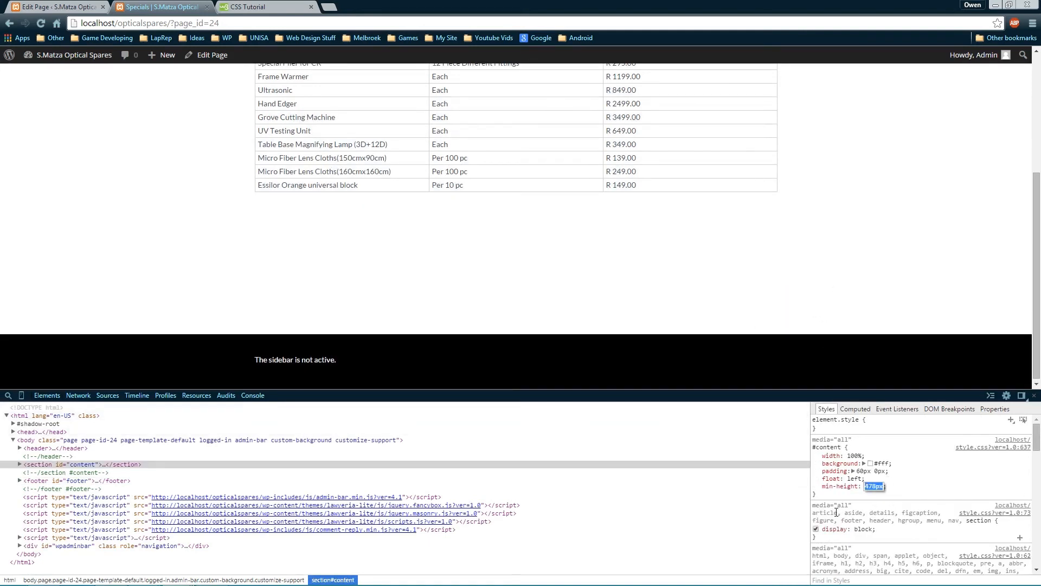
{"action": "key", "text": "Return"}
Reinspect the content section and adjust its min-height by one pixel to 477px
{"action": "left_click", "coordinate": [1033, 395]}
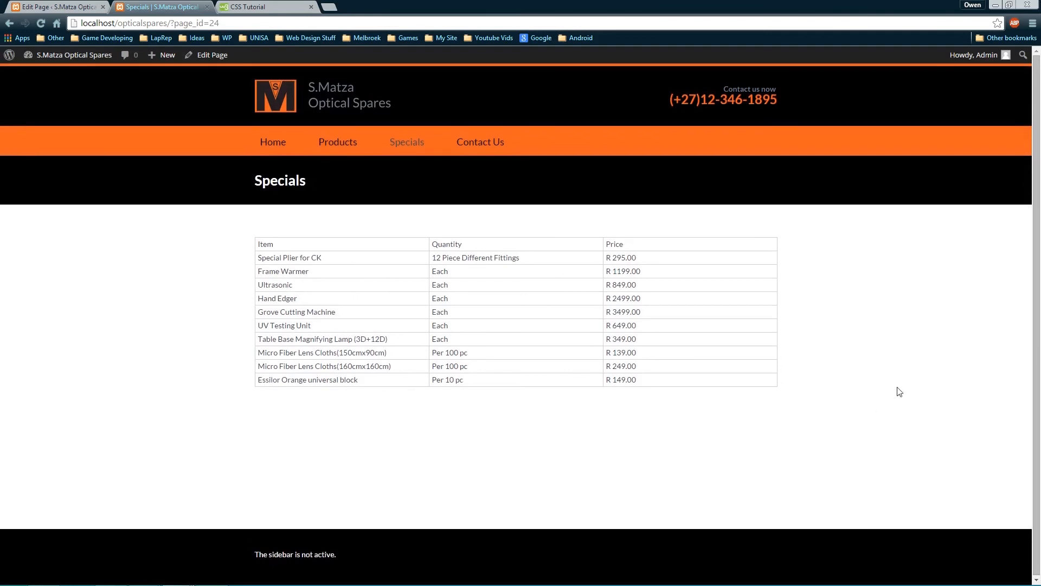
{"action": "right_click", "coordinate": [510, 473]}
{"action": "left_click", "coordinate": [536, 462]}
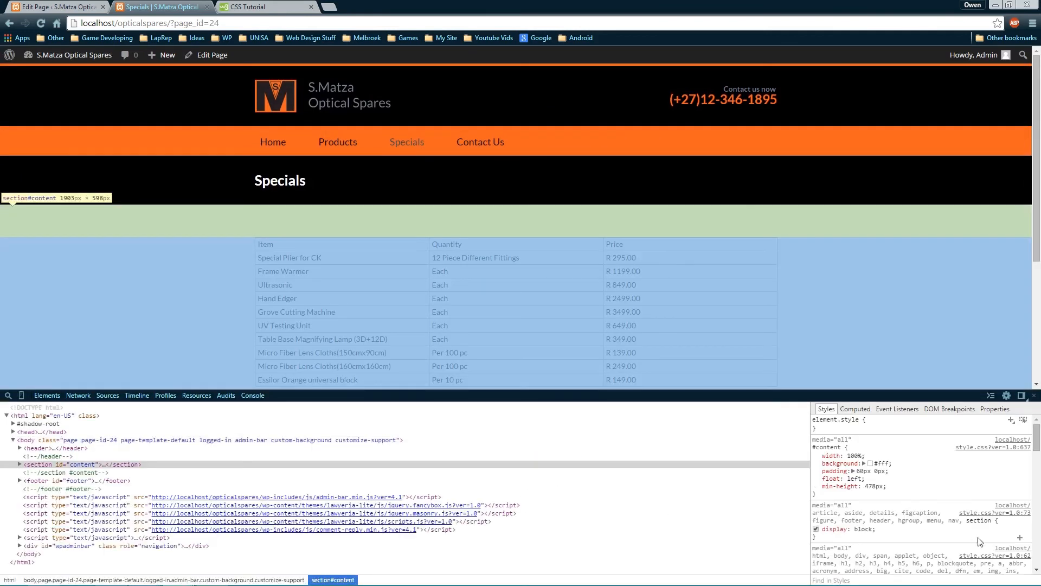
{"action": "left_click", "coordinate": [874, 486]}
{"action": "key", "text": "Up"}
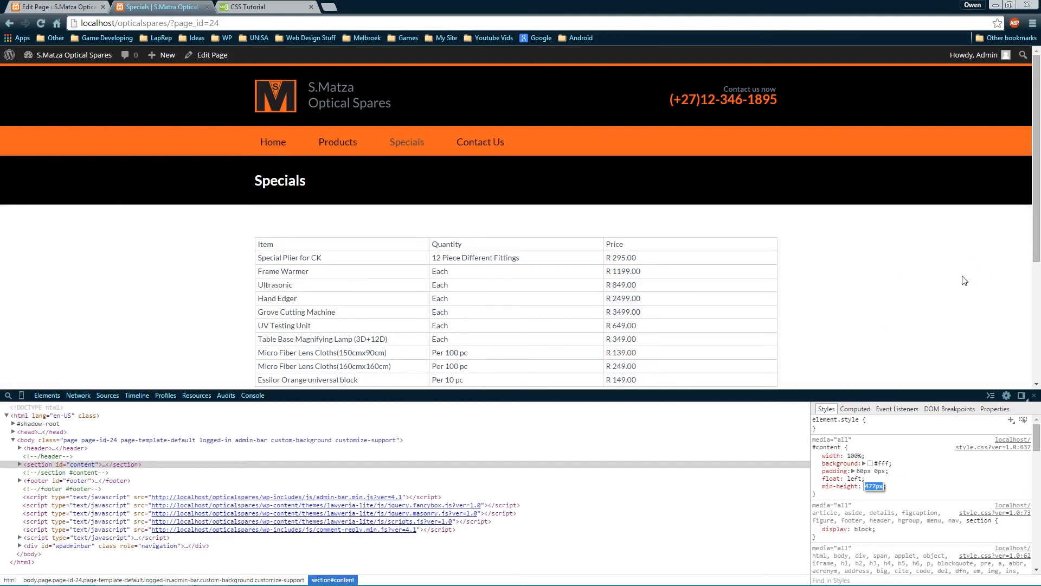
{"action": "left_click", "coordinate": [1033, 395]}
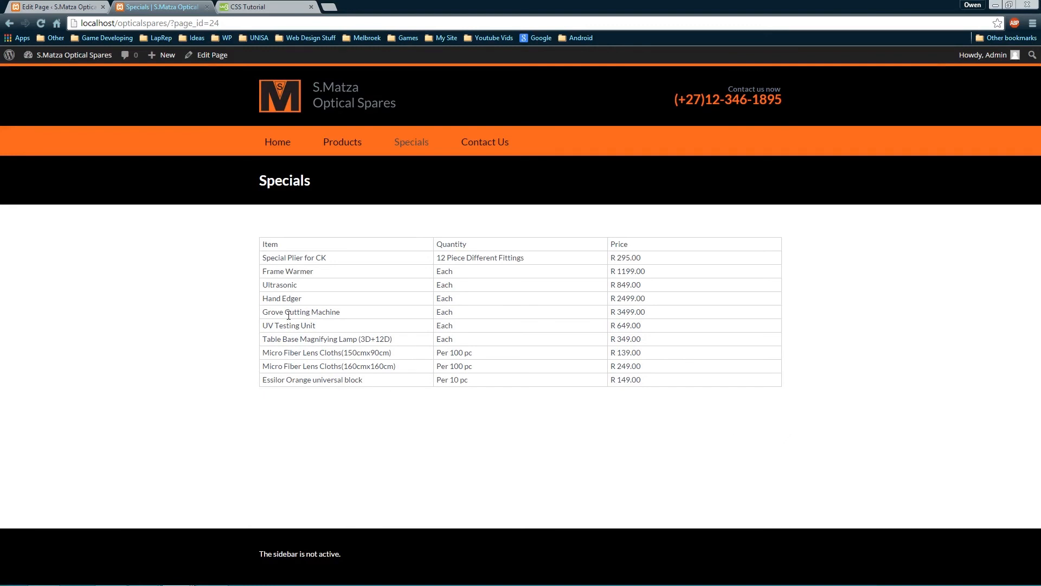
Reopen DevTools on the content section and select the whole #content rule for copying
{"action": "key", "text": "alt+Tab"}
{"action": "right_click", "coordinate": [705, 444]}
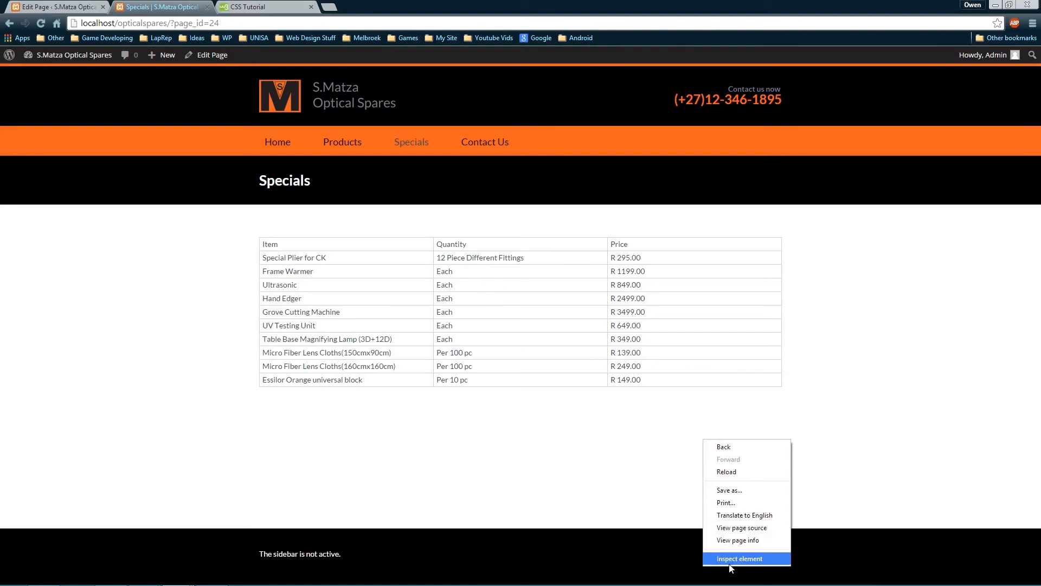
{"action": "left_click", "coordinate": [727, 559]}
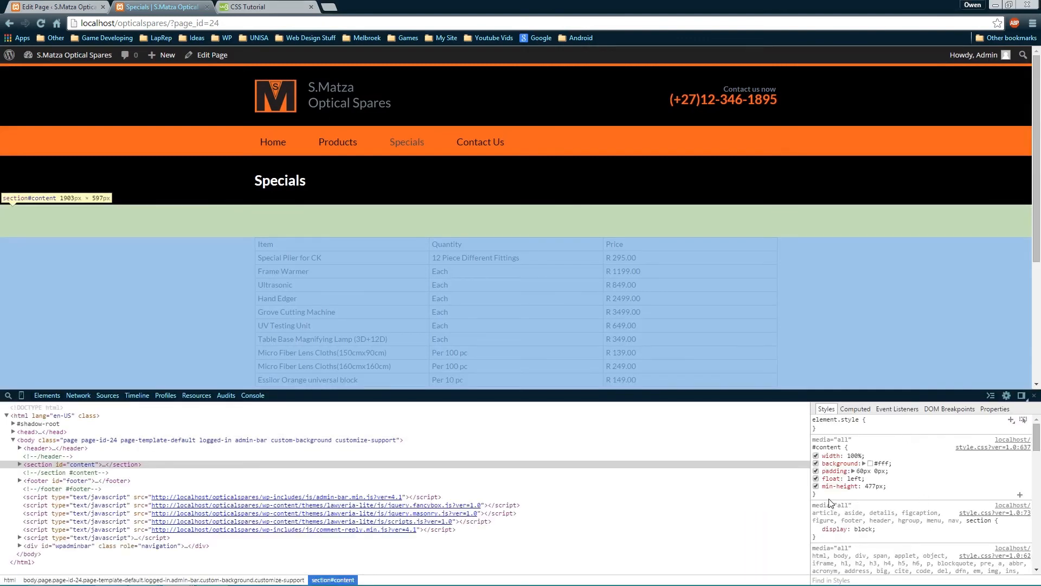
{"action": "left_click_drag", "start_coordinate": [830, 502], "coordinate": [814, 448]}
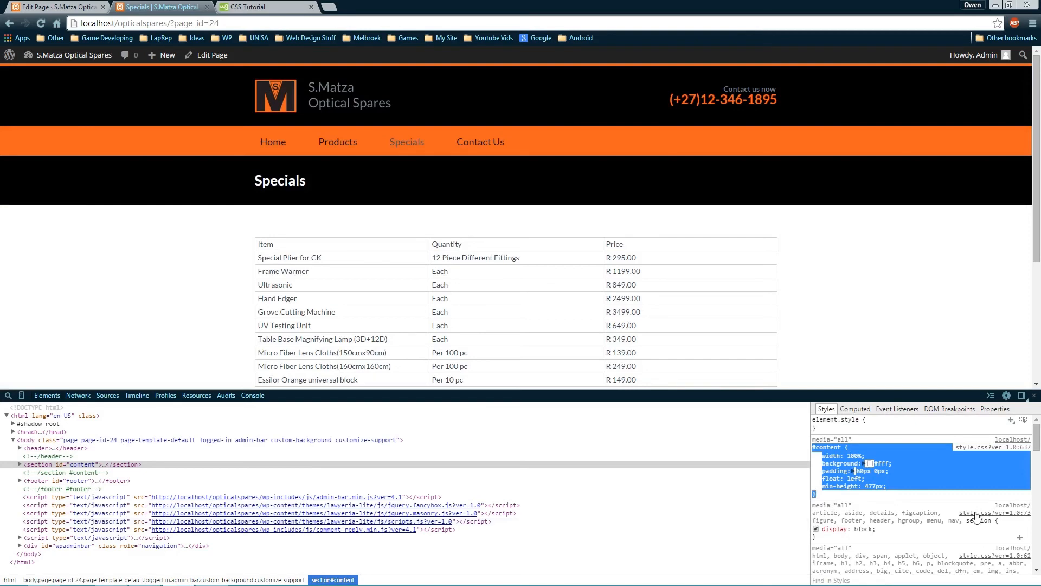
Open the site's Simple Custom CSS editor in the WordPress admin
{"action": "left_click", "coordinate": [49, 8]}
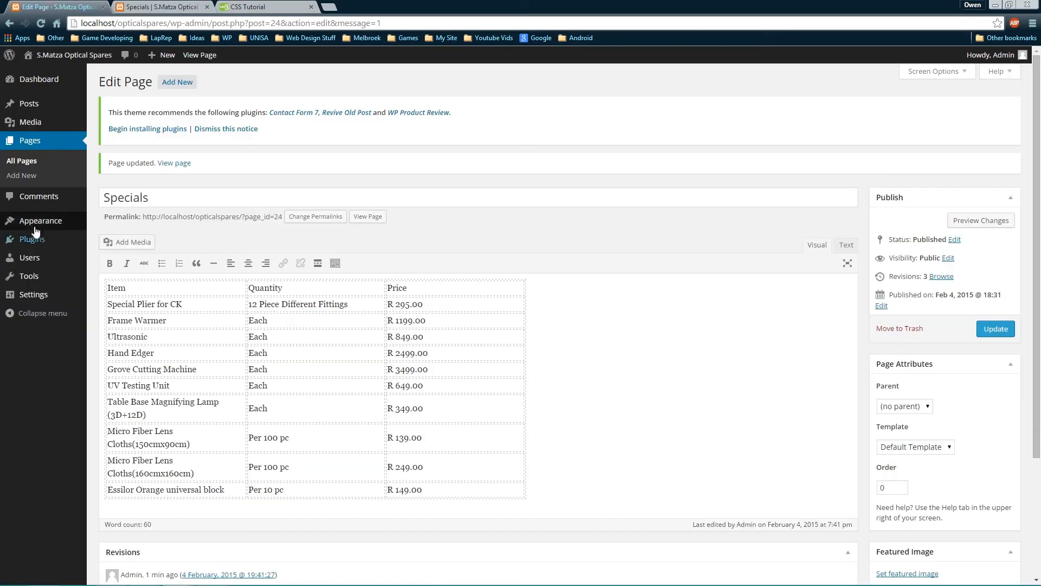
{"action": "mouse_move", "coordinate": [46, 223]}
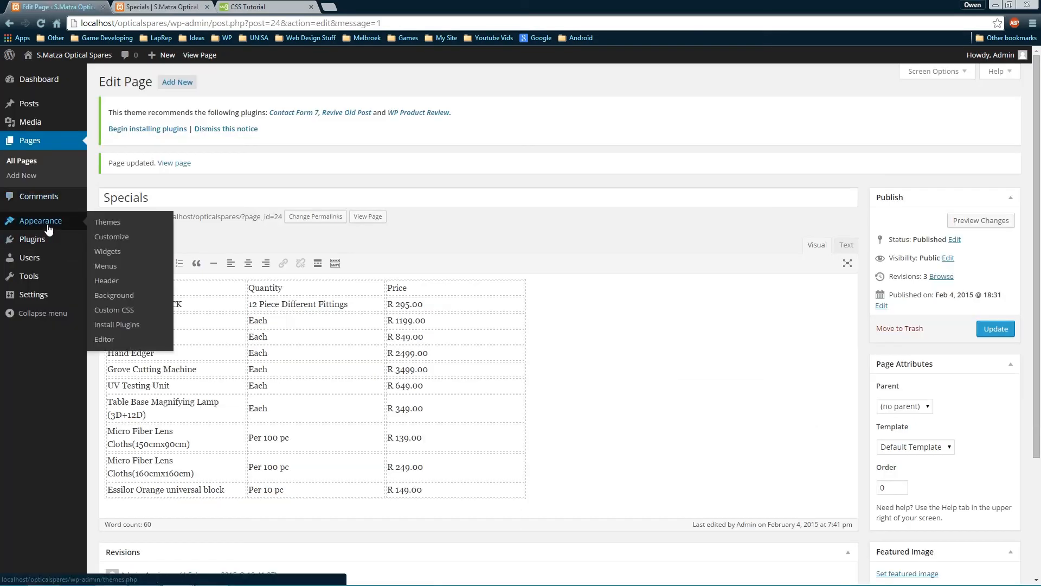
{"action": "left_click", "coordinate": [115, 310]}
{"action": "scroll", "coordinate": [278, 378], "scroll_direction": "down", "scroll_amount": 8}
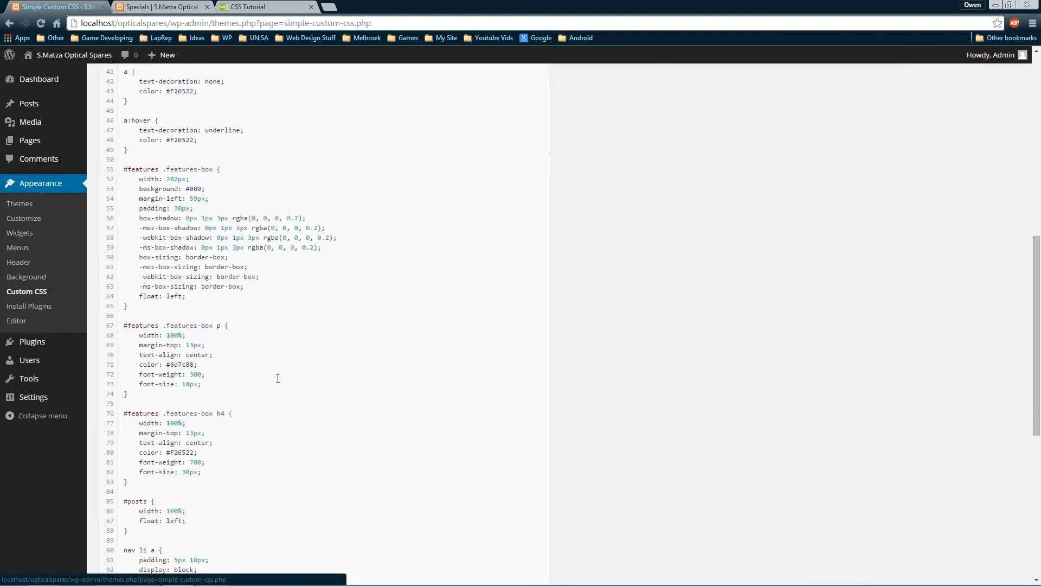
{"action": "scroll", "coordinate": [277, 378], "scroll_direction": "down", "scroll_amount": 7}
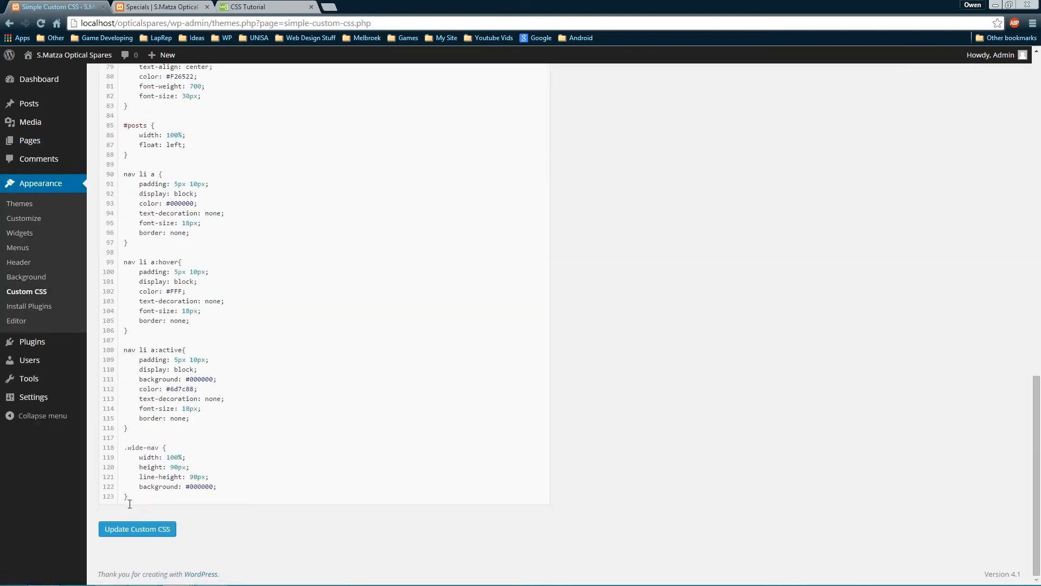
Paste the #content rule at the end of the CSS, indent its declarations and save
{"action": "key", "text": "Return"}
{"action": "key", "text": "Return"}
{"action": "type", "text": "#content { width: 100%; background: #fff; padding: 60px 0px; float: left; min-height: 477px; }"}
{"action": "scroll", "coordinate": [164, 467], "scroll_direction": "down", "scroll_amount": 2}
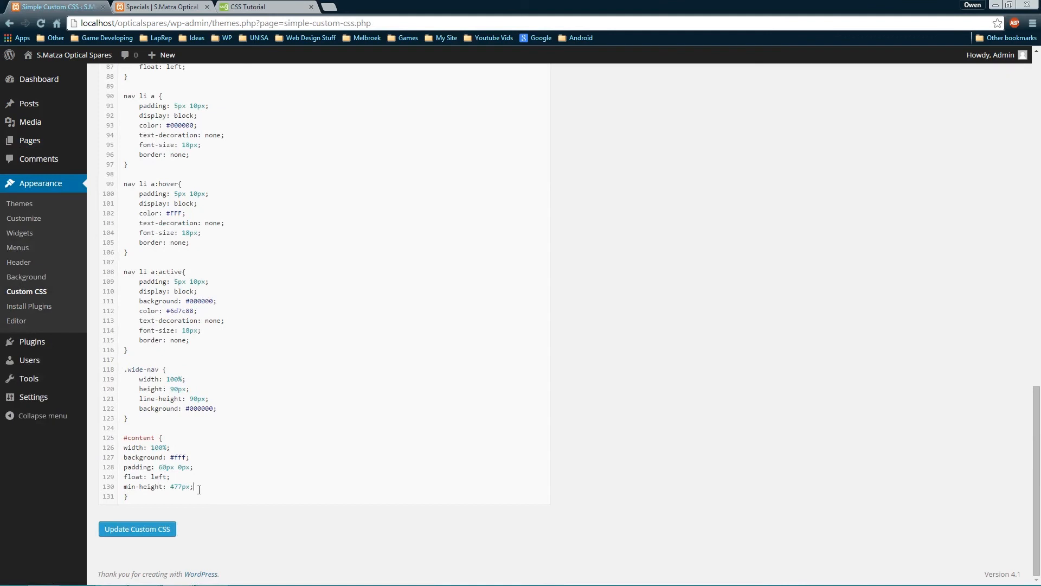
{"action": "left_click_drag", "start_coordinate": [199, 490], "coordinate": [113, 449]}
{"action": "key", "text": "Tab"}
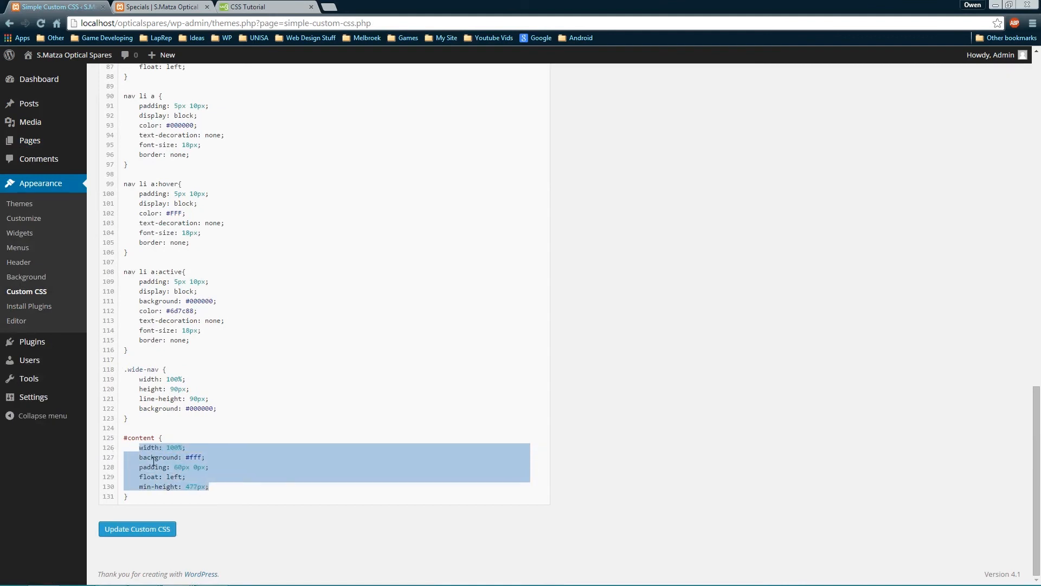
{"action": "left_click", "coordinate": [194, 498]}
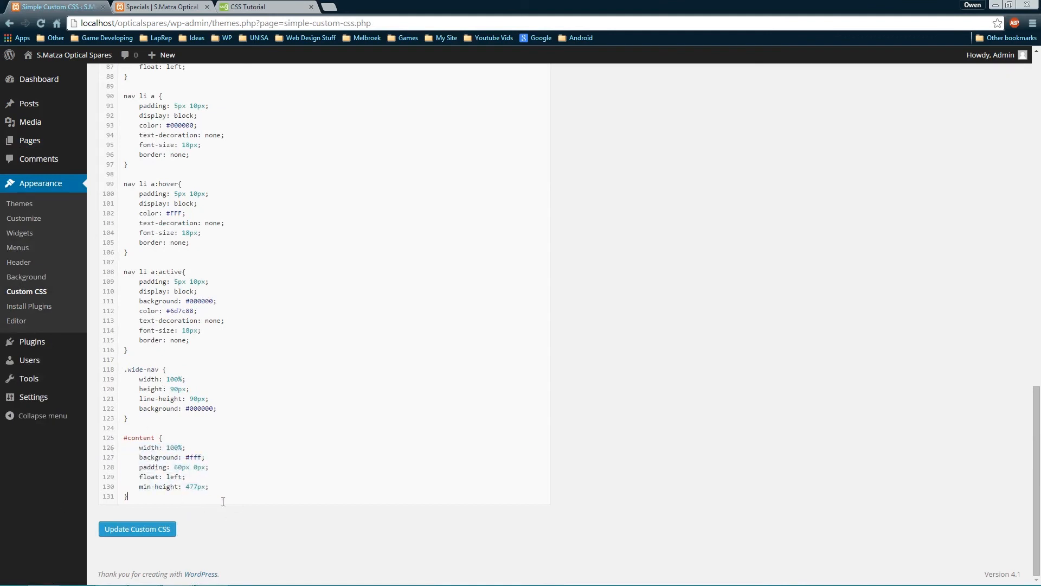
{"action": "left_click", "coordinate": [142, 528]}
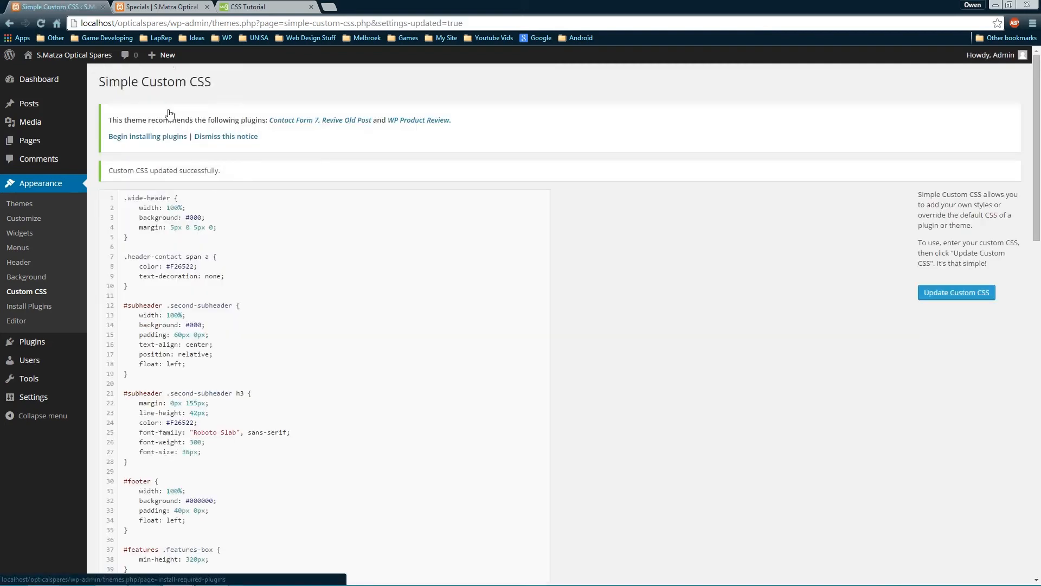
{"action": "left_click", "coordinate": [162, 6]}
Reload the live Specials page, then browse Contact Us, Products and back to Specials
{"action": "key", "text": "F5"}
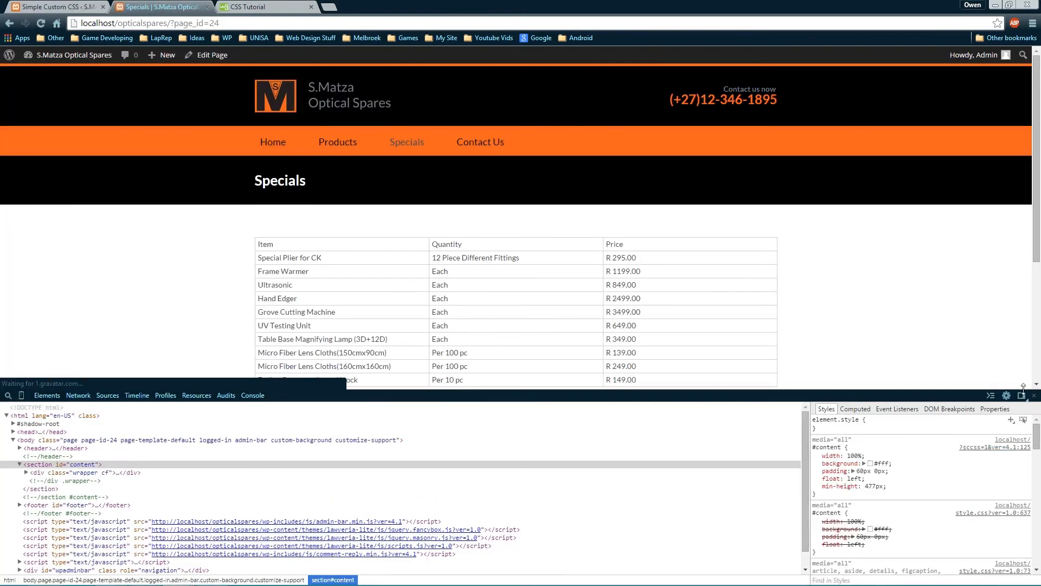
{"action": "left_click", "coordinate": [1034, 396]}
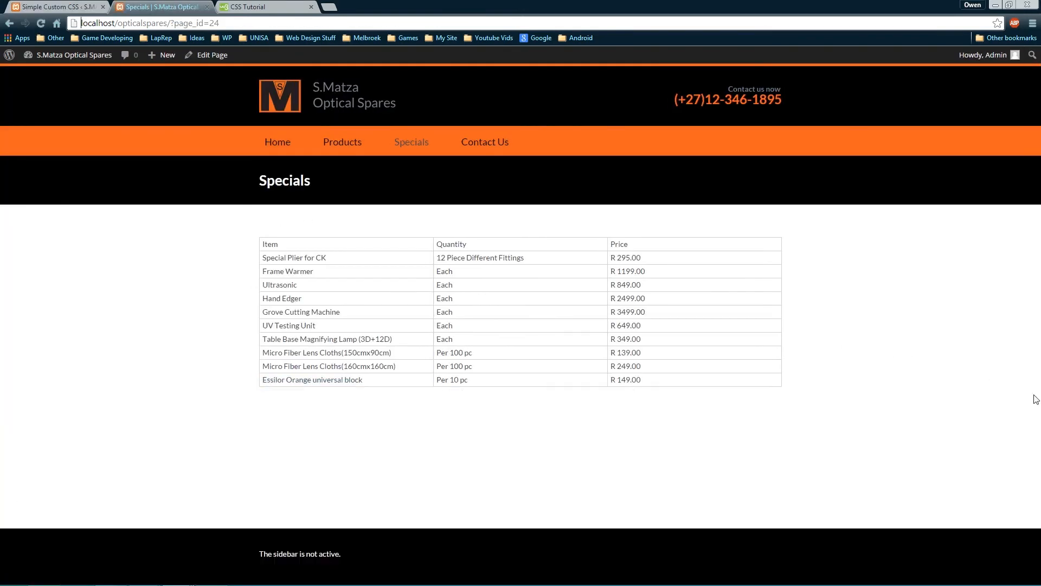
{"action": "left_click", "coordinate": [485, 142]}
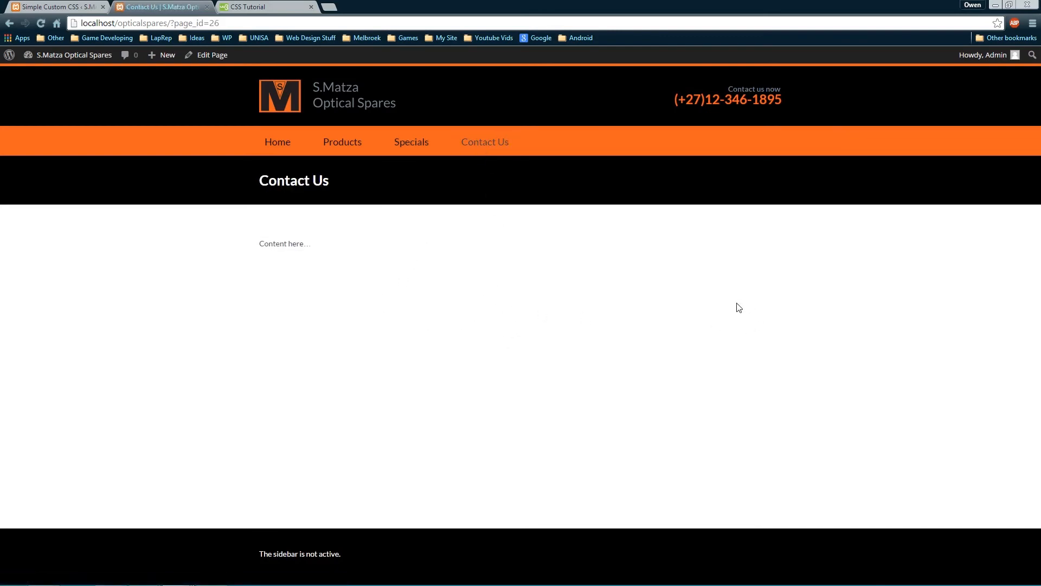
{"action": "left_click", "coordinate": [345, 144]}
{"action": "scroll", "coordinate": [589, 340], "scroll_direction": "down", "scroll_amount": 20}
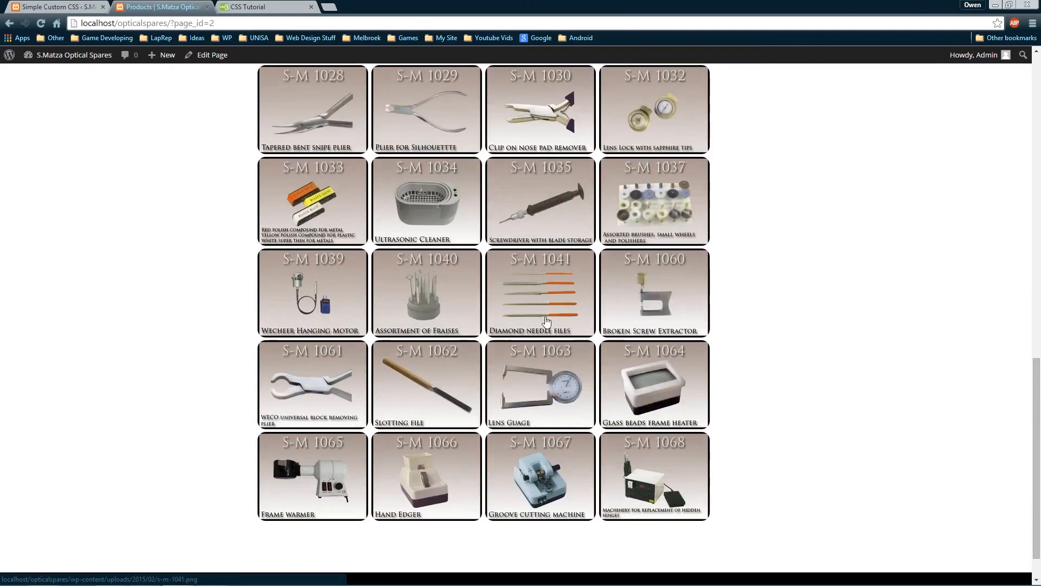
{"action": "scroll", "coordinate": [589, 340], "scroll_direction": "up", "scroll_amount": 20}
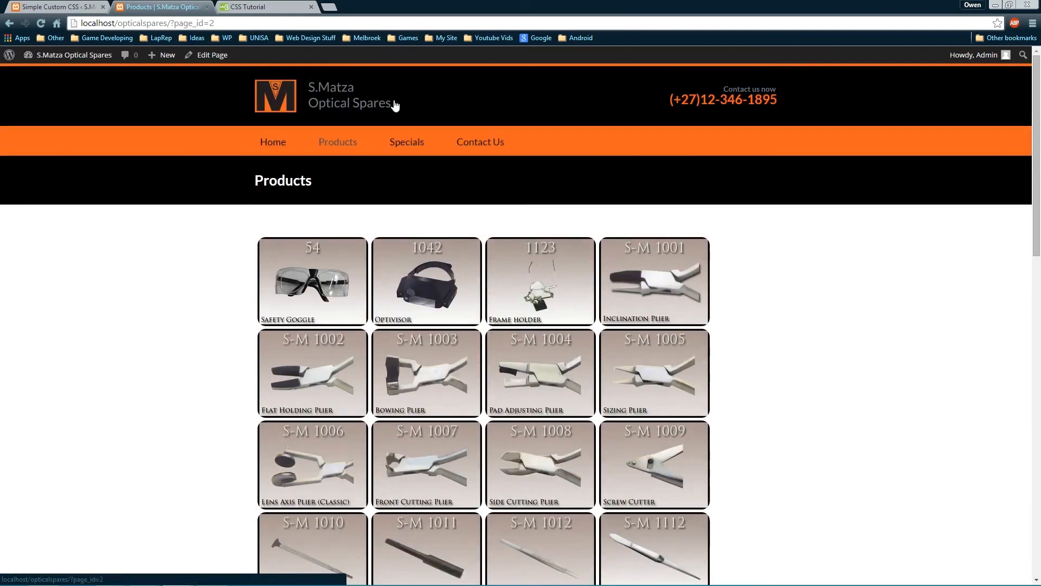
{"action": "left_click", "coordinate": [410, 141]}
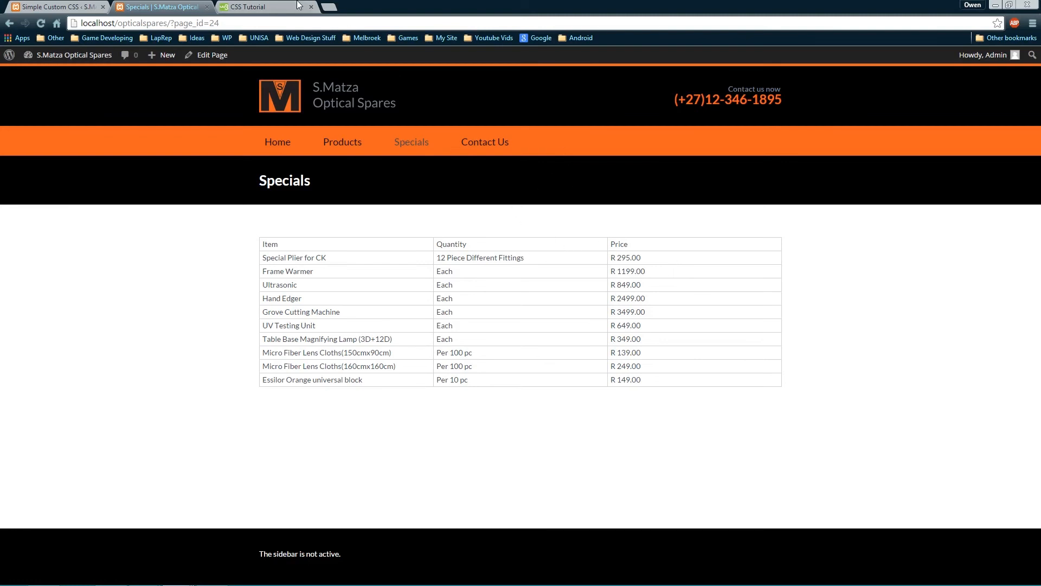
Open the Specials page from All Pages and show its price table in the Text view
{"action": "left_click", "coordinate": [84, 7]}
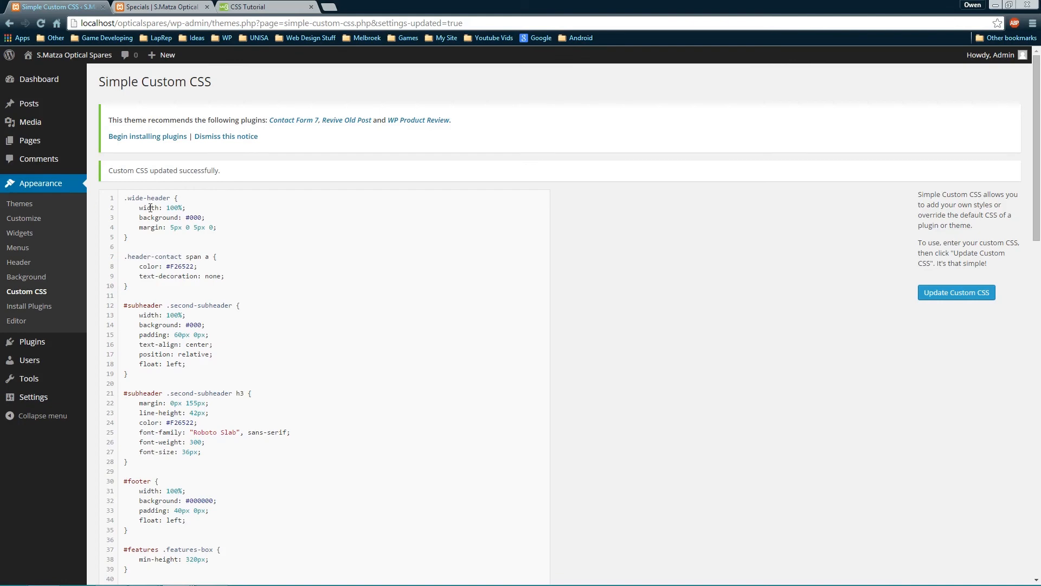
{"action": "mouse_move", "coordinate": [76, 140]}
{"action": "left_click", "coordinate": [109, 140]}
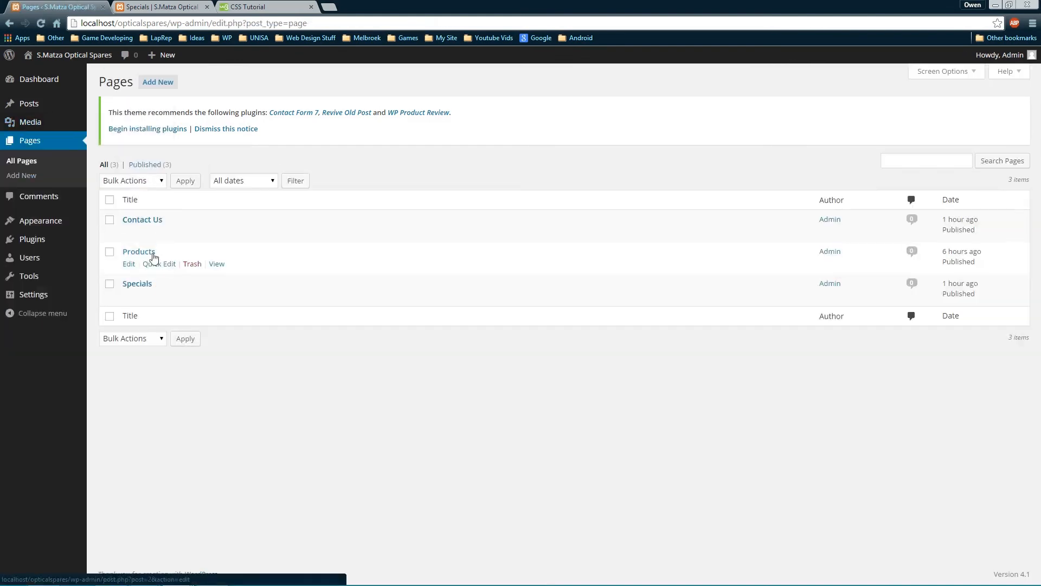
{"action": "left_click", "coordinate": [132, 284]}
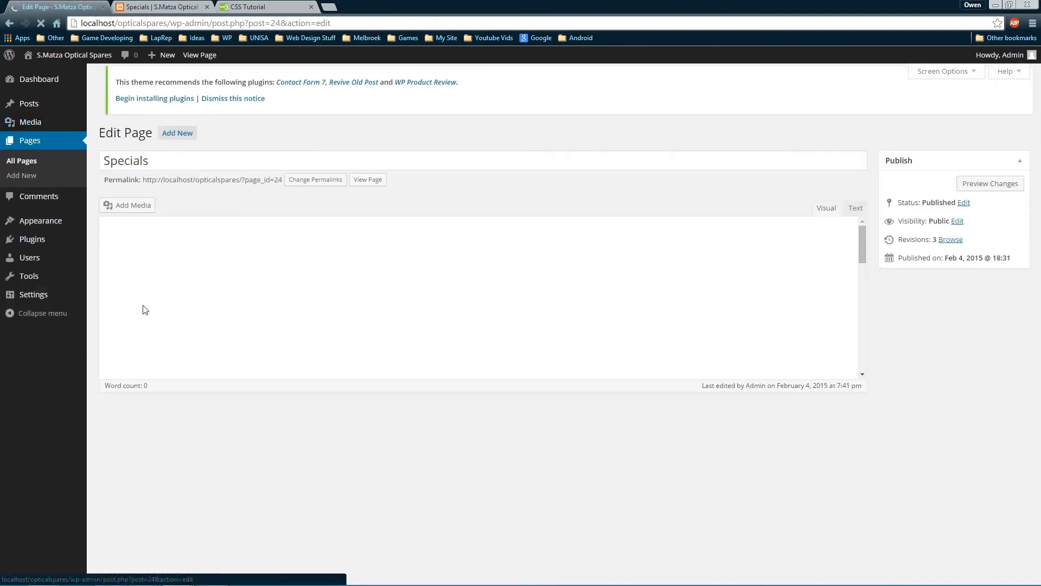
{"action": "left_click", "coordinate": [596, 266]}
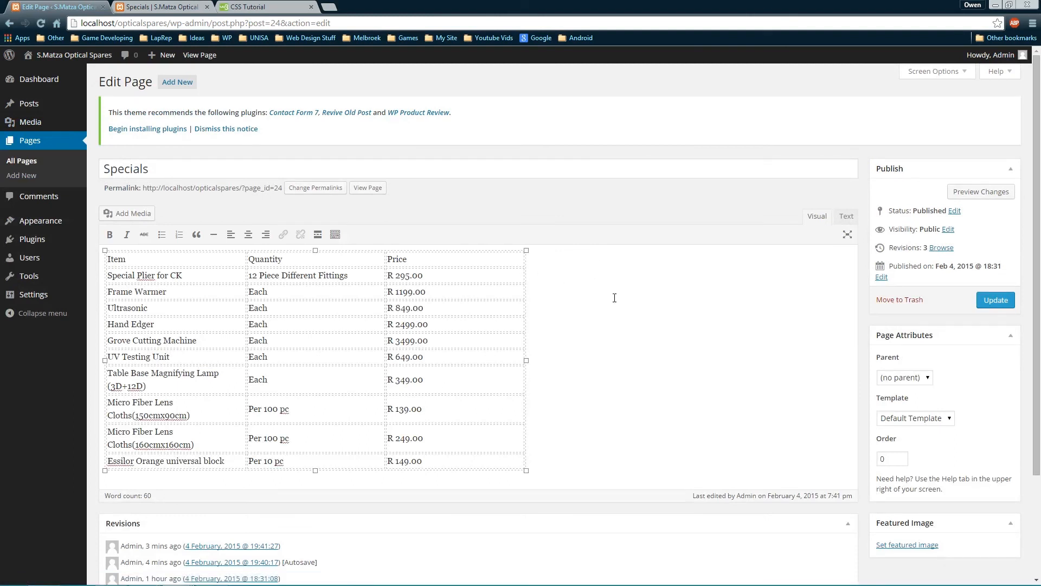
{"action": "key", "text": "Return"}
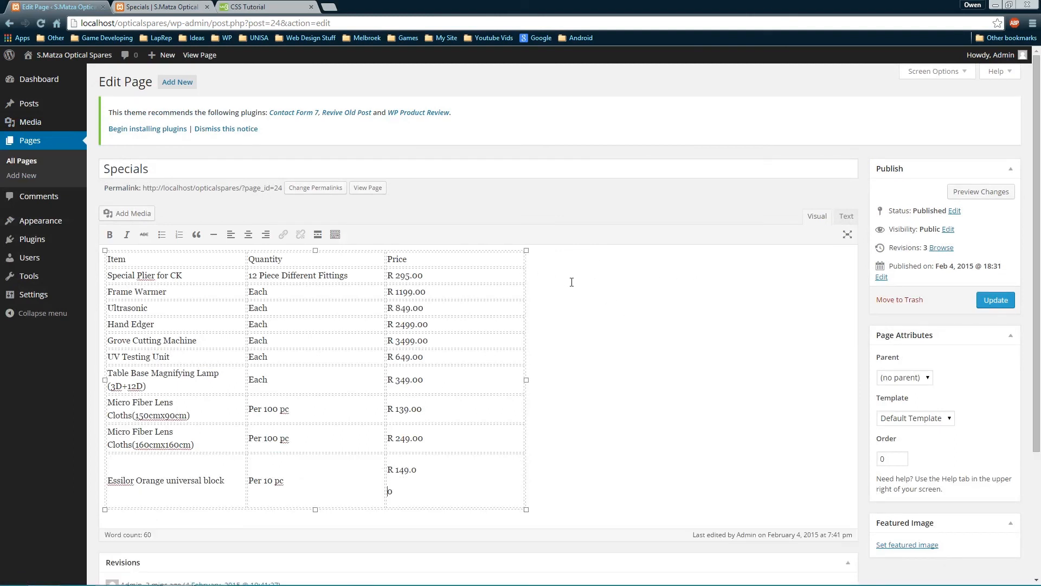
{"action": "key", "text": "BackSpace"}
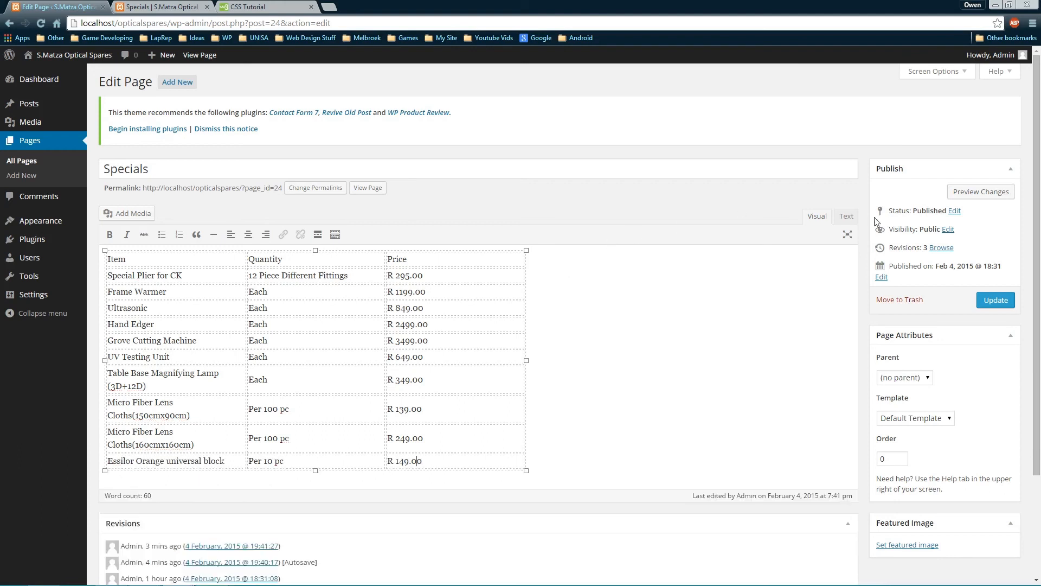
{"action": "left_click", "coordinate": [846, 217]}
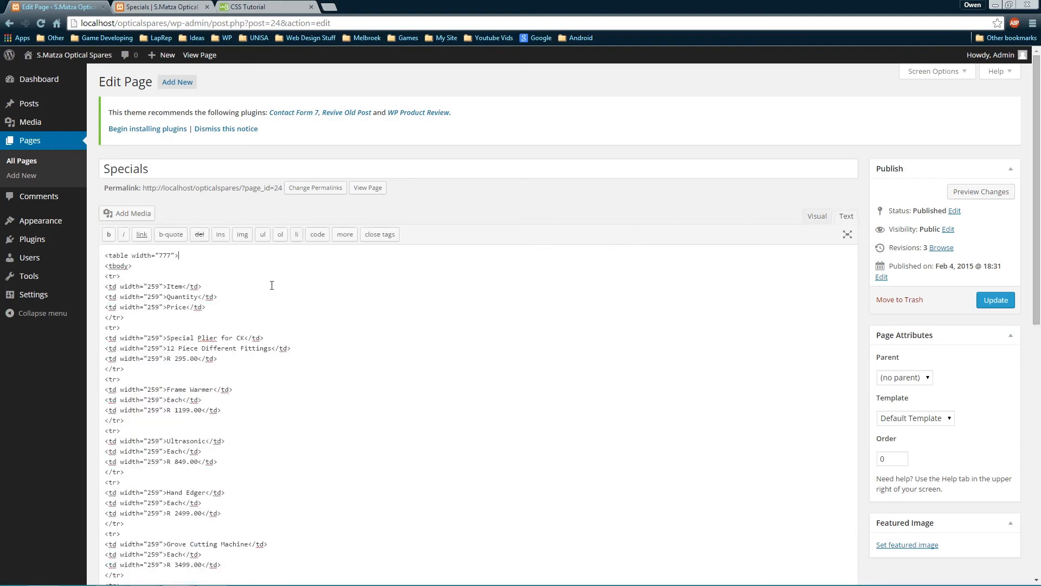
Add a 'Current Specials' heading line above the price table and update the page
{"action": "key", "text": "Return"}
{"action": "key", "text": "Up"}
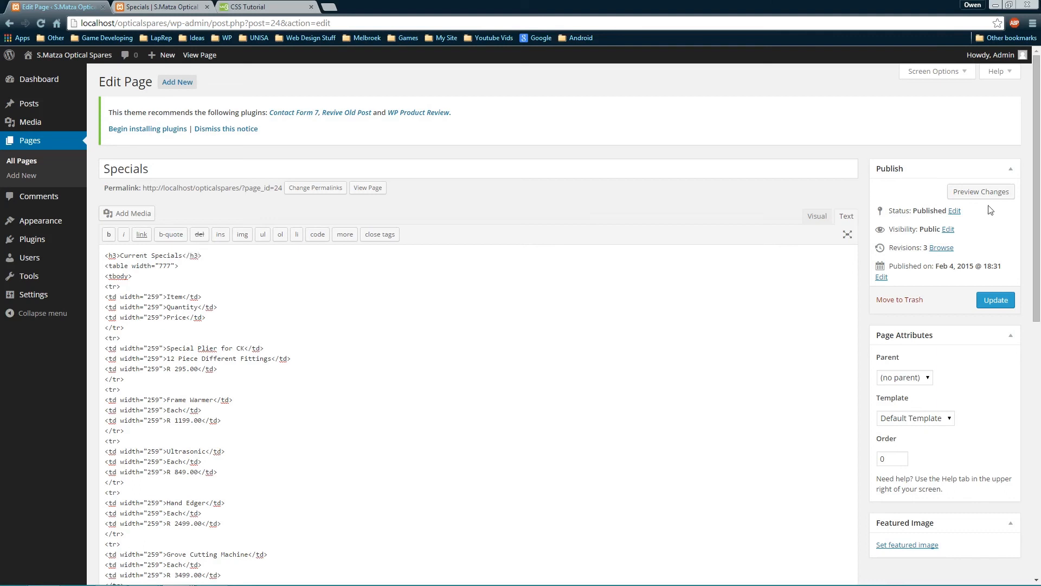
{"action": "left_click", "coordinate": [996, 300]}
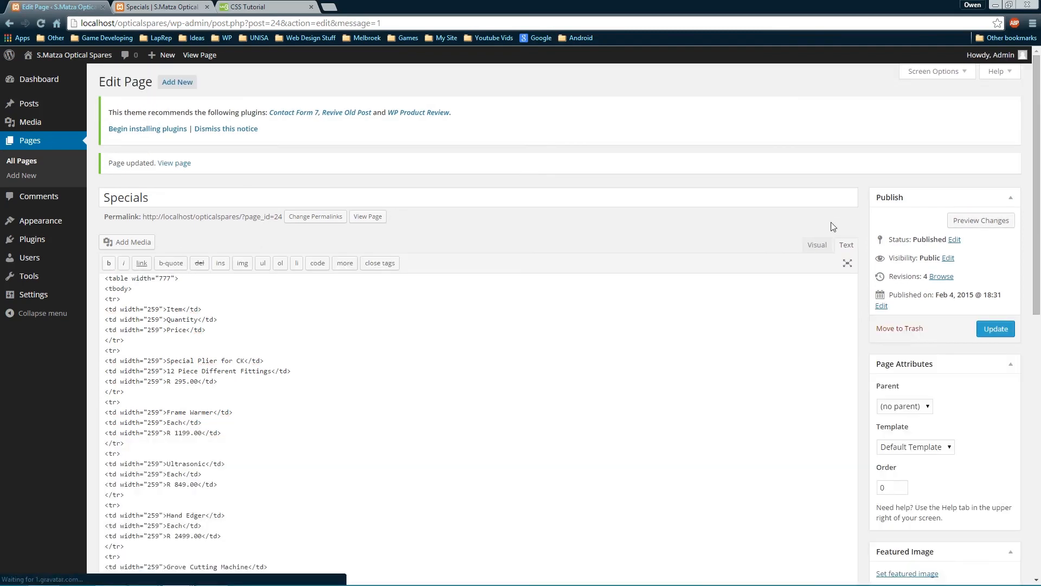
{"action": "left_click", "coordinate": [819, 245]}
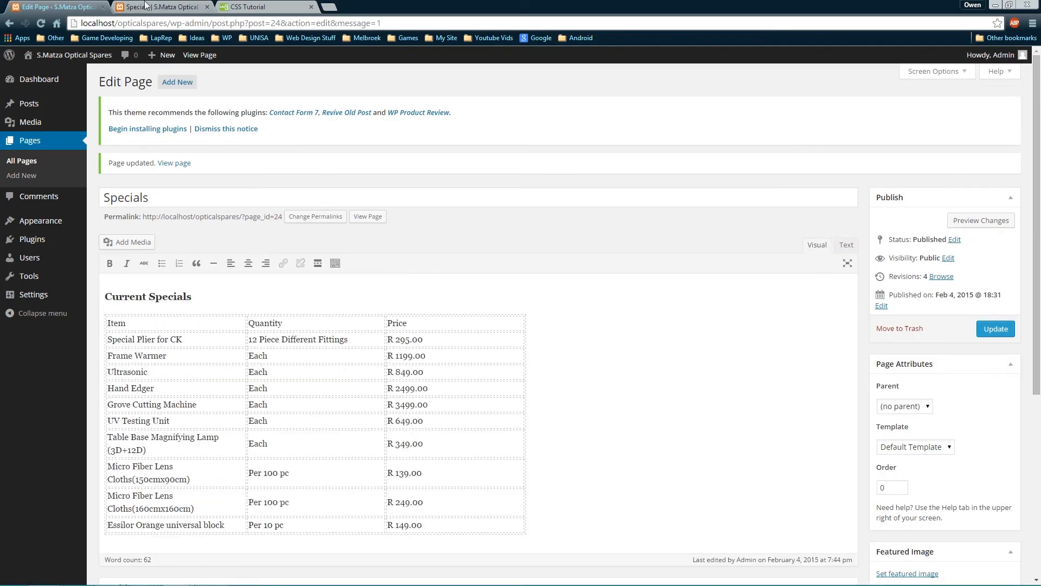
{"action": "left_click", "coordinate": [162, 7]}
Reload the live site and scroll through the Products page
{"action": "key", "text": "F5"}
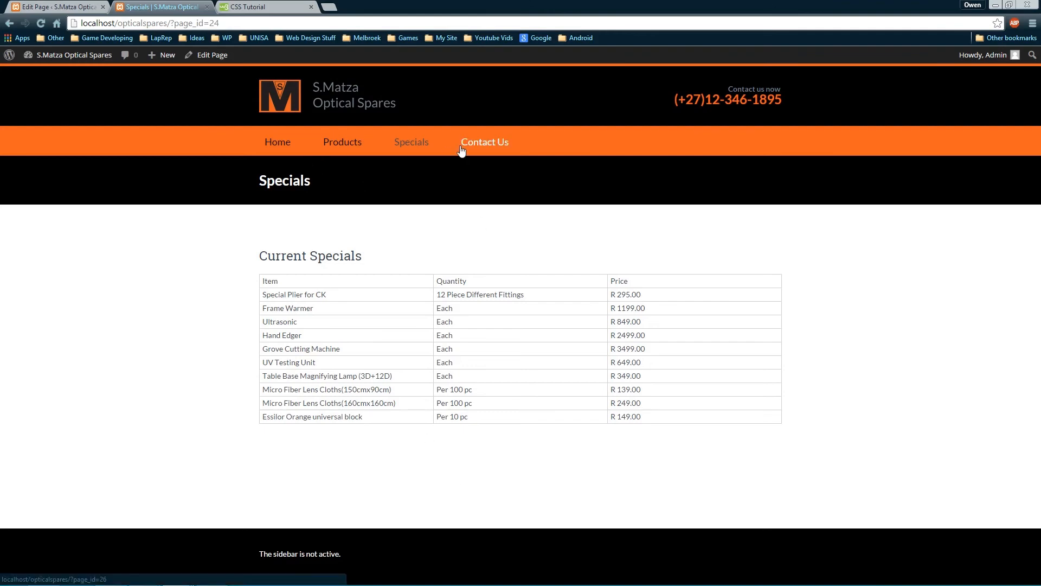
{"action": "left_click", "coordinate": [342, 142]}
{"action": "scroll", "coordinate": [493, 325], "scroll_direction": "down", "scroll_amount": 15}
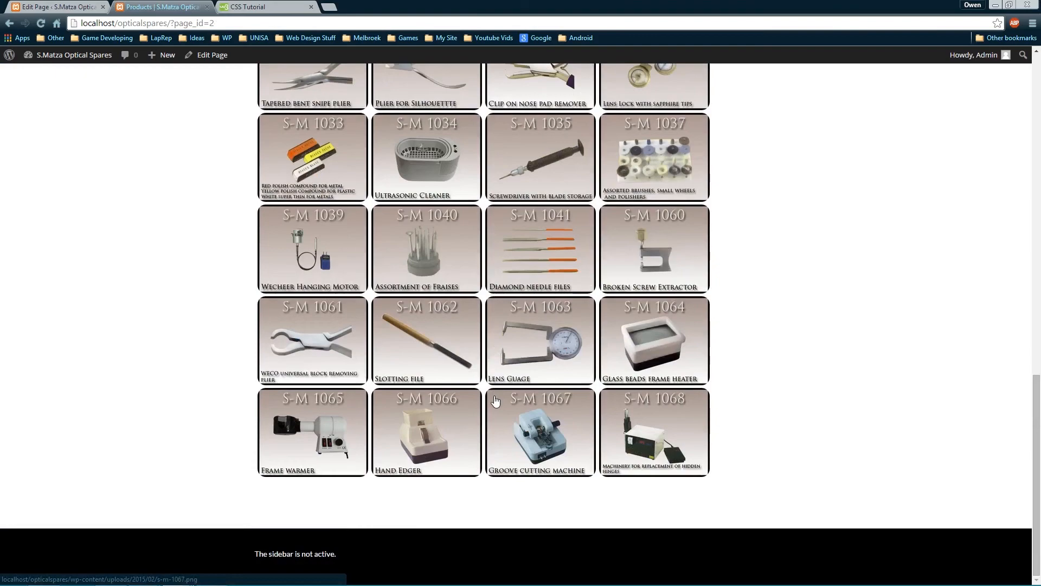
{"action": "scroll", "coordinate": [496, 400], "scroll_direction": "up", "scroll_amount": 12}
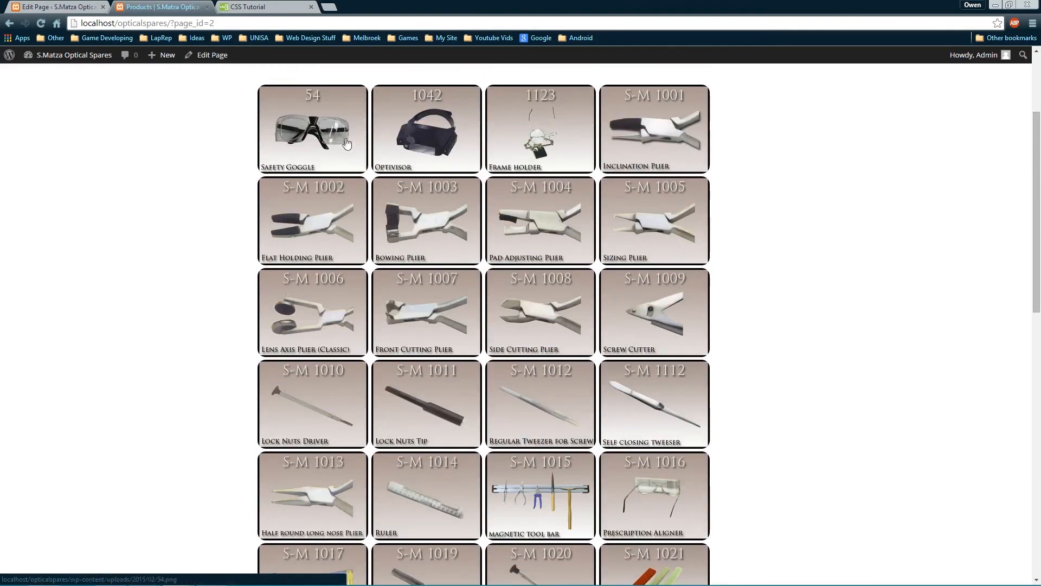
{"action": "scroll", "coordinate": [515, 261], "scroll_direction": "up", "scroll_amount": 3}
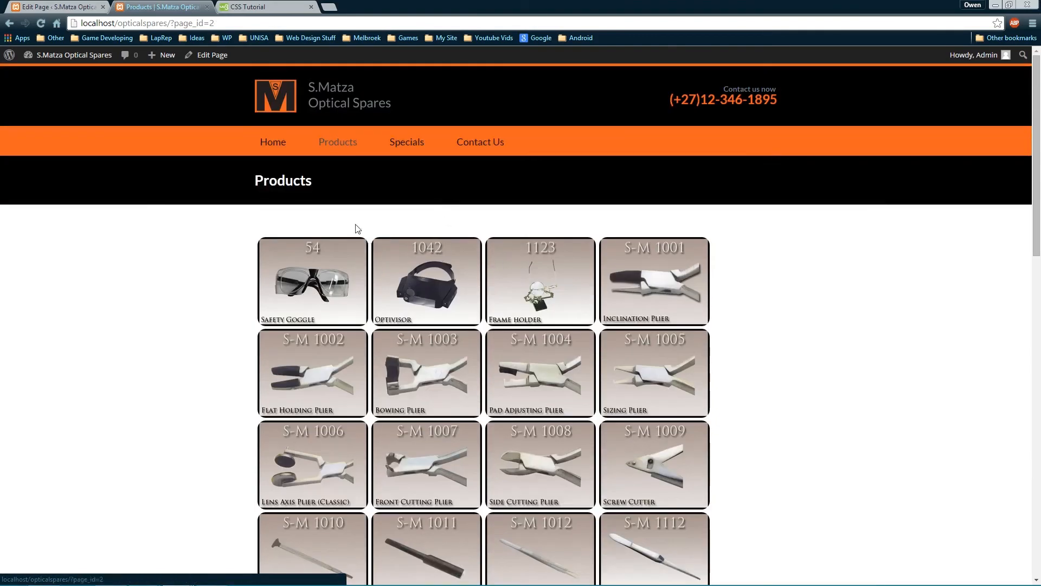
{"action": "scroll", "coordinate": [350, 320], "scroll_direction": "down", "scroll_amount": 8}
{"action": "scroll", "coordinate": [342, 413], "scroll_direction": "up", "scroll_amount": 8}
{"action": "scroll", "coordinate": [342, 413], "scroll_direction": "down", "scroll_amount": 12}
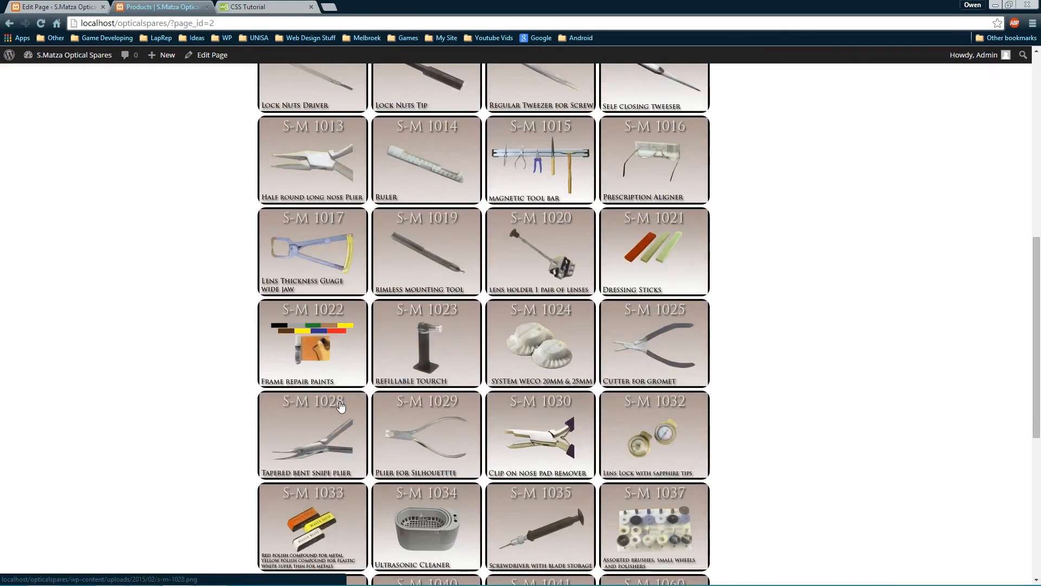
{"action": "scroll", "coordinate": [338, 390], "scroll_direction": "up", "scroll_amount": 12}
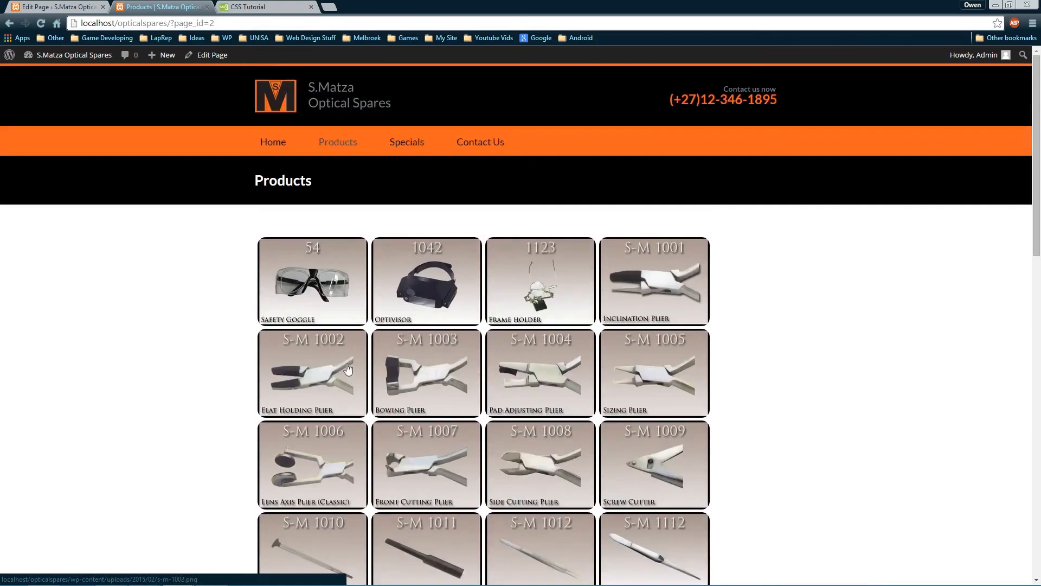
View the live Specials and Contact Us pages, then return to the Specials page editor
{"action": "left_click", "coordinate": [404, 145]}
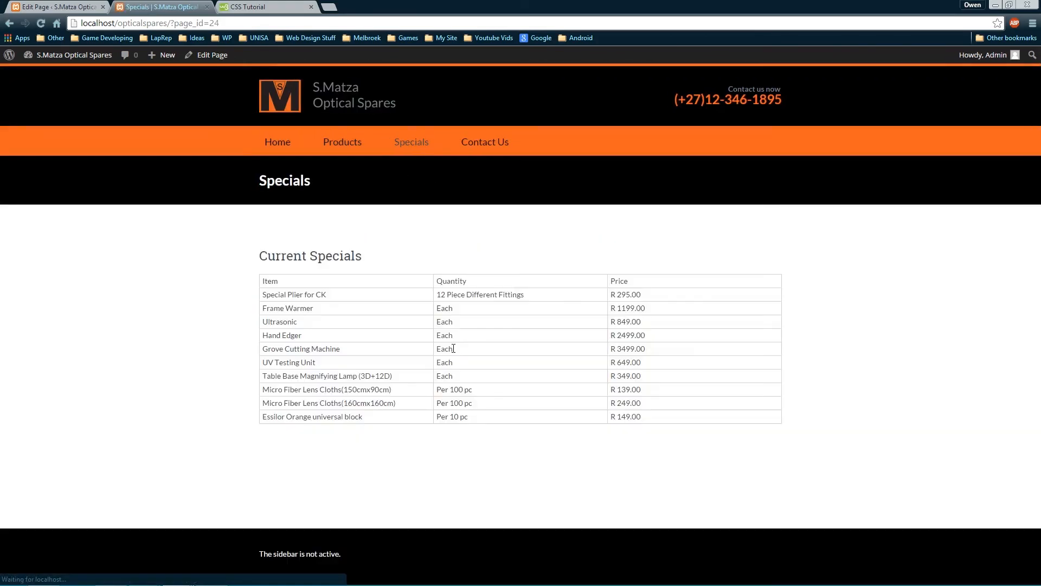
{"action": "left_click", "coordinate": [491, 142]}
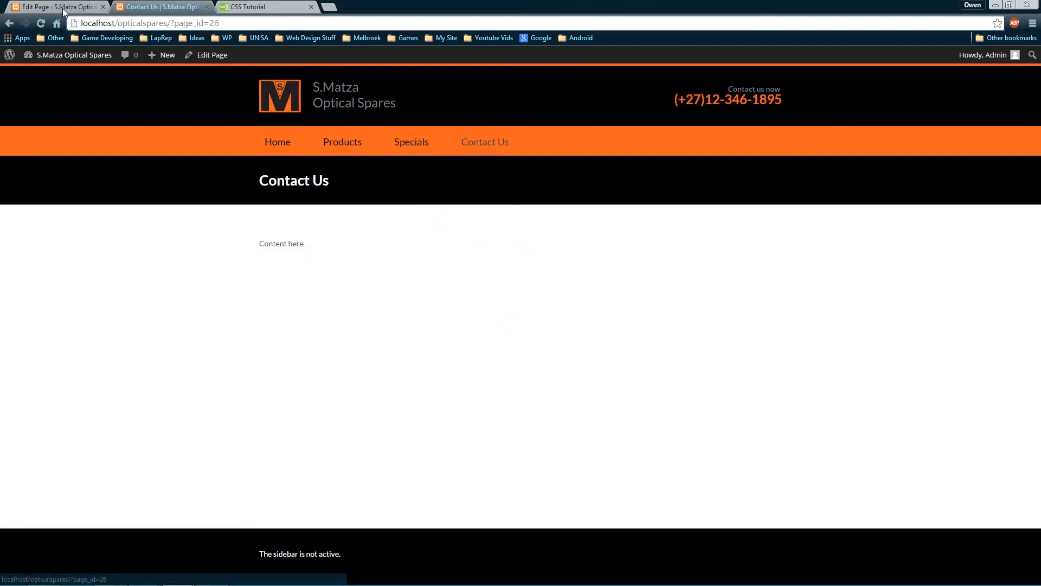
{"action": "left_click", "coordinate": [33, 7]}
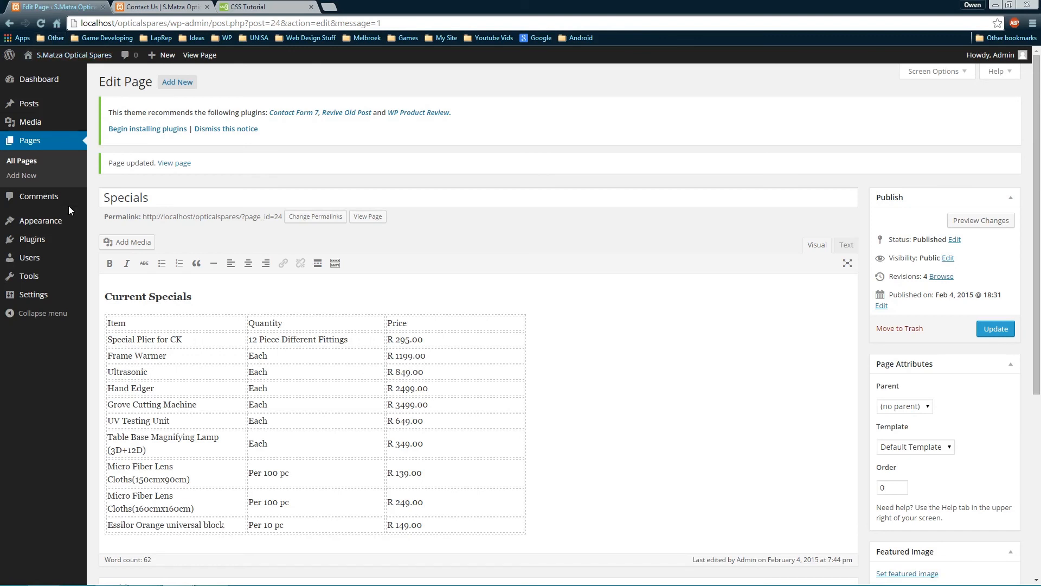
{"action": "left_click", "coordinate": [33, 239]}
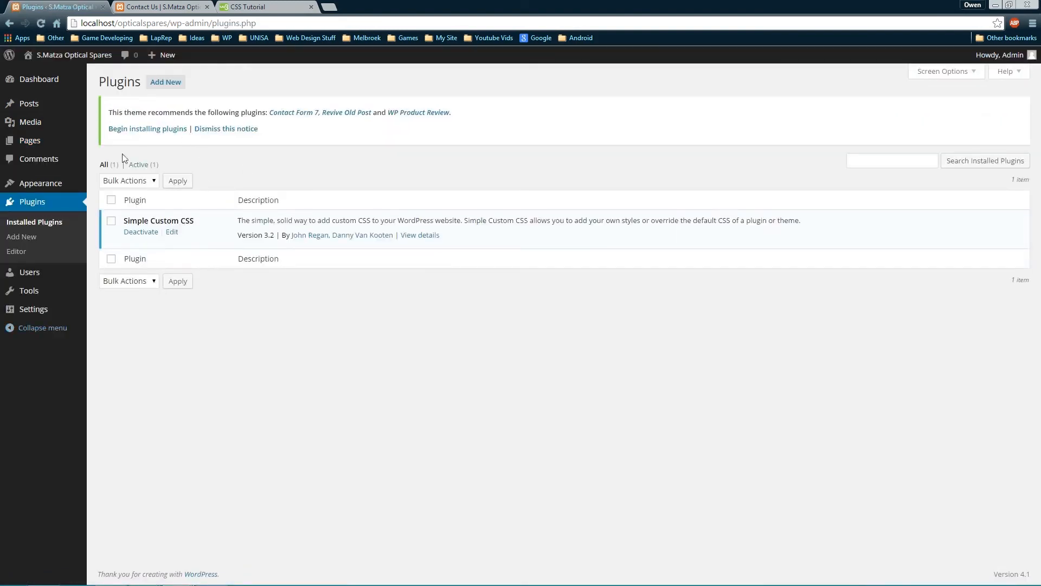
Search the Add Plugins directory for 'contact form 7'
{"action": "left_click", "coordinate": [163, 84]}
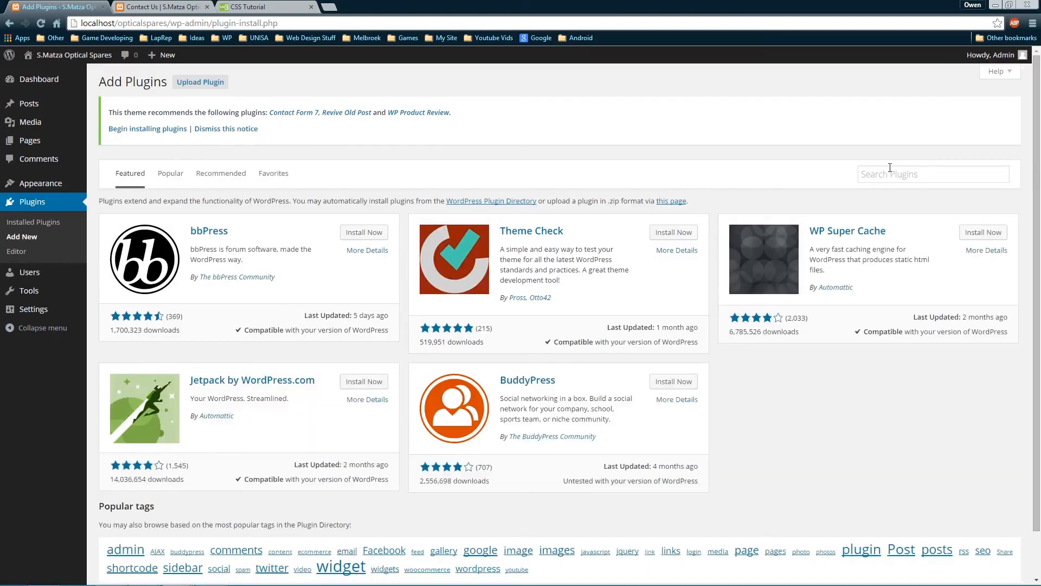
{"action": "left_click", "coordinate": [890, 173]}
{"action": "type", "text": "contact form 7"}
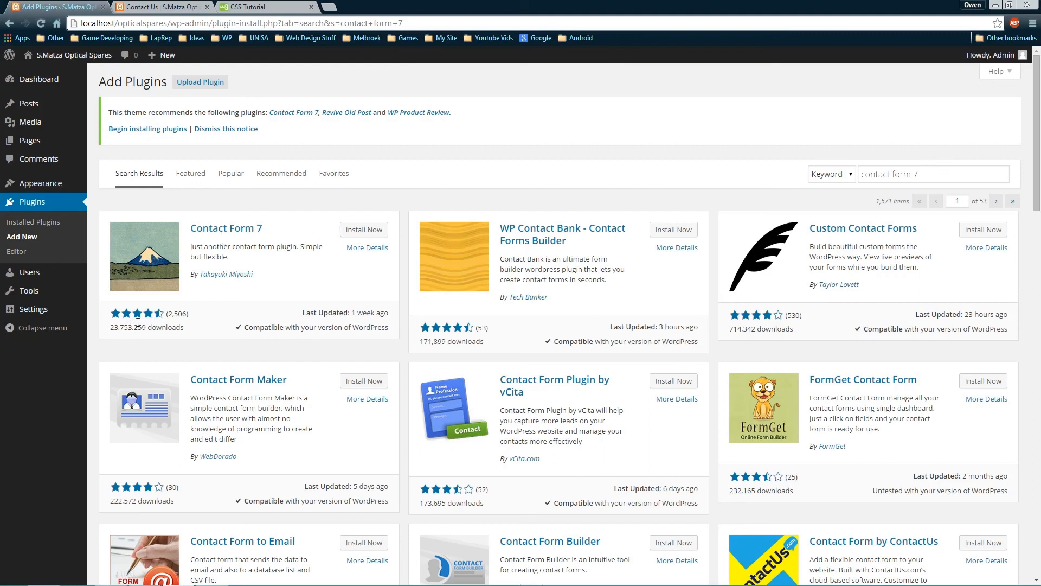
{"action": "mouse_move", "coordinate": [112, 325]}
{"action": "left_mouse_down"}
{"action": "mouse_move", "coordinate": [174, 328]}
{"action": "mouse_move", "coordinate": [109, 321]}
{"action": "mouse_move", "coordinate": [174, 327]}
{"action": "mouse_move", "coordinate": [141, 327]}
{"action": "mouse_move", "coordinate": [116, 211]}
{"action": "mouse_move", "coordinate": [120, 329]}
{"action": "left_mouse_up"}
Install Contact Form 7 4.1, confirm the prompt, and activate it alongside Simple Custom CSS
{"action": "left_click", "coordinate": [365, 231]}
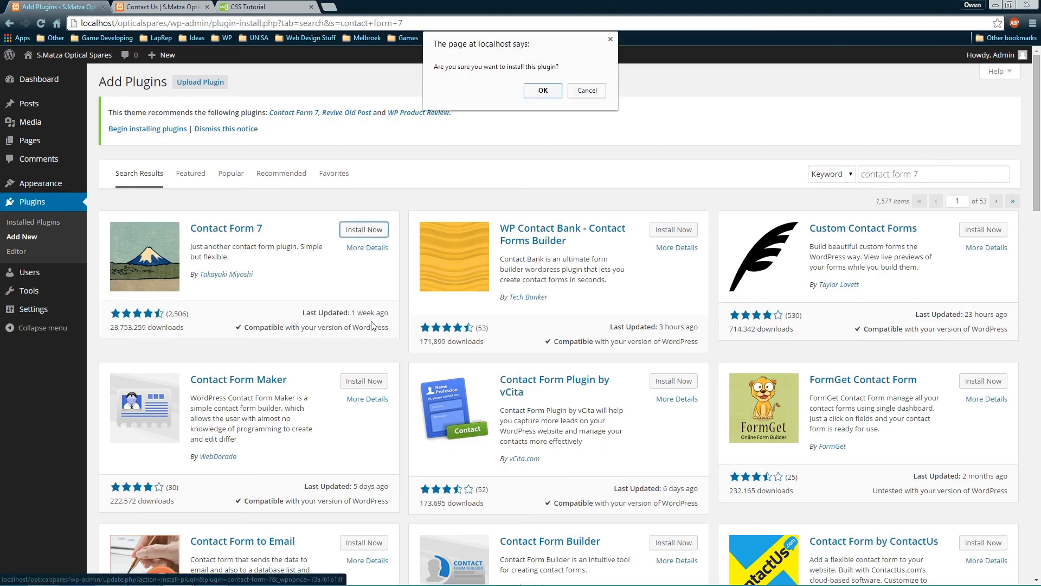
{"action": "left_click", "coordinate": [559, 92]}
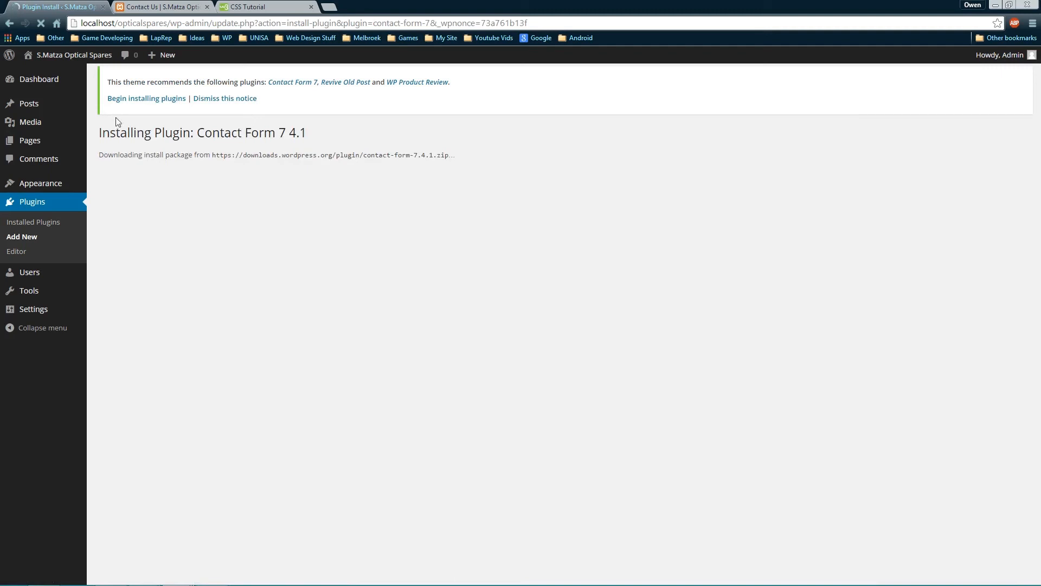
{"action": "left_click_drag", "start_coordinate": [113, 155], "coordinate": [185, 155]}
{"action": "left_click", "coordinate": [269, 181]}
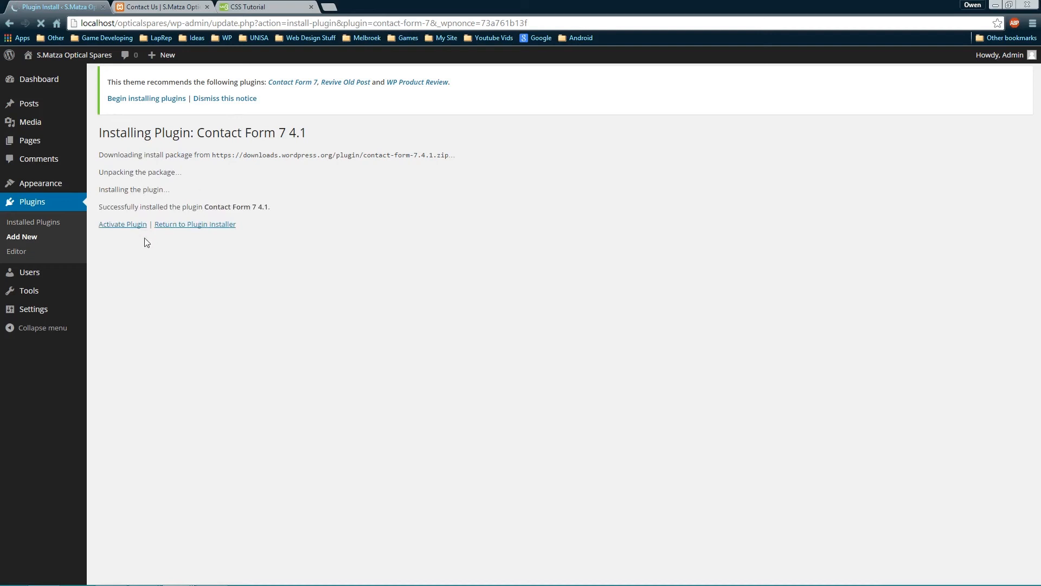
{"action": "left_click", "coordinate": [127, 227]}
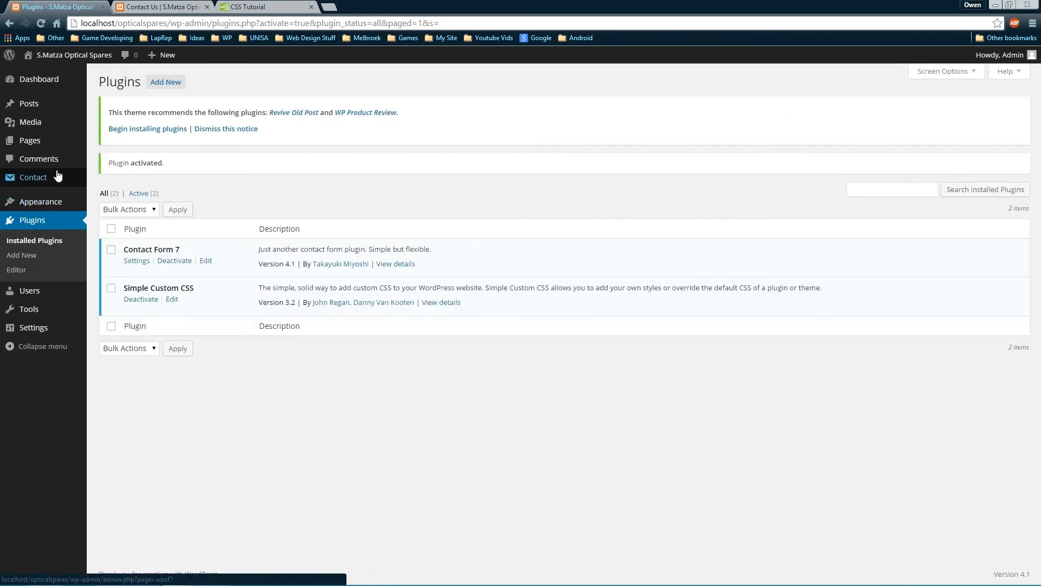
{"action": "mouse_move", "coordinate": [27, 179]}
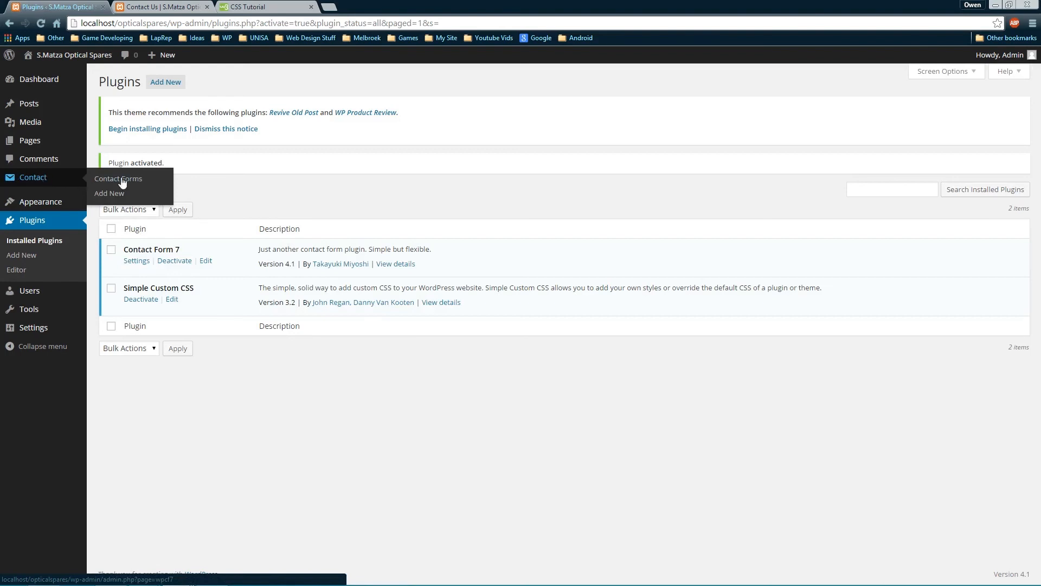
Look at Contact Forms and Add New, then open the default Contact form 1 for editing
{"action": "left_click", "coordinate": [140, 183]}
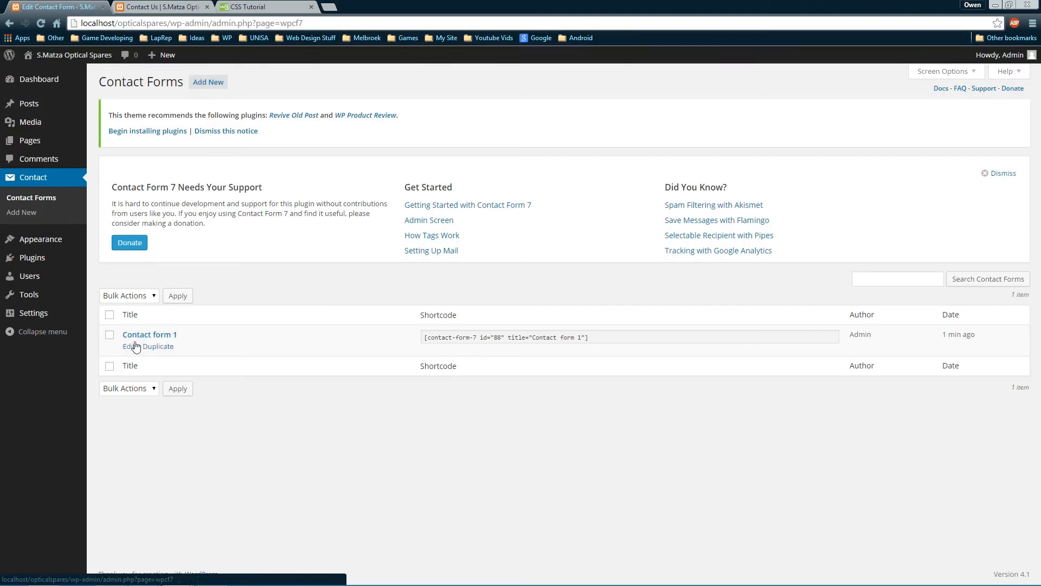
{"action": "left_click", "coordinate": [218, 87]}
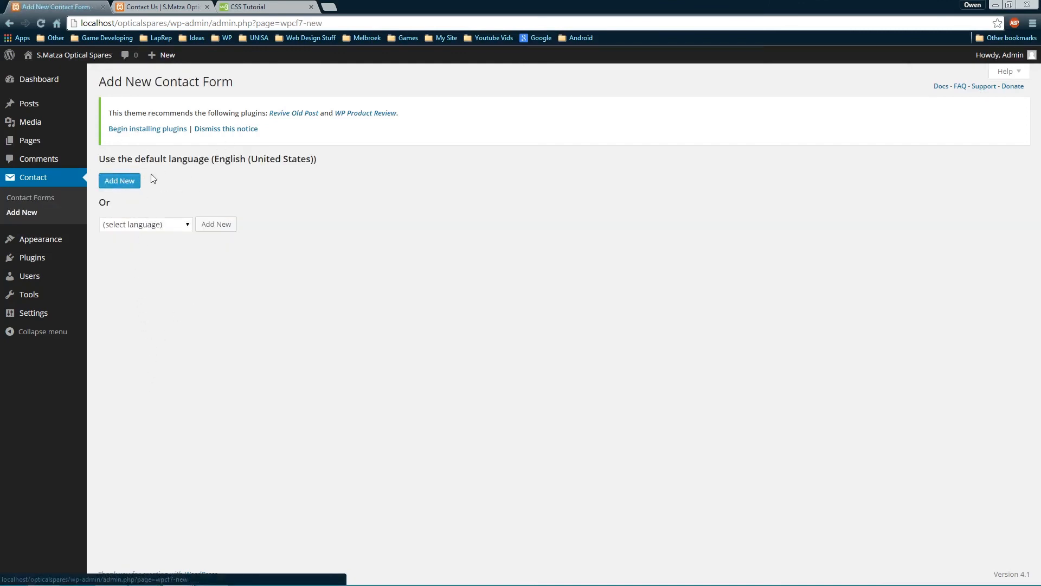
{"action": "left_click_drag", "start_coordinate": [134, 158], "coordinate": [209, 159]}
{"action": "left_click", "coordinate": [158, 186]}
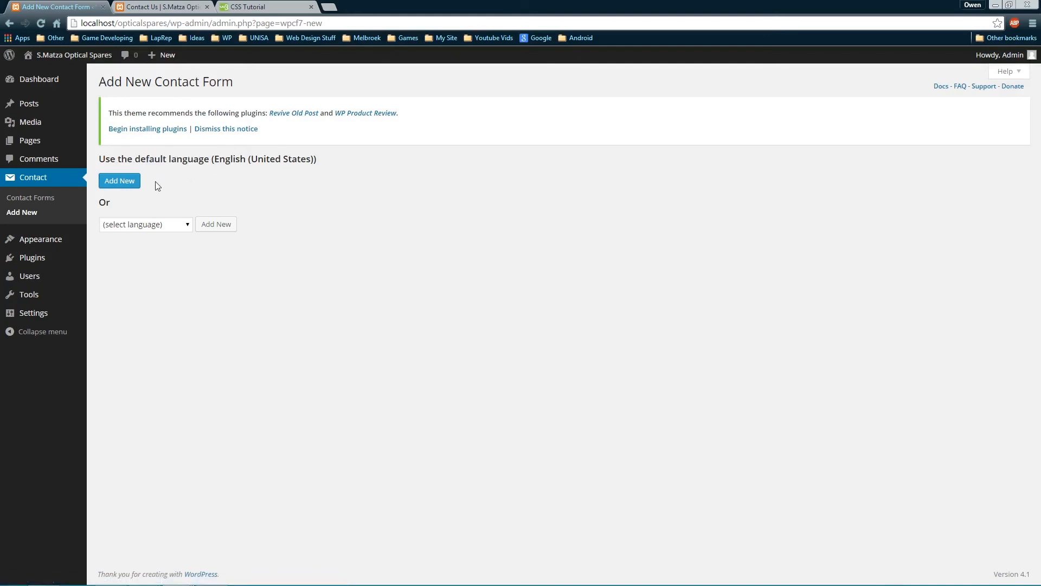
{"action": "left_click", "coordinate": [136, 185]}
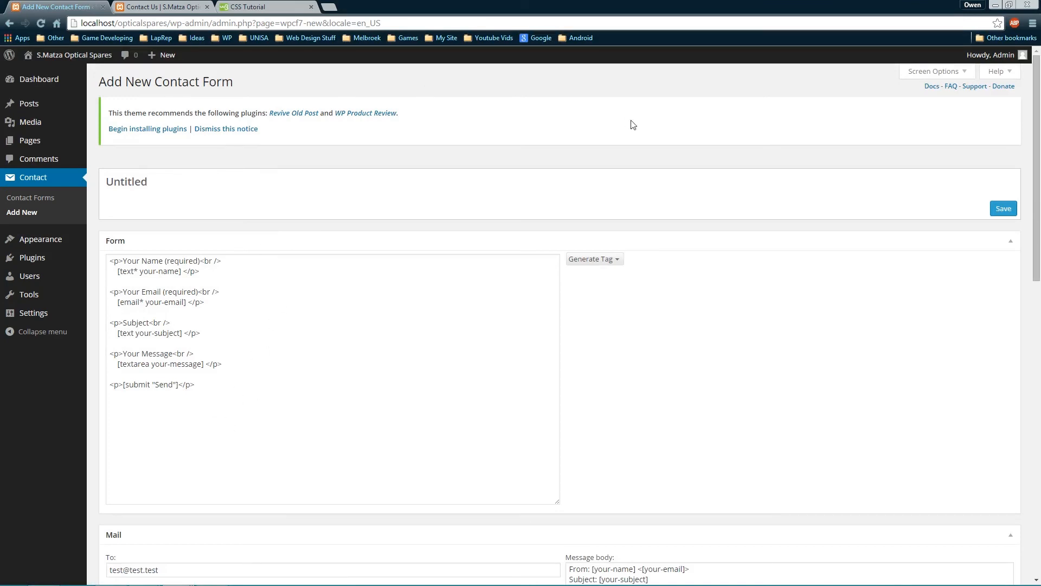
{"action": "left_click", "coordinate": [44, 193]}
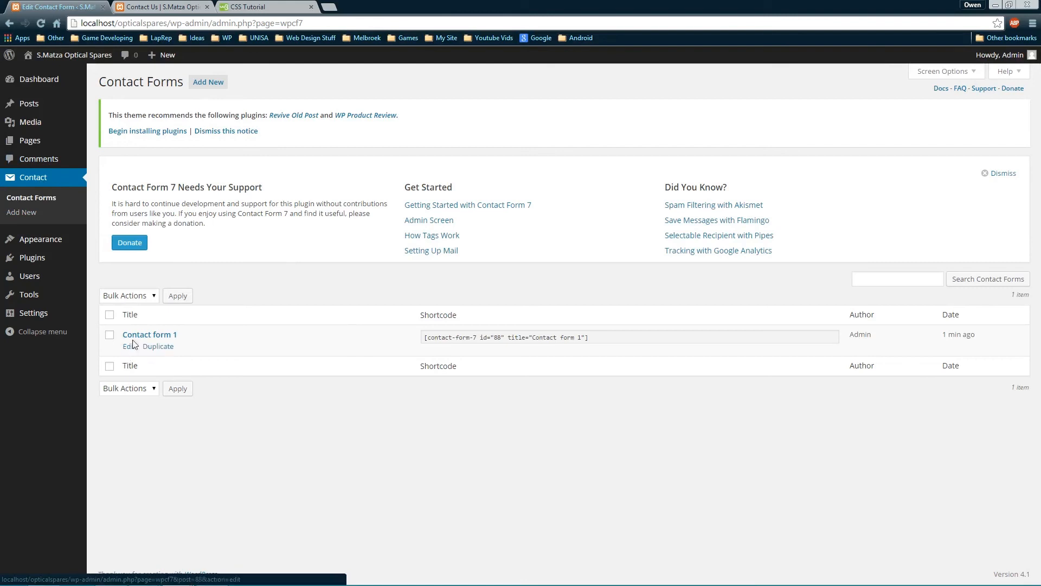
{"action": "left_click", "coordinate": [130, 346]}
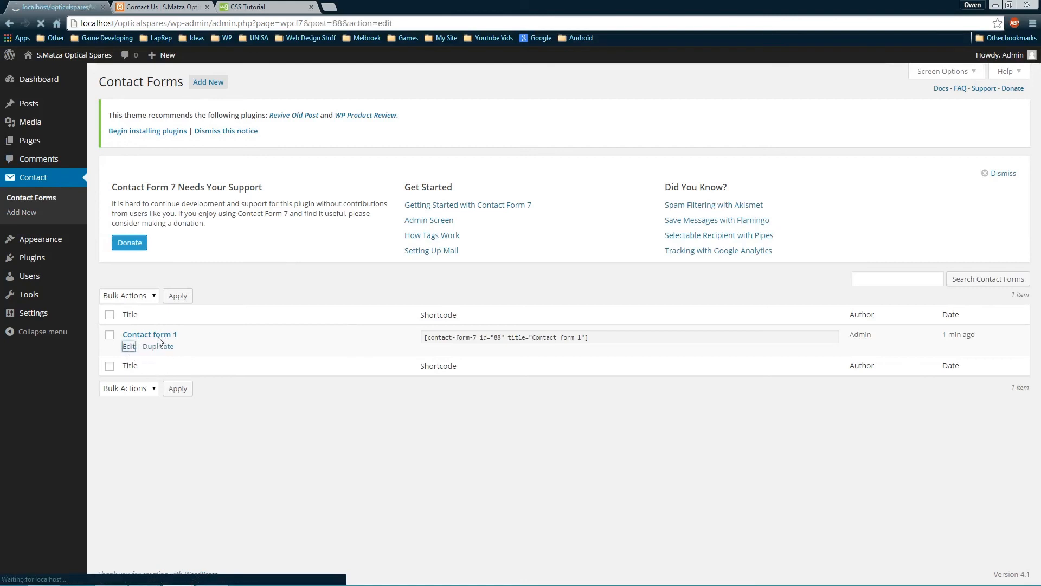
Rename the contact form's title to 'ContactUs'
{"action": "left_click", "coordinate": [198, 188]}
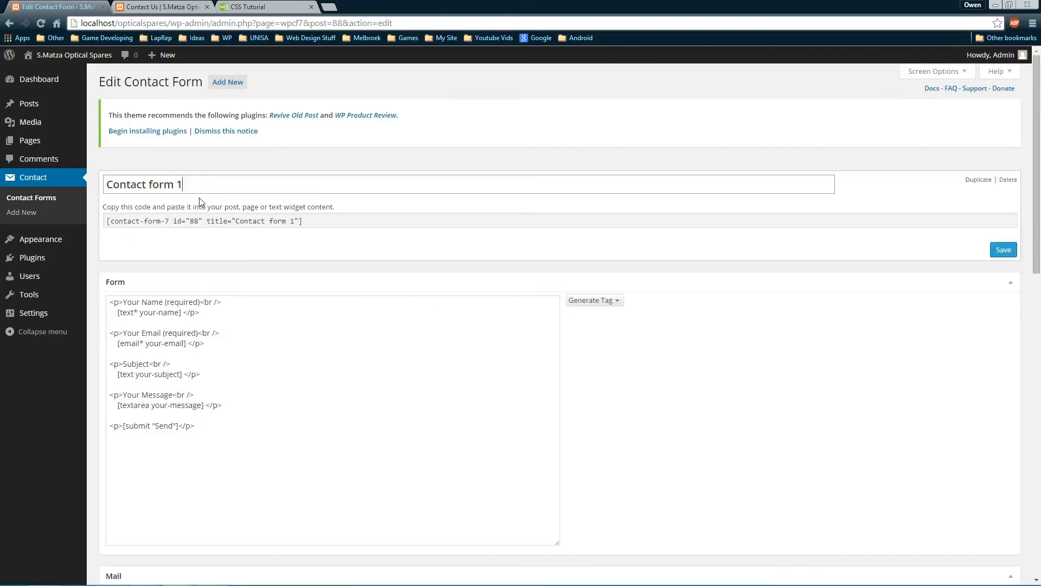
{"action": "key", "text": "ctrl+a"}
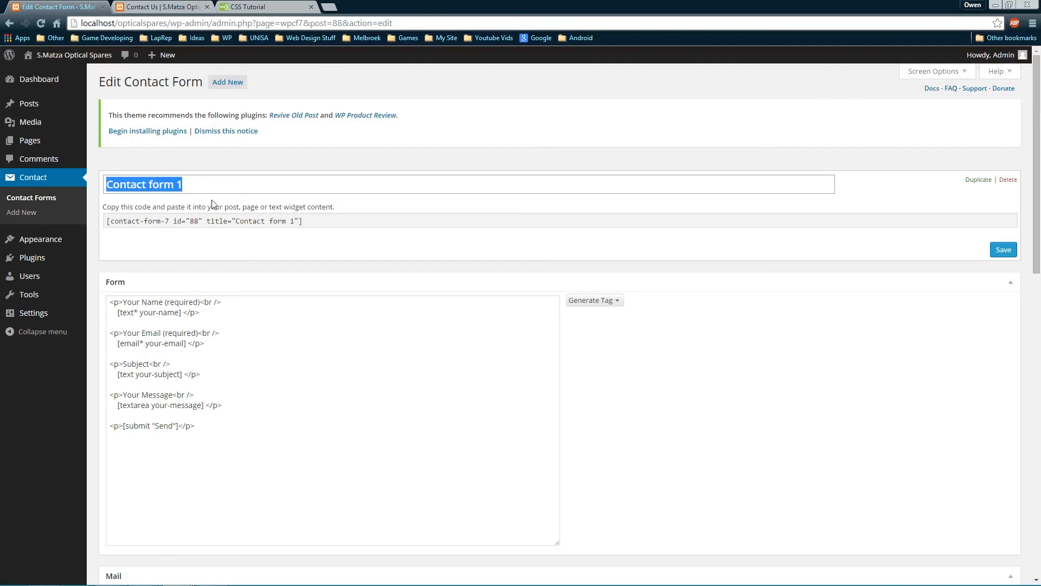
{"action": "key", "text": "Right"}
{"action": "key", "text": "BackSpace"}
{"action": "key", "text": "BackSpace"}
{"action": "key", "text": "BackSpace"}
{"action": "key", "text": "BackSpace"}
{"action": "key", "text": "BackSpace"}
{"action": "key", "text": "BackSpace"}
{"action": "key", "text": "BackSpace"}
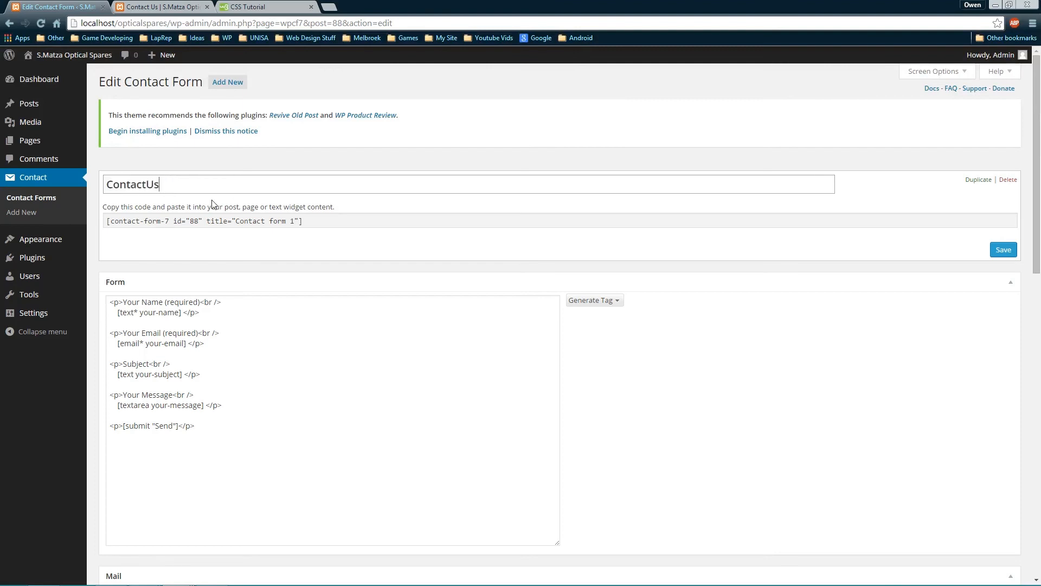
{"action": "left_click", "coordinate": [337, 249]}
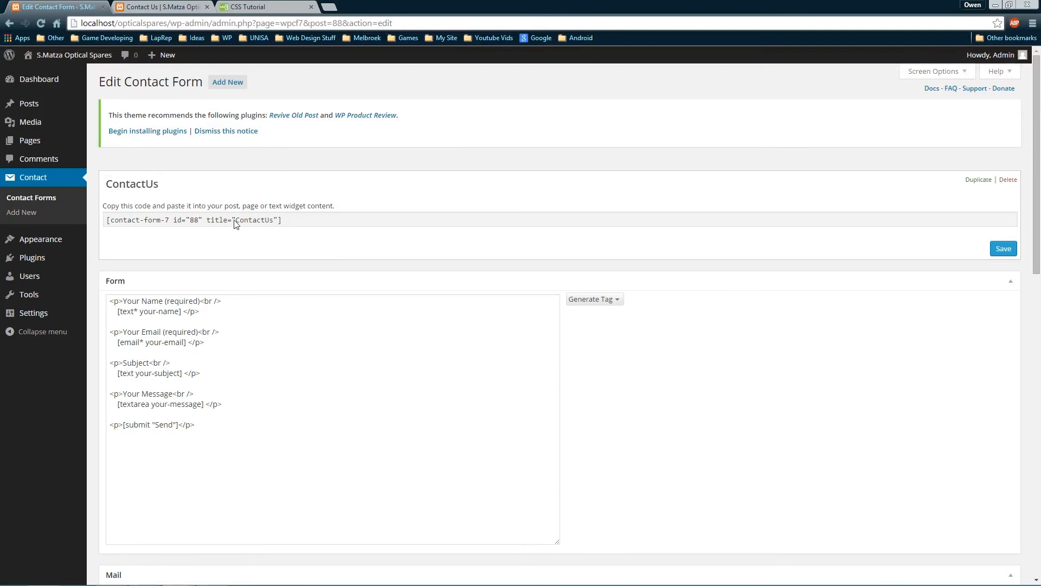
Inspect the shortcode and the Name and Email lines of the form template
{"action": "left_click", "coordinate": [251, 221]}
{"action": "left_click", "coordinate": [255, 222]}
{"action": "left_click", "coordinate": [237, 255]}
{"action": "scroll", "coordinate": [281, 297], "scroll_direction": "down", "scroll_amount": 1}
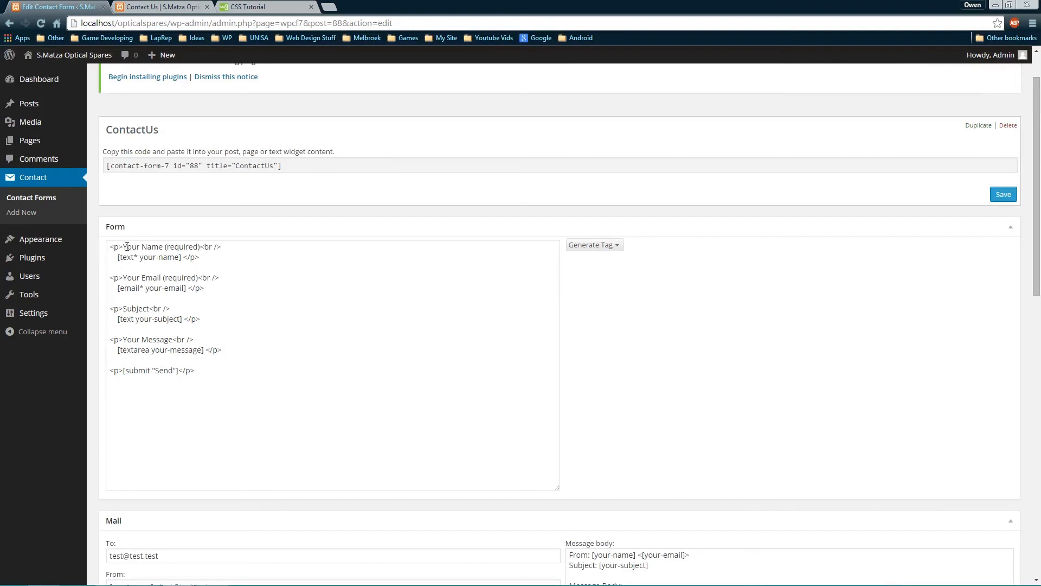
{"action": "left_click_drag", "start_coordinate": [124, 247], "coordinate": [230, 247]}
{"action": "left_click", "coordinate": [230, 247]}
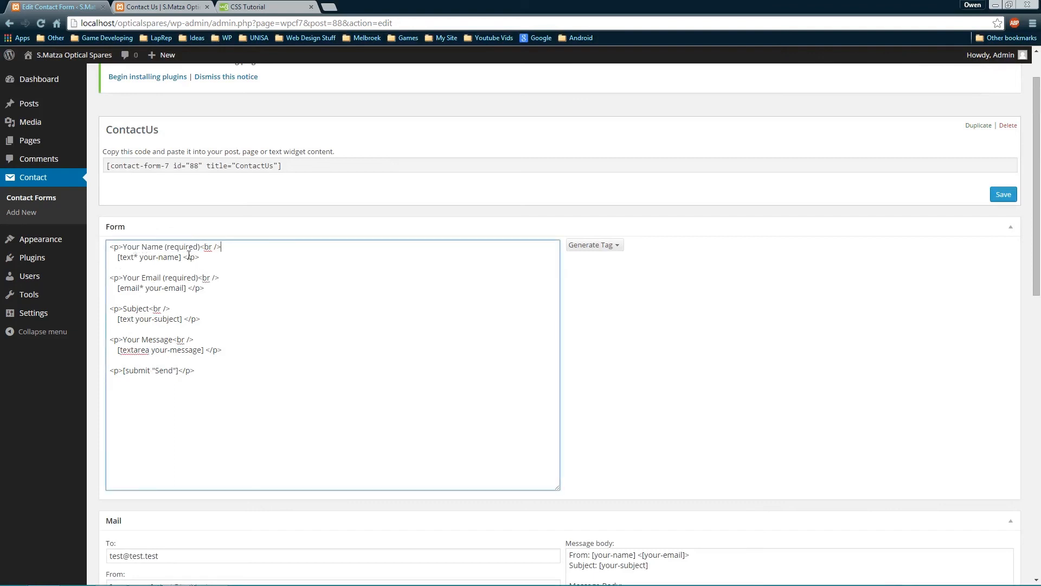
{"action": "left_click_drag", "start_coordinate": [124, 247], "coordinate": [143, 262]}
{"action": "left_click", "coordinate": [202, 247]}
{"action": "left_click", "coordinate": [187, 278]}
{"action": "left_click_drag", "start_coordinate": [124, 277], "coordinate": [176, 278]}
Delete the Subject paragraph with [text your-subject] from the form template
{"action": "left_click_drag", "start_coordinate": [123, 308], "coordinate": [147, 309]}
{"action": "left_click_drag", "start_coordinate": [215, 318], "coordinate": [219, 292]}
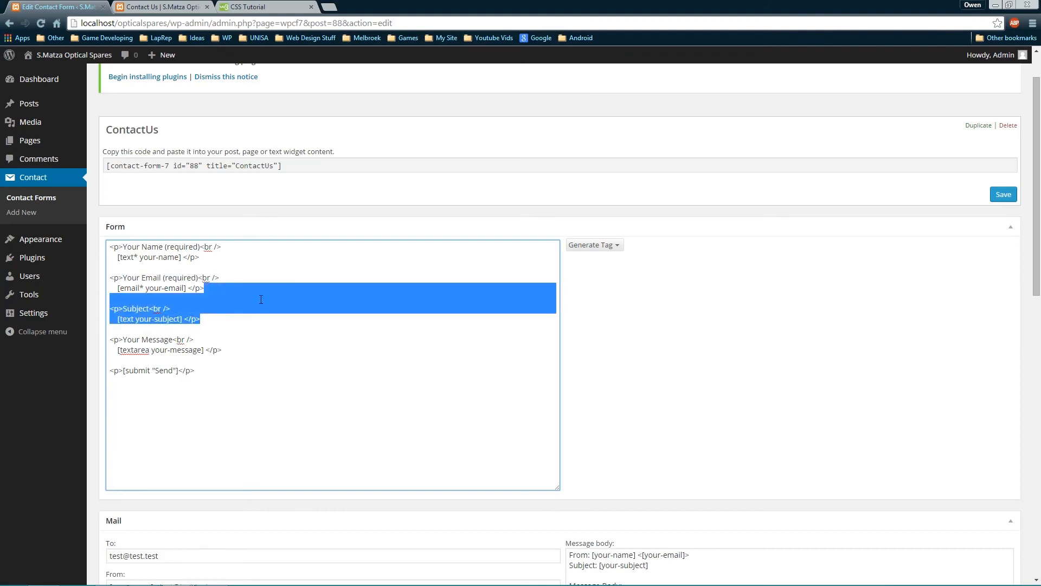
{"action": "key", "text": "Delete"}
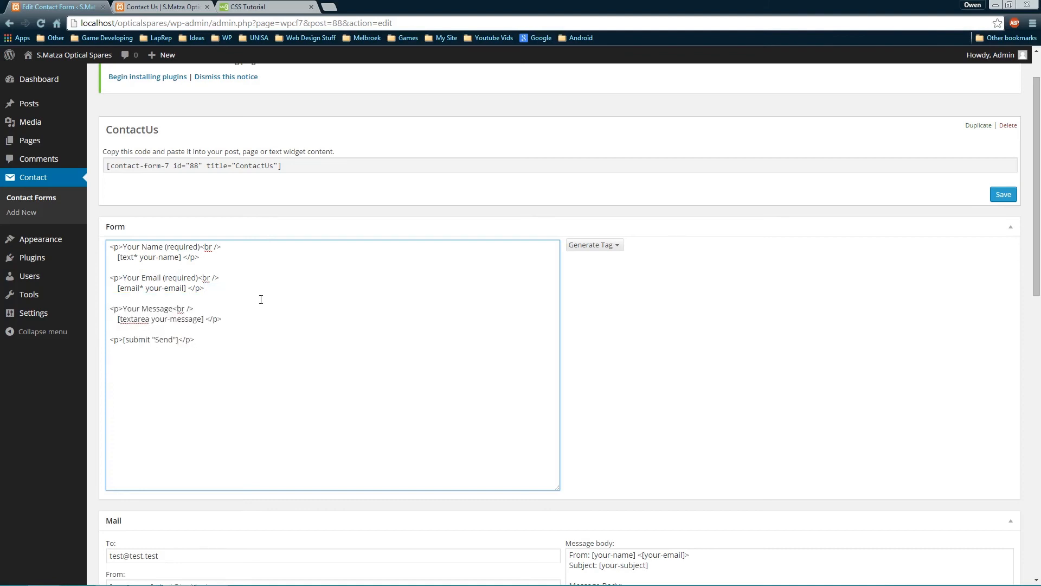
{"action": "left_click_drag", "start_coordinate": [133, 318], "coordinate": [378, 421]}
{"action": "left_click", "coordinate": [165, 339]}
Replace the Mail Subject placeholder with 'Email from S.Matza Website'
{"action": "scroll", "coordinate": [366, 404], "scroll_direction": "down", "scroll_amount": 3}
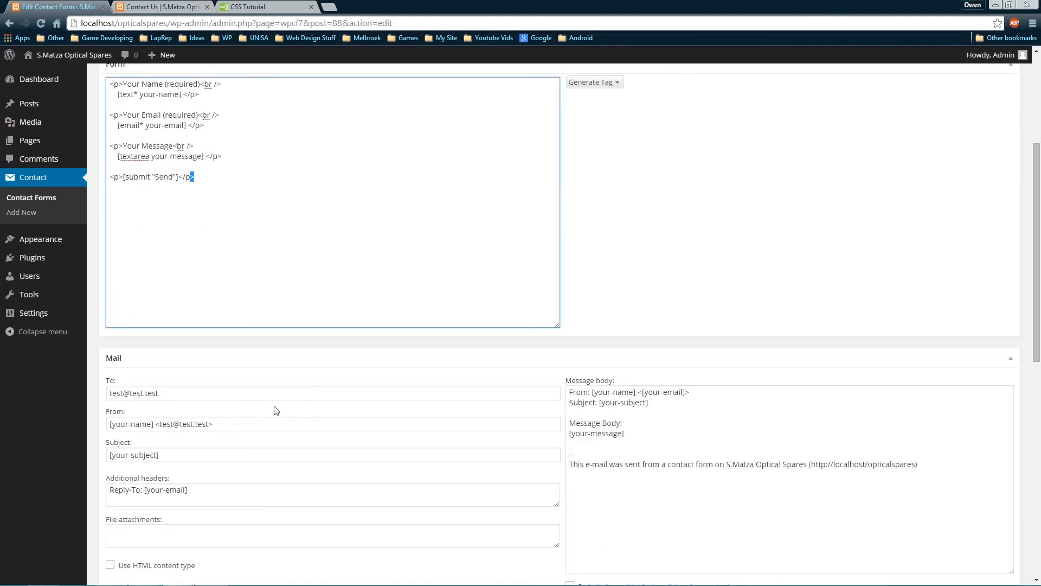
{"action": "scroll", "coordinate": [244, 303], "scroll_direction": "down", "scroll_amount": 1}
{"action": "scroll", "coordinate": [268, 309], "scroll_direction": "up", "scroll_amount": 4}
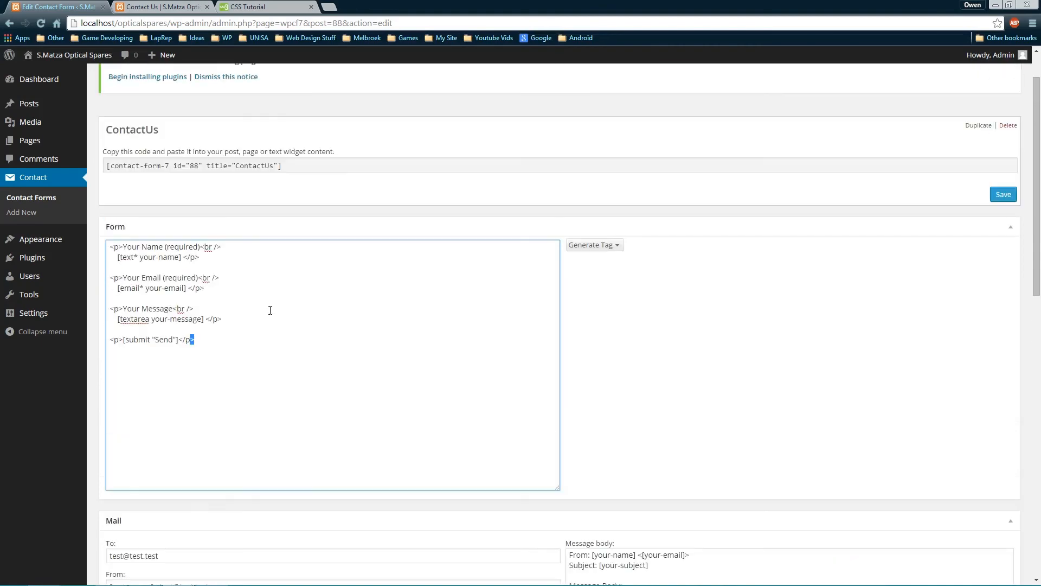
{"action": "scroll", "coordinate": [237, 341], "scroll_direction": "down", "scroll_amount": 4}
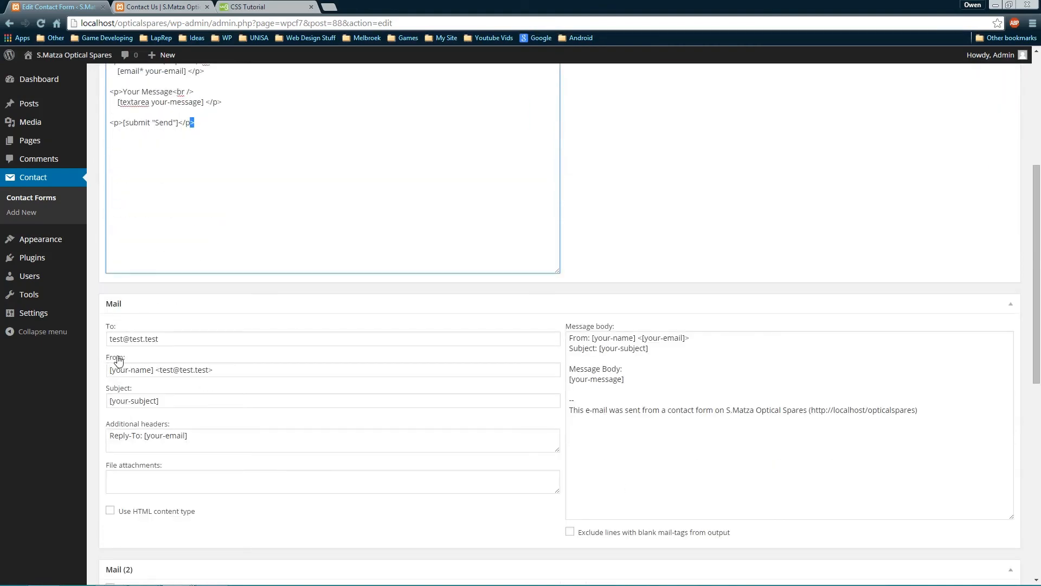
{"action": "scroll", "coordinate": [300, 255], "scroll_direction": "up", "scroll_amount": 4}
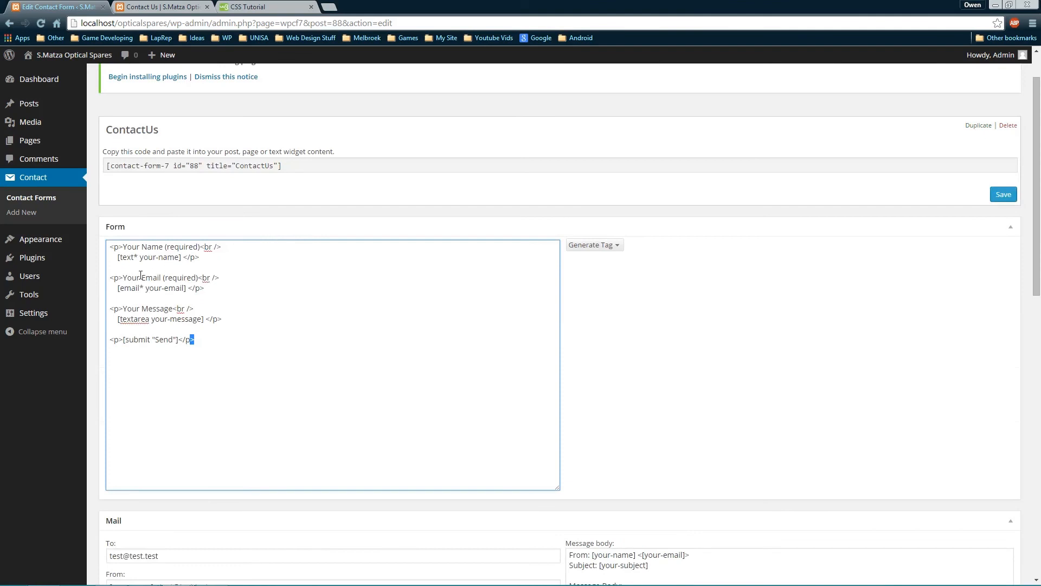
{"action": "left_click_drag", "start_coordinate": [129, 246], "coordinate": [164, 247]}
{"action": "scroll", "coordinate": [298, 342], "scroll_direction": "down", "scroll_amount": 3}
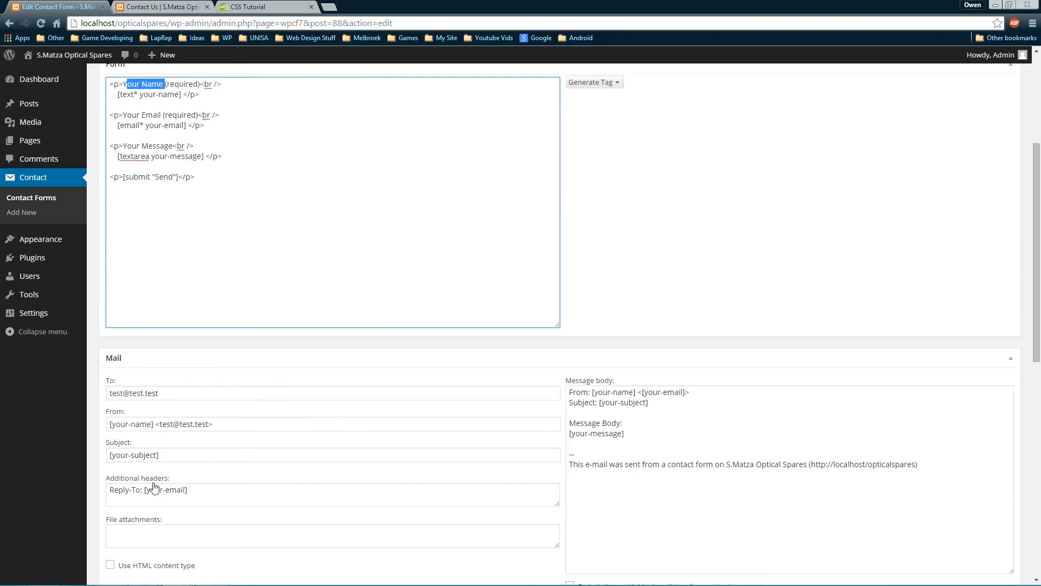
{"action": "left_click_drag", "start_coordinate": [165, 455], "coordinate": [95, 504]}
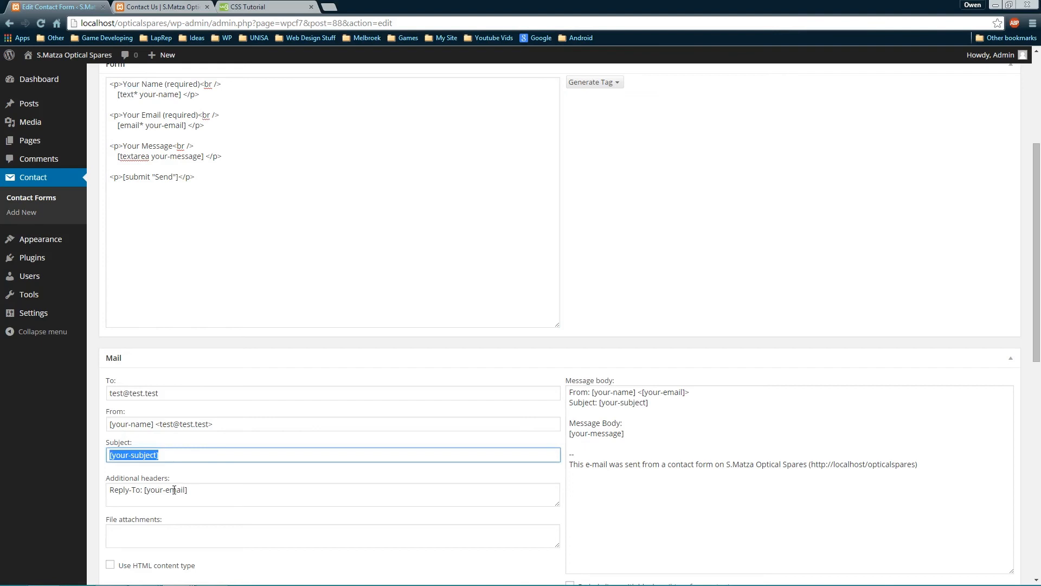
{"action": "type", "text": "Email from S.Matza"}
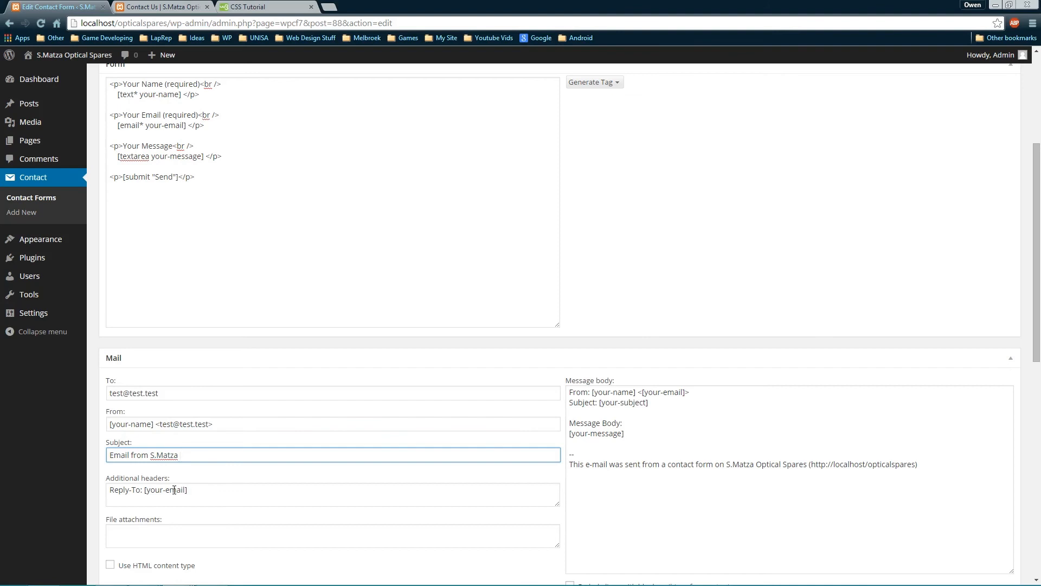
{"action": "type", "text": "Website"}
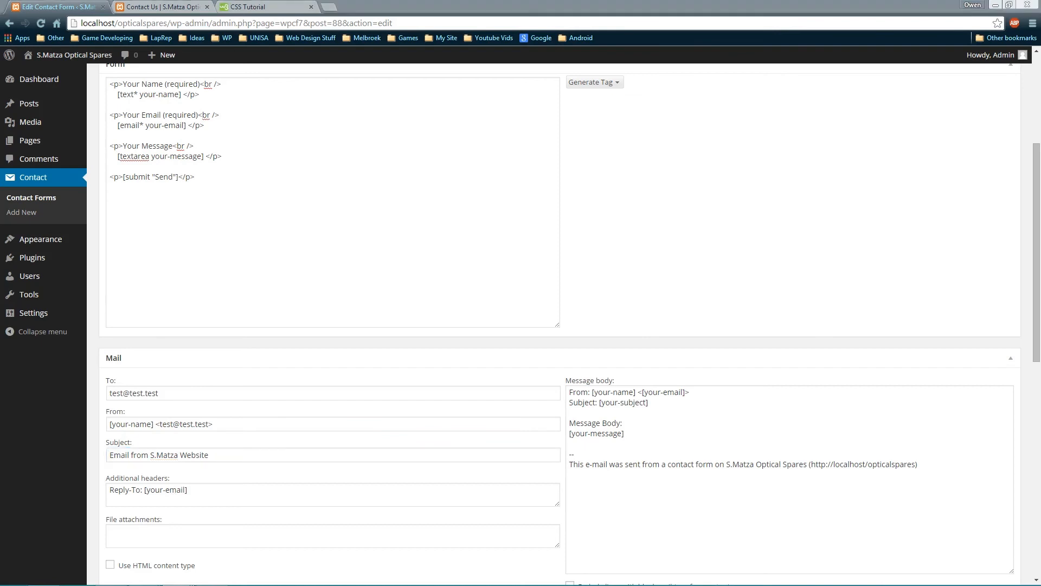
Review the recipient address and additional headers in the Mail settings
{"action": "left_click_drag", "start_coordinate": [177, 391], "coordinate": [12, 414]}
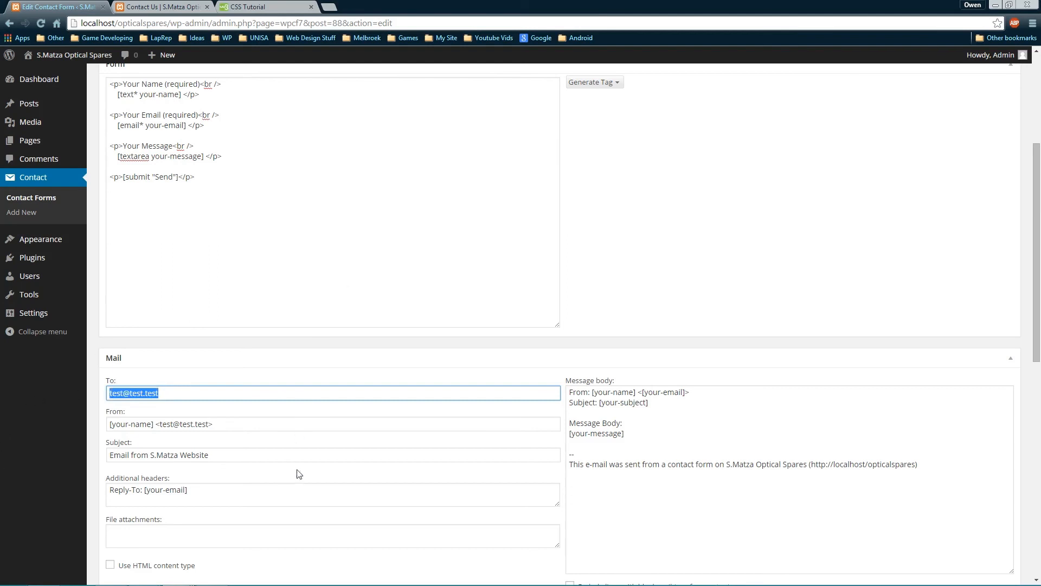
{"action": "scroll", "coordinate": [299, 473], "scroll_direction": "down", "scroll_amount": 2}
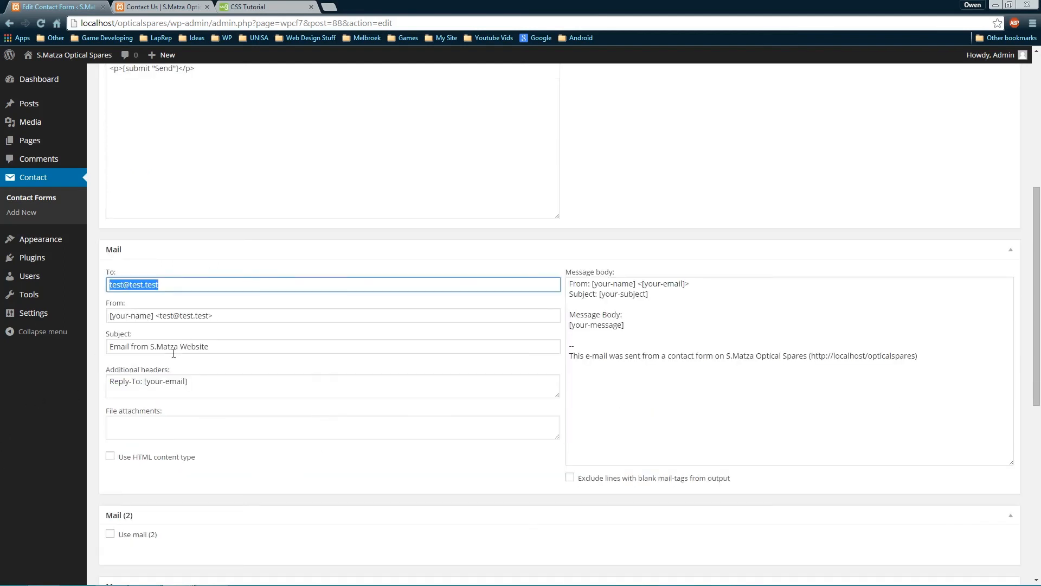
{"action": "left_click", "coordinate": [151, 379]}
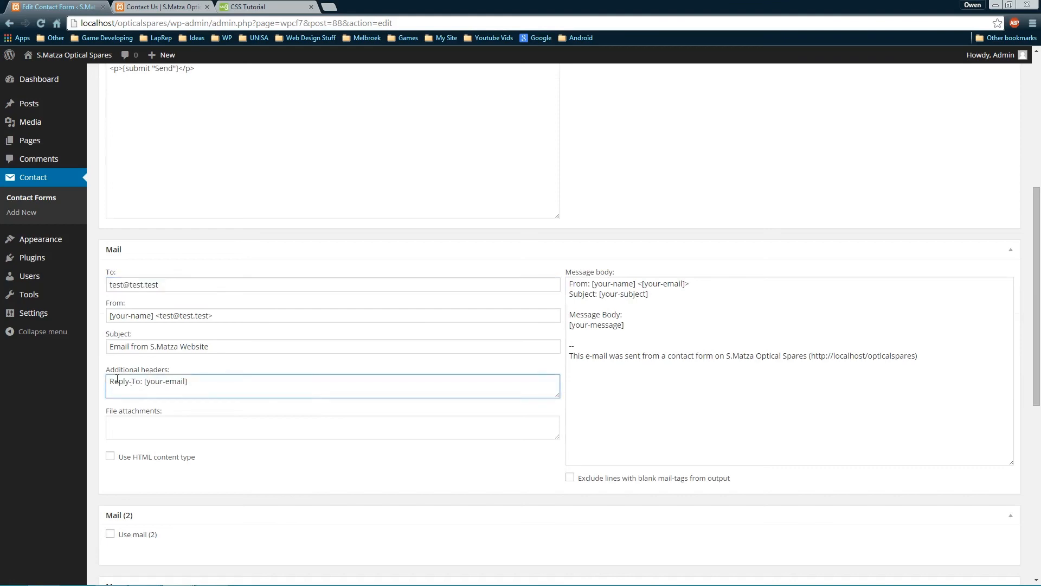
{"action": "scroll", "coordinate": [270, 342], "scroll_direction": "up", "scroll_amount": 5}
{"action": "scroll", "coordinate": [280, 347], "scroll_direction": "down", "scroll_amount": 6}
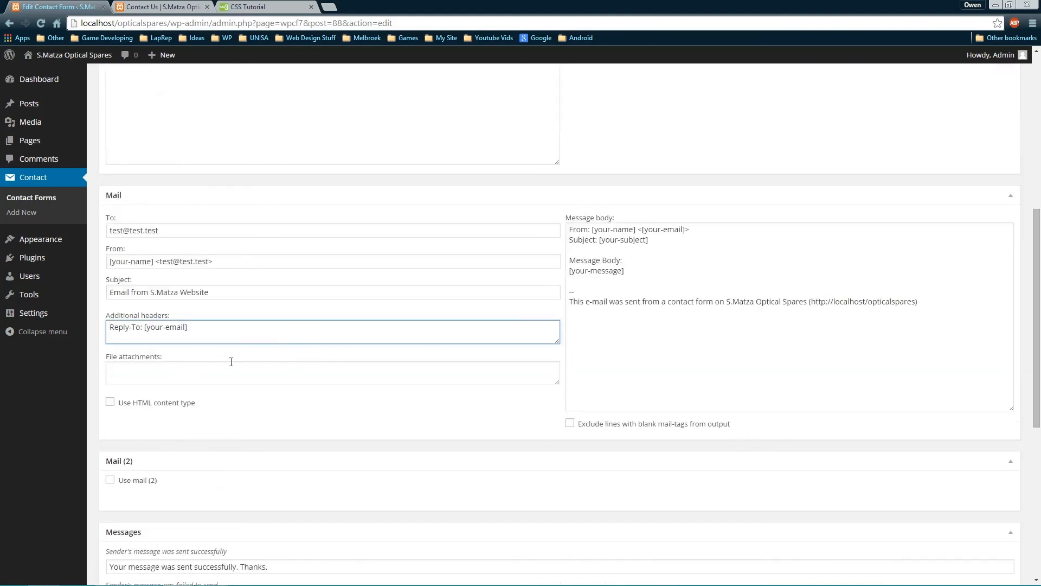
Copy 'Email from S.Matza Website' over the [your-subject] tag in the mail body
{"action": "left_click", "coordinate": [682, 243]}
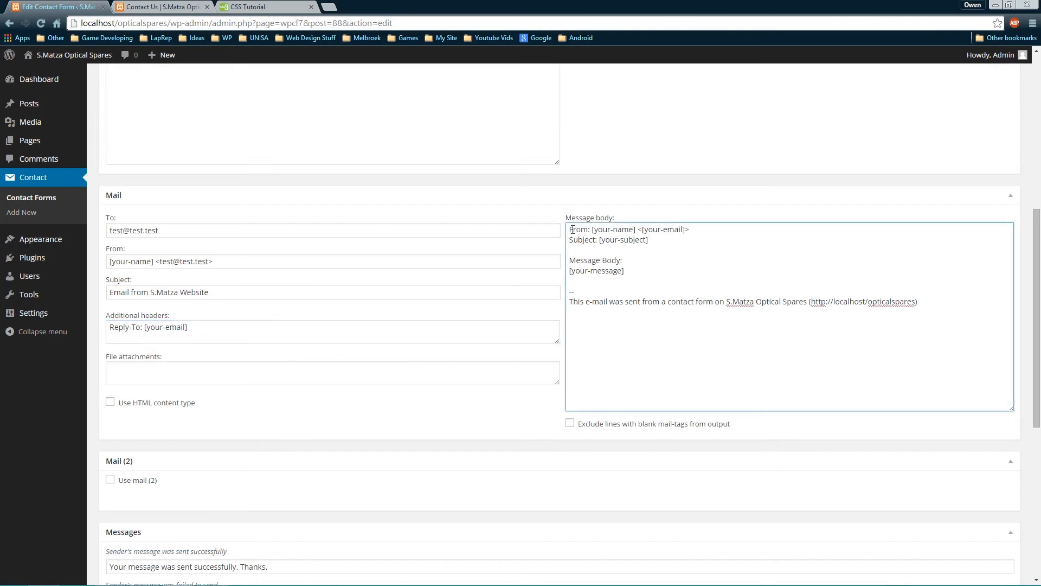
{"action": "left_click_drag", "start_coordinate": [217, 287], "coordinate": [93, 295]}
{"action": "key", "text": "ctrl+c"}
{"action": "left_click", "coordinate": [592, 230]}
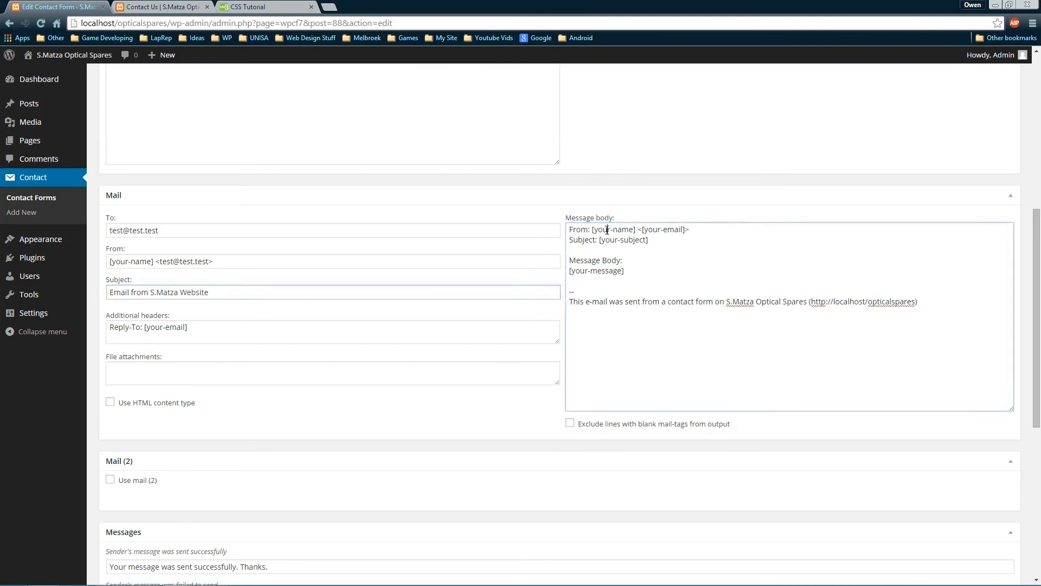
{"action": "left_click_drag", "start_coordinate": [591, 230], "coordinate": [680, 232]}
{"action": "left_click", "coordinate": [689, 230]}
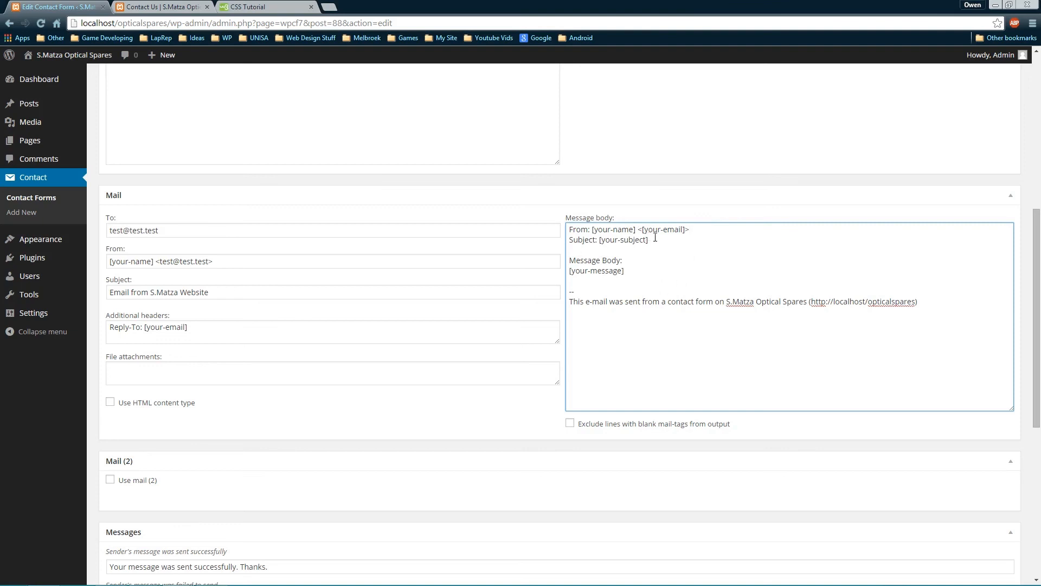
{"action": "left_click_drag", "start_coordinate": [655, 237], "coordinate": [599, 240]}
{"action": "key", "text": "ctrl+v"}
{"action": "left_click", "coordinate": [265, 293]}
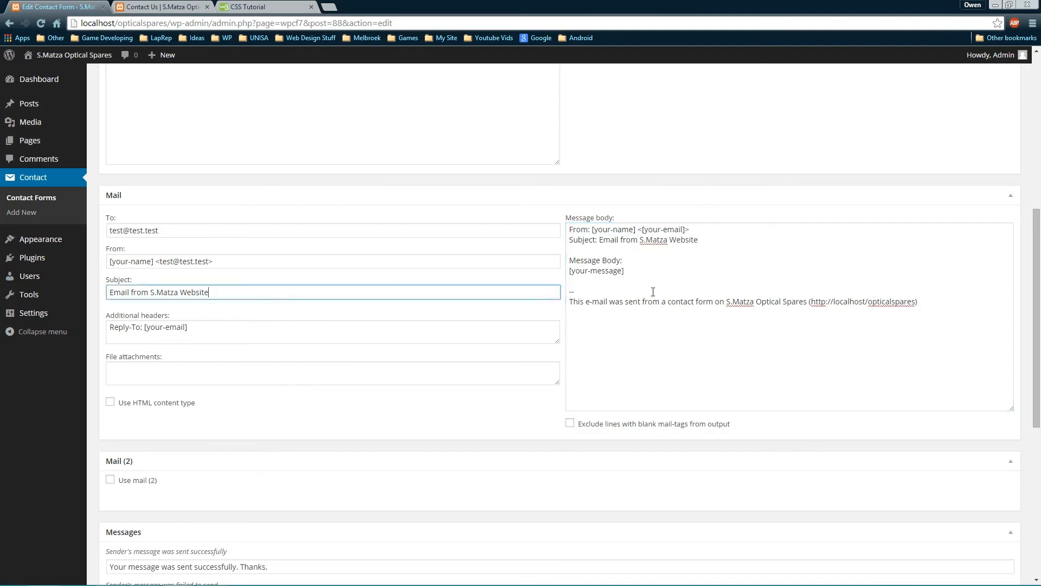
Check the mail body's footer line and site address, then scroll down to Messages
{"action": "scroll", "coordinate": [270, 332], "scroll_direction": "up", "scroll_amount": 6}
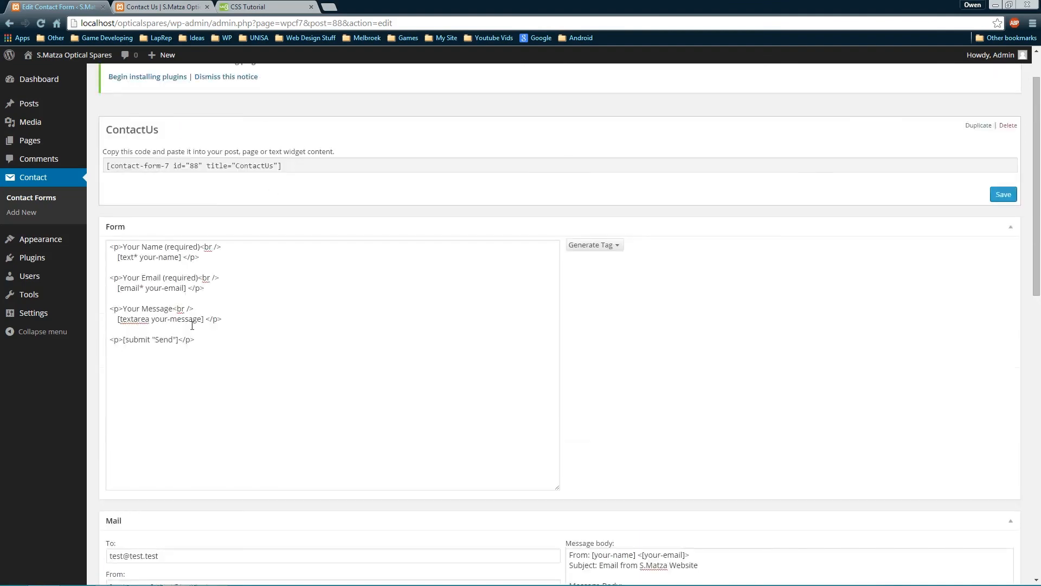
{"action": "scroll", "coordinate": [692, 423], "scroll_direction": "down", "scroll_amount": 3}
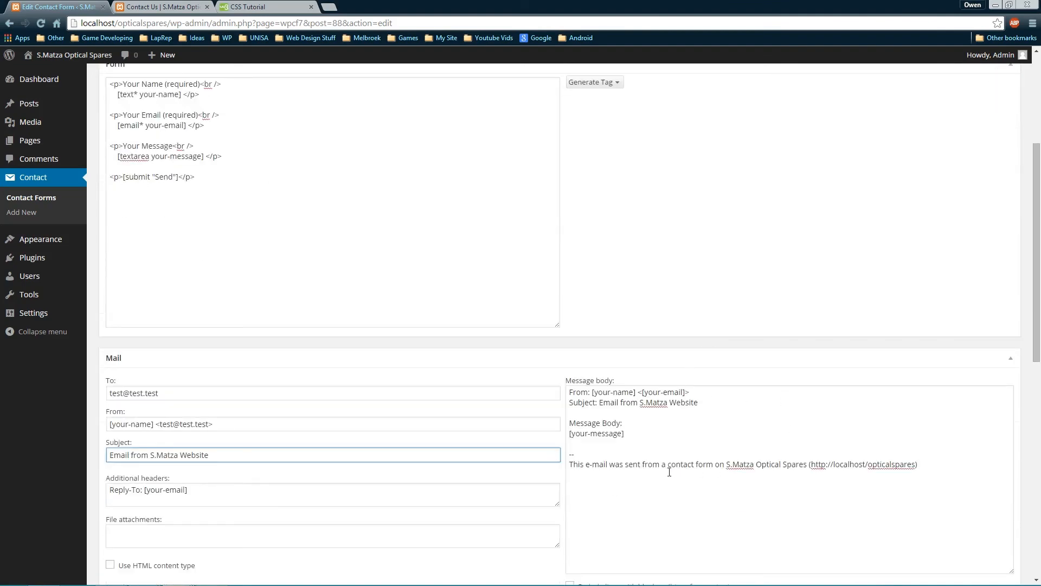
{"action": "left_click_drag", "start_coordinate": [591, 464], "coordinate": [711, 466]}
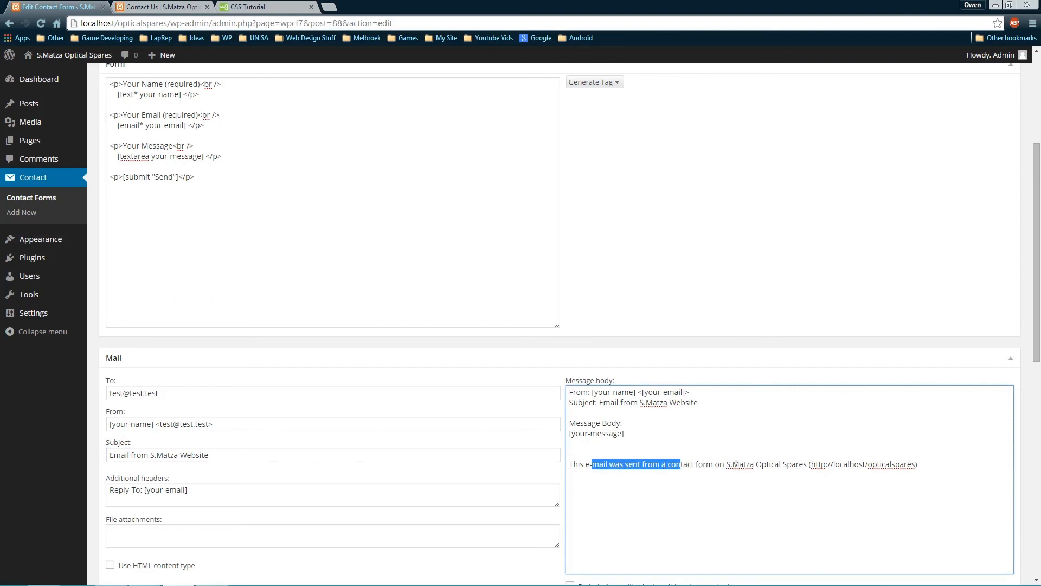
{"action": "left_click", "coordinate": [772, 465]}
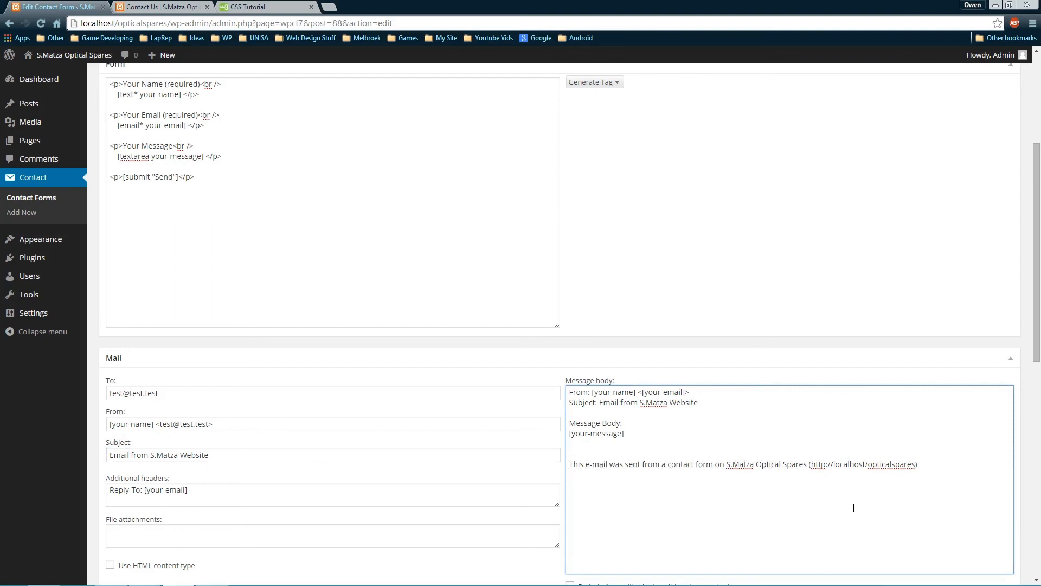
{"action": "left_click_drag", "start_coordinate": [944, 465], "coordinate": [806, 469]}
{"action": "left_click", "coordinate": [919, 471]}
{"action": "scroll", "coordinate": [847, 481], "scroll_direction": "down", "scroll_amount": 4}
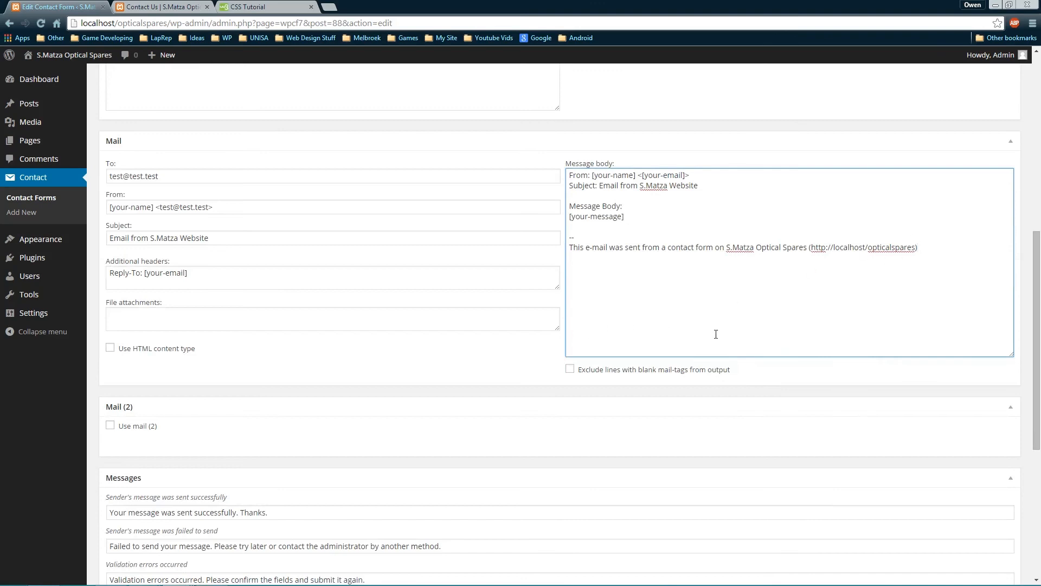
{"action": "scroll", "coordinate": [716, 332], "scroll_direction": "down", "scroll_amount": 5}
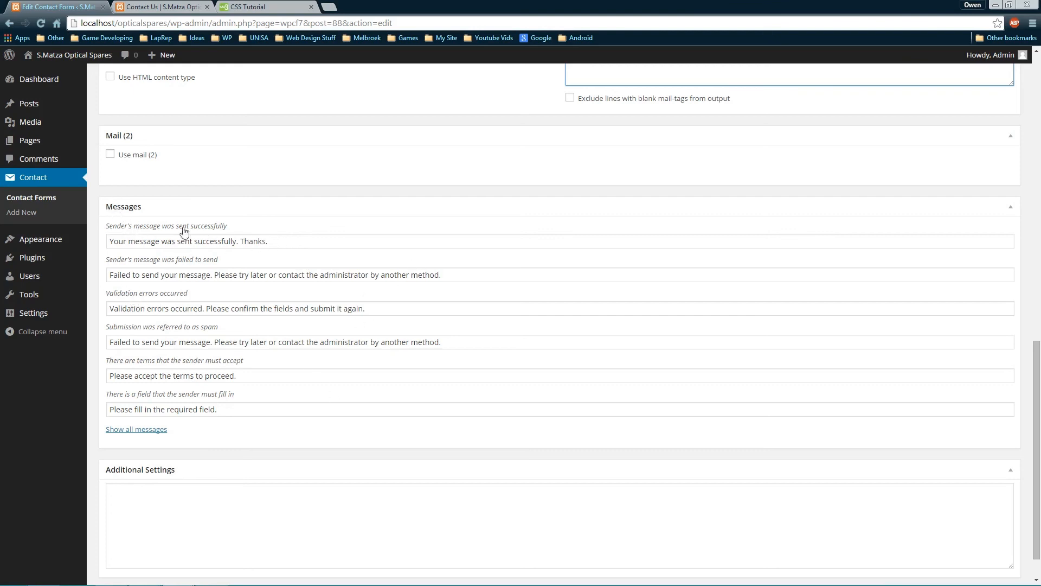
Save the ContactUs contact form and select its shortcode field for copying
{"action": "left_click", "coordinate": [287, 236]}
{"action": "scroll", "coordinate": [600, 317], "scroll_direction": "down", "scroll_amount": 2}
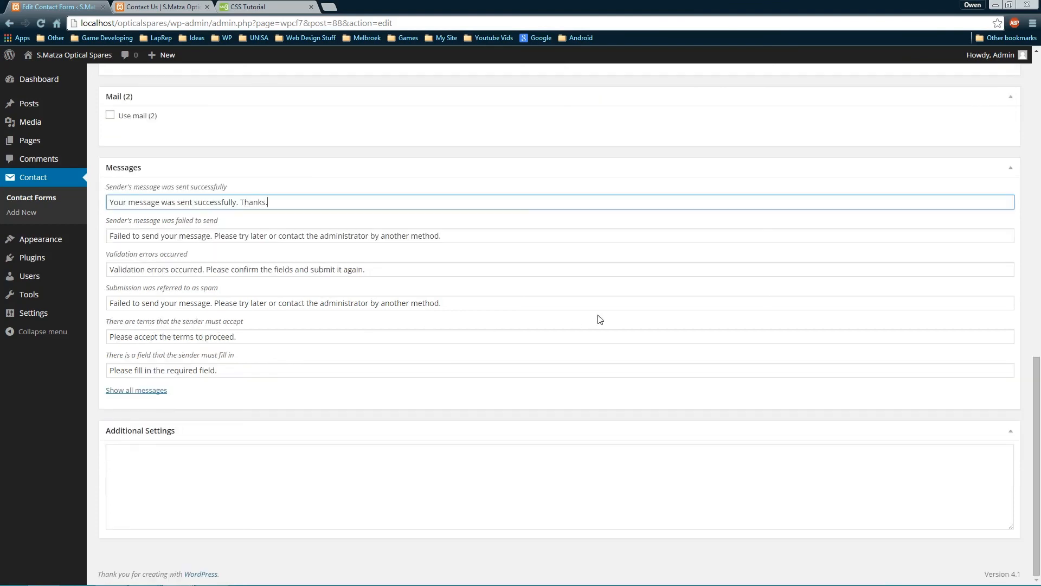
{"action": "scroll", "coordinate": [544, 327], "scroll_direction": "up", "scroll_amount": 10}
{"action": "scroll", "coordinate": [544, 327], "scroll_direction": "up", "scroll_amount": 5}
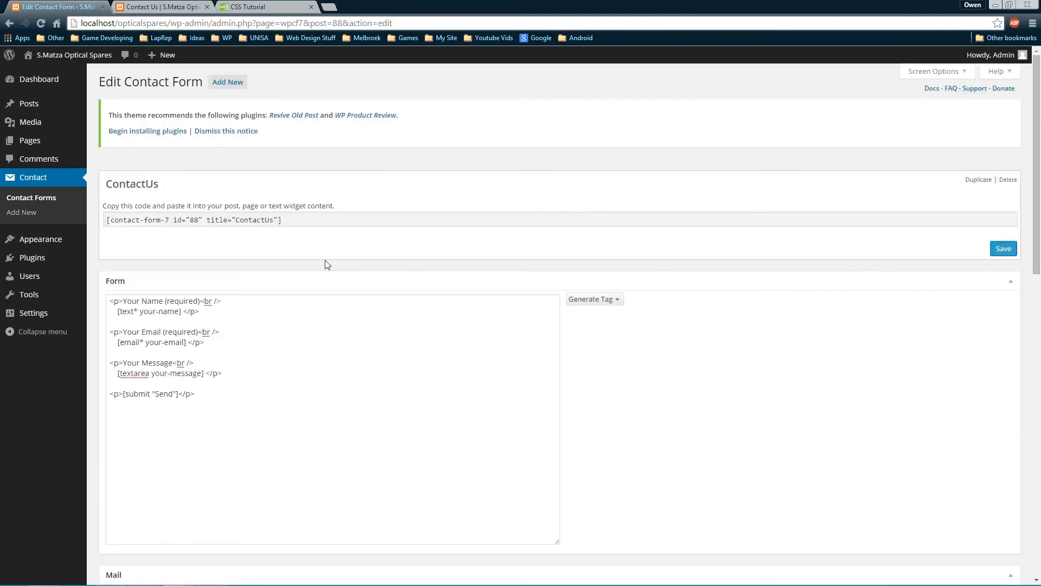
{"action": "left_click", "coordinate": [1004, 249]}
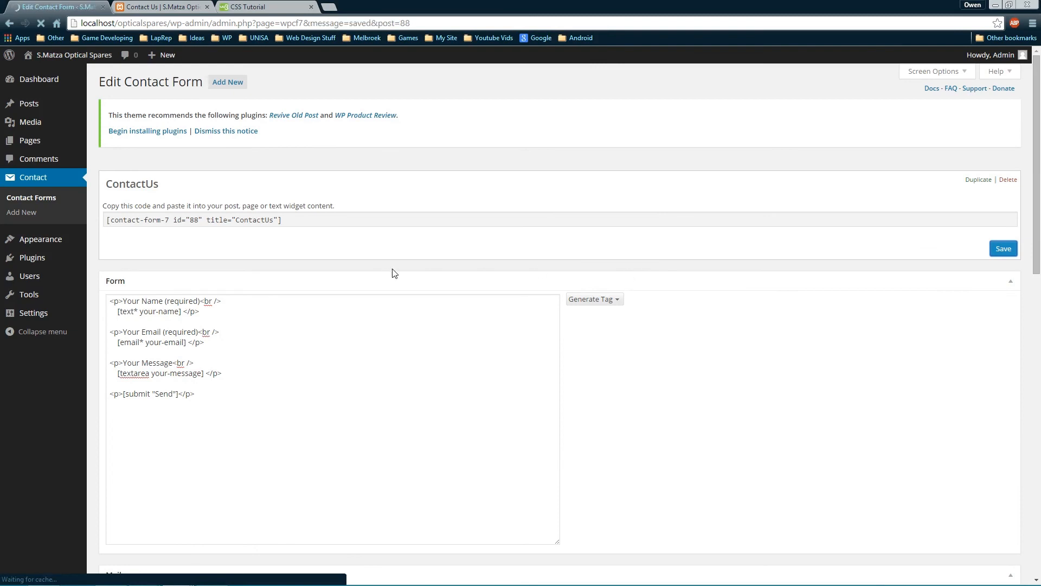
{"action": "left_click", "coordinate": [310, 251]}
{"action": "key", "text": "ctrl+c"}
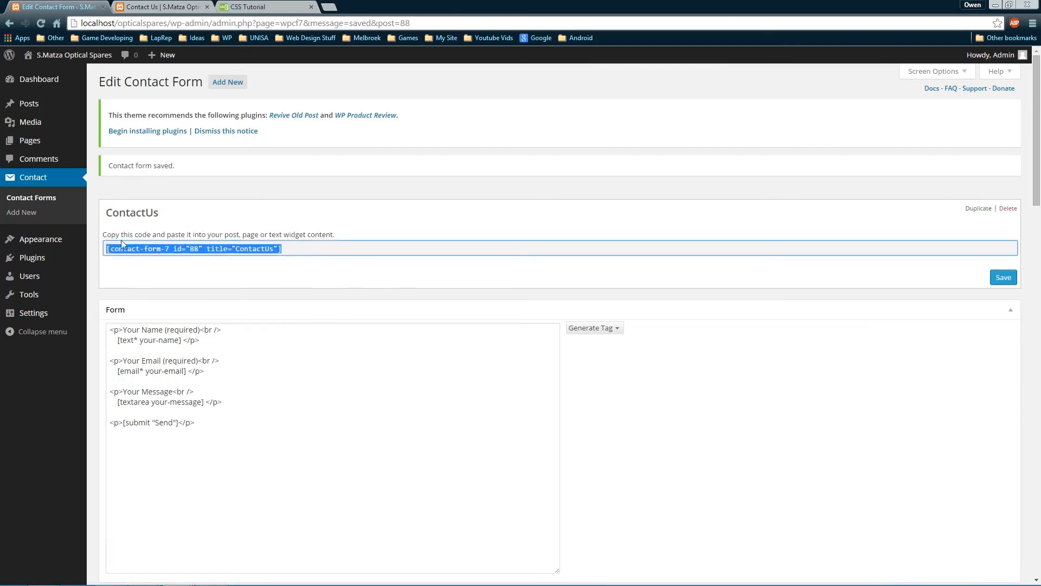
Open the Contact Us page for editing from All Pages
{"action": "left_click", "coordinate": [154, 7]}
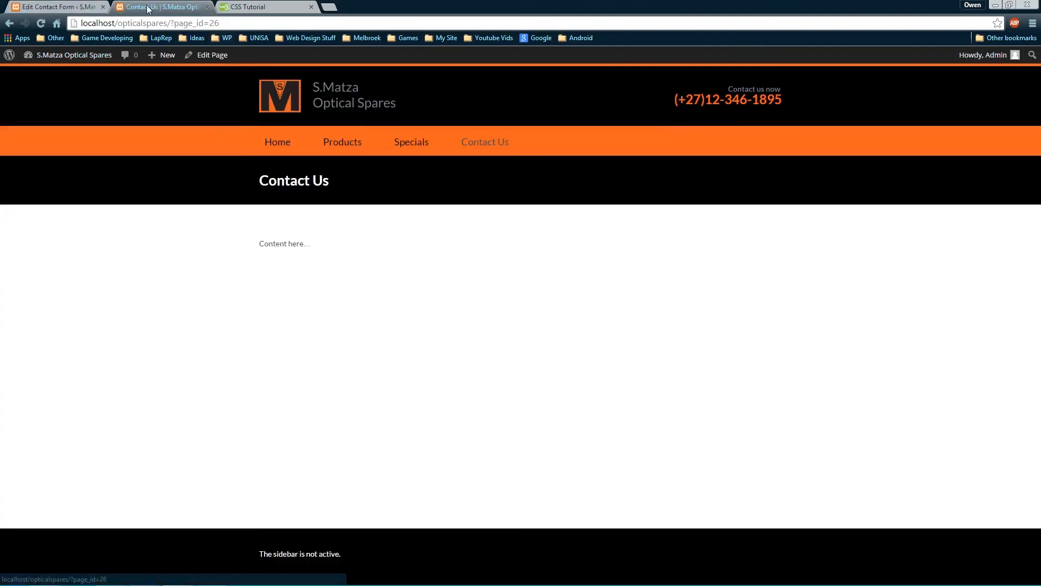
{"action": "left_click", "coordinate": [66, 7]}
{"action": "mouse_move", "coordinate": [32, 141]}
{"action": "left_click", "coordinate": [107, 142]}
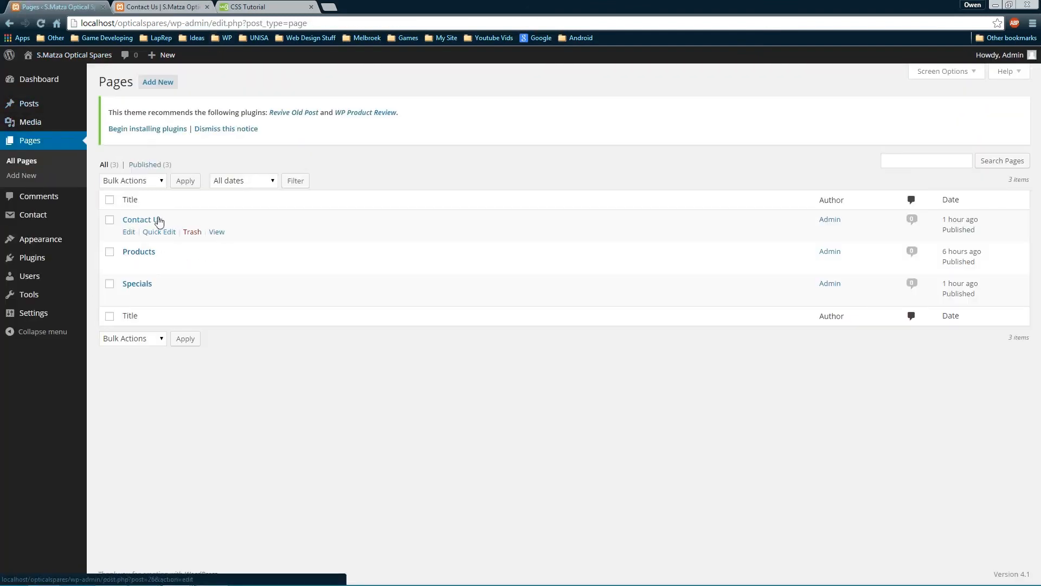
{"action": "left_click", "coordinate": [154, 220]}
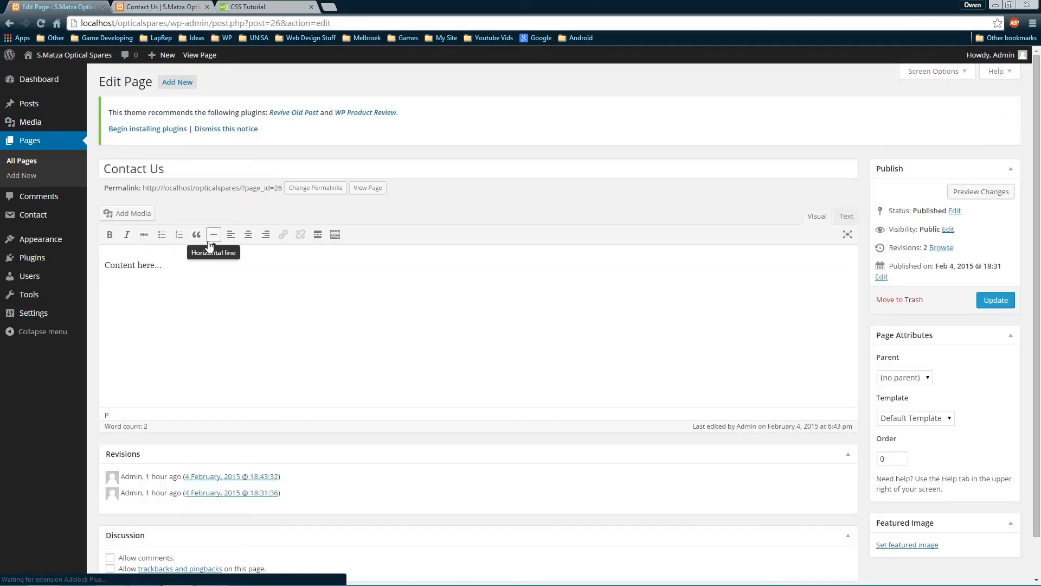
Replace the 'Content here...' placeholder with the form shortcode and update the page
{"action": "key", "text": "ctrl+a"}
{"action": "key", "text": "ctrl+v"}
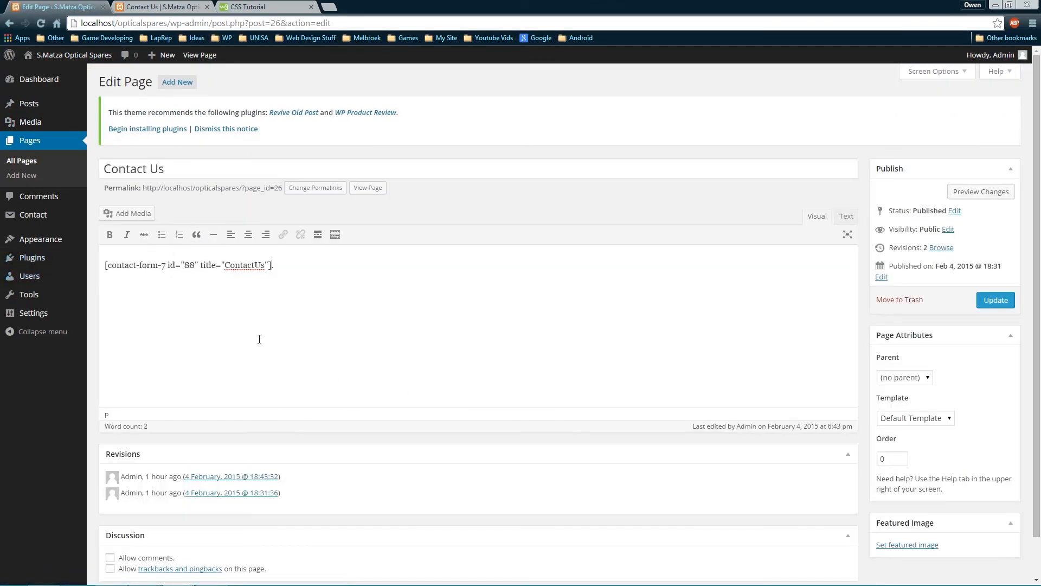
{"action": "key", "text": "ctrl+z"}
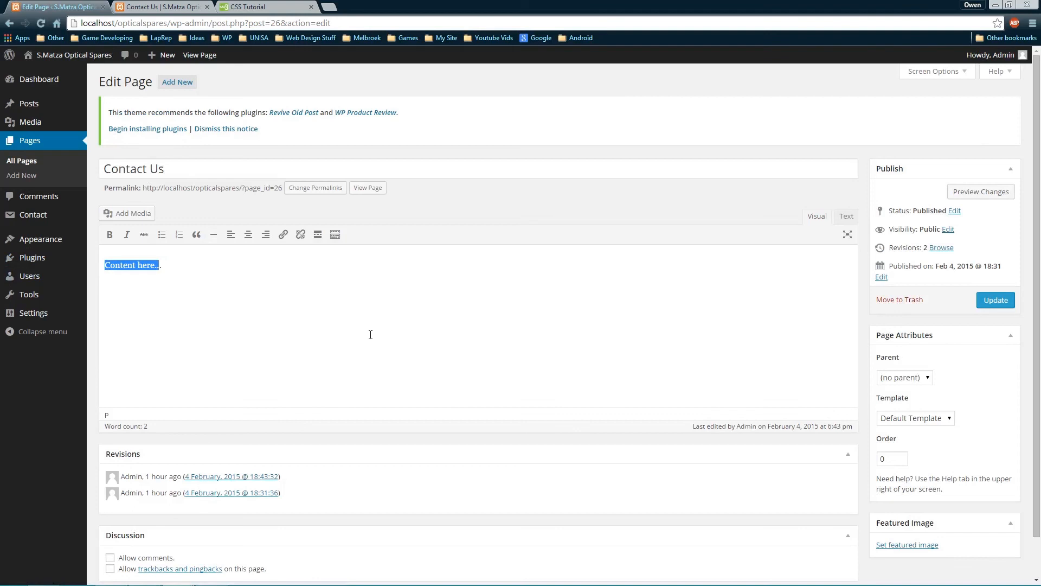
{"action": "key", "text": "ctrl+v"}
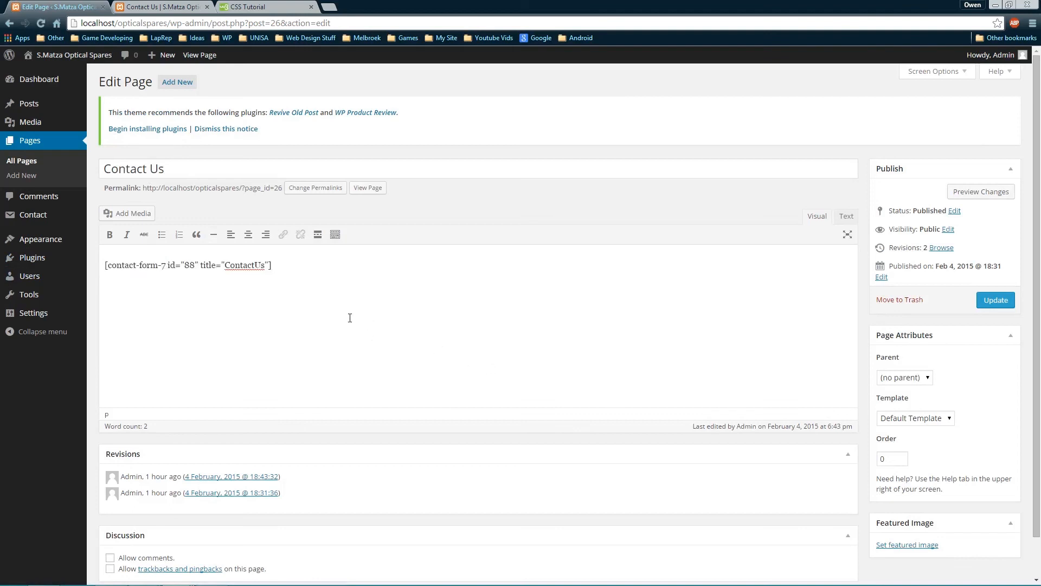
{"action": "left_click", "coordinate": [995, 300]}
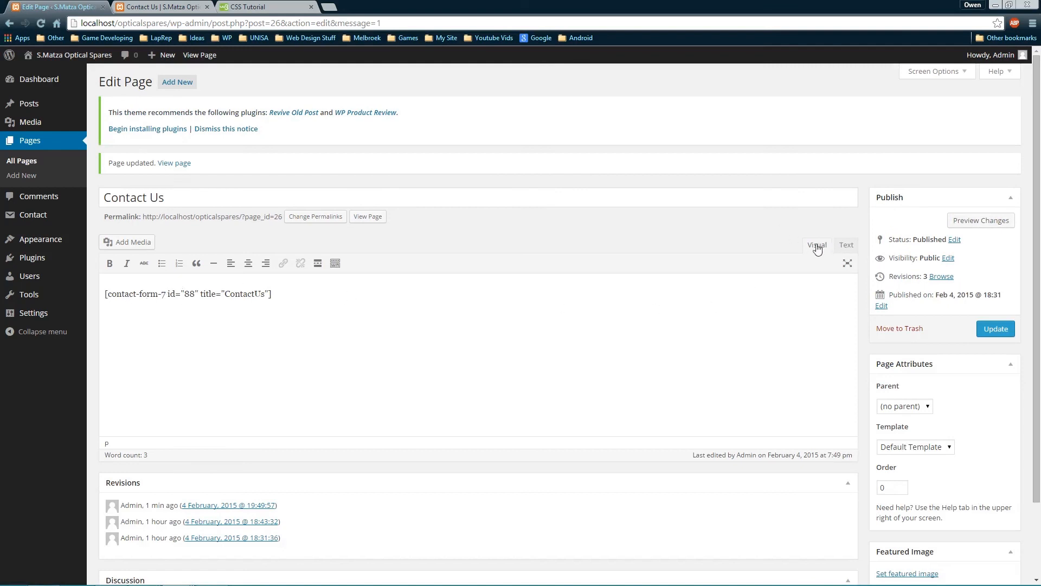
Reload the live Contact Us page to confirm the name, email and message form appears
{"action": "left_click", "coordinate": [845, 248]}
{"action": "left_click", "coordinate": [818, 245]}
{"action": "left_click", "coordinate": [181, 8]}
{"action": "key", "text": "F5"}
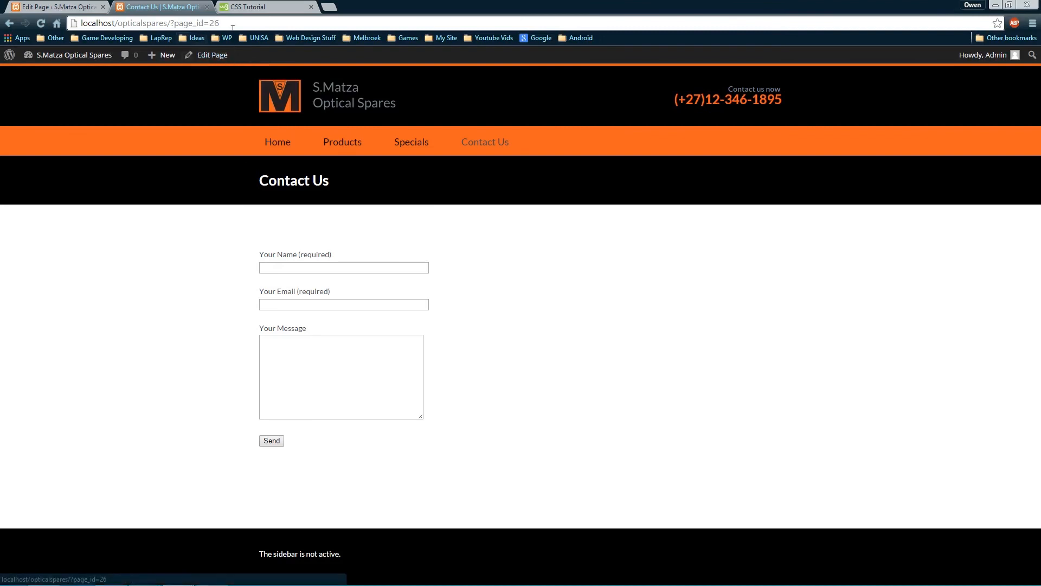
{"action": "left_click", "coordinate": [55, 6]}
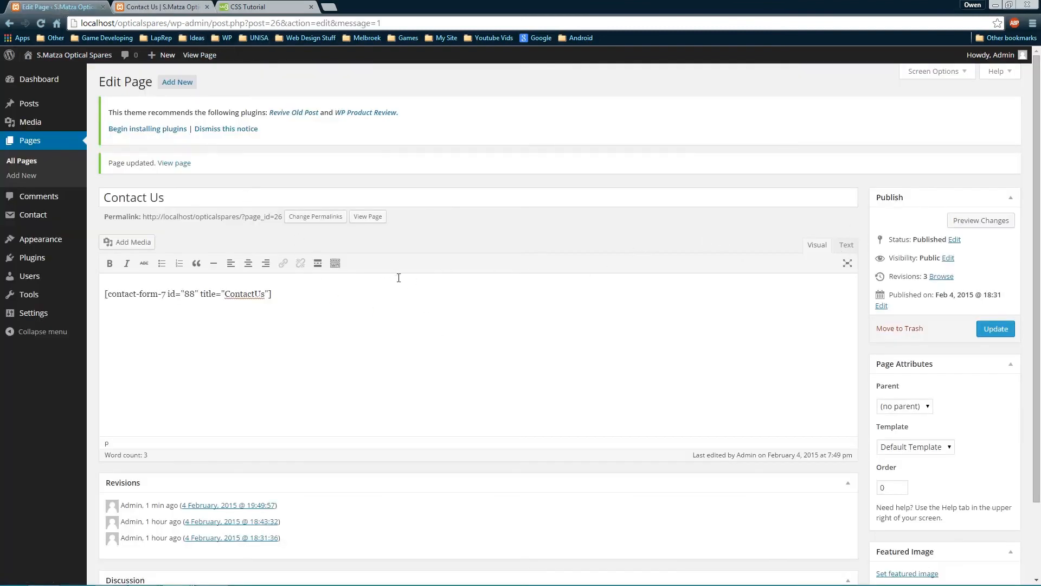
In the Text editor, add <table> and <tr> tags above the form shortcode
{"action": "left_click", "coordinate": [845, 245]}
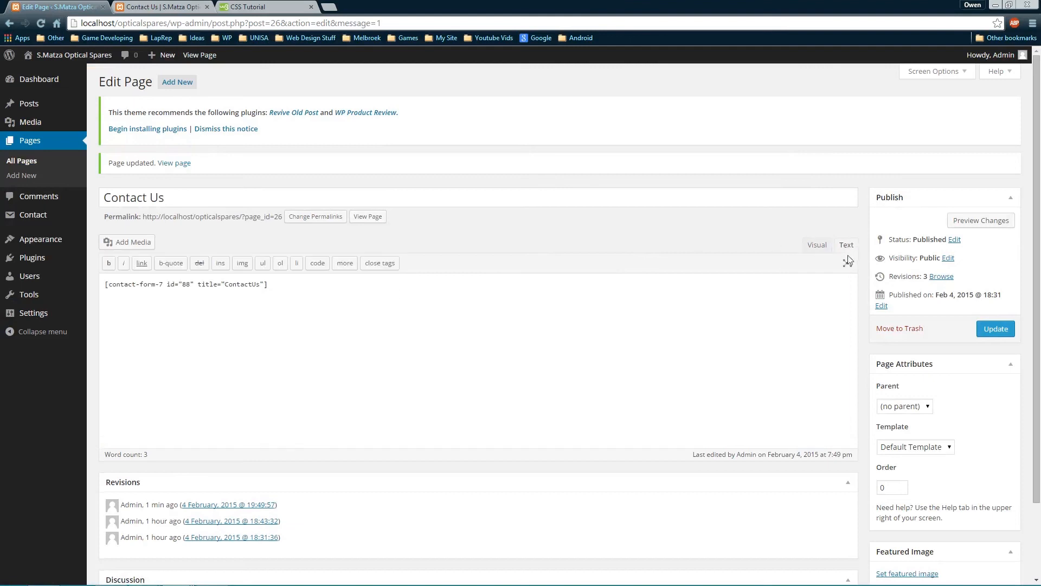
{"action": "left_click", "coordinate": [327, 284]}
{"action": "key", "text": "Home"}
{"action": "key", "text": "Return"}
{"action": "key", "text": "Up"}
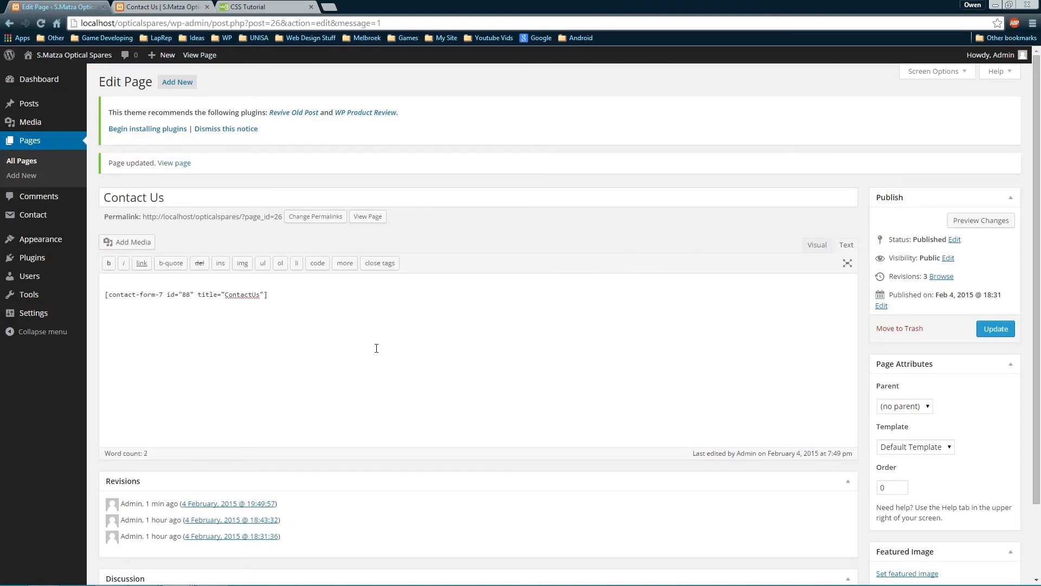
{"action": "type", "text": "<table"}
{"action": "type", "text": "</"}
{"action": "type", "text": "table>"}
{"action": "key", "text": "Return"}
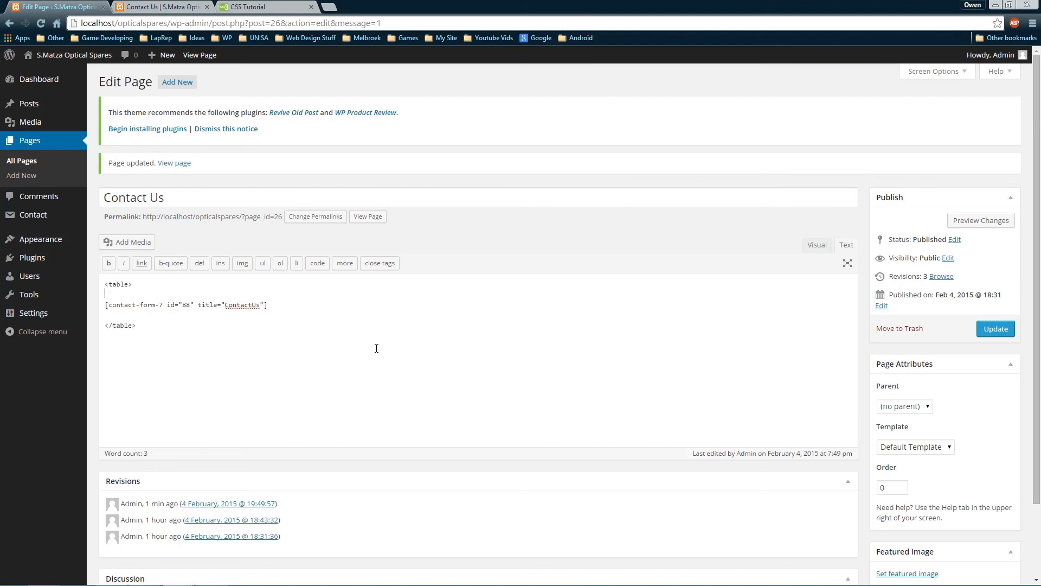
{"action": "type", "text": "<tr> </tr>"}
Wrap the shortcode in a <td> cell on its own line
{"action": "key", "text": "Tab"}
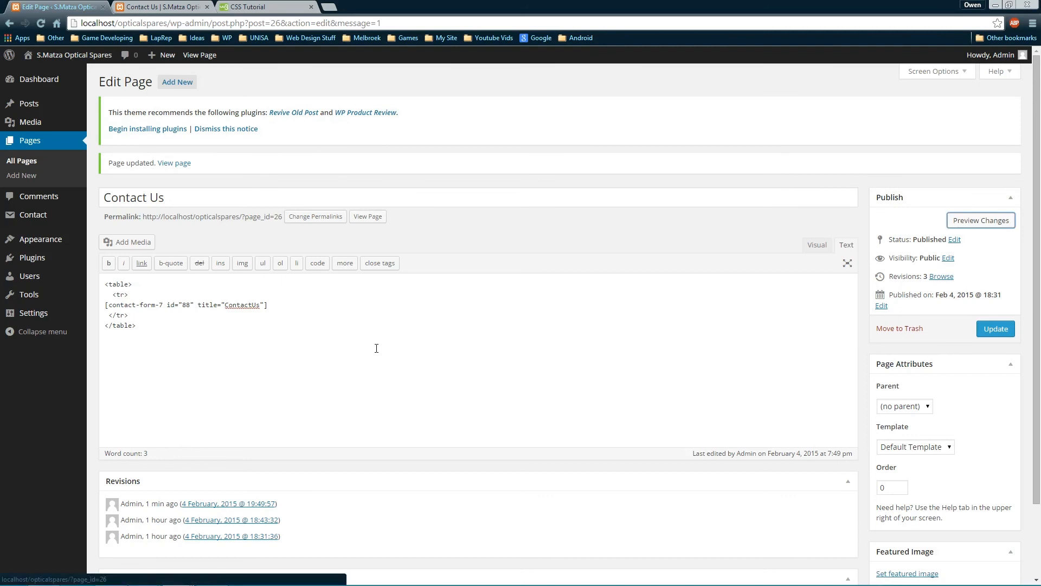
{"action": "key", "text": "shift+Tab"}
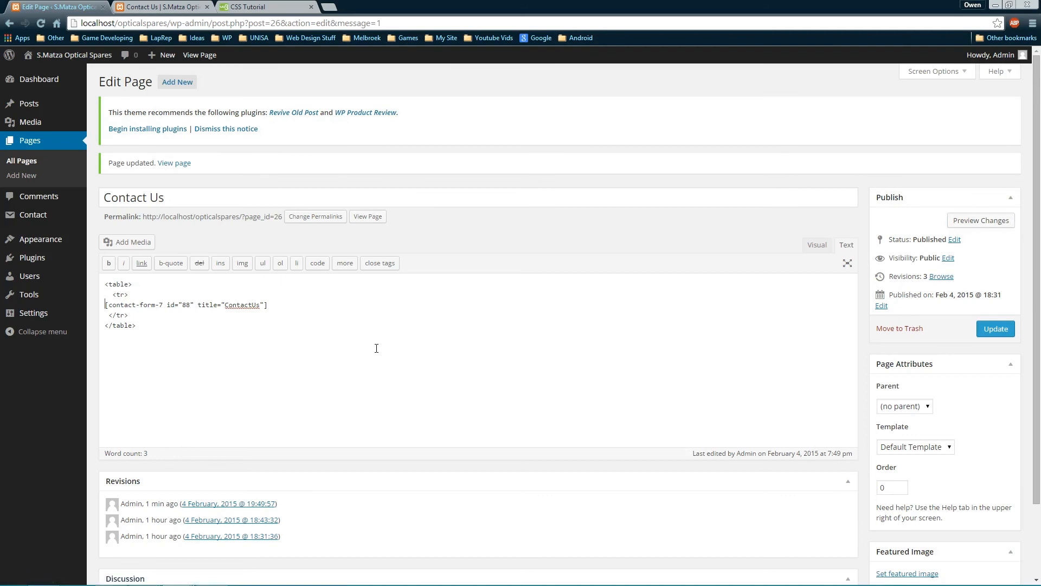
{"action": "key", "text": "Tab"}
{"action": "key", "text": "shift+Tab"}
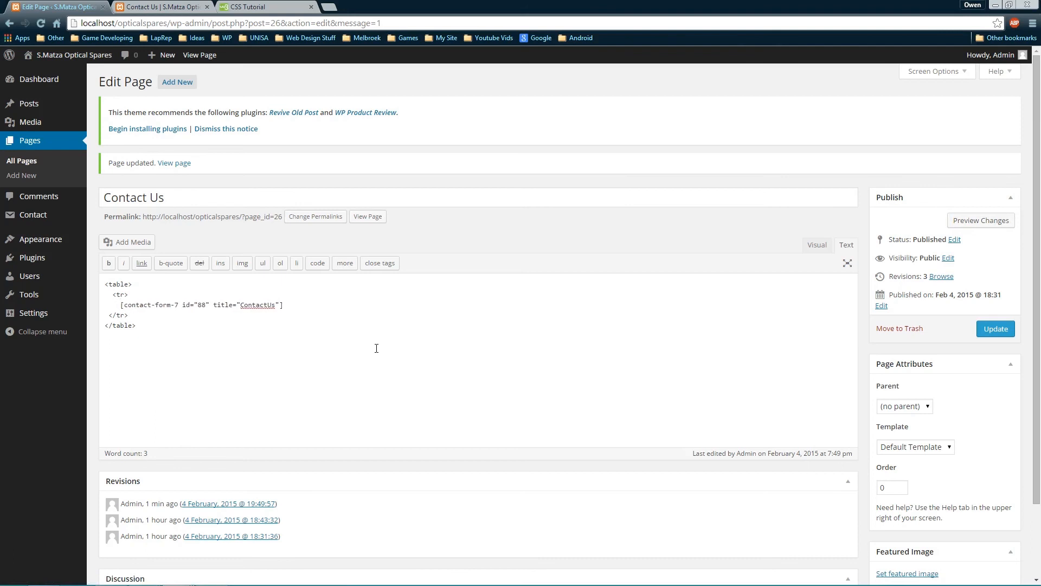
{"action": "type", "text": "<td>"}
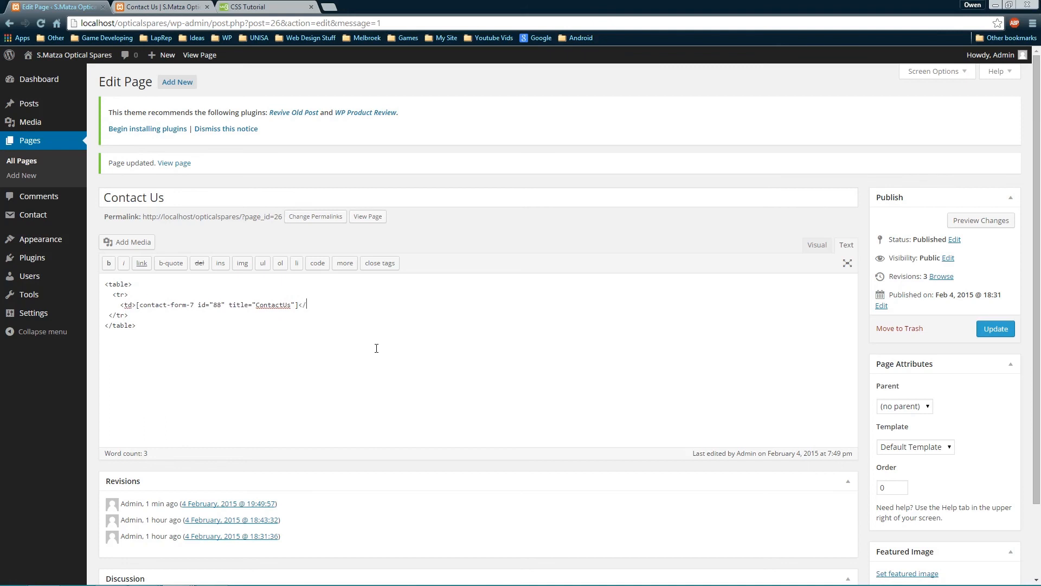
{"action": "type", "text": "td>"}
{"action": "key", "text": "Return"}
{"action": "key", "text": "Tab"}
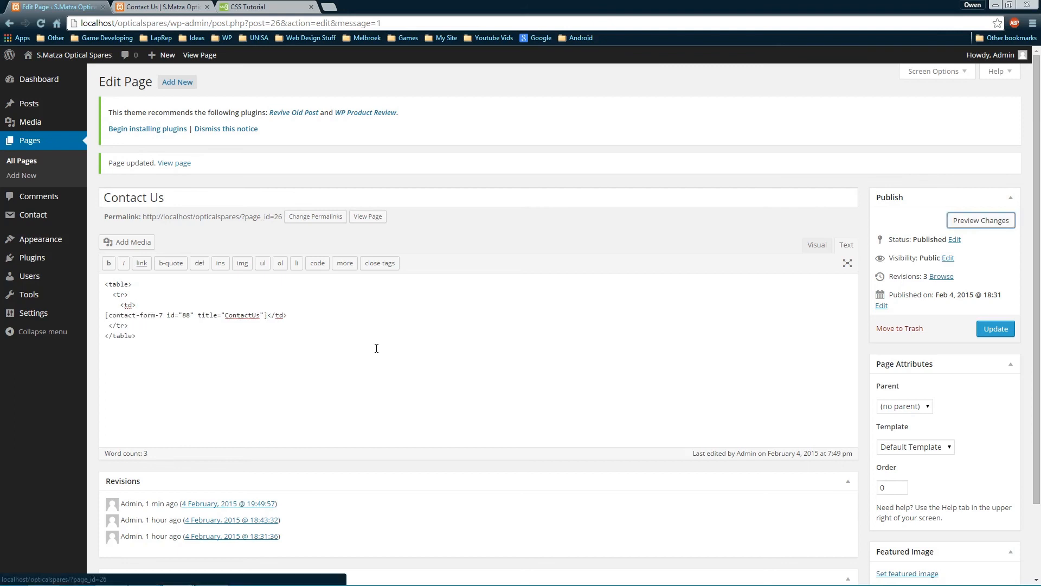
{"action": "key", "text": "shift+Tab"}
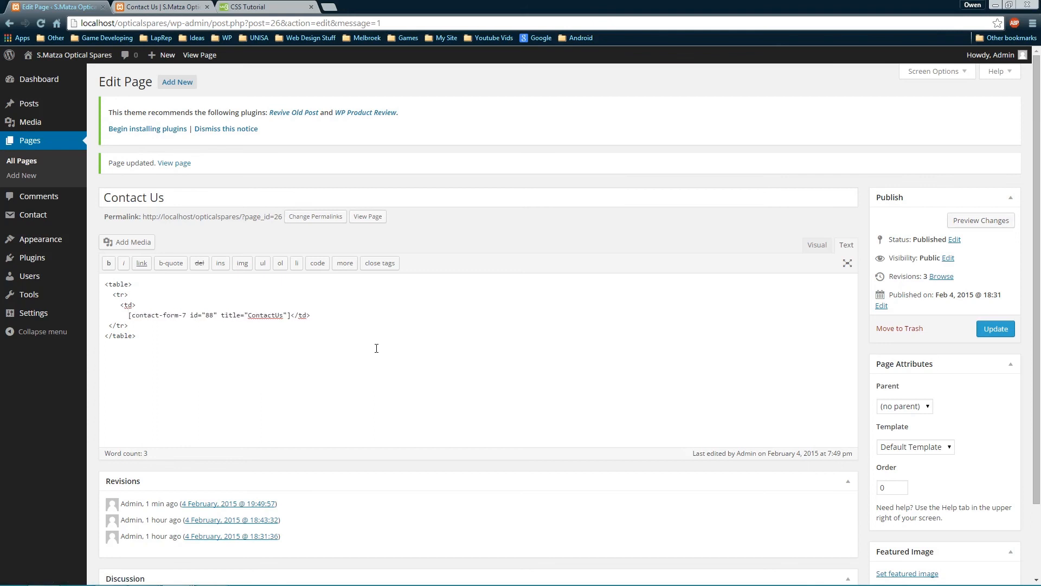
{"action": "key", "text": "Return"}
Update the page and reload the live Contact Us page to check the table
{"action": "left_click", "coordinate": [994, 329]}
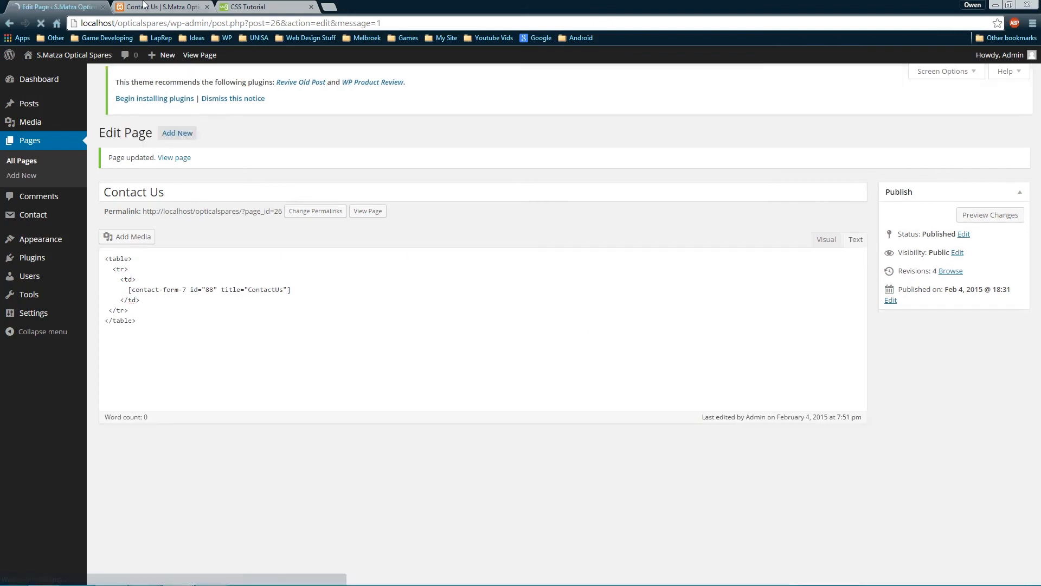
{"action": "left_click", "coordinate": [144, 6]}
{"action": "key", "text": "F5"}
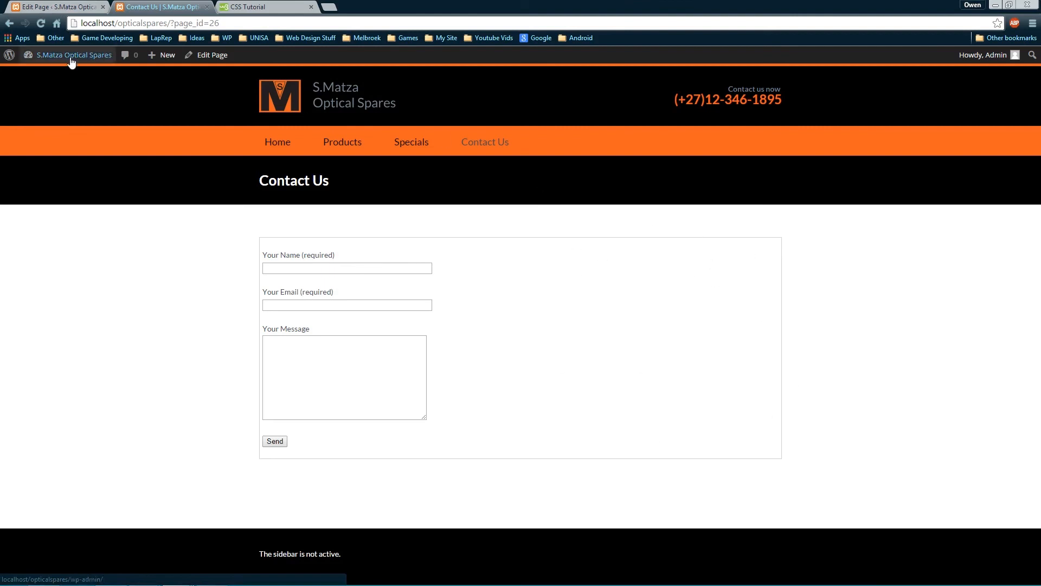
{"action": "left_click", "coordinate": [60, 6]}
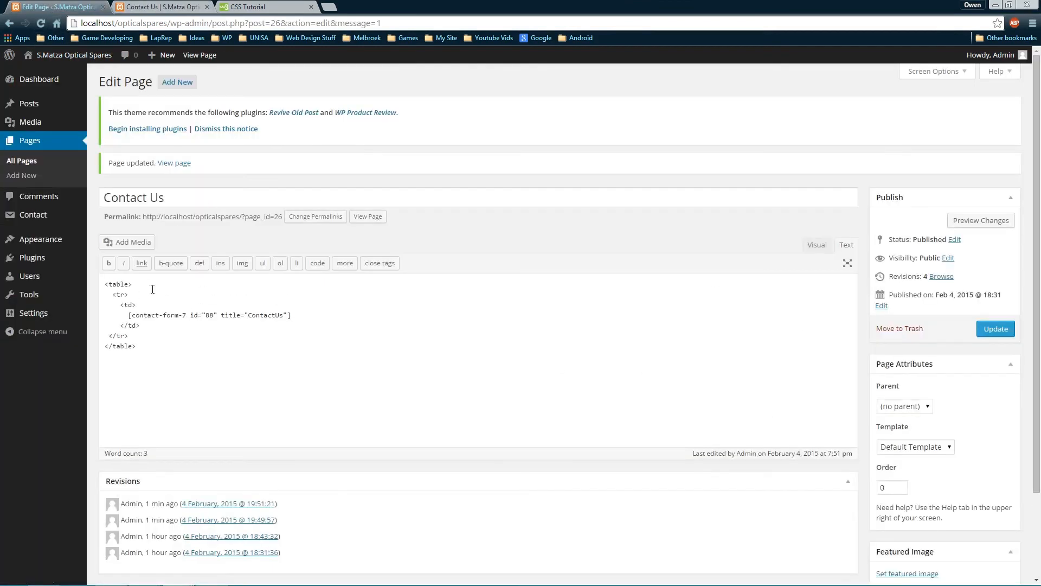
Add a new table row with <h3> cells 'Contact From' and 'Google Map'
{"action": "left_click_drag", "start_coordinate": [137, 335], "coordinate": [136, 304]}
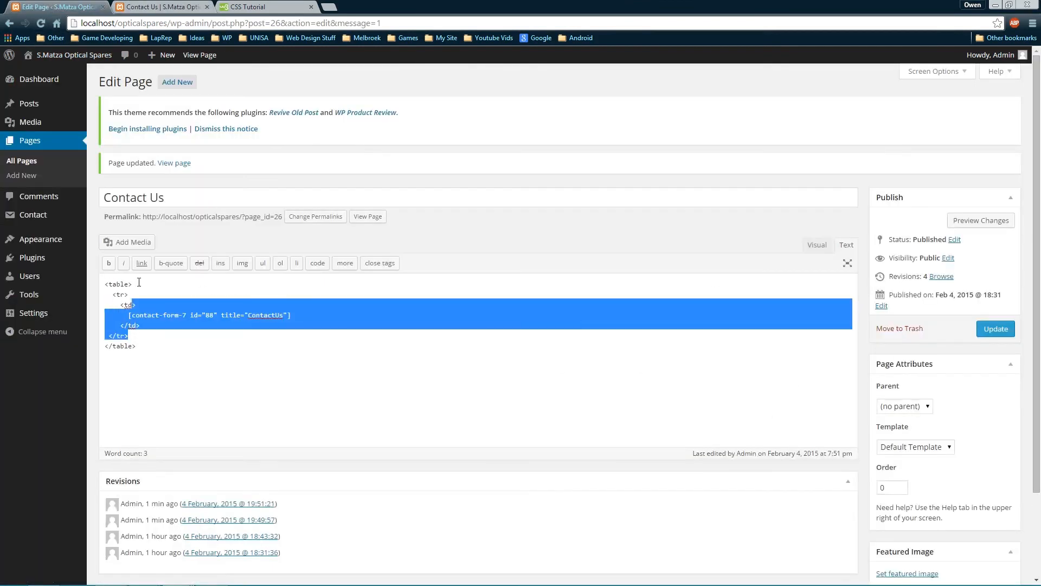
{"action": "left_click", "coordinate": [138, 284]}
{"action": "key", "text": "Return"}
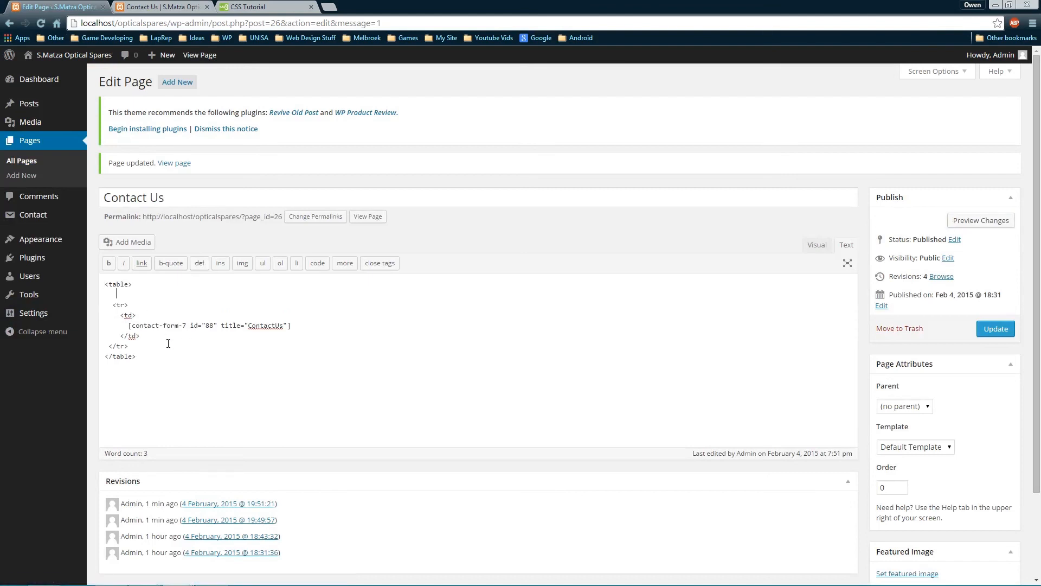
{"action": "type", "text": "<"}
{"action": "type", "text": "tr"}
{"action": "type", "text": "></"}
{"action": "type", "text": "tr"}
{"action": "type", "text": "?"}
{"action": "type", "text": ">"}
{"action": "key", "text": "Return"}
{"action": "key", "text": "Return"}
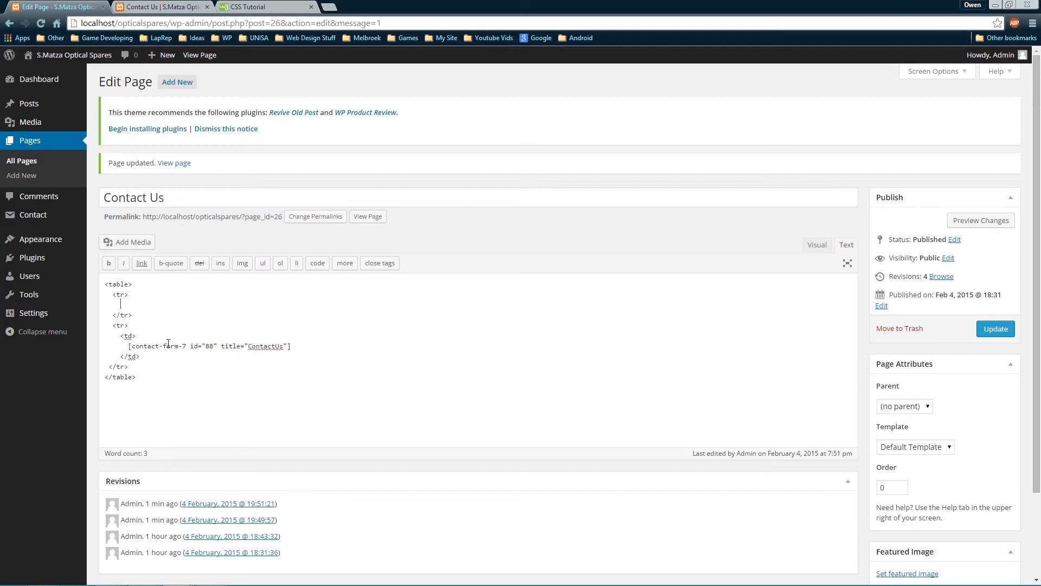
{"action": "type", "text": "<td>"}
{"action": "type", "text": "Conta"}
{"action": "key", "text": "BackSpace"}
{"action": "key", "text": "BackSpace"}
{"action": "key", "text": "BackSpace"}
{"action": "key", "text": "BackSpace"}
{"action": "key", "text": "BackSpace"}
{"action": "type", "text": "<h3>Contact From</h3></td>"}
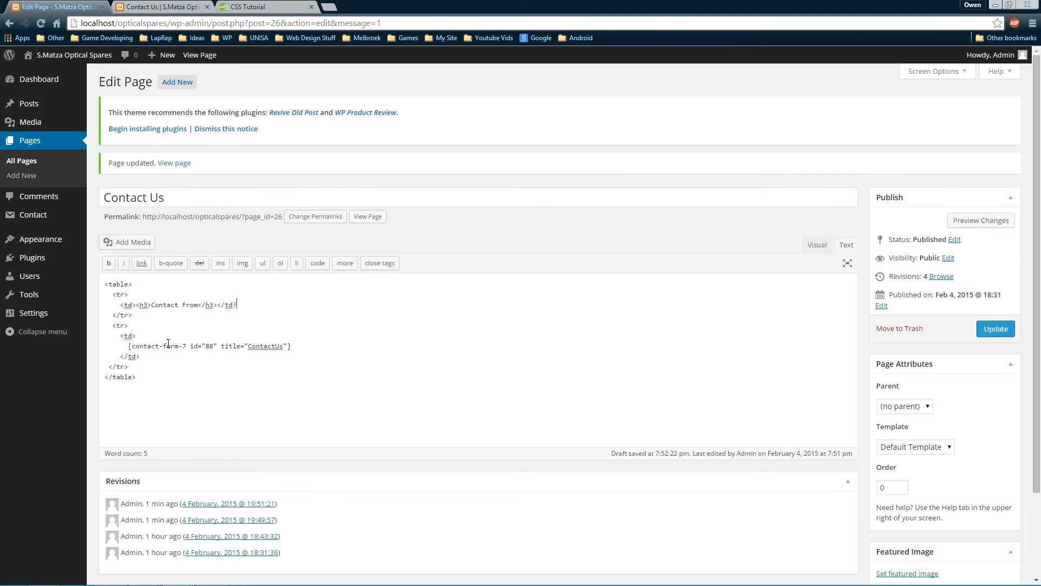
{"action": "type", "text": ">"}
{"action": "key", "text": "Return"}
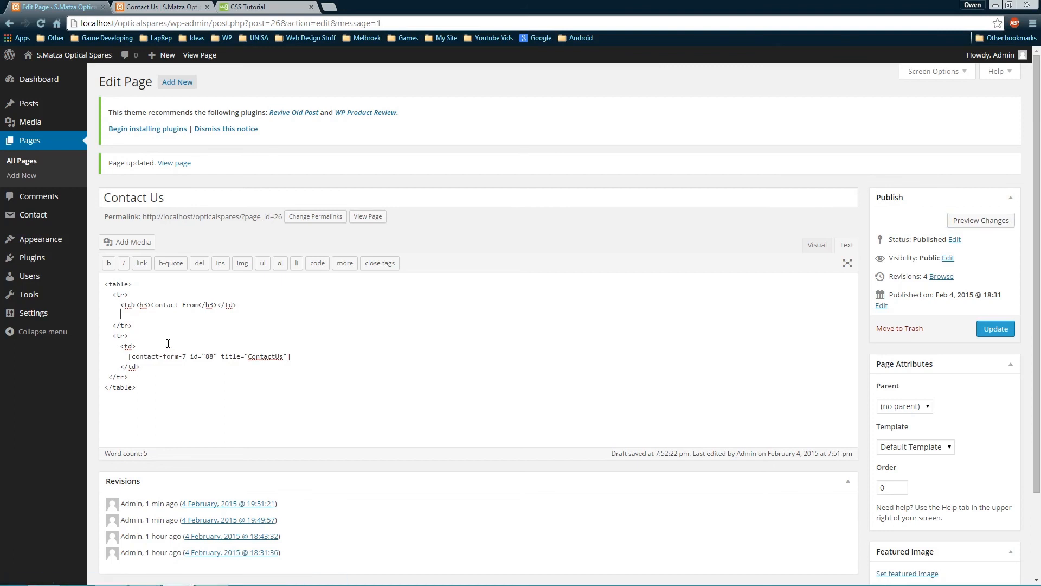
{"action": "type", "text": "<td><h3>Google Map</h3></td>"}
Update the page and reload the live Contact Us page to see the headings
{"action": "left_click", "coordinate": [996, 329]}
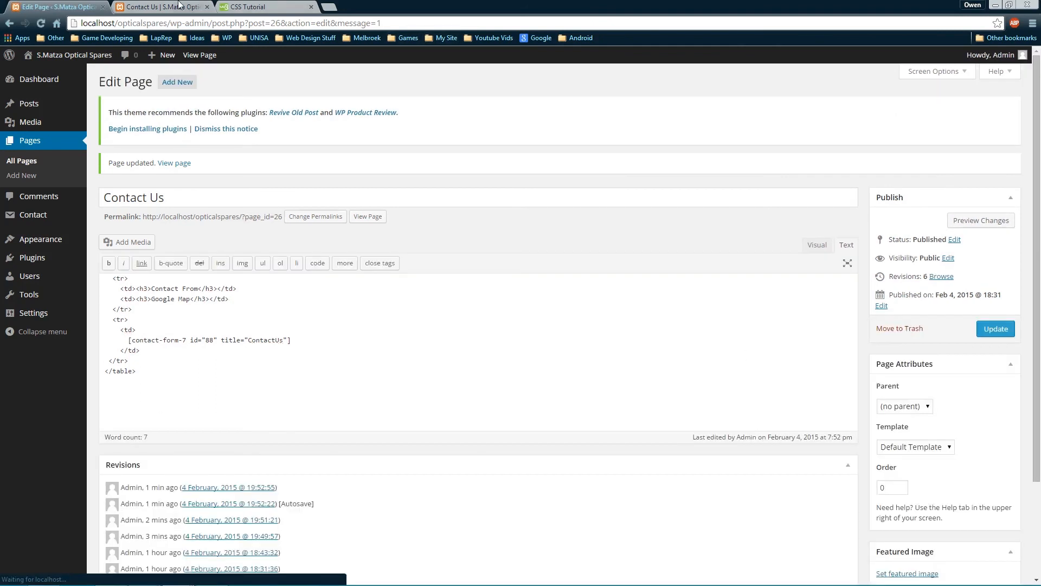
{"action": "left_click", "coordinate": [179, 6]}
{"action": "key", "text": "F5"}
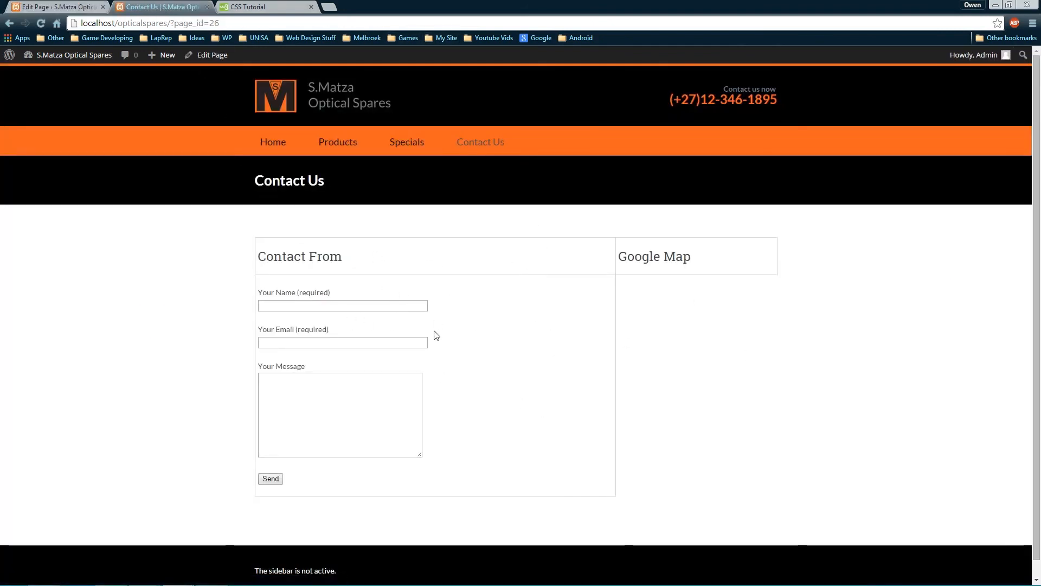
Add width="50%" to both the Contact From and Google Map heading cells
{"action": "key", "text": "ctrl+shift+Tab"}
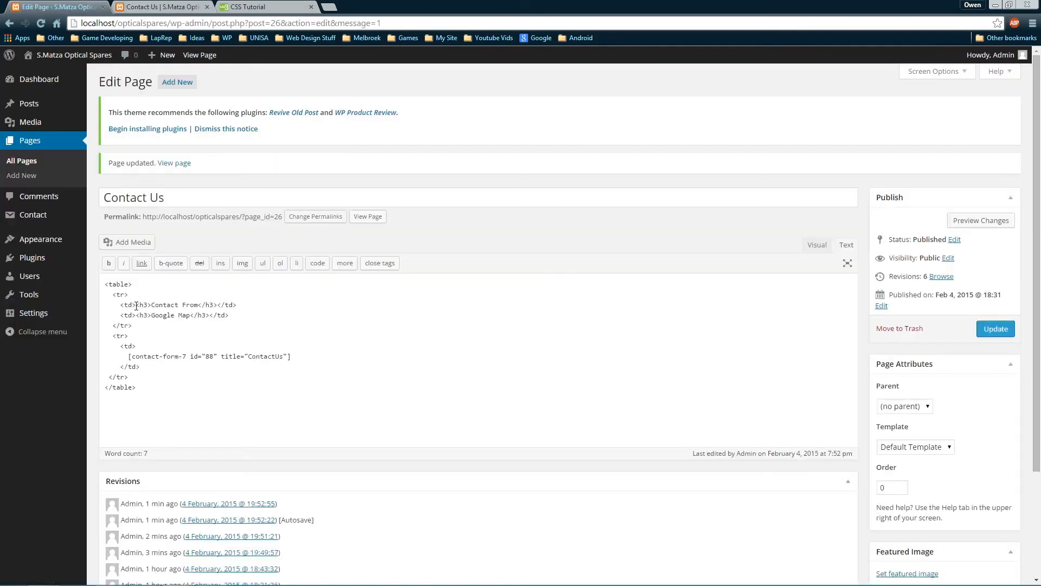
{"action": "left_click", "coordinate": [136, 306]}
{"action": "type", "text": "wi"}
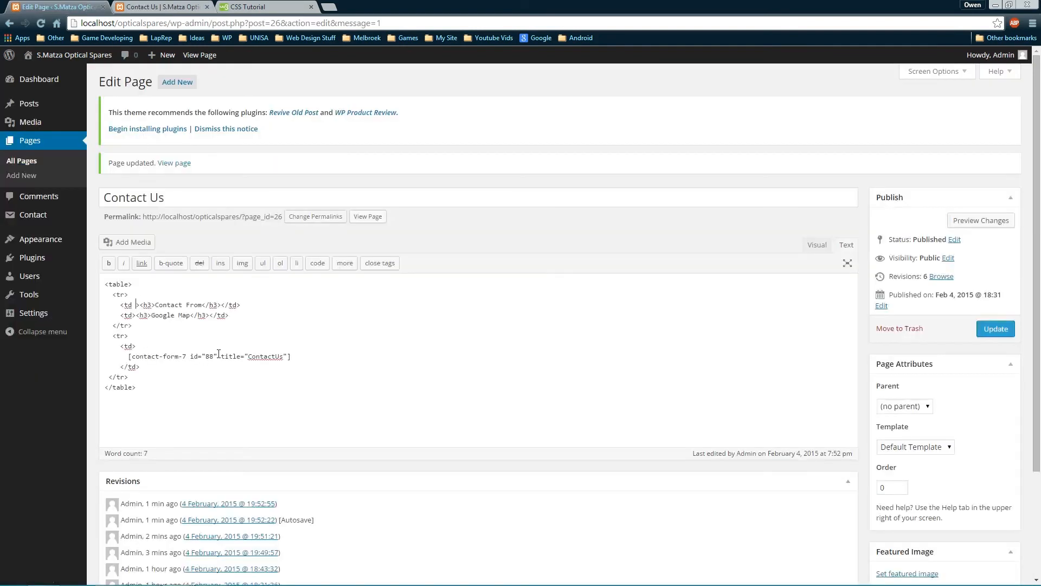
{"action": "type", "text": "dth=\"\""}
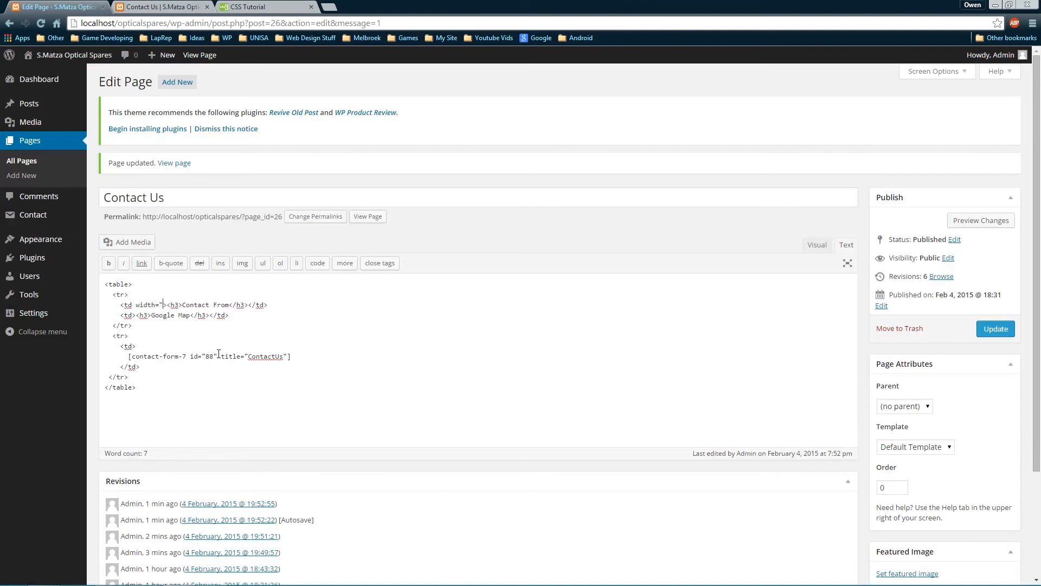
{"action": "type", "text": "50%"}
{"action": "key", "text": "Down"}
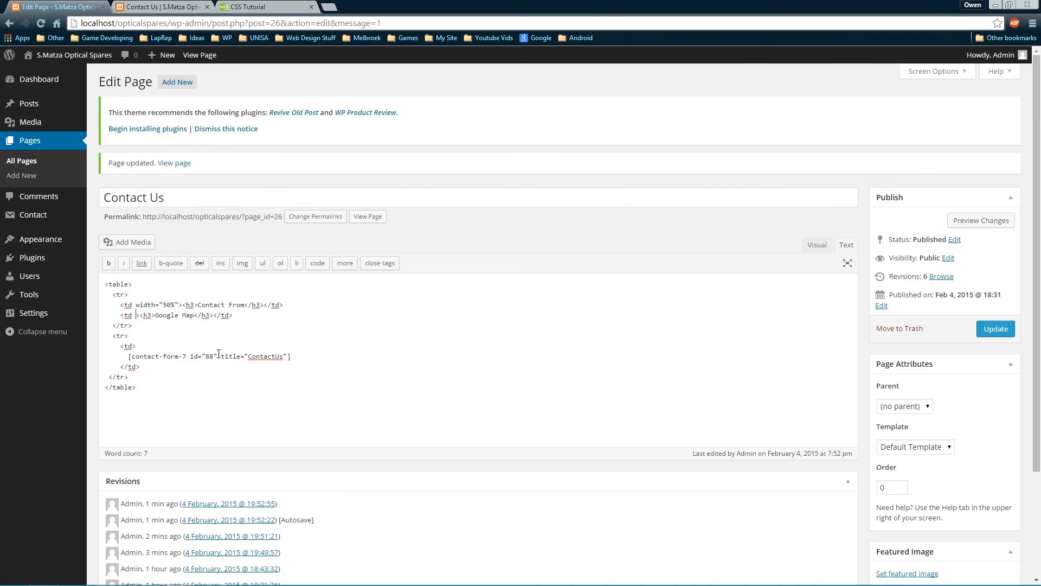
{"action": "type", "text": "width=\"\""}
{"action": "key", "text": "Left"}
{"action": "type", "text": "50%"}
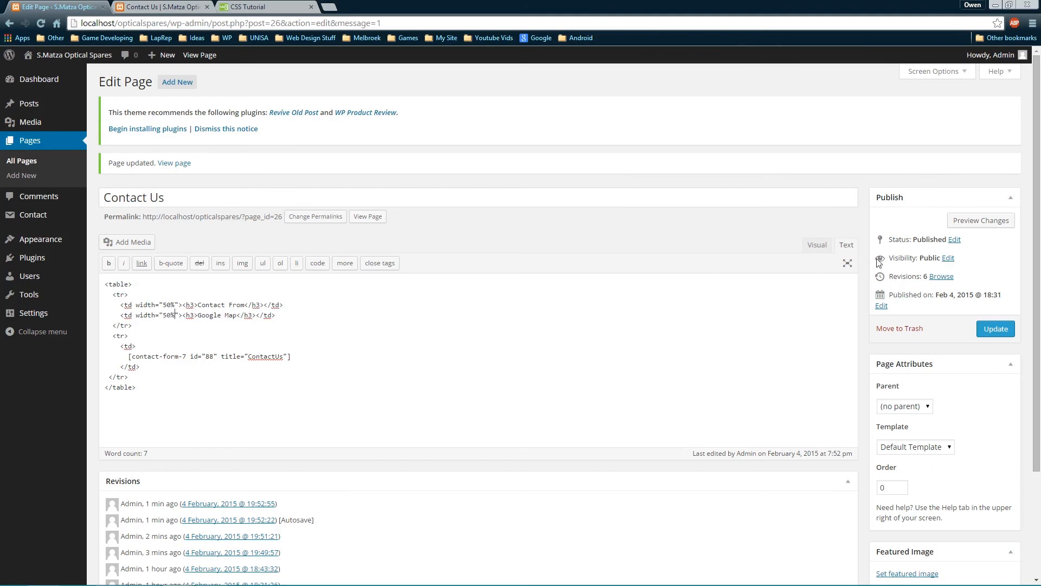
Update the page and reload the live Contact Us page to check the column widths
{"action": "left_click", "coordinate": [1004, 329]}
{"action": "left_click", "coordinate": [179, 7]}
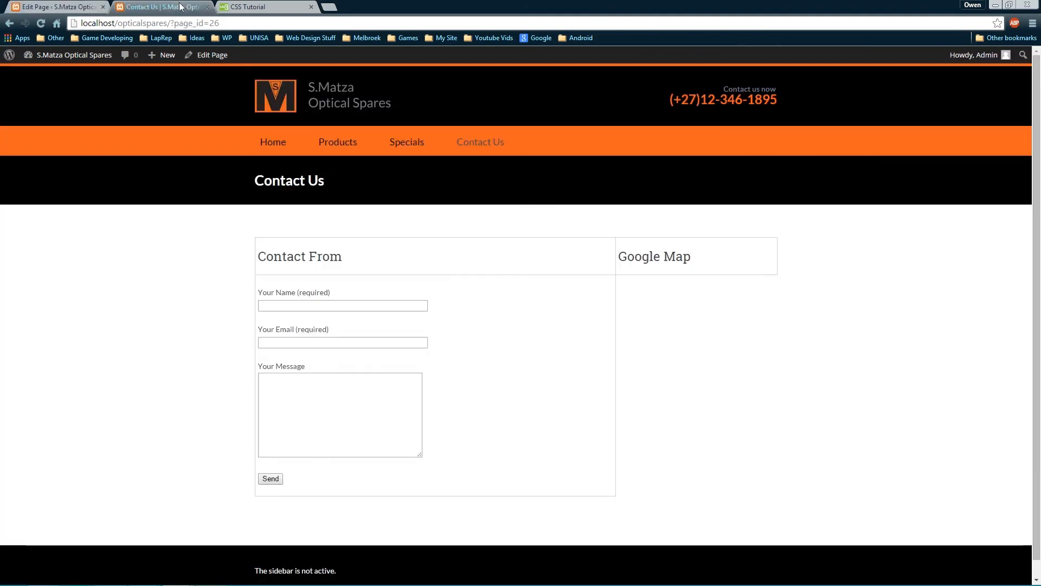
{"action": "key", "text": "F5"}
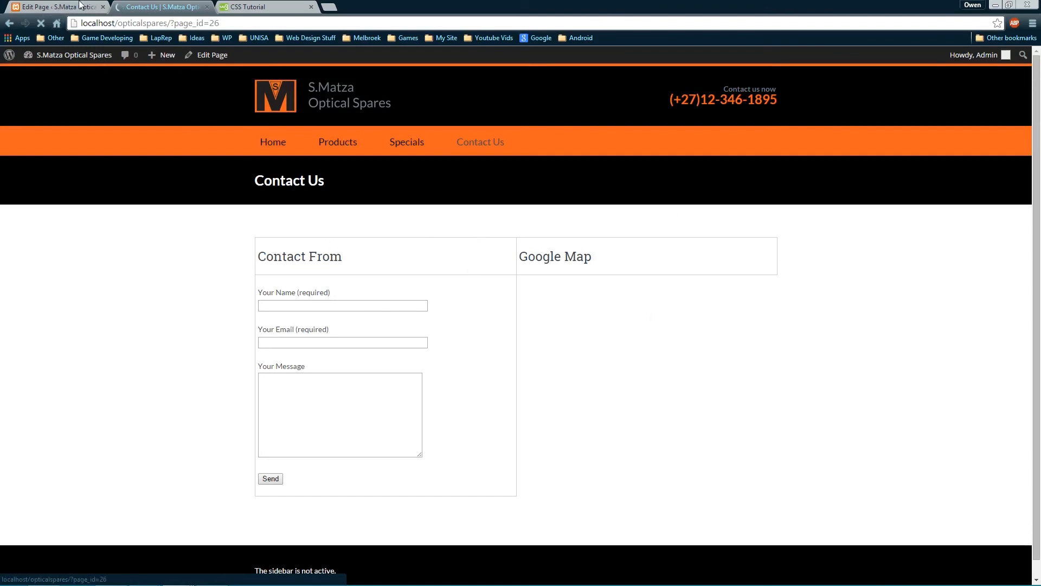
{"action": "left_click", "coordinate": [62, 7]}
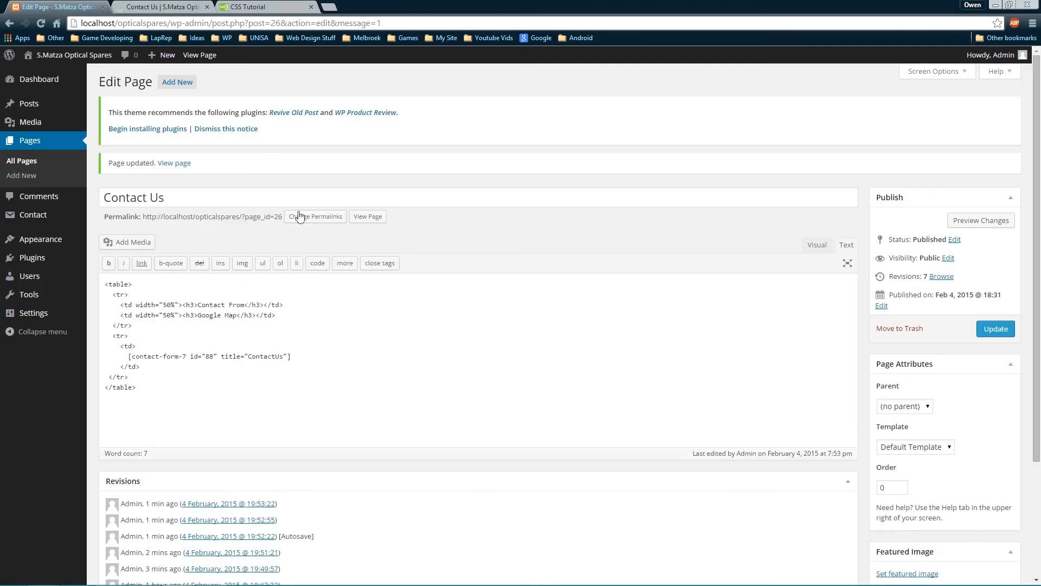
{"action": "left_click", "coordinate": [160, 7]}
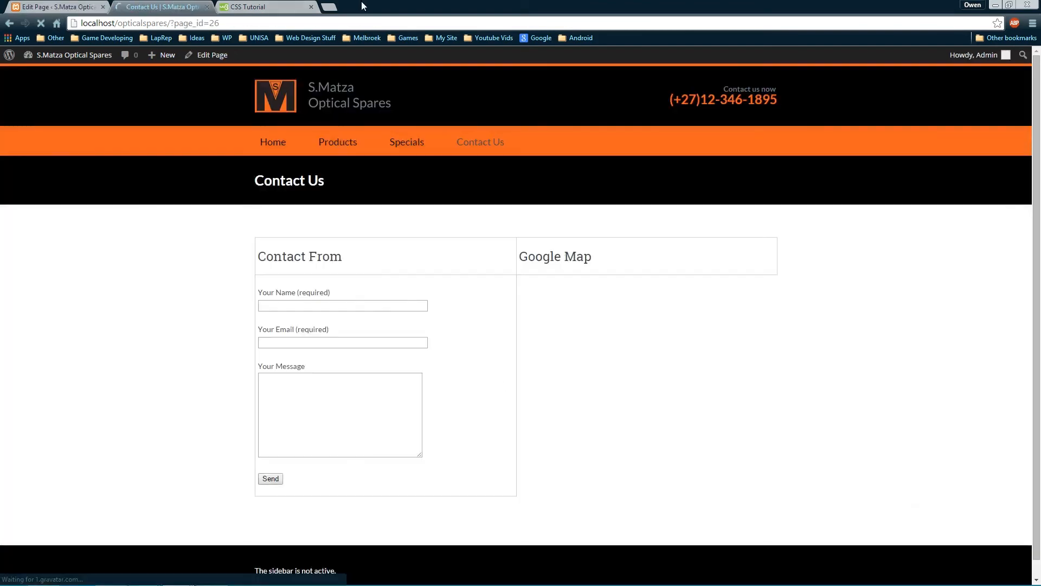
{"action": "left_click", "coordinate": [328, 6]}
Search for 'google maps' in the new tab and open the Google Maps site
{"action": "type", "text": "maps"}
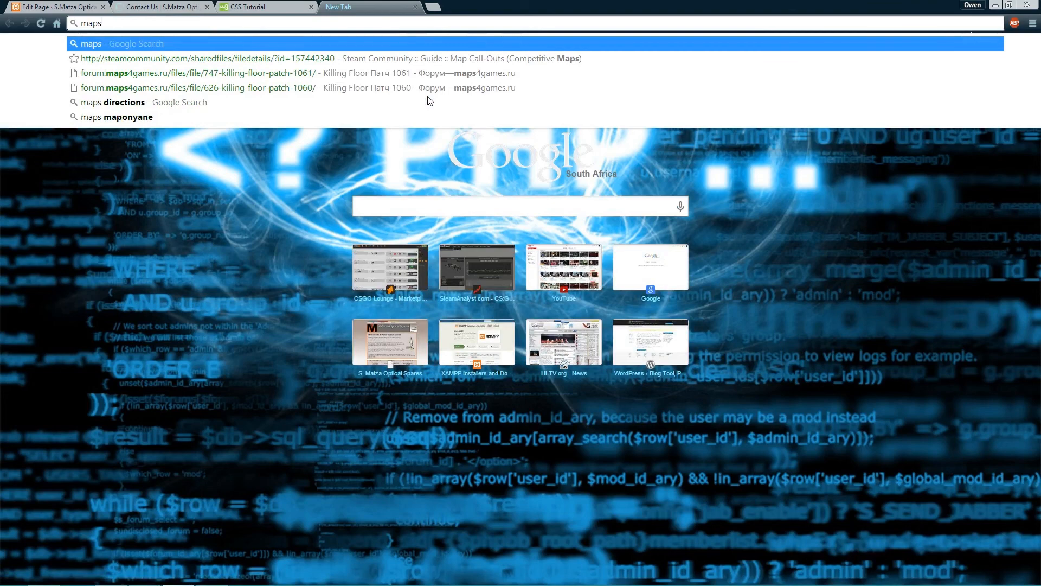
{"action": "key", "text": "BackSpace"}
{"action": "key", "text": "BackSpace"}
{"action": "key", "text": "BackSpace"}
{"action": "key", "text": "BackSpace"}
{"action": "type", "text": "goog"}
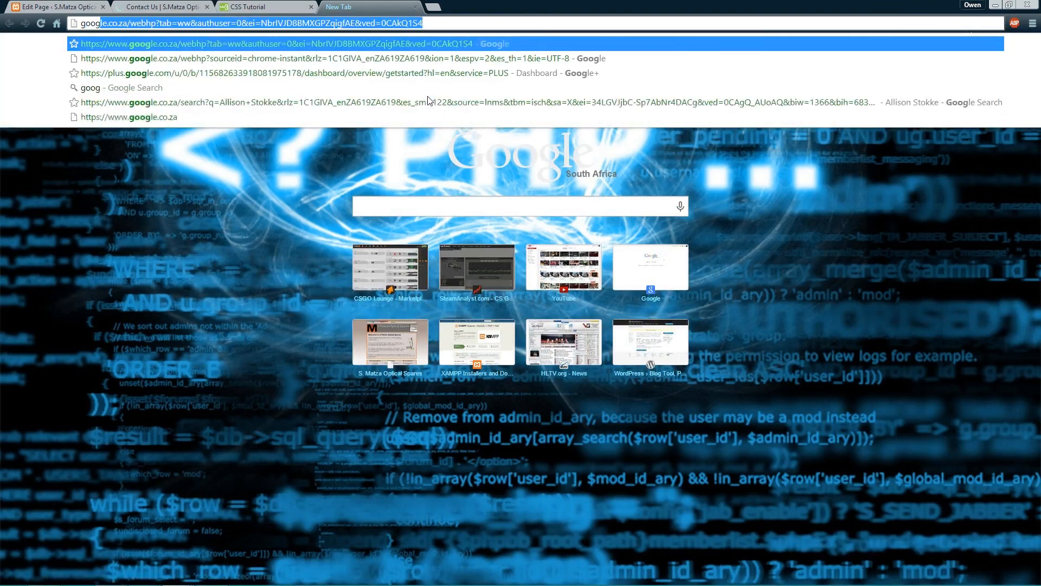
{"action": "type", "text": "le "}
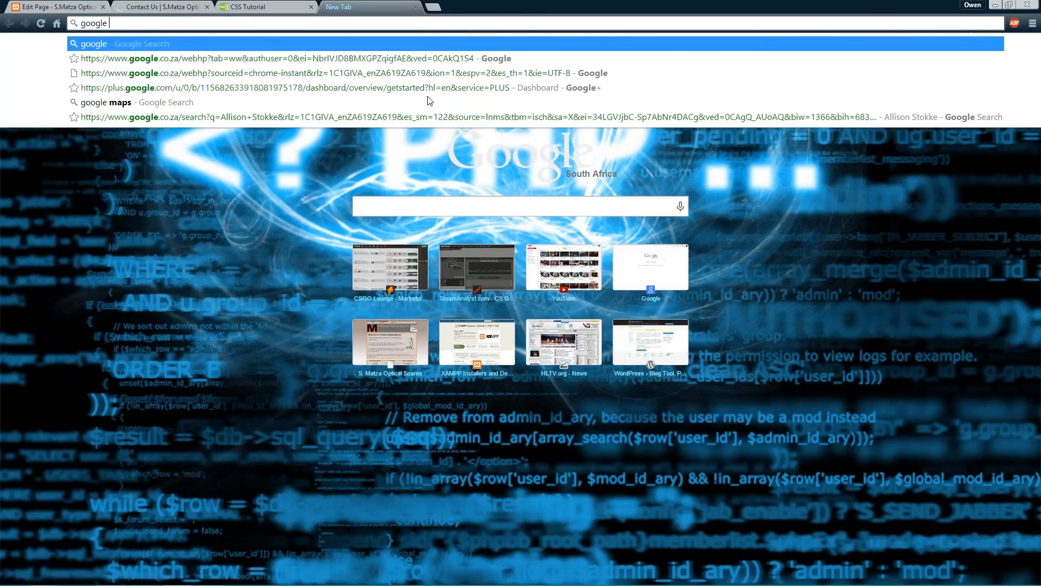
{"action": "type", "text": "maps"}
{"action": "key", "text": "Return"}
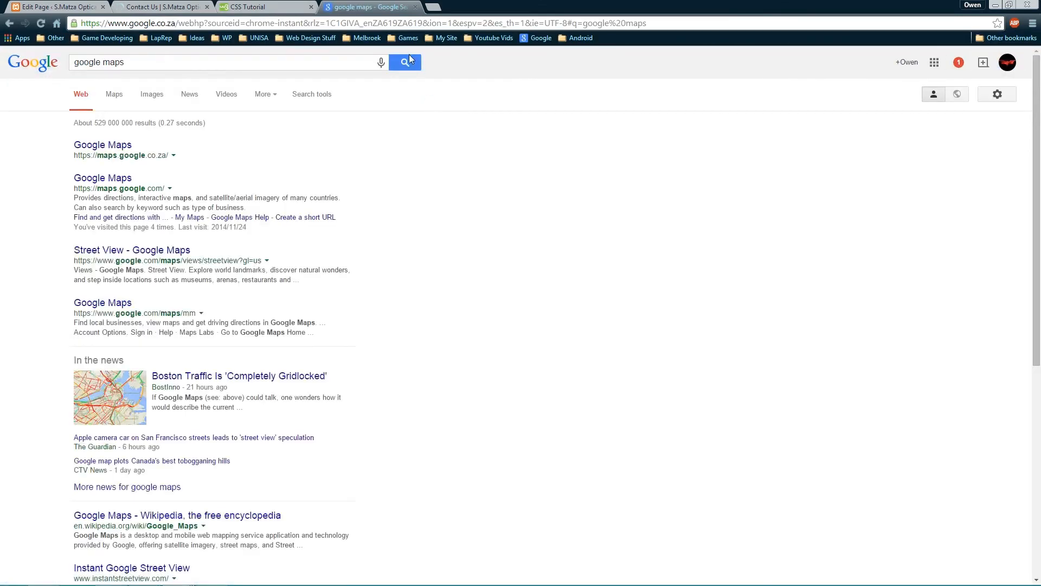
{"action": "left_click", "coordinate": [108, 146]}
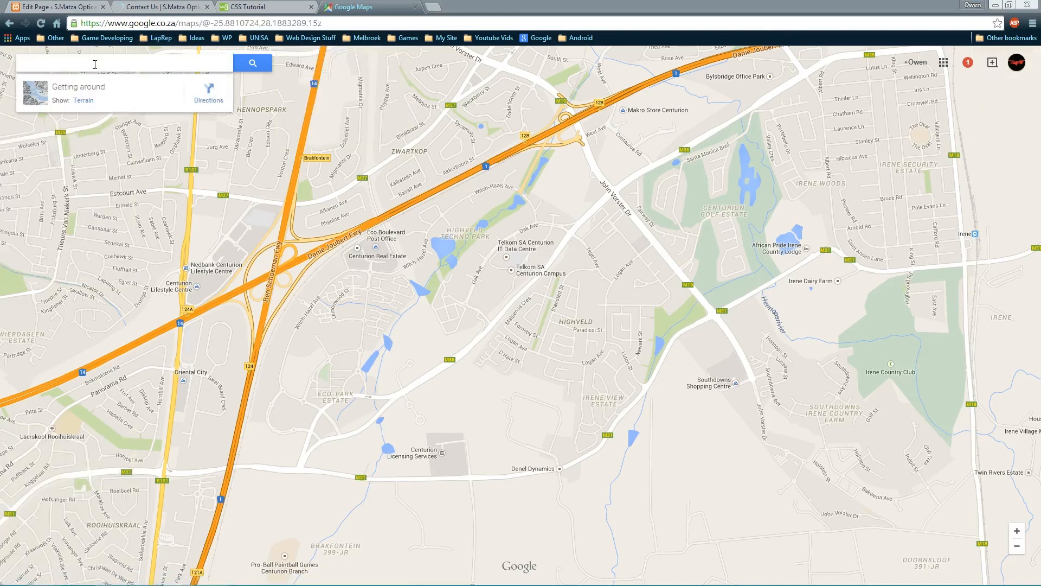
Search Google Maps for the shop's pasted street address
{"action": "left_click", "coordinate": [116, 63]}
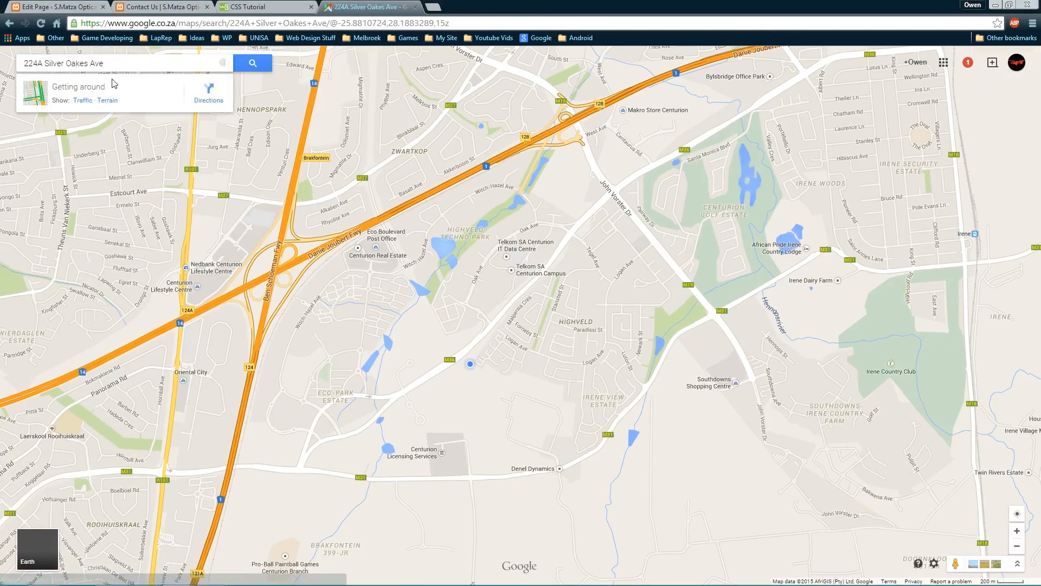
{"action": "key", "text": "Return"}
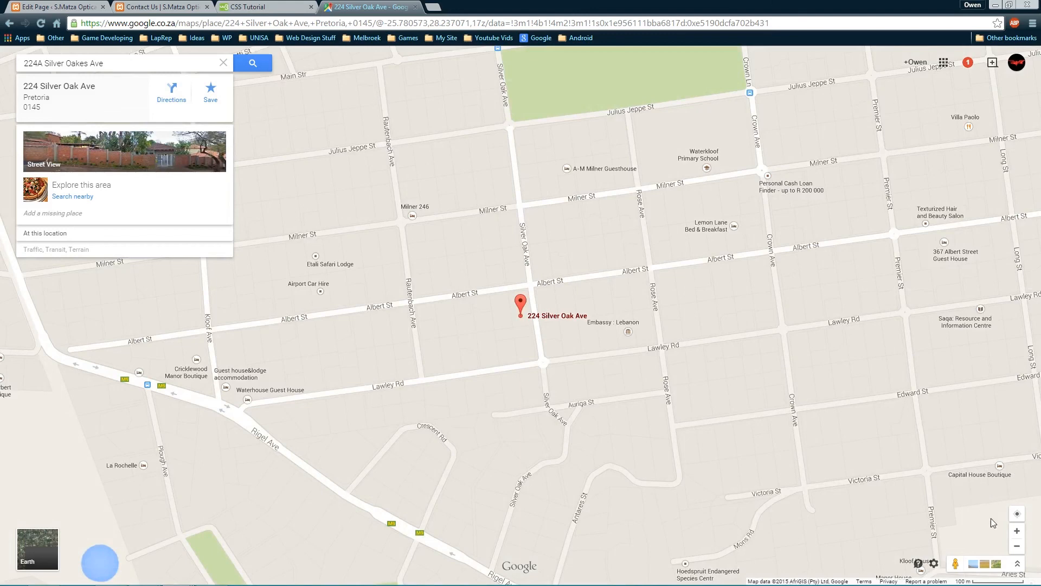
Copy the map's Small-size embed iframe code
{"action": "left_click", "coordinate": [934, 564]}
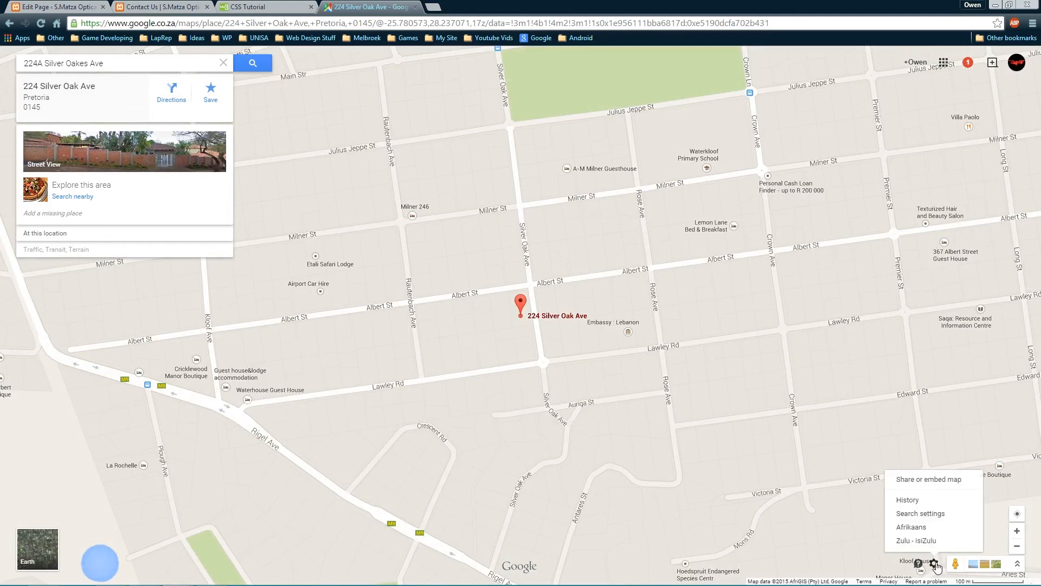
{"action": "left_click", "coordinate": [928, 480]}
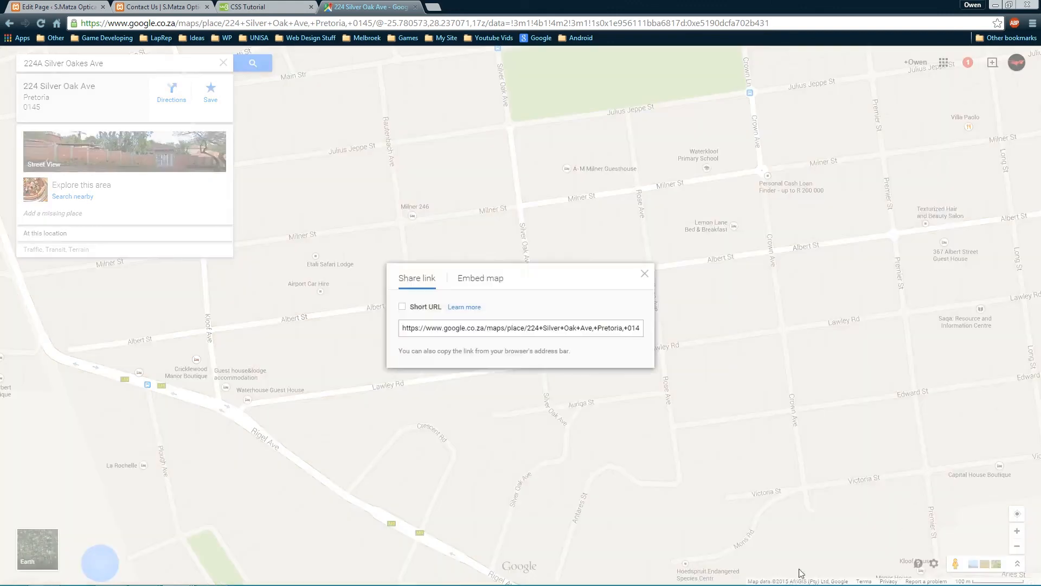
{"action": "left_click", "coordinate": [480, 282]}
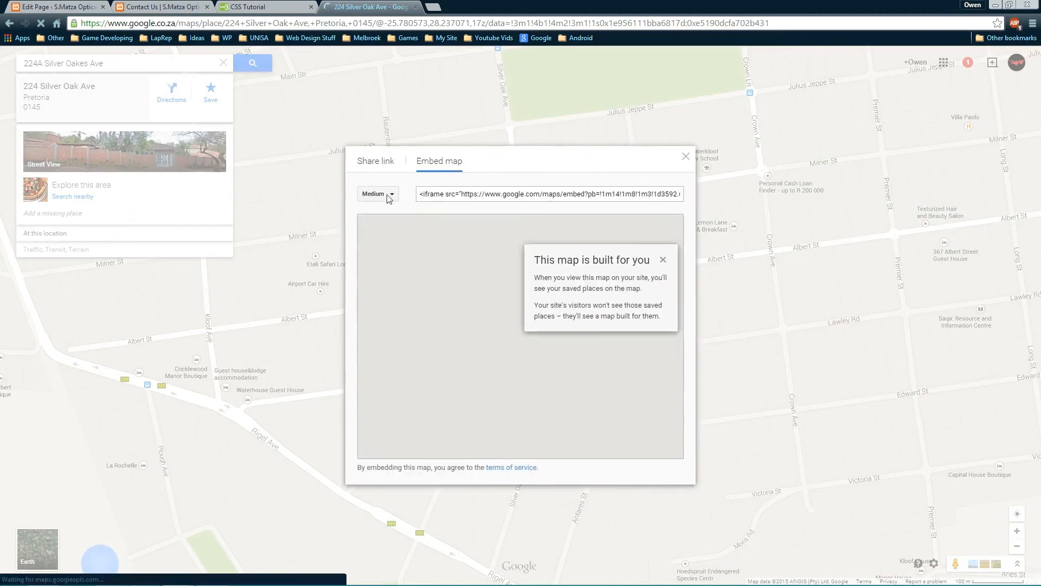
{"action": "left_click", "coordinate": [391, 195]}
{"action": "left_click", "coordinate": [389, 210]}
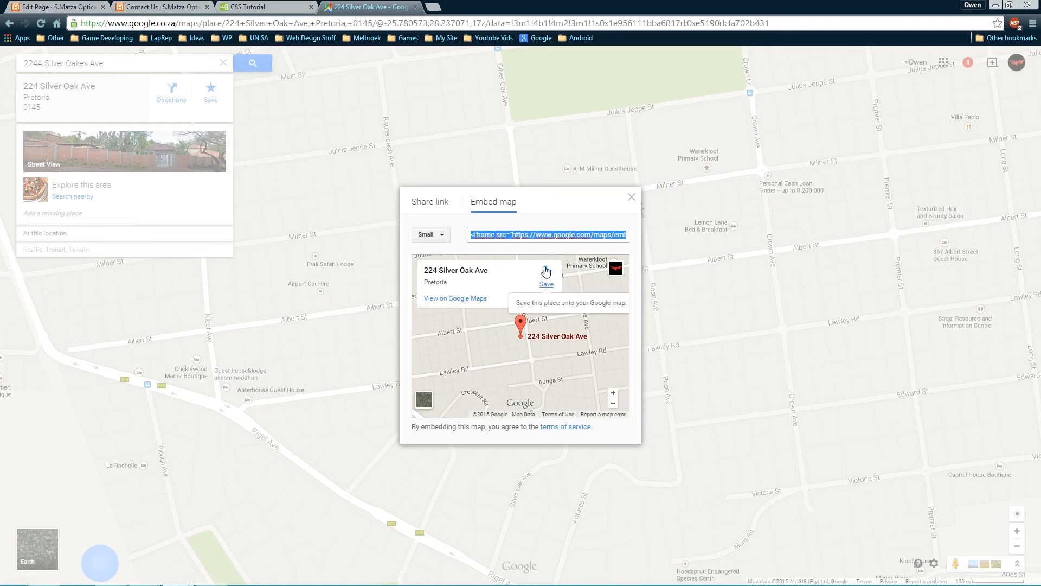
{"action": "right_click", "coordinate": [553, 237]}
{"action": "left_click", "coordinate": [592, 286]}
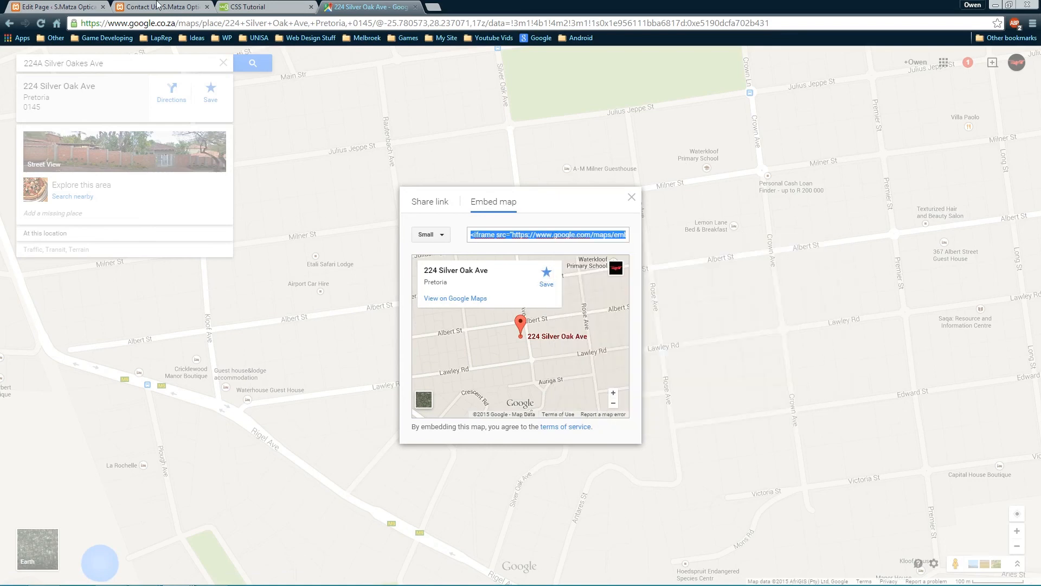
{"action": "left_click", "coordinate": [64, 5]}
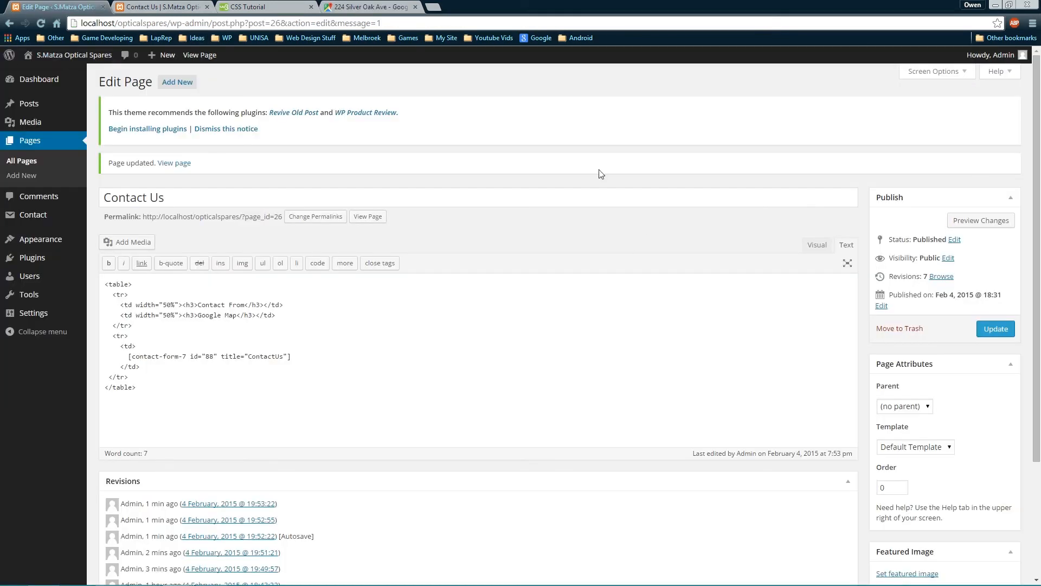
Insert a <td> cell after the form cell, paste the map iframe into it, and update
{"action": "left_click", "coordinate": [155, 368]}
{"action": "key", "text": "Return"}
{"action": "type", "text": "<td>"}
{"action": "key", "text": "Return"}
{"action": "key", "text": "Return"}
{"action": "type", "text": "<"}
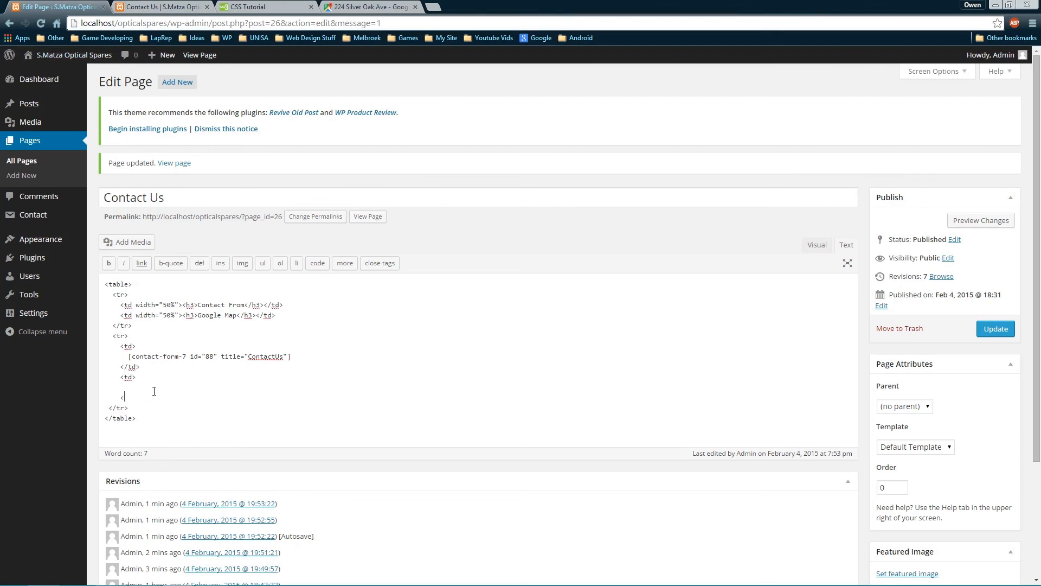
{"action": "type", "text": "/td>"}
{"action": "key", "text": "ctrl+v"}
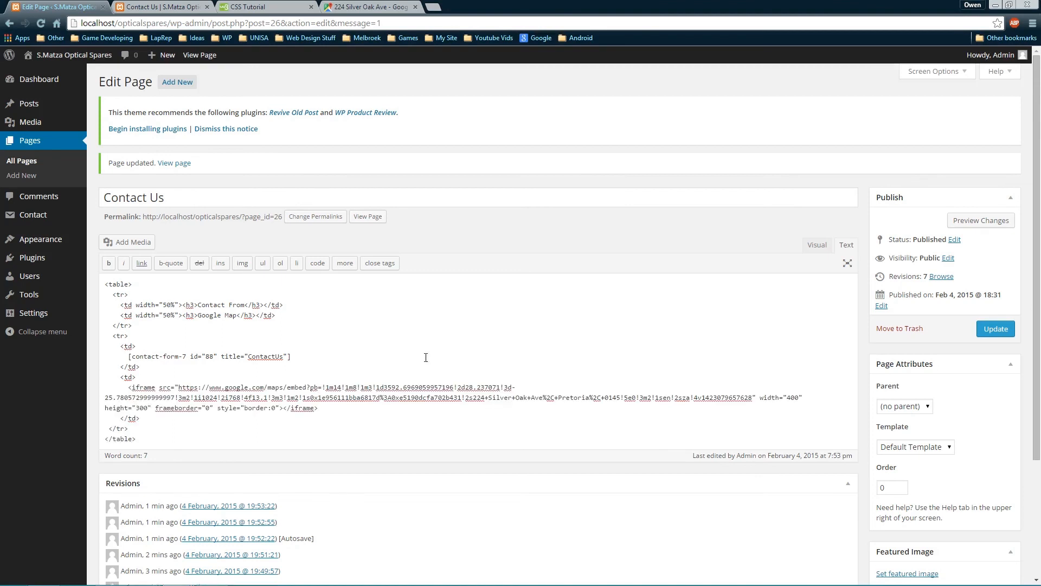
{"action": "left_click", "coordinate": [996, 329]}
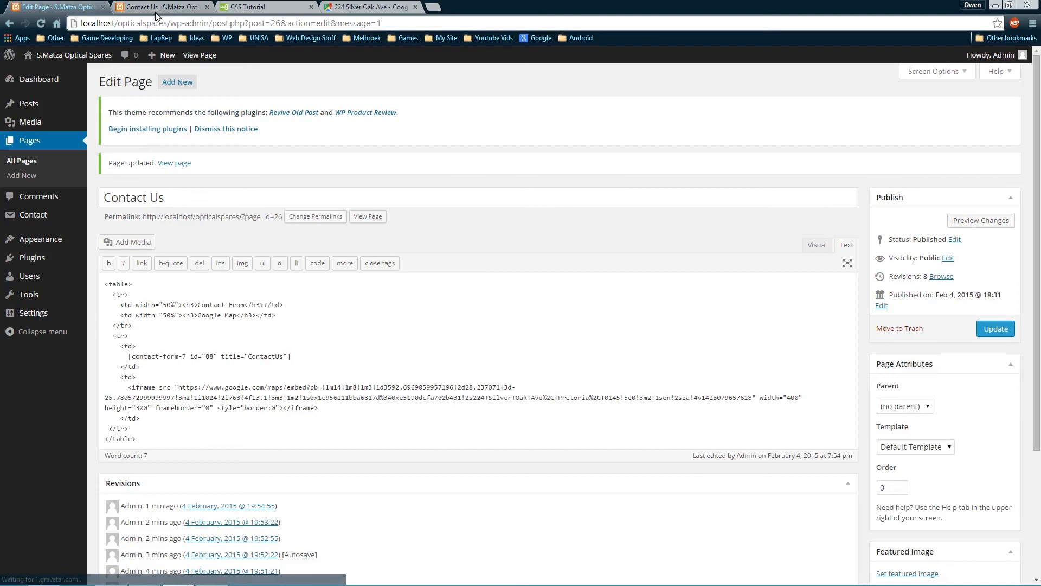
{"action": "left_click", "coordinate": [157, 8]}
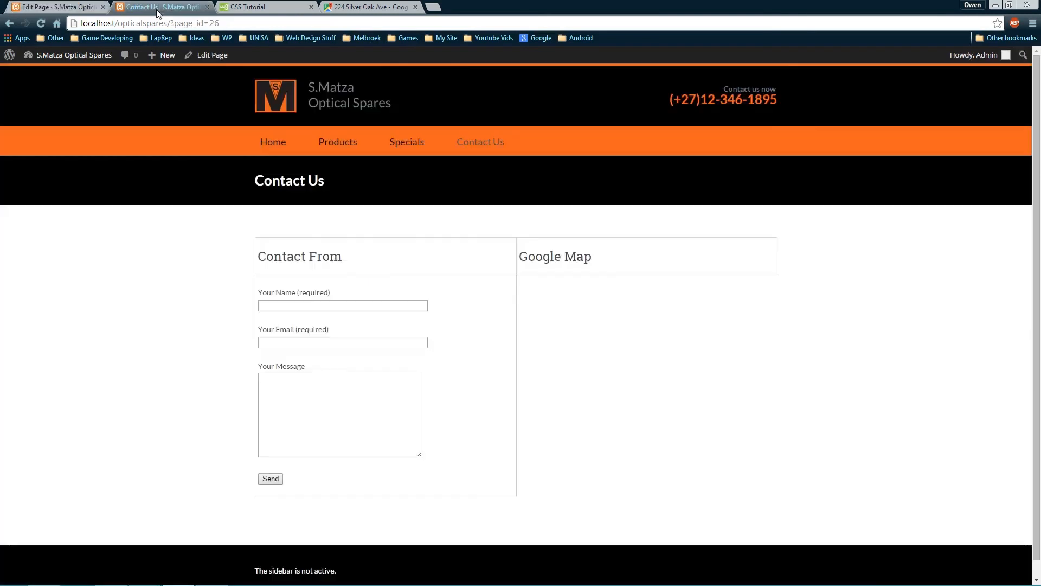
{"action": "key", "text": "F5"}
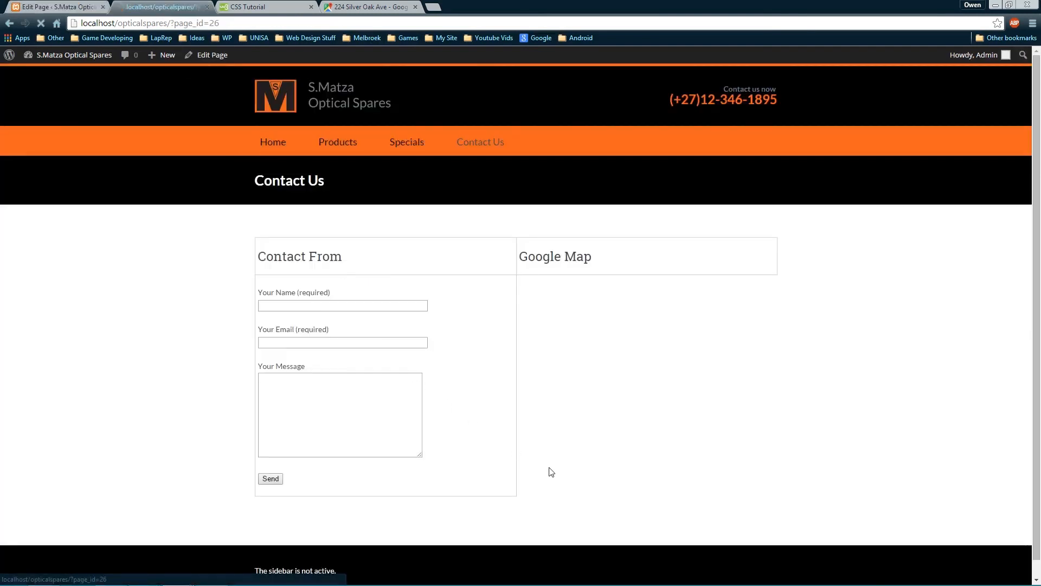
{"action": "scroll", "coordinate": [786, 430], "scroll_direction": "down", "scroll_amount": 1}
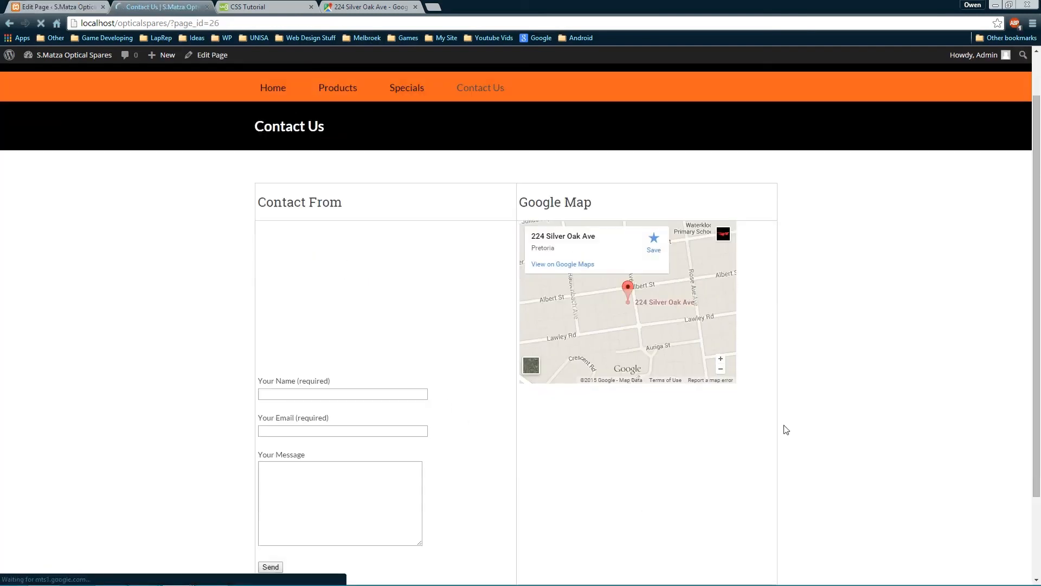
{"action": "scroll", "coordinate": [786, 430], "scroll_direction": "down", "scroll_amount": 1}
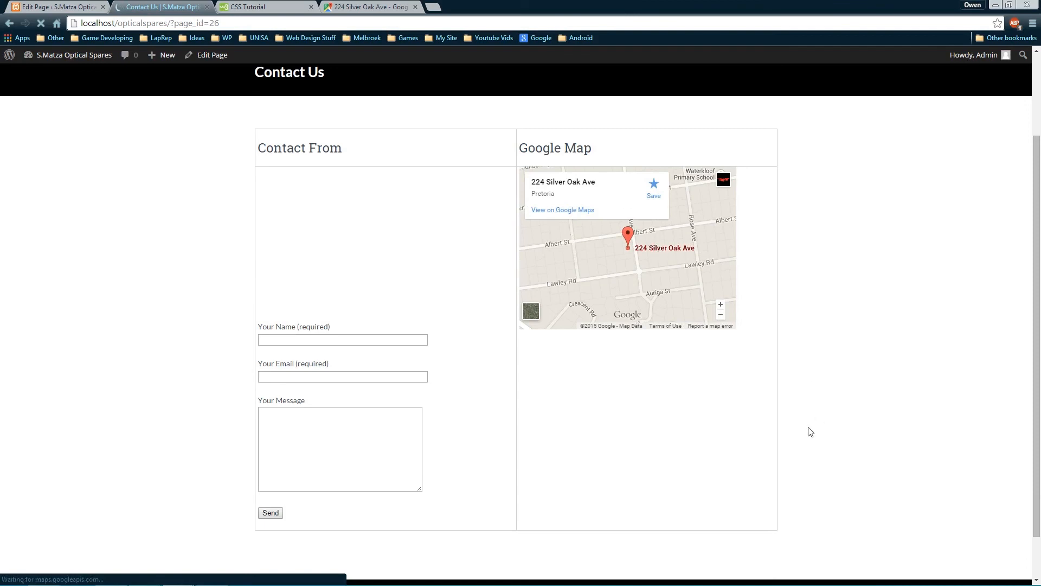
{"action": "scroll", "coordinate": [781, 293], "scroll_direction": "down", "scroll_amount": 1}
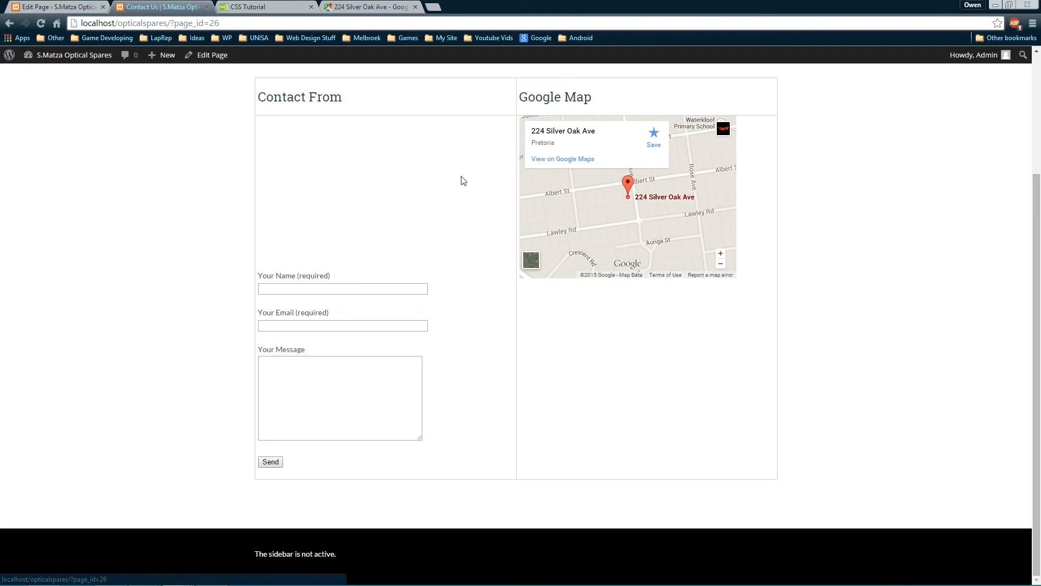
{"action": "scroll", "coordinate": [507, 337], "scroll_direction": "up", "scroll_amount": 3}
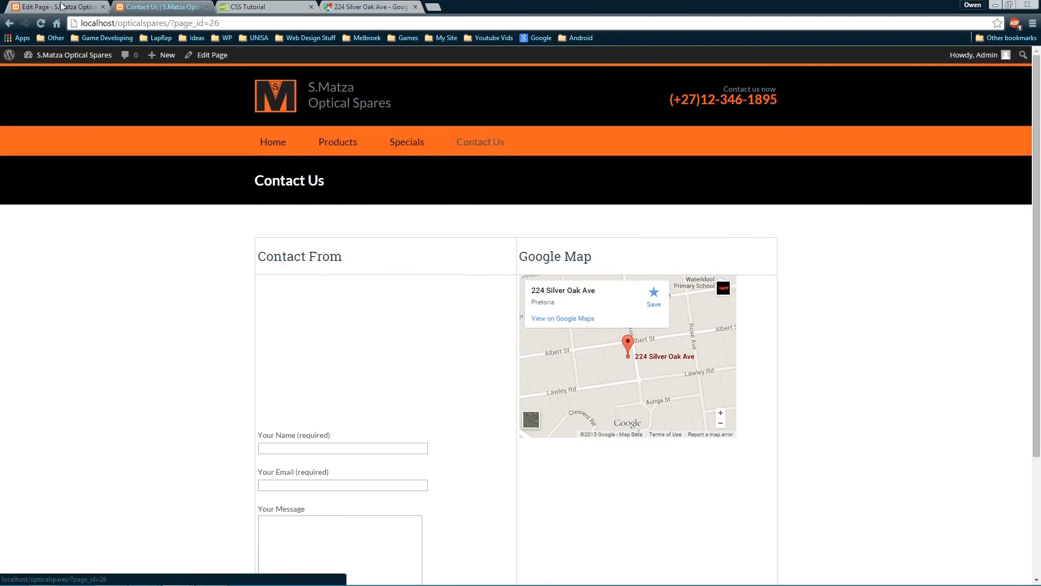
{"action": "left_click", "coordinate": [62, 6]}
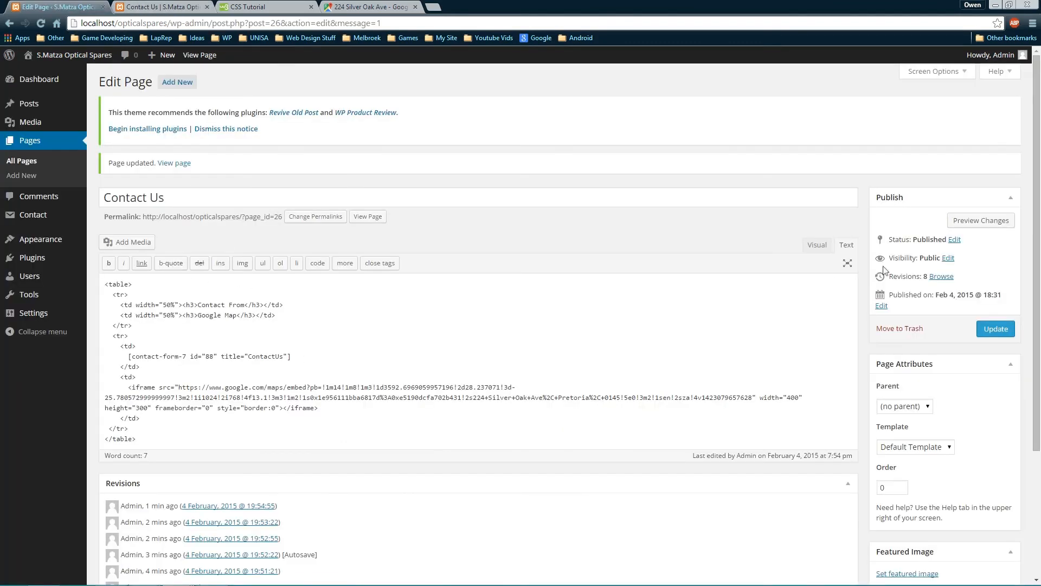
Add an empty paragraph above the table in the Visual editor
{"action": "left_click", "coordinate": [815, 244]}
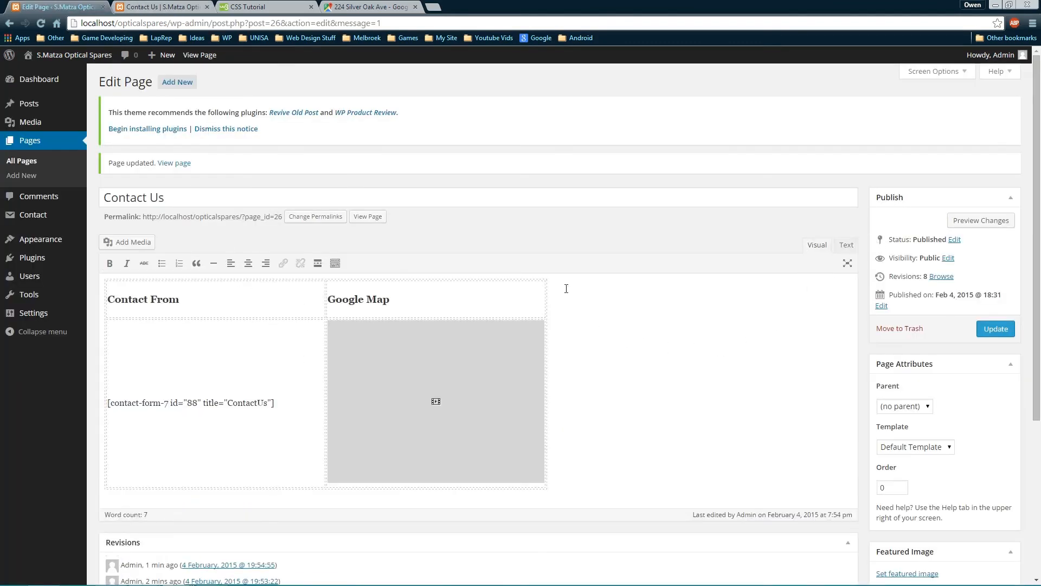
{"action": "left_click", "coordinate": [624, 288]}
{"action": "key", "text": "Return"}
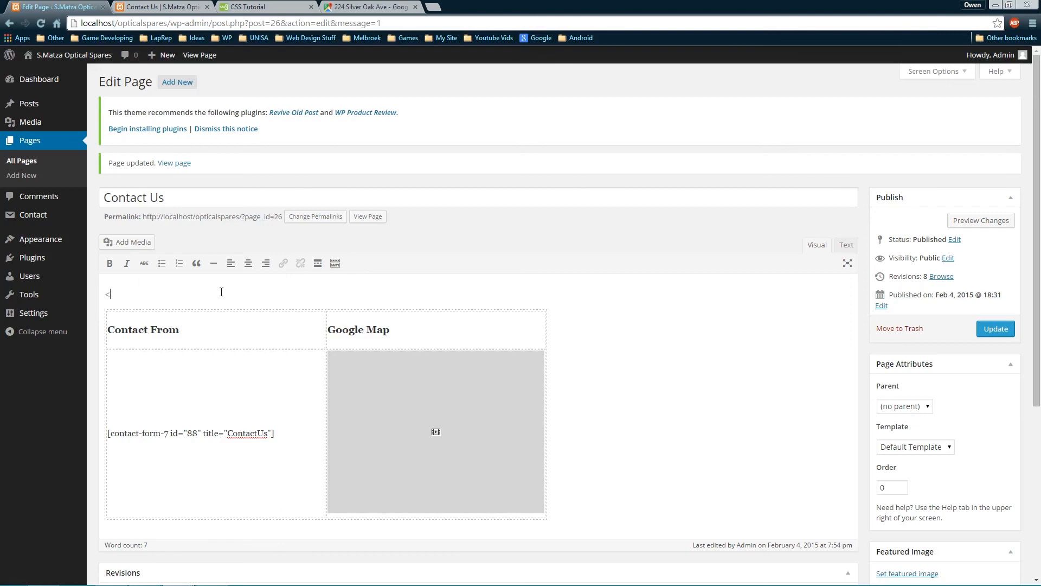
Replace the leading &nbsp; with <h3>Contact Information</h3> and update the page
{"action": "left_click", "coordinate": [847, 245]}
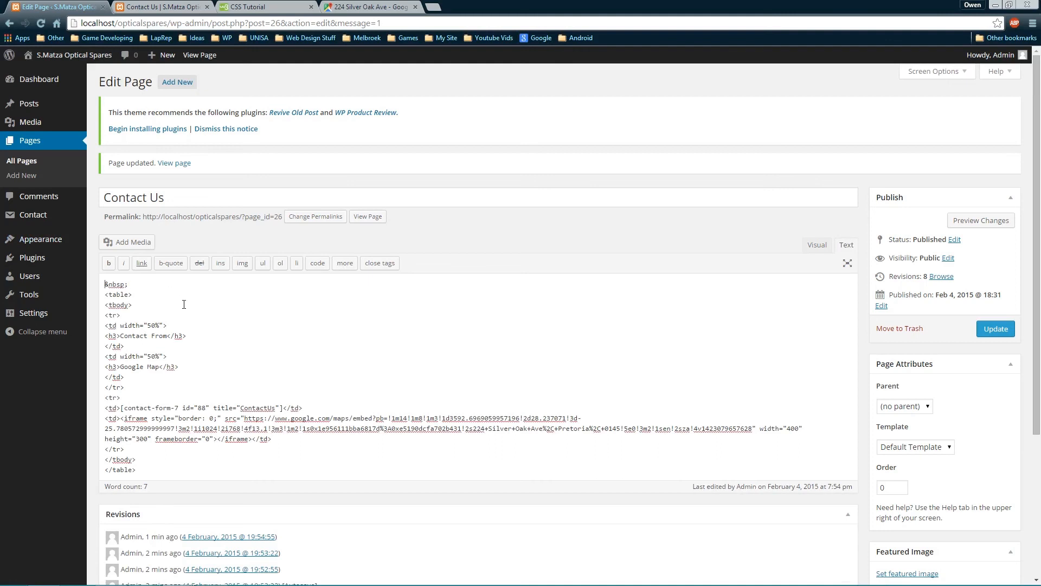
{"action": "key", "text": "shift+End"}
{"action": "key", "text": "BackSpace"}
{"action": "type", "text": "<h3>Contact Information</h3>"}
{"action": "key", "text": "Return"}
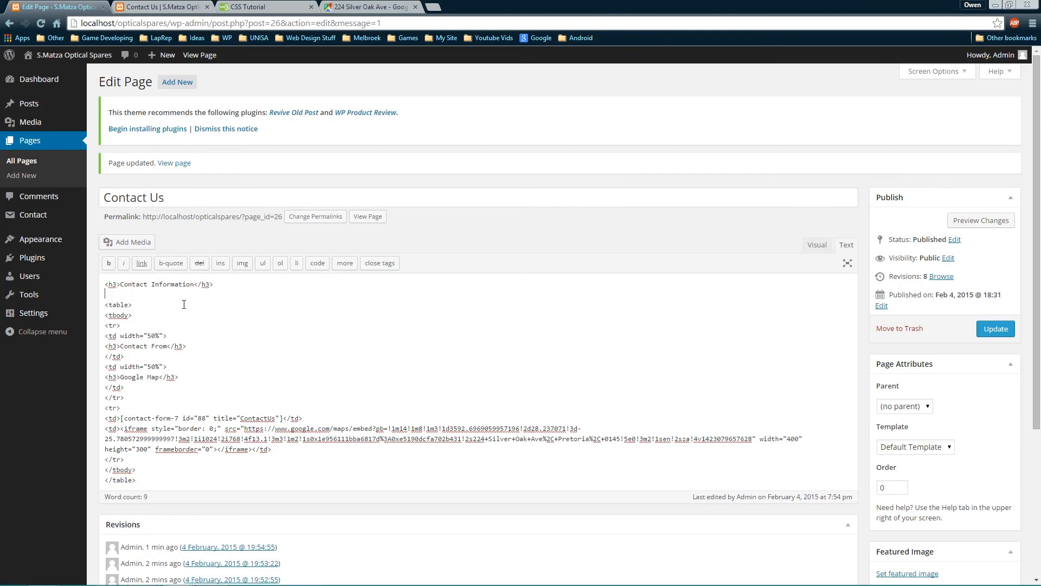
{"action": "key", "text": "BackSpace"}
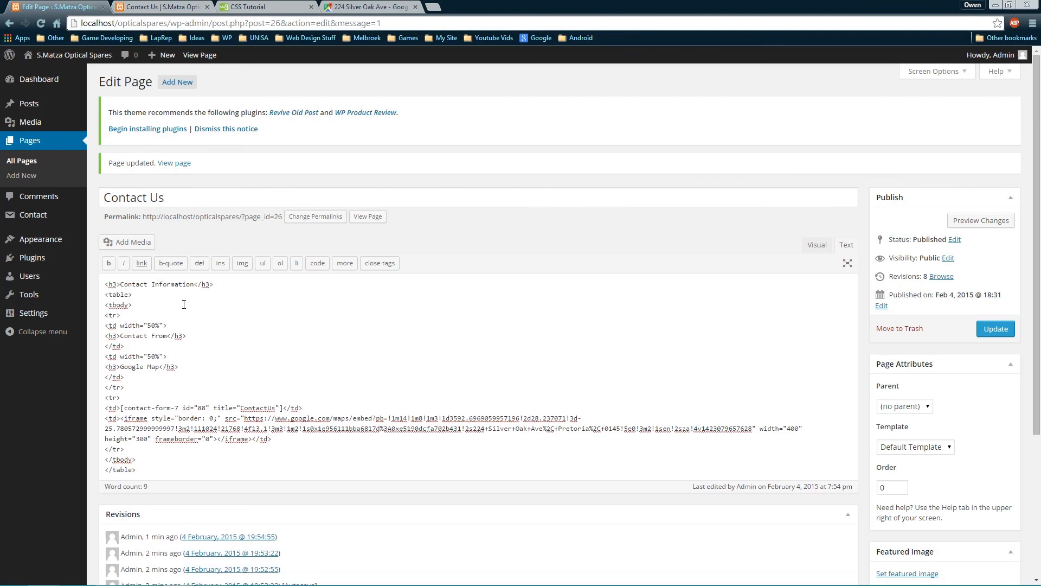
{"action": "left_click", "coordinate": [996, 328]}
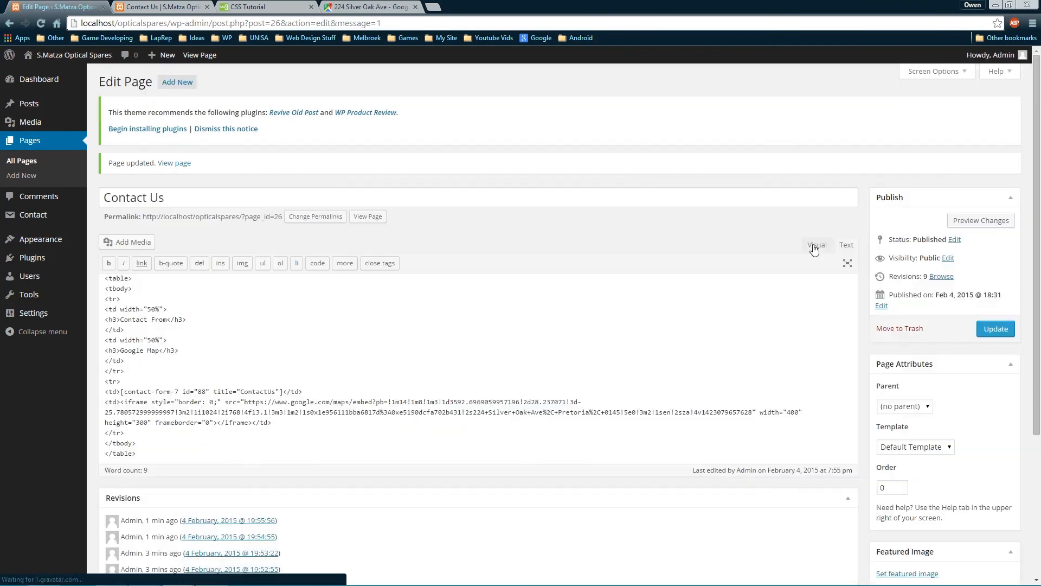
{"action": "left_click", "coordinate": [815, 245]}
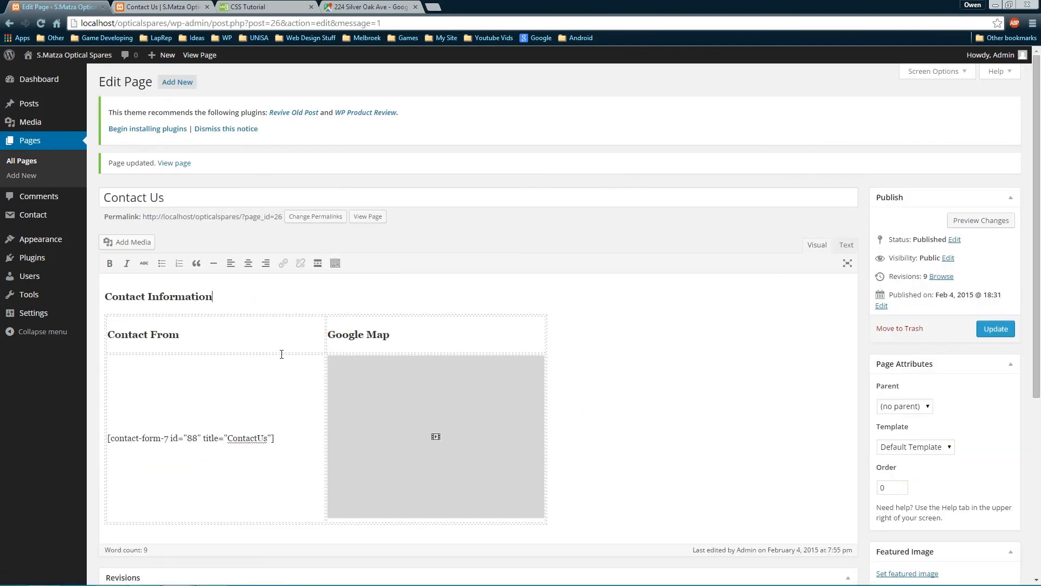
Paste the shop's street address below the Contact Information heading
{"action": "type", "text": ":"}
{"action": "key", "text": "BackSpace"}
{"action": "key", "text": "Return"}
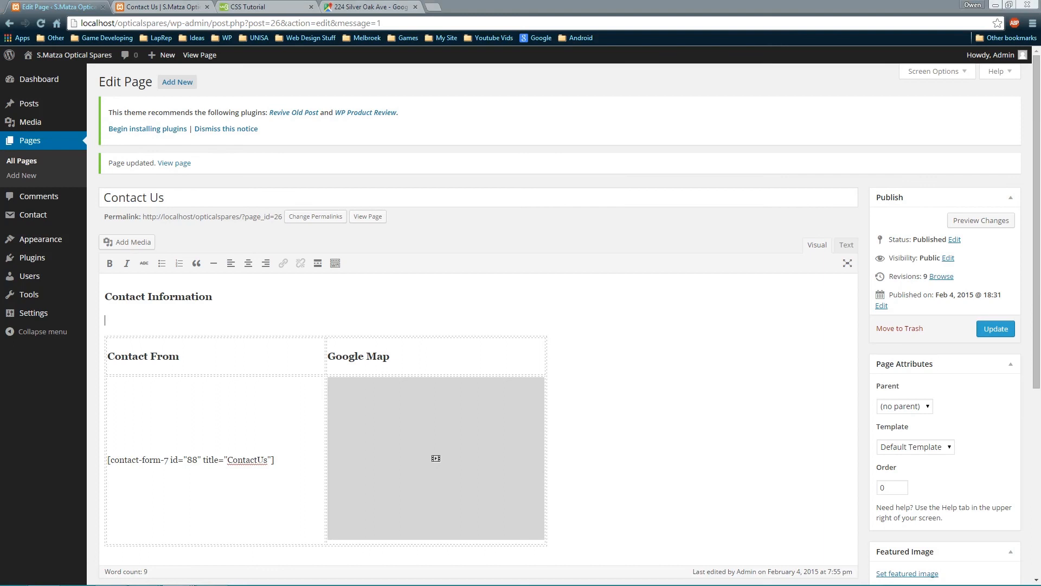
{"action": "left_click", "coordinate": [165, 332]}
{"action": "key", "text": "ctrl+v"}
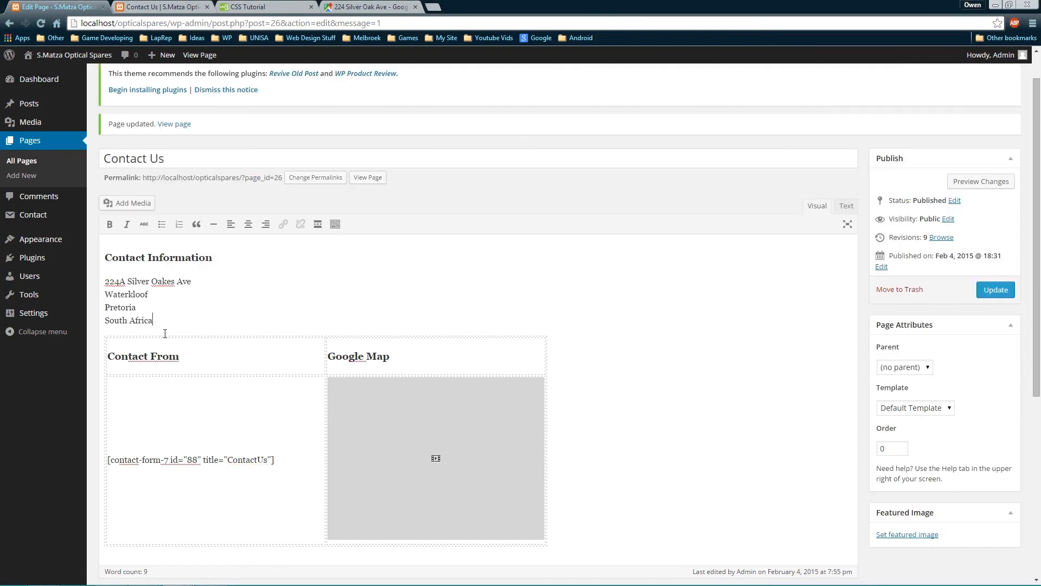
{"action": "scroll", "coordinate": [228, 307], "scroll_direction": "up", "scroll_amount": 1}
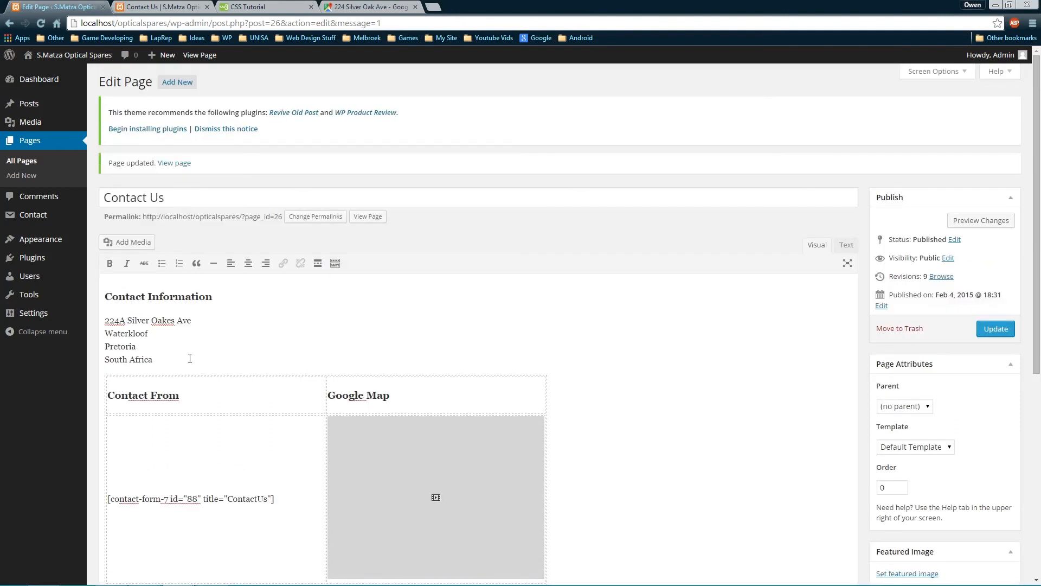
{"action": "key", "text": "Return"}
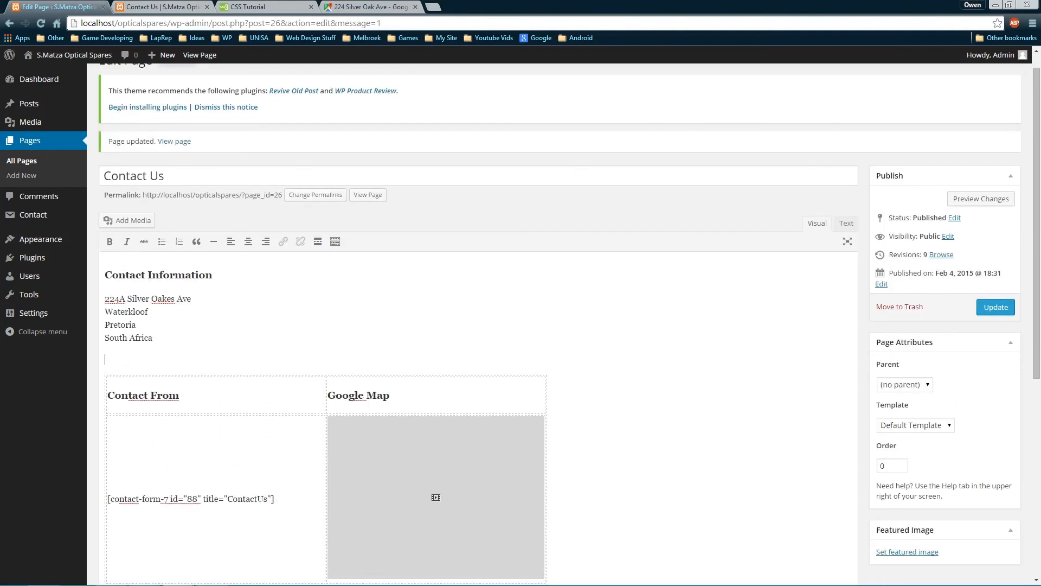
Paste the phone, fax and email lines under the address and update the page
{"action": "key", "text": "alt+Tab"}
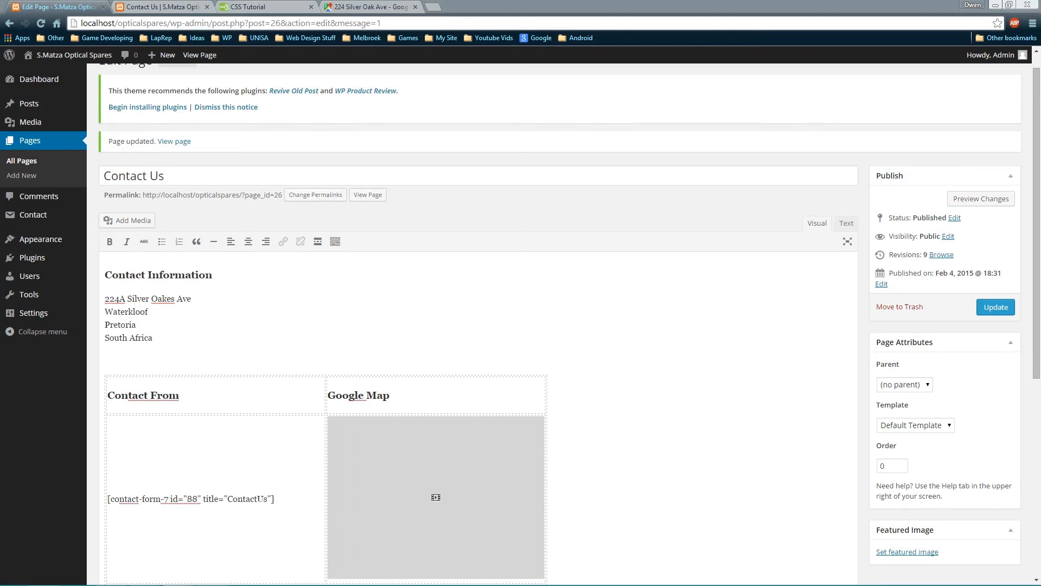
{"action": "left_click", "coordinate": [164, 356]}
{"action": "key", "text": "ctrl+v"}
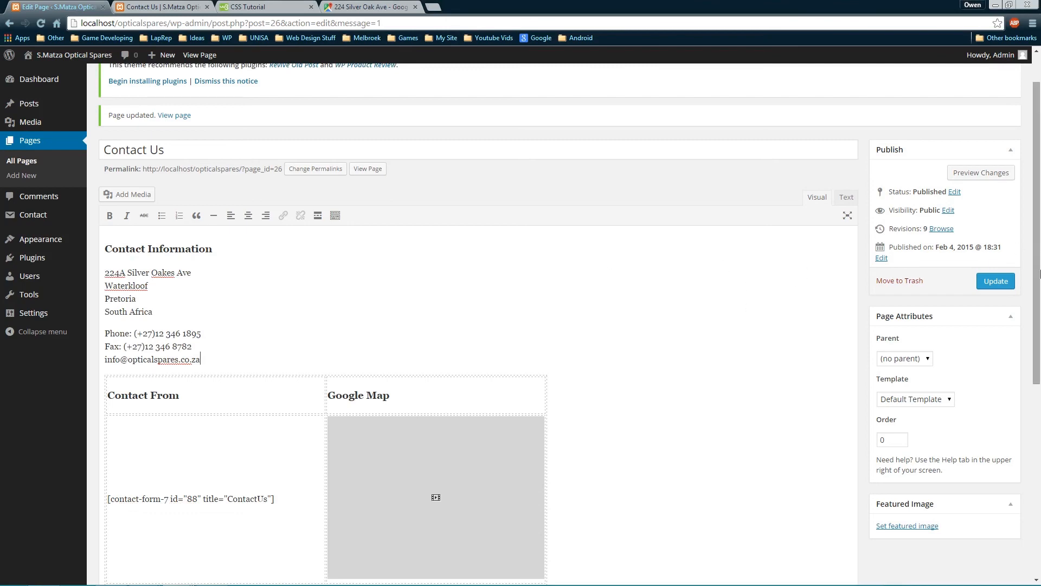
{"action": "left_click", "coordinate": [996, 281]}
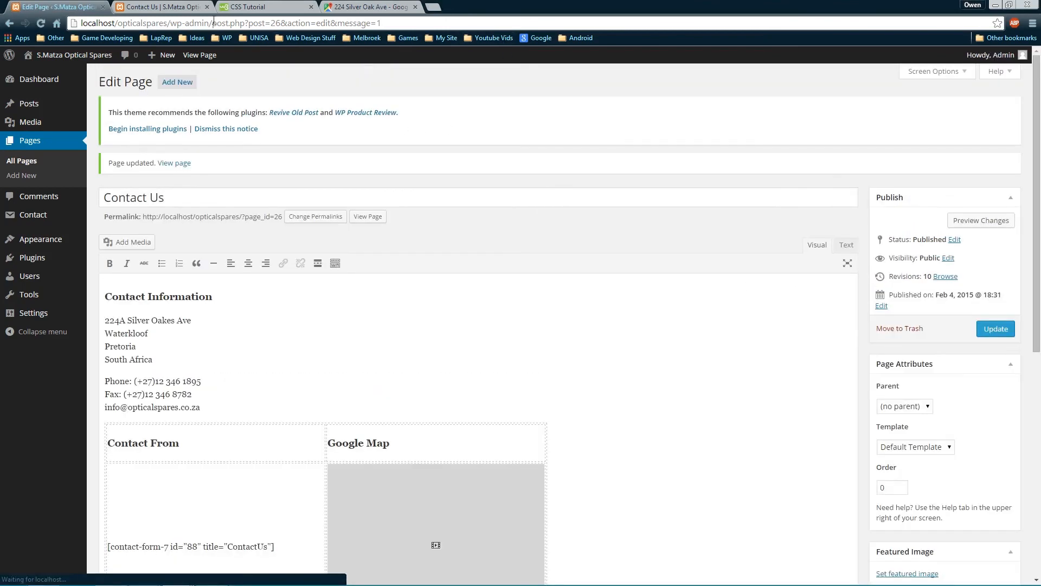
{"action": "left_click", "coordinate": [149, 8]}
{"action": "key", "text": "F5"}
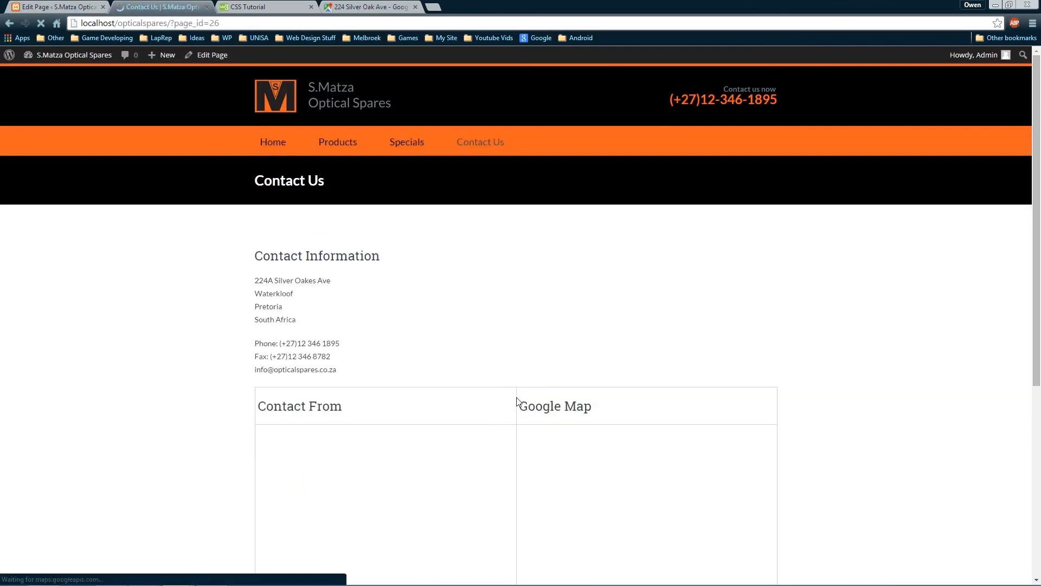
{"action": "scroll", "coordinate": [515, 401], "scroll_direction": "down", "scroll_amount": 5}
{"action": "scroll", "coordinate": [515, 400], "scroll_direction": "up", "scroll_amount": 5}
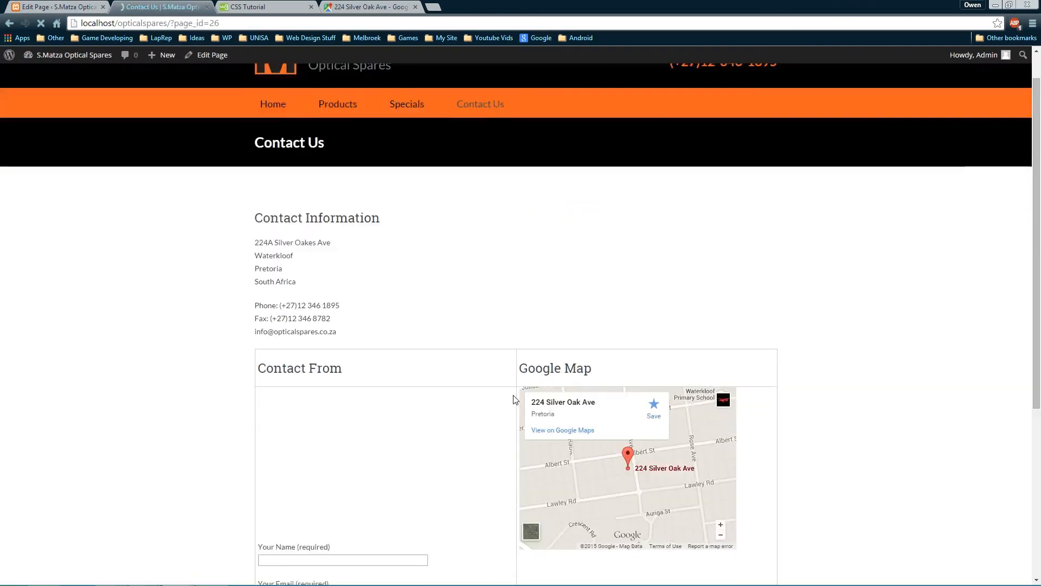
{"action": "scroll", "coordinate": [515, 401], "scroll_direction": "down", "scroll_amount": 5}
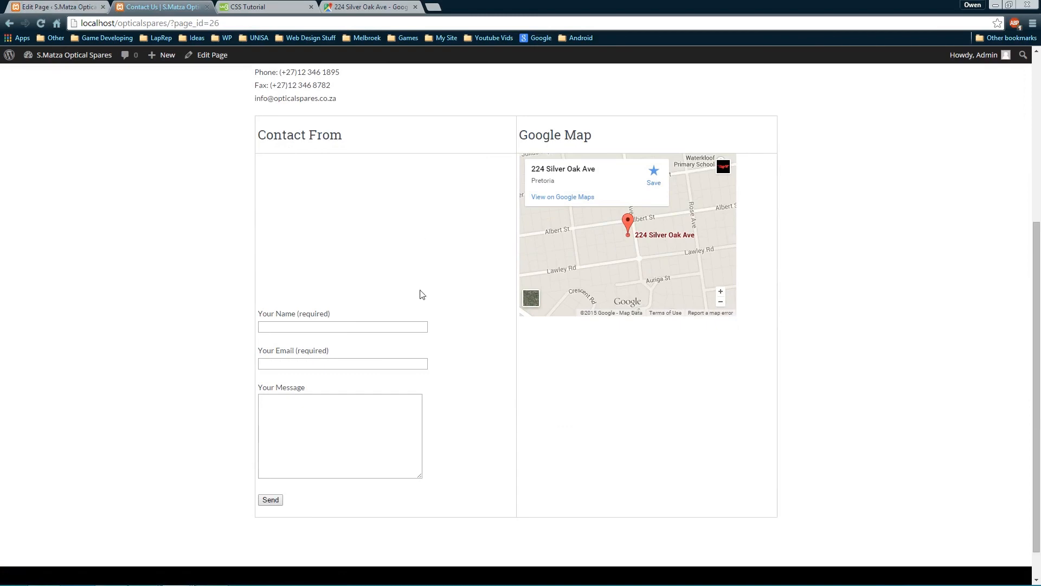
{"action": "scroll", "coordinate": [463, 395], "scroll_direction": "down", "scroll_amount": 1}
{"action": "scroll", "coordinate": [470, 395], "scroll_direction": "up", "scroll_amount": 5}
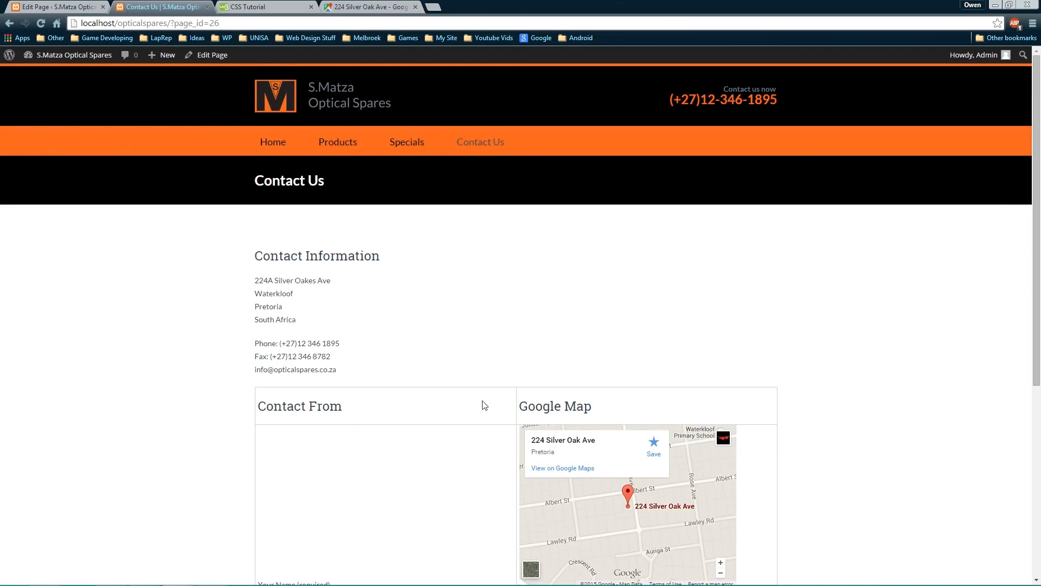
{"action": "scroll", "coordinate": [469, 434], "scroll_direction": "down", "scroll_amount": 5}
{"action": "scroll", "coordinate": [442, 477], "scroll_direction": "up", "scroll_amount": 5}
{"action": "left_click", "coordinate": [57, 7]}
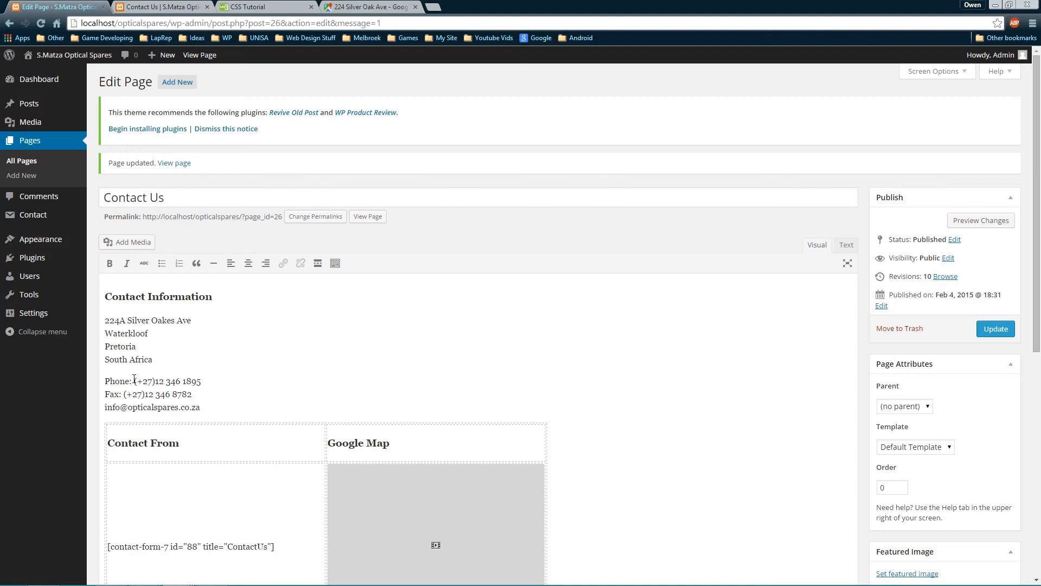
In the Text tab HTML, wrap the phone number in a tel: link
{"action": "left_click", "coordinate": [846, 244]}
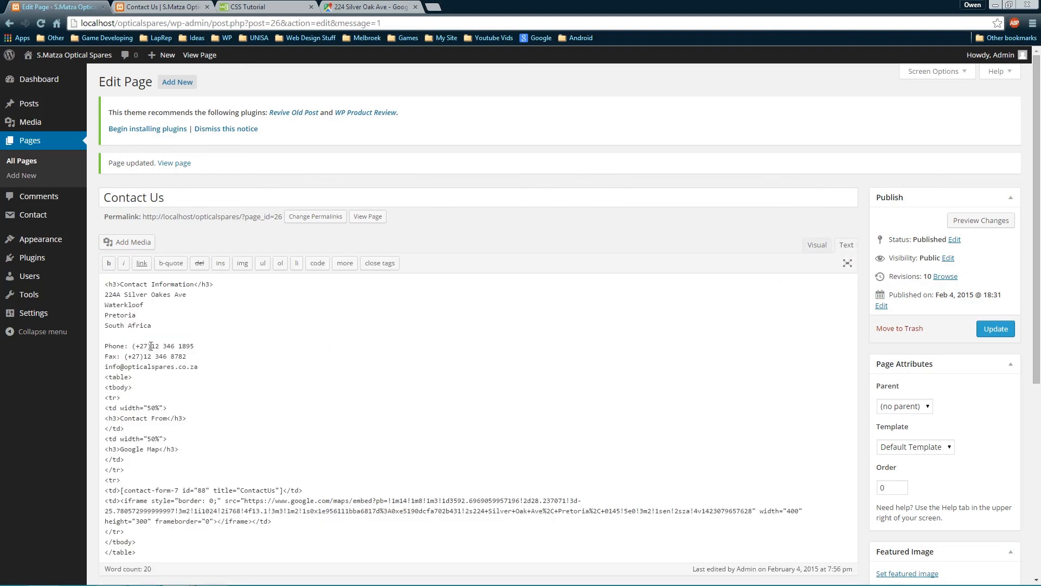
{"action": "left_click", "coordinate": [133, 345]}
{"action": "type", "text": "<"}
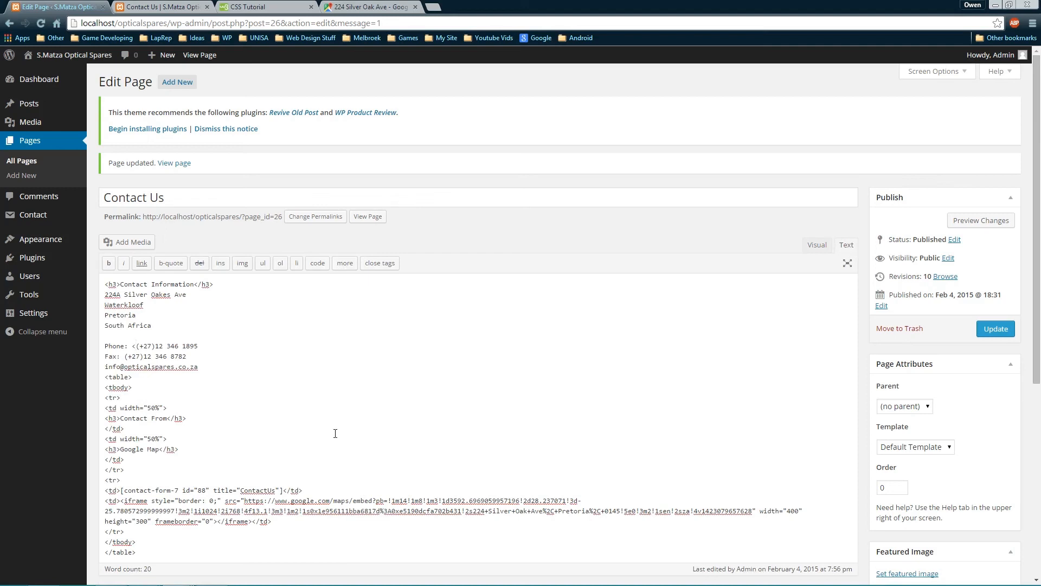
{"action": "type", "text": "a"}
{"action": "type", "text": " href"}
{"action": "type", "text": "="}
{"action": "type", "text": "\"\""}
{"action": "type", "text": ">"}
{"action": "type", "text": "tel"}
{"action": "type", "text": ":"}
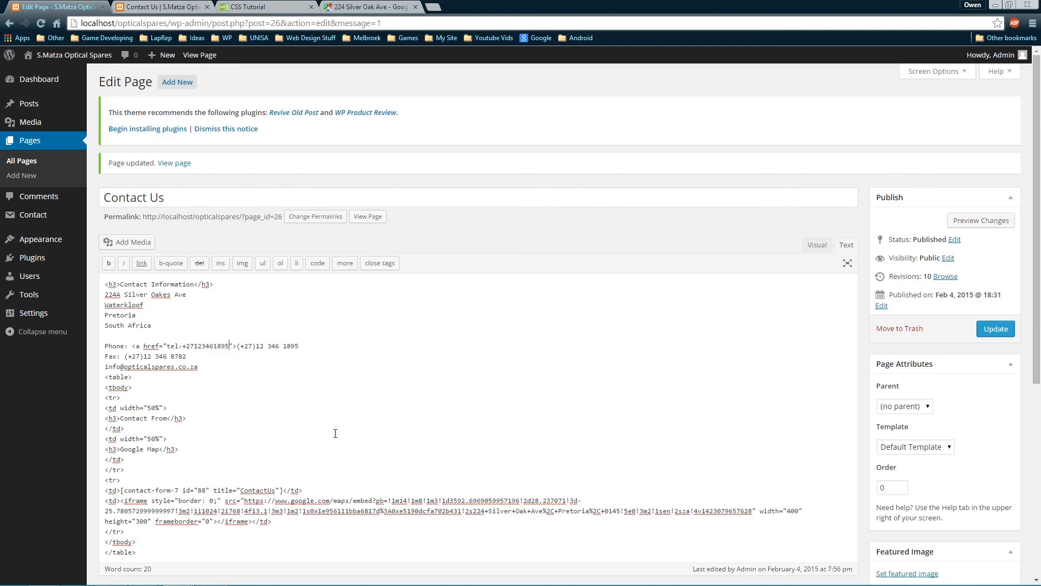
{"action": "type", "text": "</"}
{"action": "type", "text": "a>"}
Prefix the e-mail address with 'Email:', wrap it in a mailto: link, and update the page
{"action": "type", "text": "Email: "}
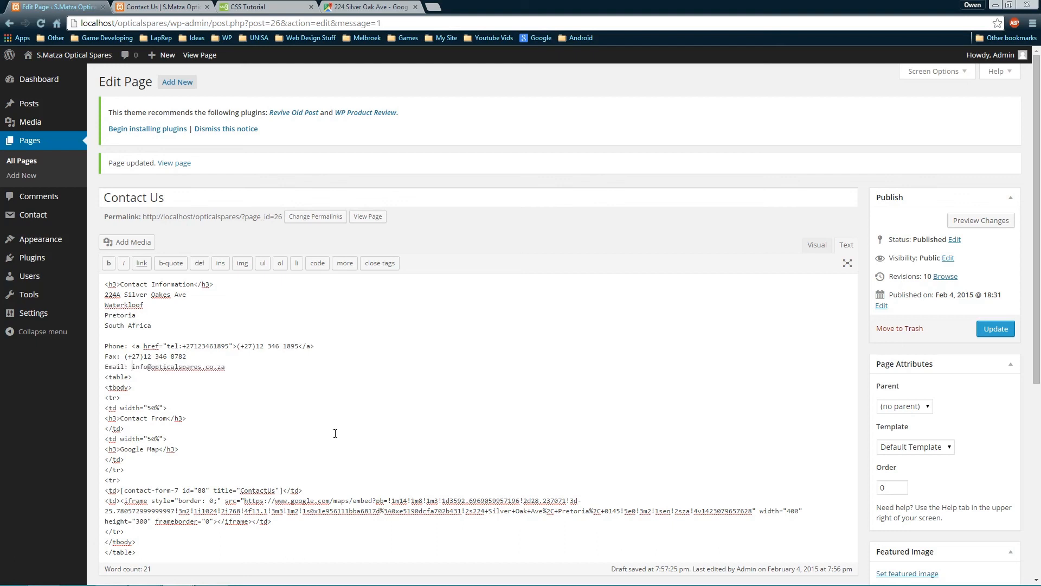
{"action": "type", "text": "<a>"}
{"action": "key", "text": "Left"}
{"action": "type", "text": "href=\"\""}
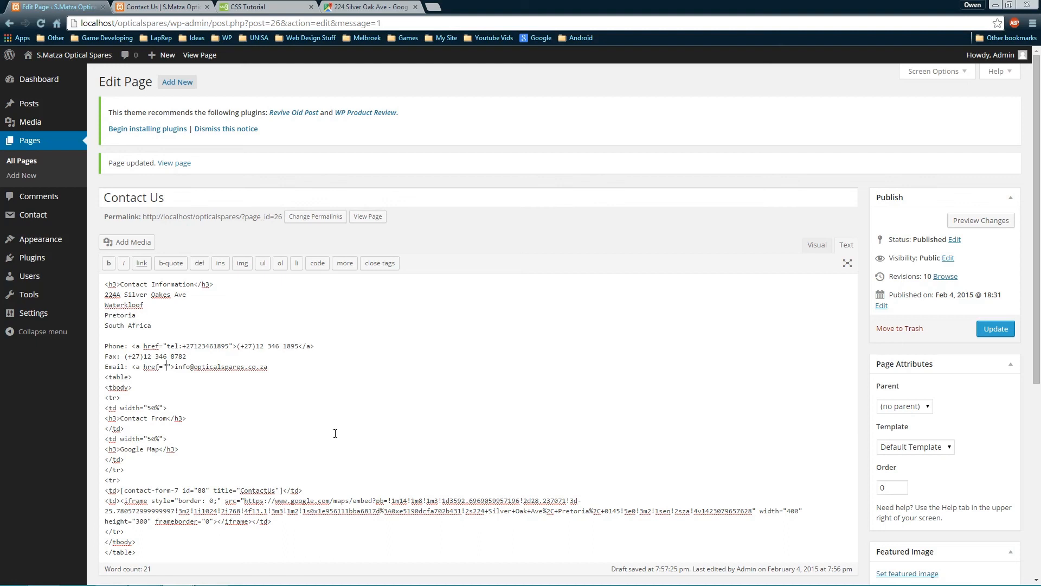
{"action": "type", "text": "mailto:"}
{"action": "key", "text": "shift+End"}
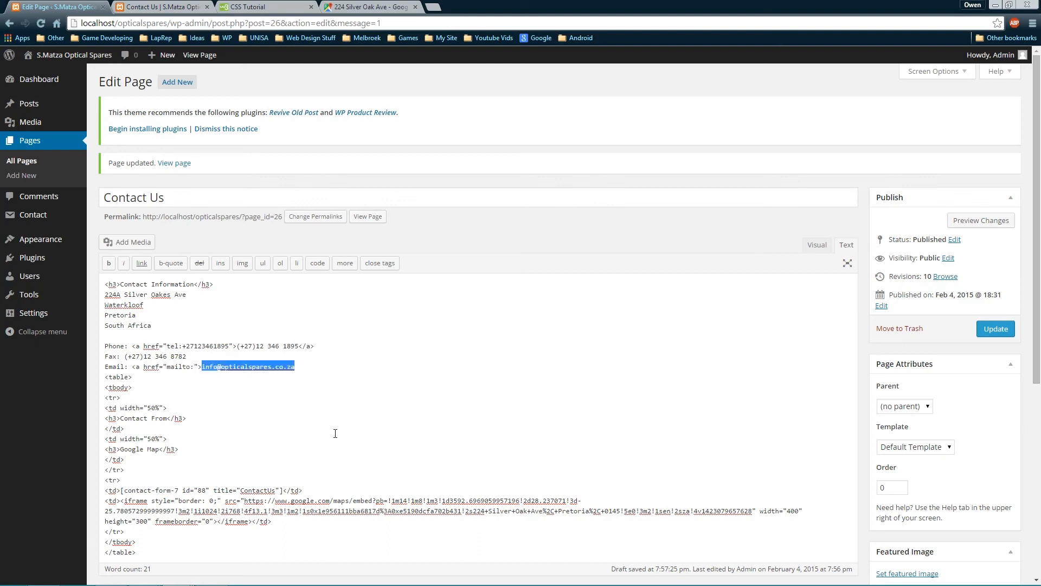
{"action": "key", "text": "ctrl+c"}
{"action": "key", "text": "Left"}
{"action": "key", "text": "Left"}
{"action": "key", "text": "Left"}
{"action": "key", "text": "ctrl+v"}
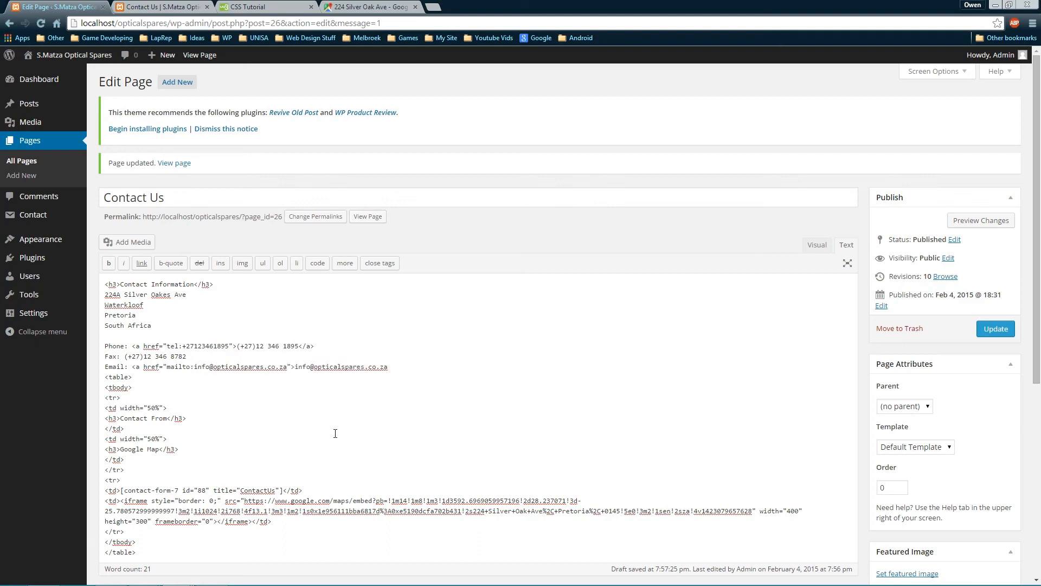
{"action": "type", "text": "</a>"}
{"action": "left_click", "coordinate": [995, 329]}
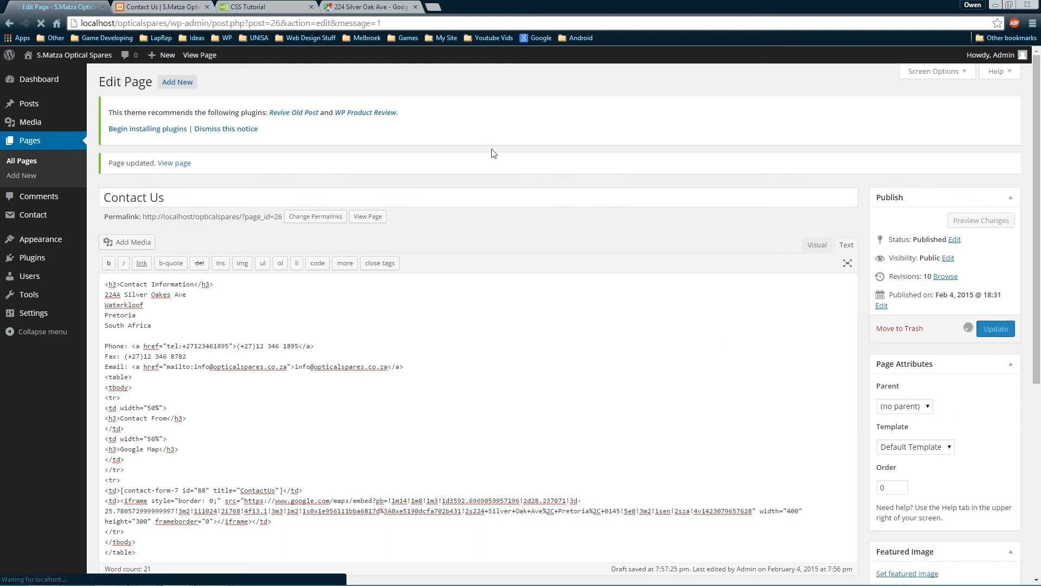
Review the live Contact Us page, then bring up the phone link's context menu
{"action": "key", "text": "ctrl+Tab"}
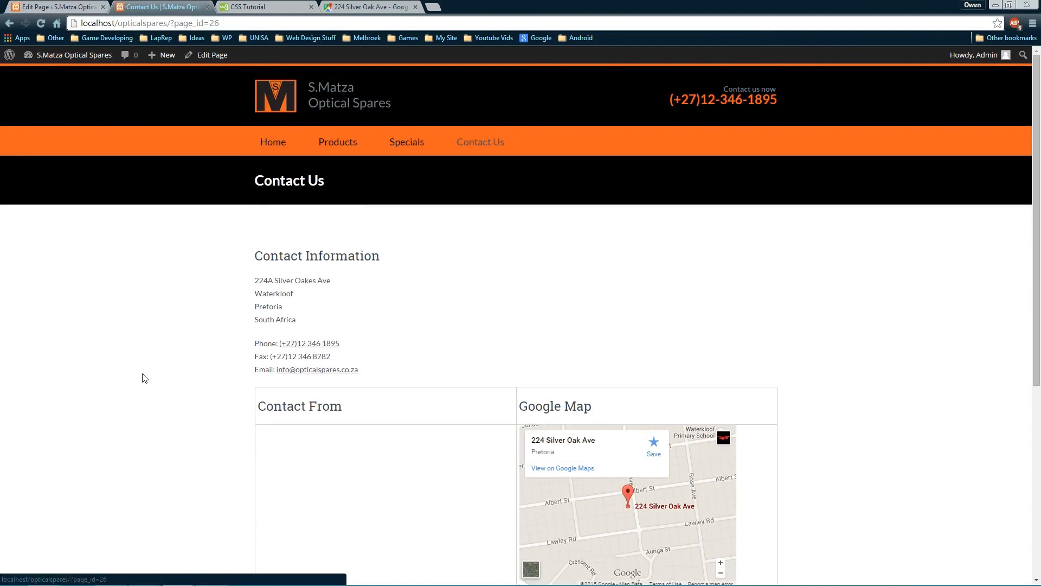
{"action": "scroll", "coordinate": [559, 372], "scroll_direction": "down", "scroll_amount": 2}
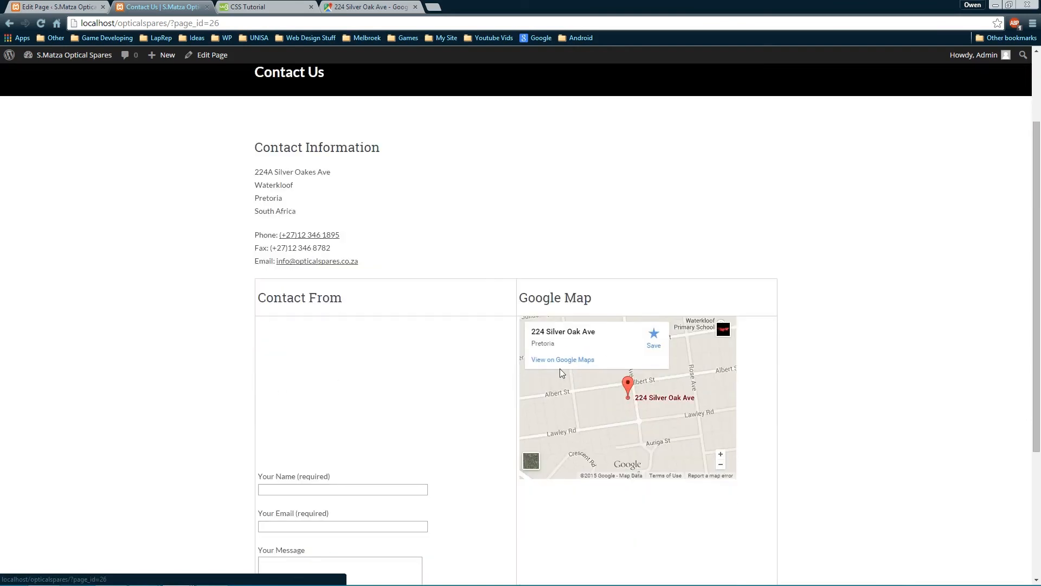
{"action": "scroll", "coordinate": [523, 362], "scroll_direction": "up", "scroll_amount": 2}
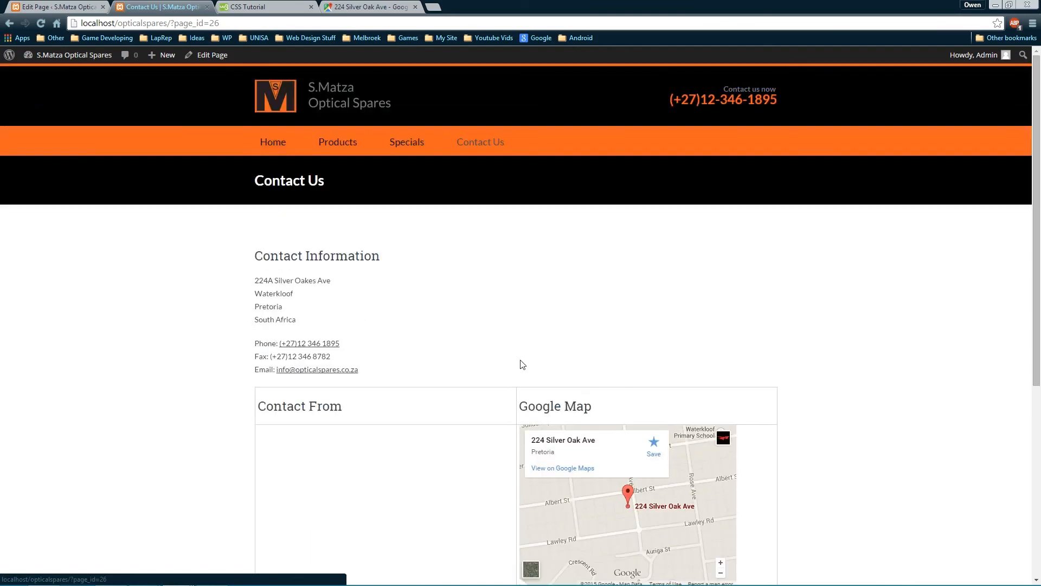
{"action": "scroll", "coordinate": [522, 364], "scroll_direction": "down", "scroll_amount": 3}
{"action": "scroll", "coordinate": [532, 331], "scroll_direction": "up", "scroll_amount": 2}
{"action": "scroll", "coordinate": [696, 199], "scroll_direction": "up", "scroll_amount": 3}
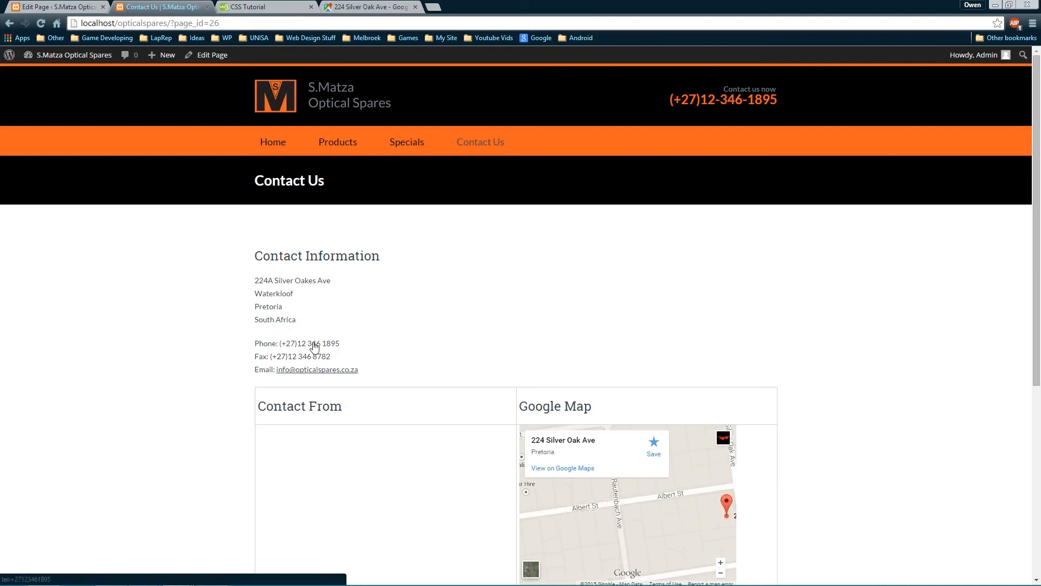
{"action": "right_click", "coordinate": [314, 346]}
In the inspector, make the phone link #F26522 with text-decoration: none, copy the rule, and return to the editor
{"action": "left_click", "coordinate": [369, 421]}
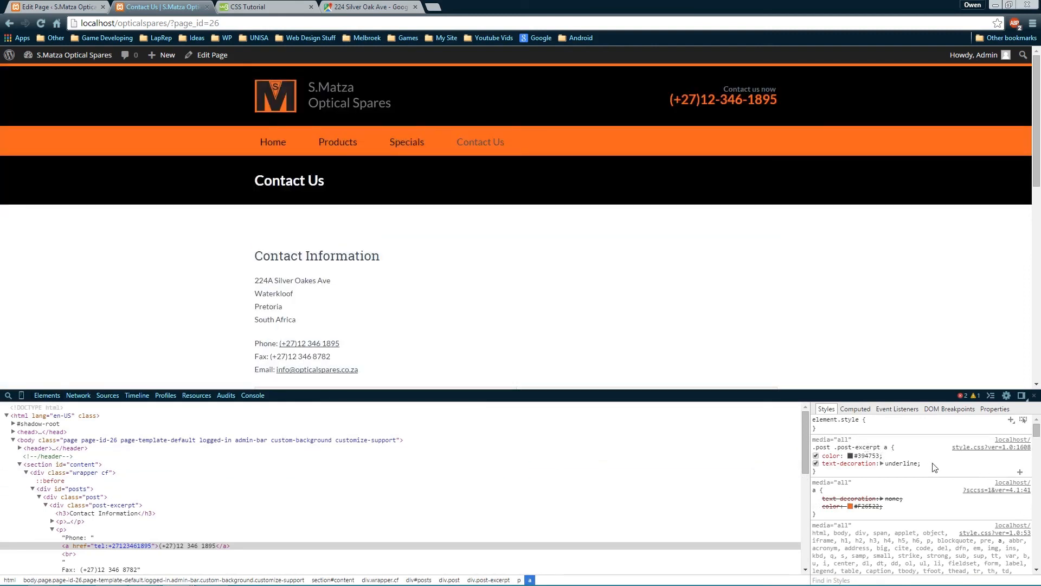
{"action": "left_click", "coordinate": [850, 455]}
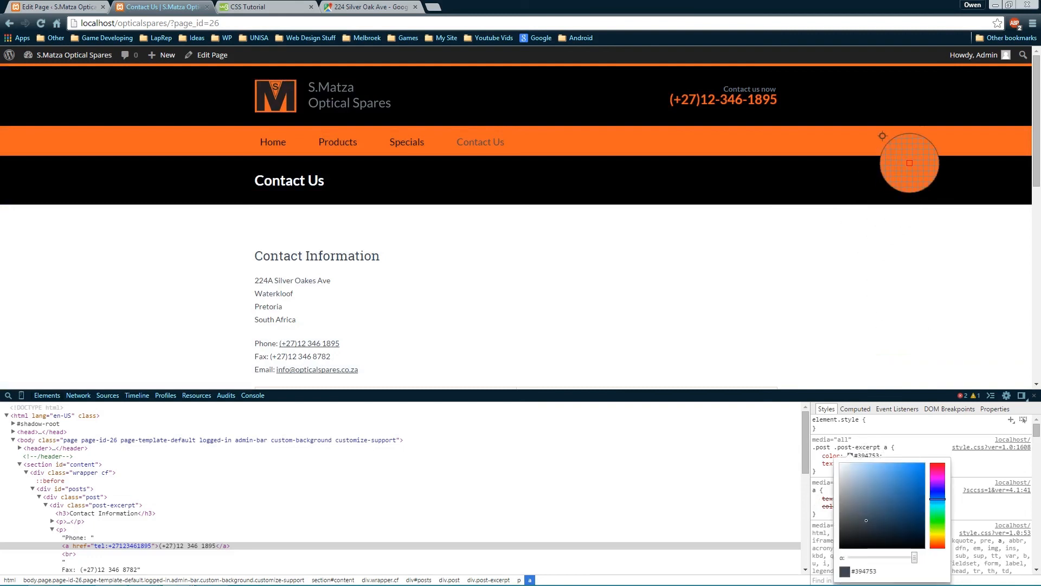
{"action": "left_click", "coordinate": [802, 446]}
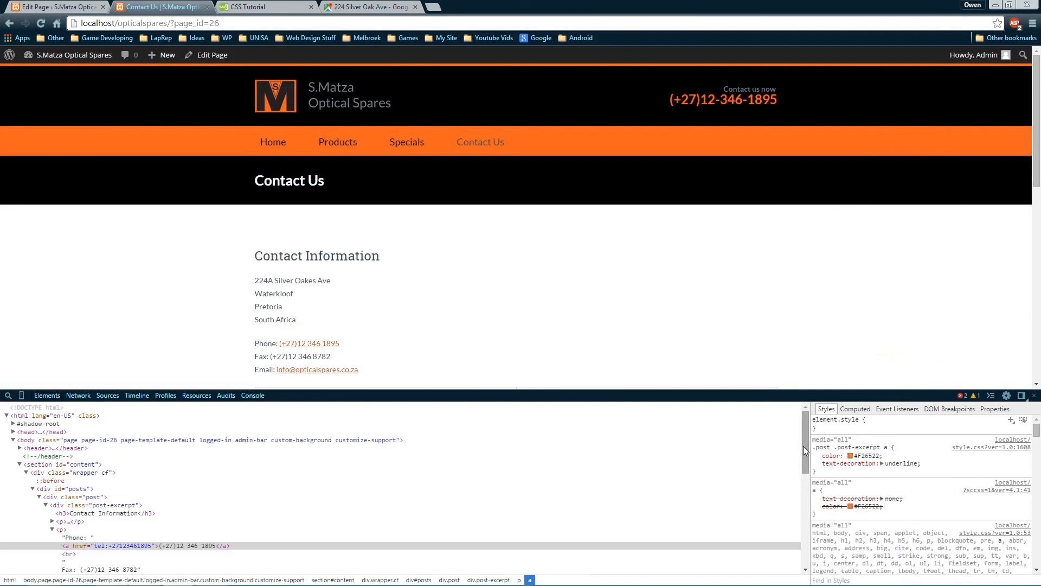
{"action": "left_click", "coordinate": [903, 462]}
{"action": "type", "text": "none"}
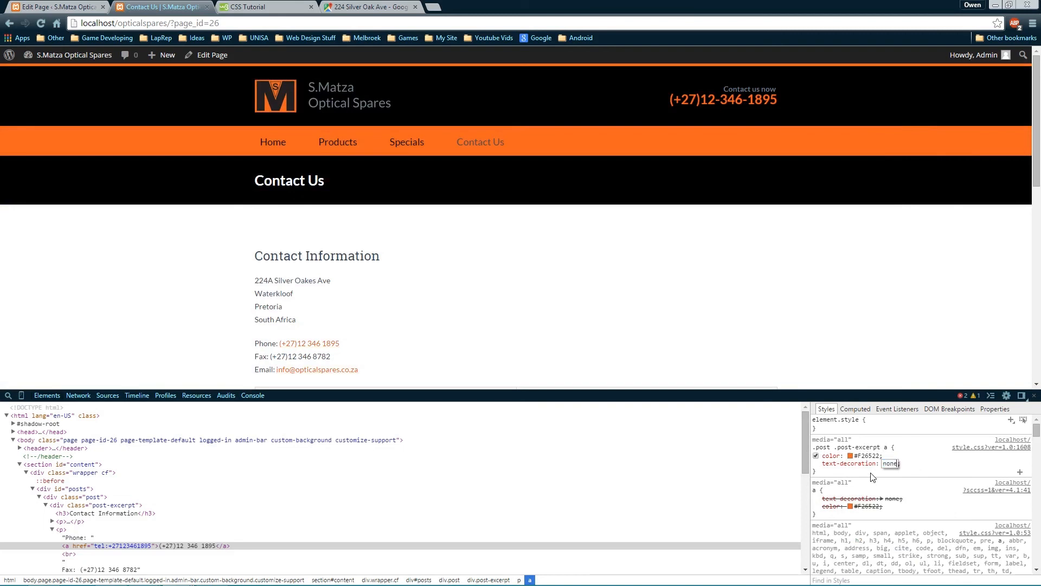
{"action": "left_click", "coordinate": [820, 471]}
{"action": "left_click_drag", "start_coordinate": [820, 472], "coordinate": [813, 448]}
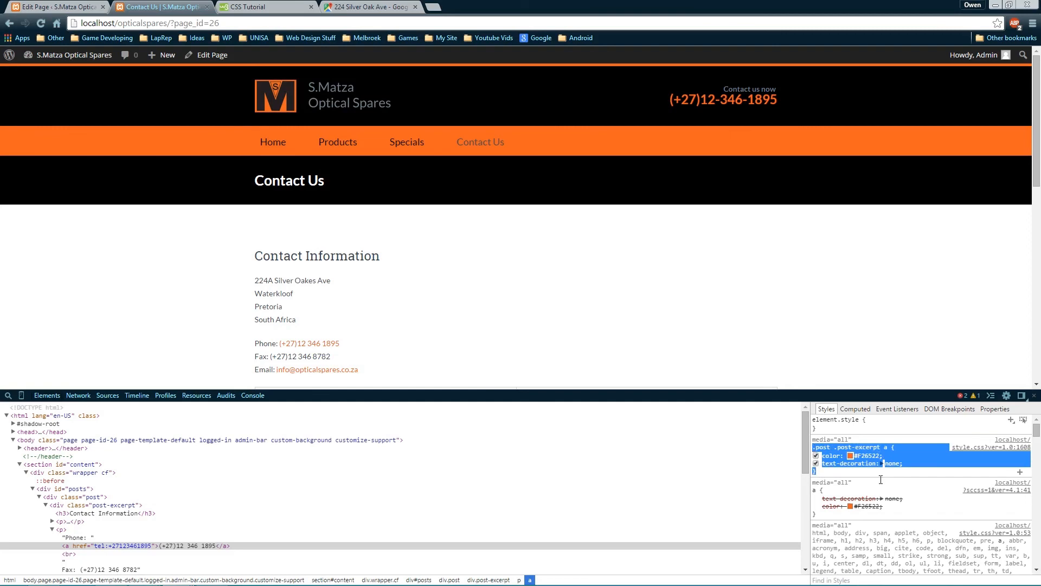
{"action": "left_click", "coordinate": [59, 6]}
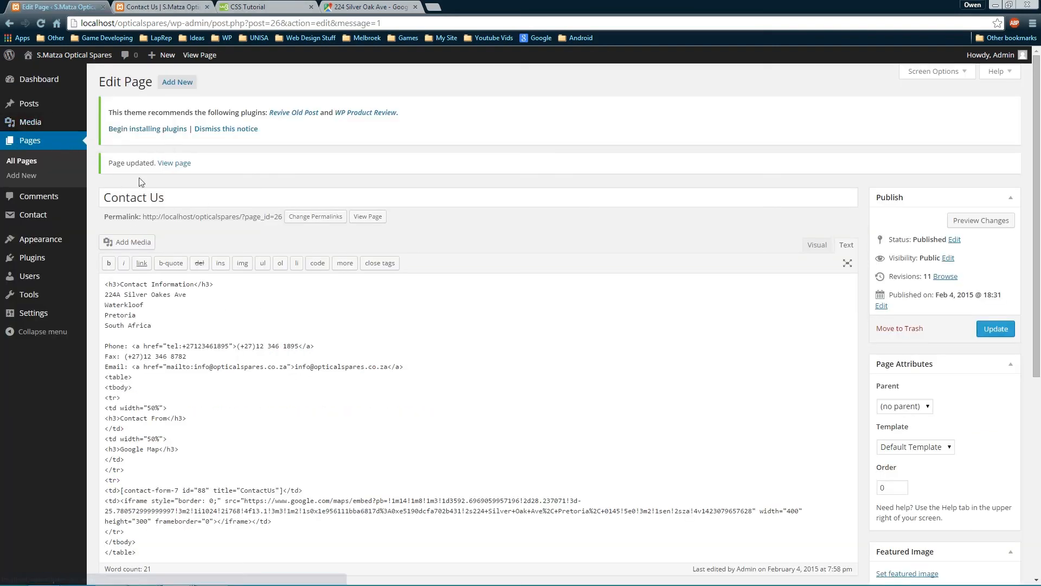
Paste the orange, no-underline .post .post-excerpt a rule into Custom CSS and save
{"action": "mouse_move", "coordinate": [43, 246]}
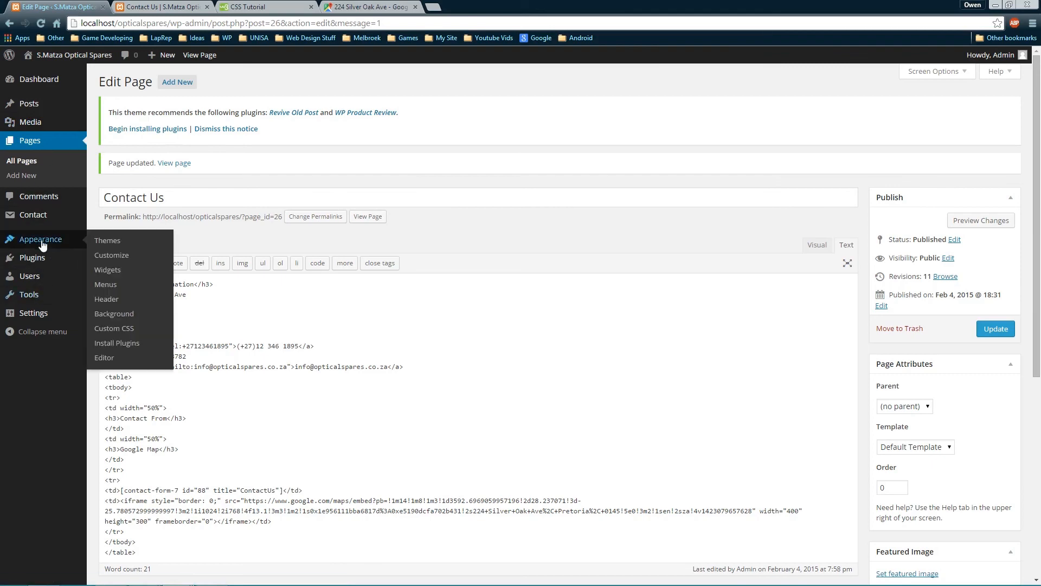
{"action": "left_click", "coordinate": [117, 329]}
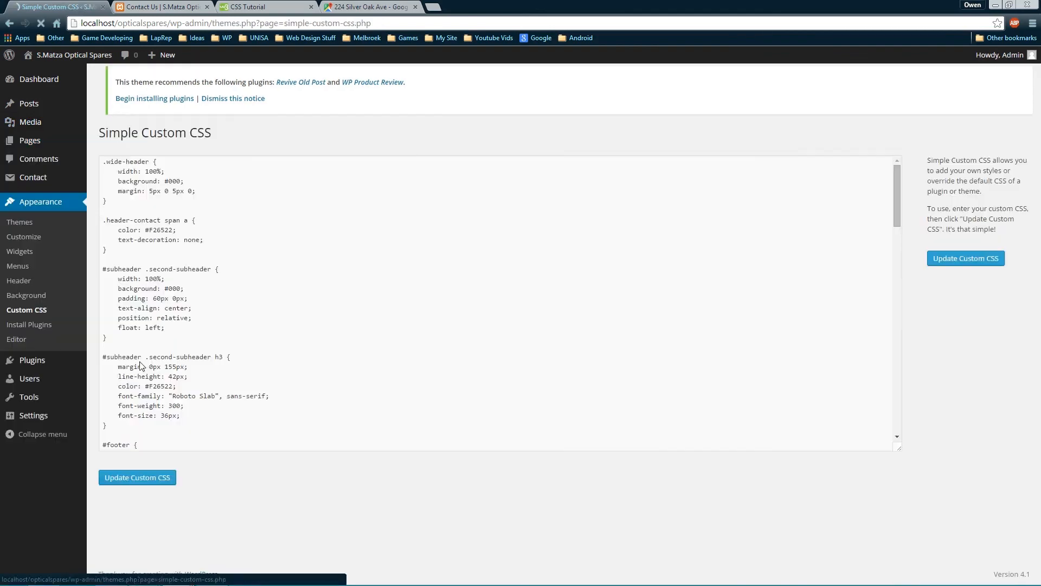
{"action": "scroll", "coordinate": [303, 424], "scroll_direction": "down", "scroll_amount": 15}
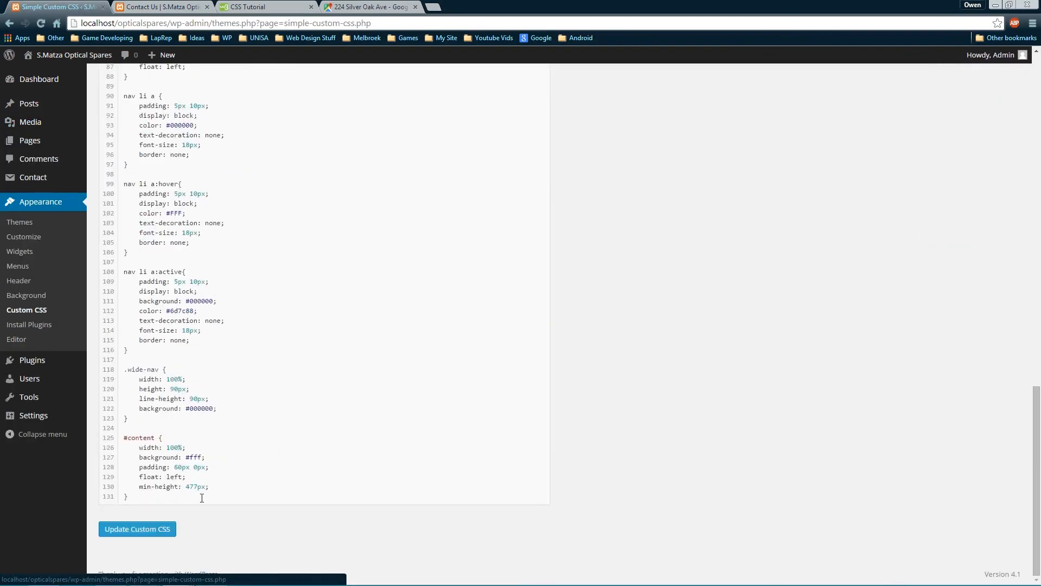
{"action": "key", "text": "ctrl+v"}
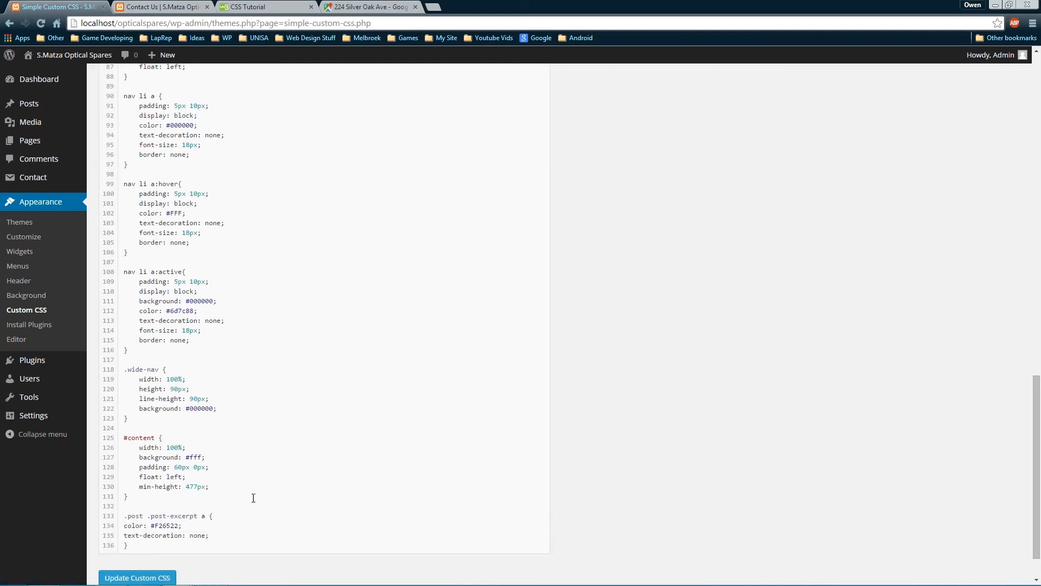
{"action": "key", "text": "Tab"}
{"action": "key", "text": "Down"}
{"action": "key", "text": "Home"}
{"action": "key", "text": "Tab"}
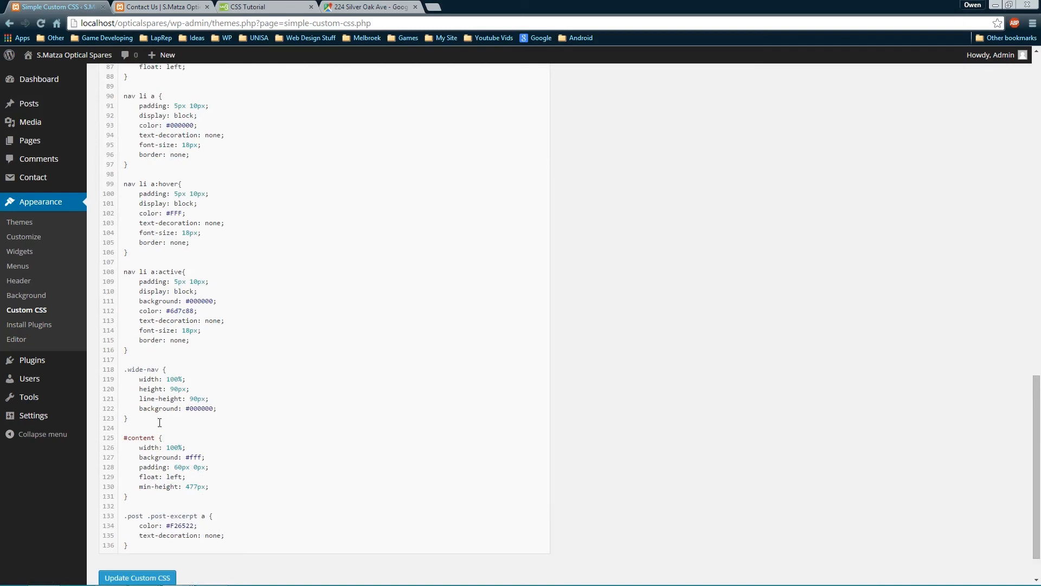
{"action": "left_click", "coordinate": [142, 577]}
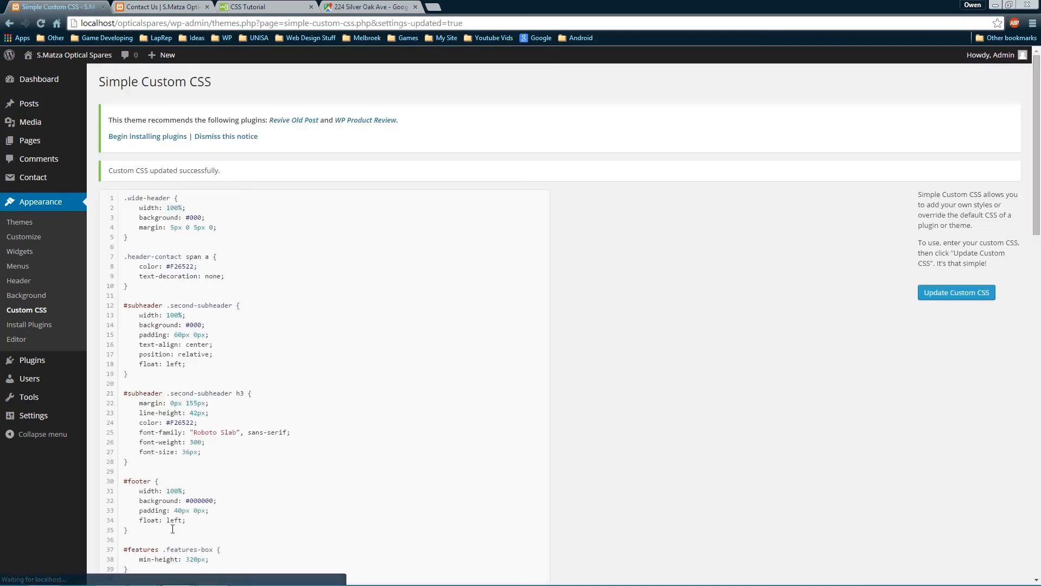
Add an a:hover rule with text-decoration: underline, save it, and reload the Contact Us page
{"action": "scroll", "coordinate": [173, 487], "scroll_direction": "down", "scroll_amount": 6}
{"action": "scroll", "coordinate": [173, 487], "scroll_direction": "down", "scroll_amount": 12}
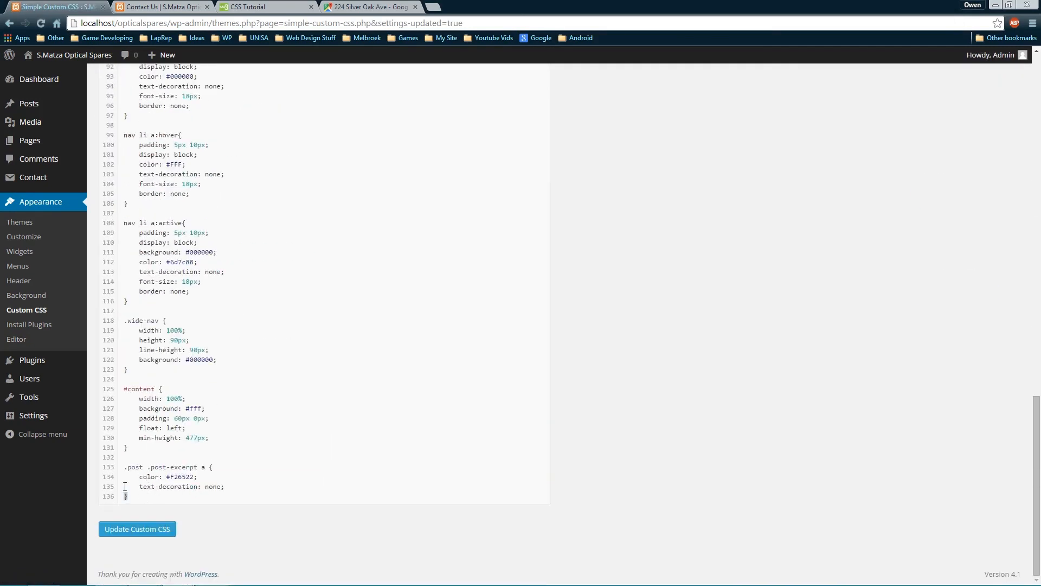
{"action": "left_click_drag", "start_coordinate": [128, 496], "coordinate": [121, 470]}
{"action": "left_click", "coordinate": [175, 500]}
{"action": "key", "text": "Return"}
{"action": "key", "text": "Return"}
{"action": "key", "text": "ctrl+v"}
{"action": "scroll", "coordinate": [225, 471], "scroll_direction": "down", "scroll_amount": 1}
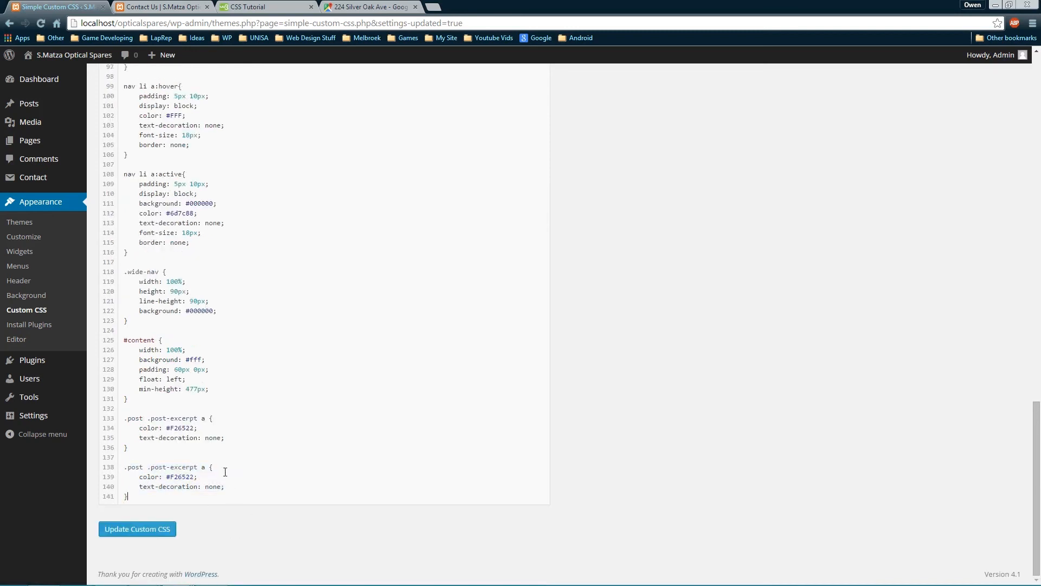
{"action": "key", "text": "shift+Home"}
{"action": "key", "text": "BackSpace"}
{"action": "key", "text": "BackSpace"}
{"action": "key", "text": "BackSpace"}
{"action": "key", "text": "BackSpace"}
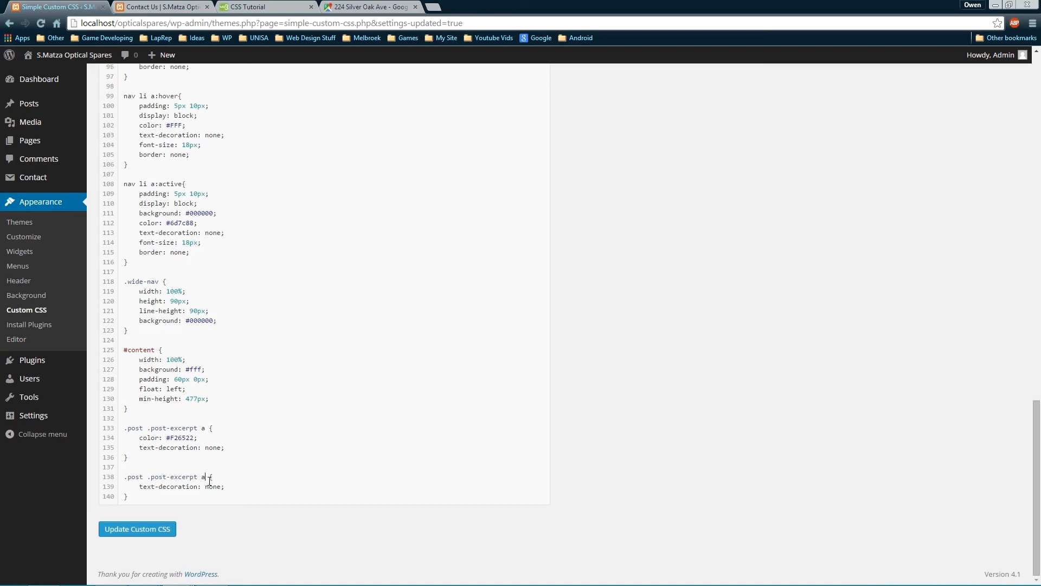
{"action": "left_click", "coordinate": [210, 481]}
{"action": "type", "text": ":hover"}
{"action": "key", "text": "shift+Left"}
{"action": "key", "text": "shift+Left"}
{"action": "key", "text": "shift+Left"}
{"action": "type", "text": "underline"}
{"action": "left_click", "coordinate": [104, 530]}
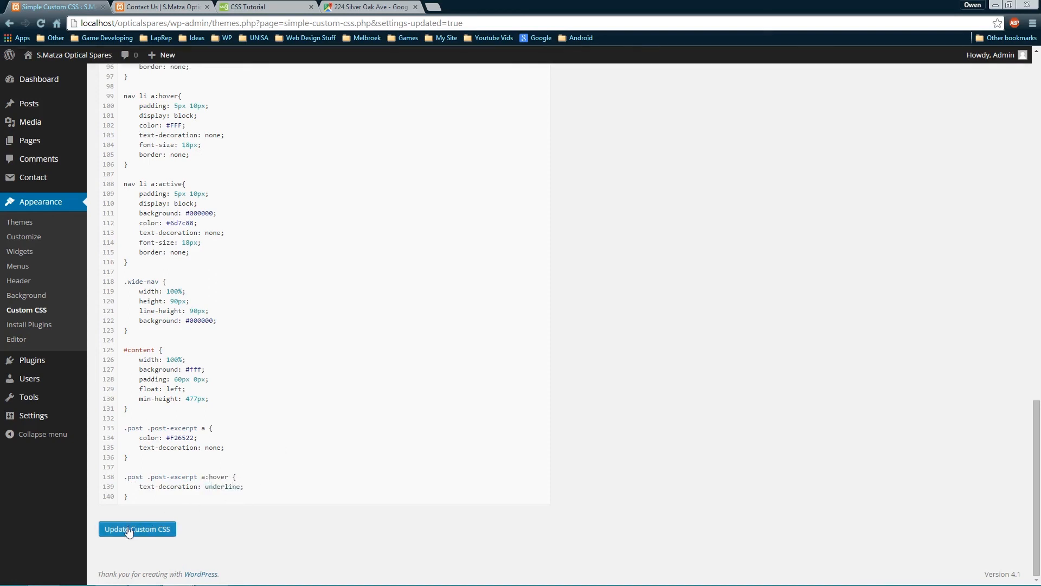
{"action": "left_click", "coordinate": [160, 6]}
{"action": "key", "text": "F5"}
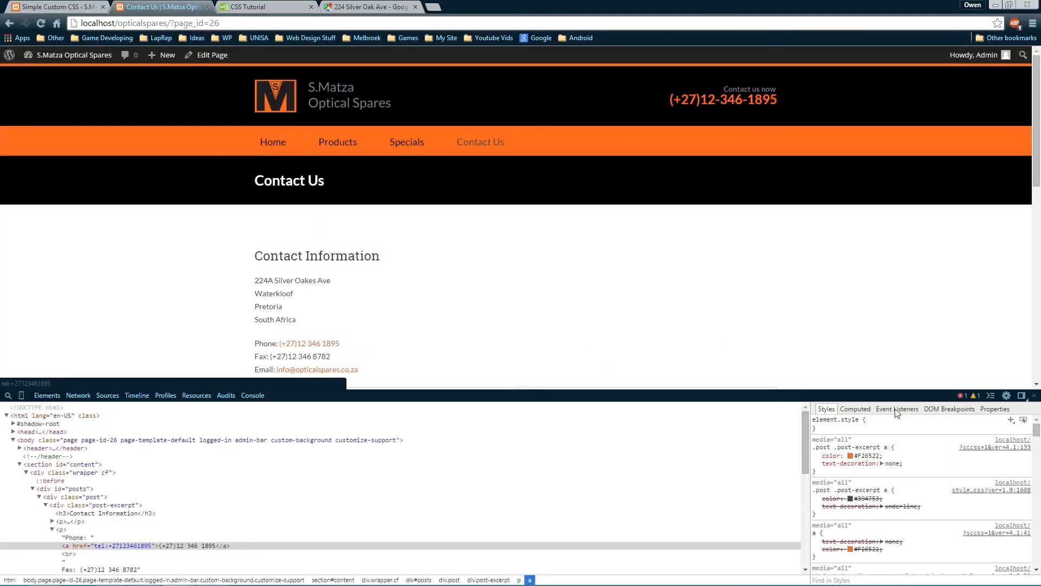
Close DevTools and inspect a cell of the contact table
{"action": "left_click", "coordinate": [1033, 395]}
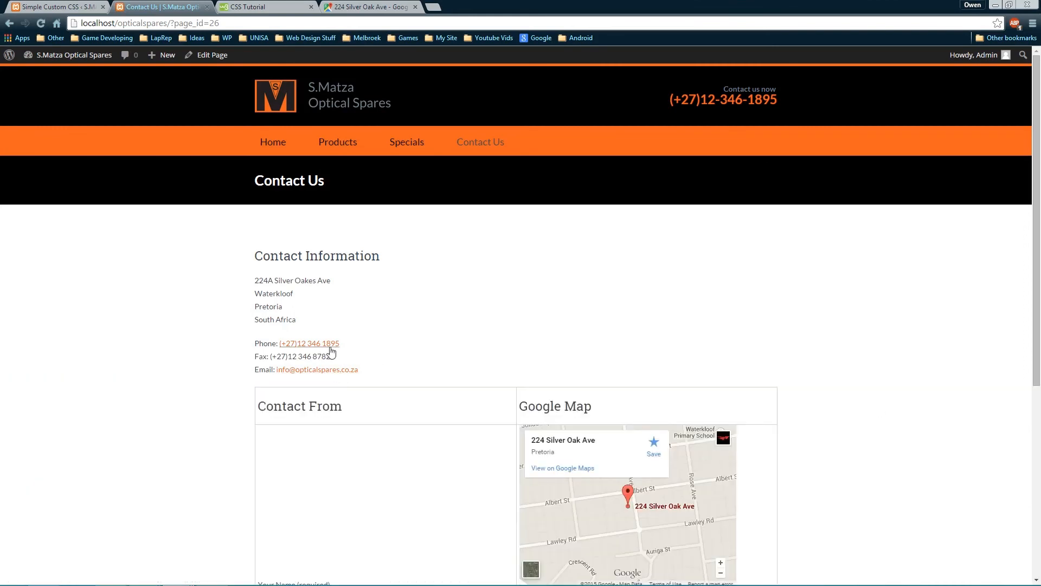
{"action": "scroll", "coordinate": [830, 407], "scroll_direction": "down", "scroll_amount": 6}
{"action": "scroll", "coordinate": [795, 402], "scroll_direction": "up", "scroll_amount": 6}
{"action": "scroll", "coordinate": [729, 395], "scroll_direction": "down", "scroll_amount": 2}
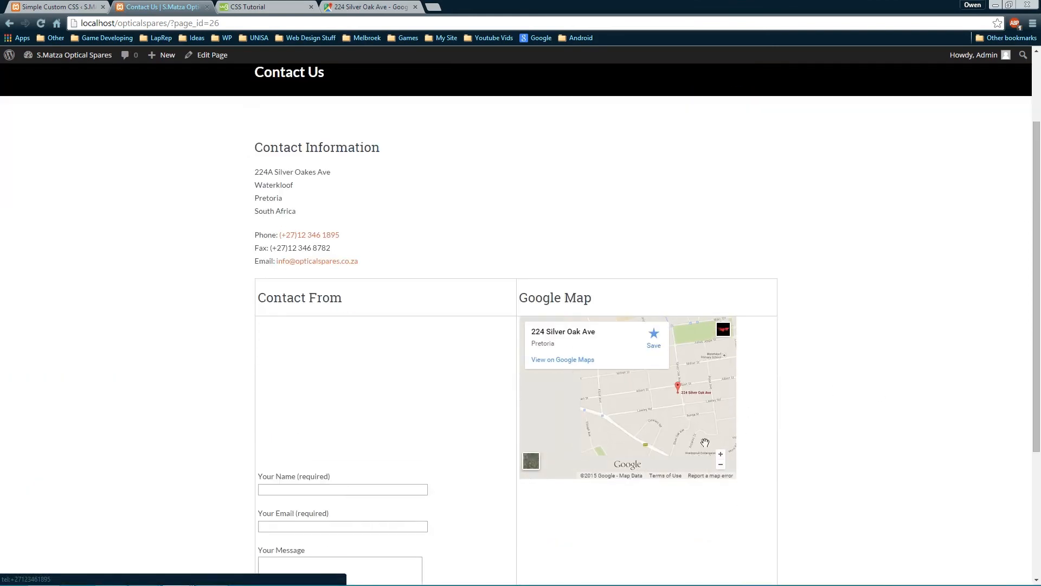
{"action": "scroll", "coordinate": [362, 279], "scroll_direction": "down", "scroll_amount": 3}
{"action": "right_click", "coordinate": [365, 256]}
{"action": "left_click", "coordinate": [415, 376]}
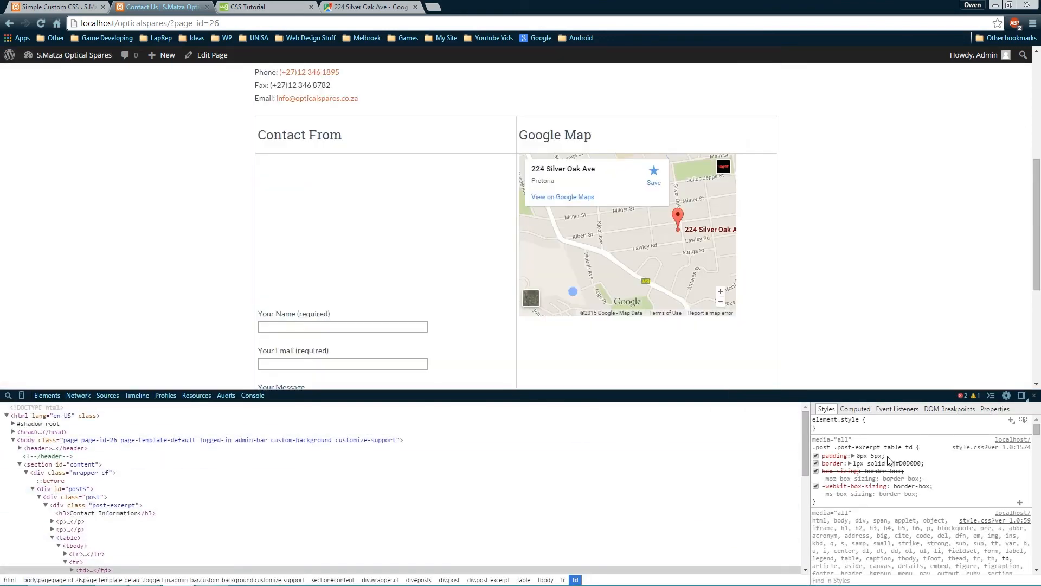
Trial the td padding value, setting it to 0px and then nudging it to 5px
{"action": "left_click", "coordinate": [893, 456]}
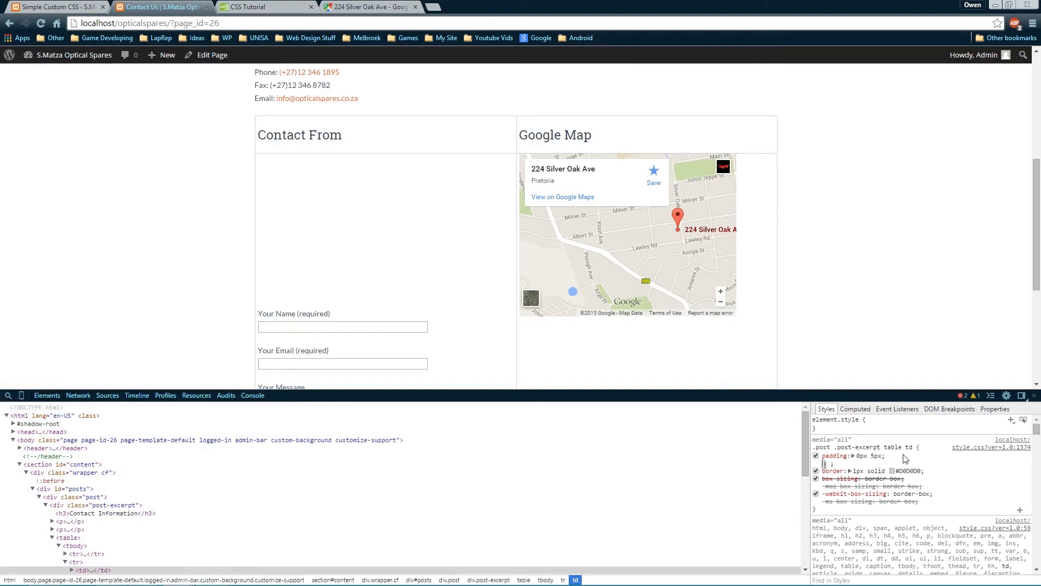
{"action": "key", "text": "shift+Tab"}
{"action": "type", "text": "0"}
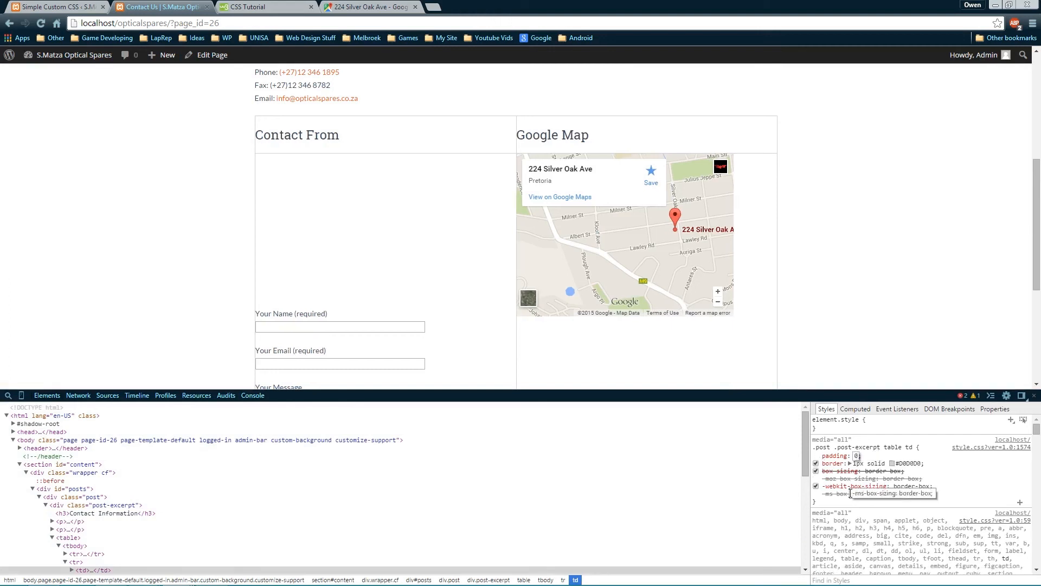
{"action": "type", "text": "px"}
{"action": "key", "text": "shift+Tab"}
{"action": "key", "text": "Tab"}
{"action": "type", "text": "10"}
{"action": "key", "text": "BackSpace"}
{"action": "key", "text": "BackSpace"}
{"action": "type", "text": "0px"}
{"action": "key", "text": "Up"}
{"action": "key", "text": "Up"}
{"action": "key", "text": "Up"}
{"action": "key", "text": "Up"}
{"action": "key", "text": "Up"}
{"action": "key", "text": "Up"}
{"action": "key", "text": "Up"}
{"action": "key", "text": "Up"}
{"action": "key", "text": "Up"}
{"action": "key", "text": "Up"}
{"action": "key", "text": "Up"}
{"action": "key", "text": "Up"}
{"action": "key", "text": "Up"}
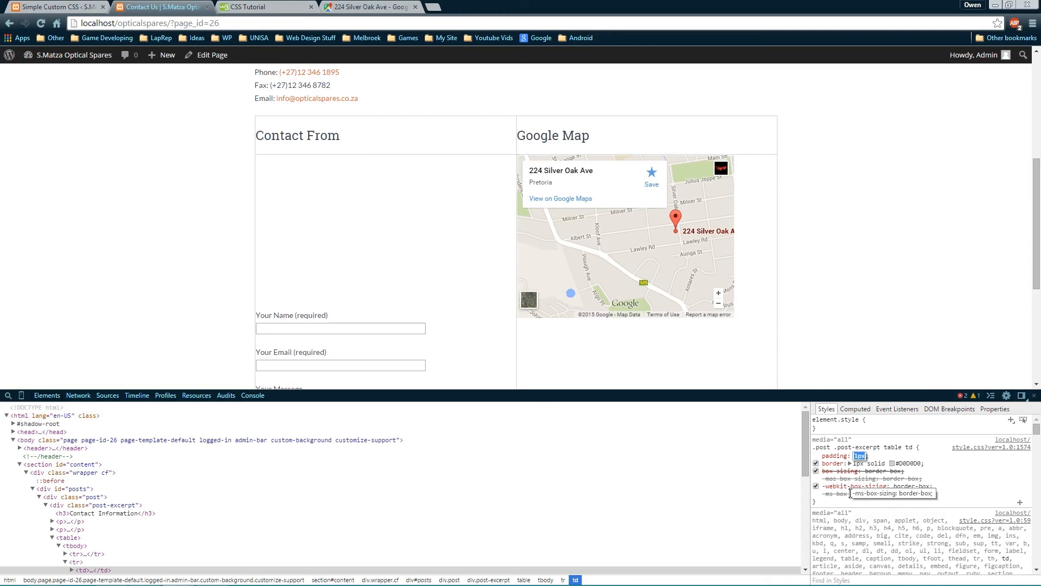
{"action": "key", "text": "Up"}
{"action": "key", "text": "Up"}
{"action": "key", "text": "Up"}
{"action": "key", "text": "Up"}
{"action": "key", "text": "Up"}
{"action": "key", "text": "Up"}
{"action": "key", "text": "Up"}
{"action": "key", "text": "Up"}
{"action": "key", "text": "Up"}
{"action": "key", "text": "Up"}
{"action": "key", "text": "Up"}
{"action": "key", "text": "Up"}
{"action": "key", "text": "Up"}
{"action": "key", "text": "Up"}
{"action": "key", "text": "Up"}
{"action": "key", "text": "Up"}
{"action": "key", "text": "Up"}
{"action": "key", "text": "Up"}
{"action": "key", "text": "Up"}
{"action": "key", "text": "Up"}
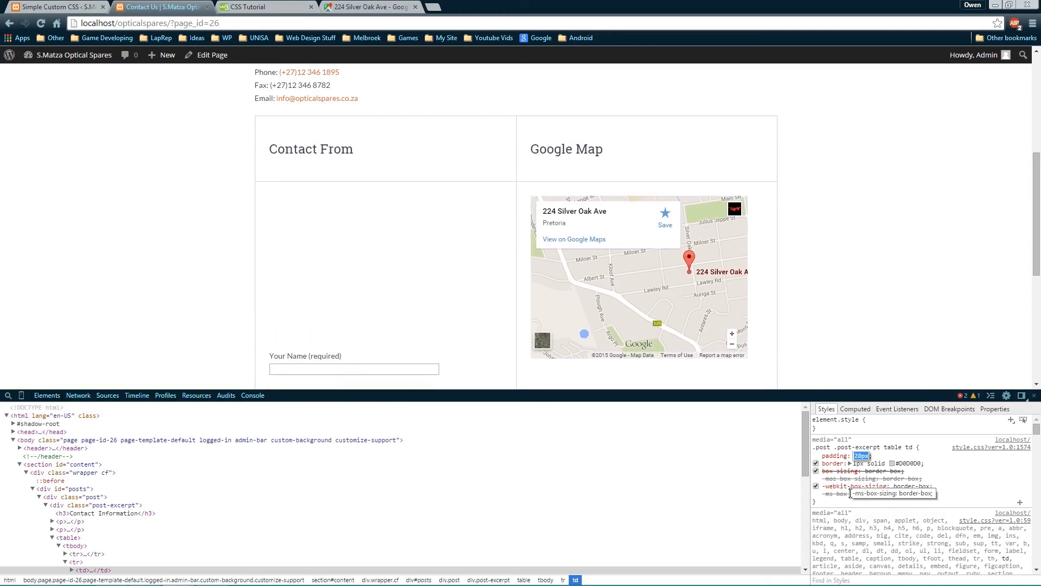
{"action": "key", "text": "Down"}
{"action": "key", "text": "Down"}
{"action": "key", "text": "Down"}
{"action": "key", "text": "Down"}
{"action": "key", "text": "Down"}
{"action": "key", "text": "Down"}
{"action": "key", "text": "Down"}
{"action": "key", "text": "Down"}
{"action": "key", "text": "Down"}
{"action": "key", "text": "Down"}
{"action": "key", "text": "Down"}
{"action": "key", "text": "Down"}
{"action": "key", "text": "Down"}
{"action": "key", "text": "Down"}
{"action": "key", "text": "Down"}
{"action": "key", "text": "Down"}
{"action": "key", "text": "Down"}
{"action": "key", "text": "Down"}
{"action": "key", "text": "Down"}
{"action": "key", "text": "Down"}
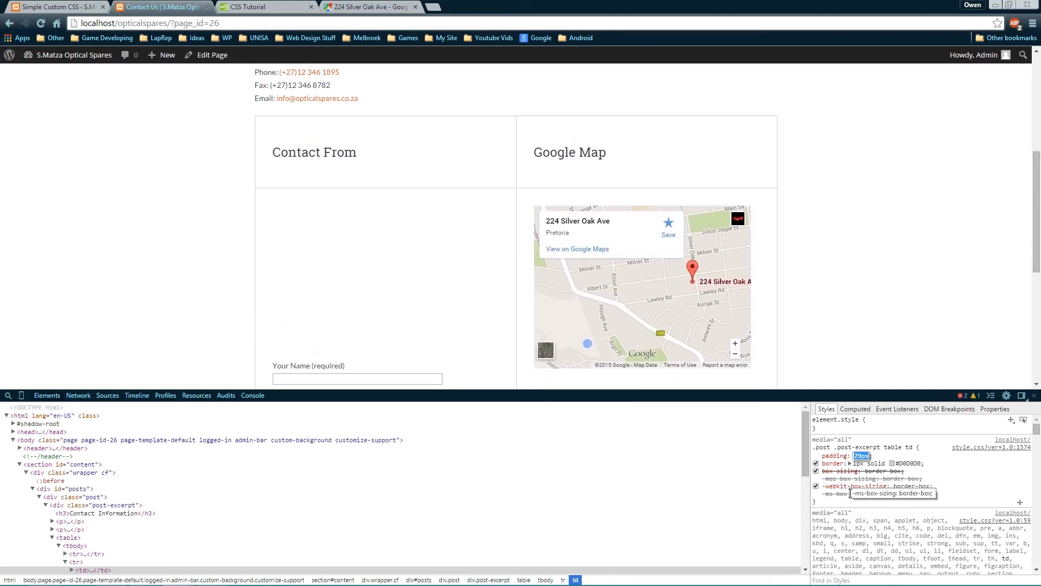
{"action": "key", "text": "Up"}
{"action": "key", "text": "Up"}
{"action": "key", "text": "Up"}
{"action": "key", "text": "Up"}
{"action": "key", "text": "Up"}
{"action": "key", "text": "Up"}
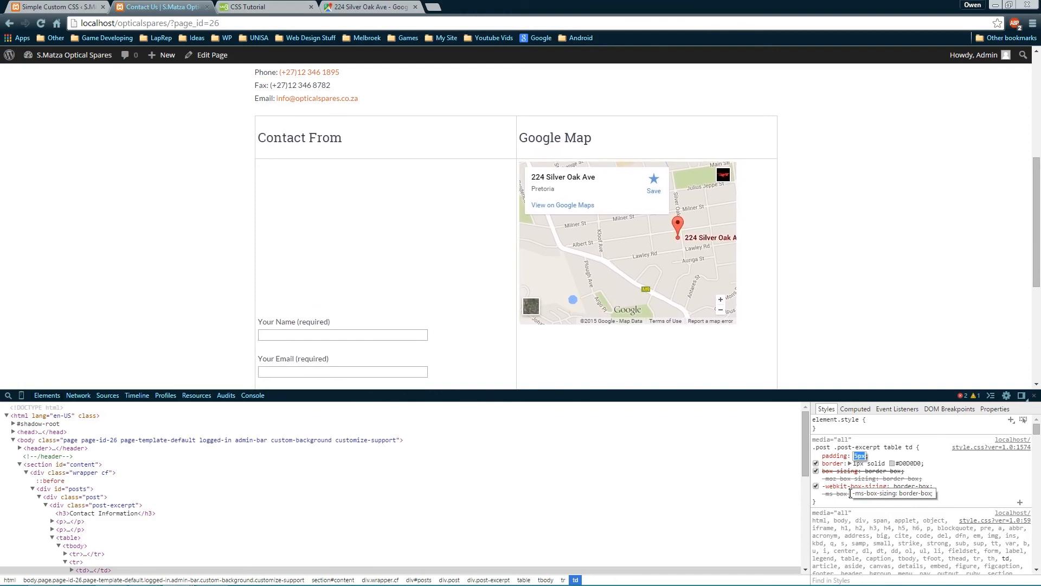
Set the cell padding to 0px 25px and commit it
{"action": "key", "text": "Home"}
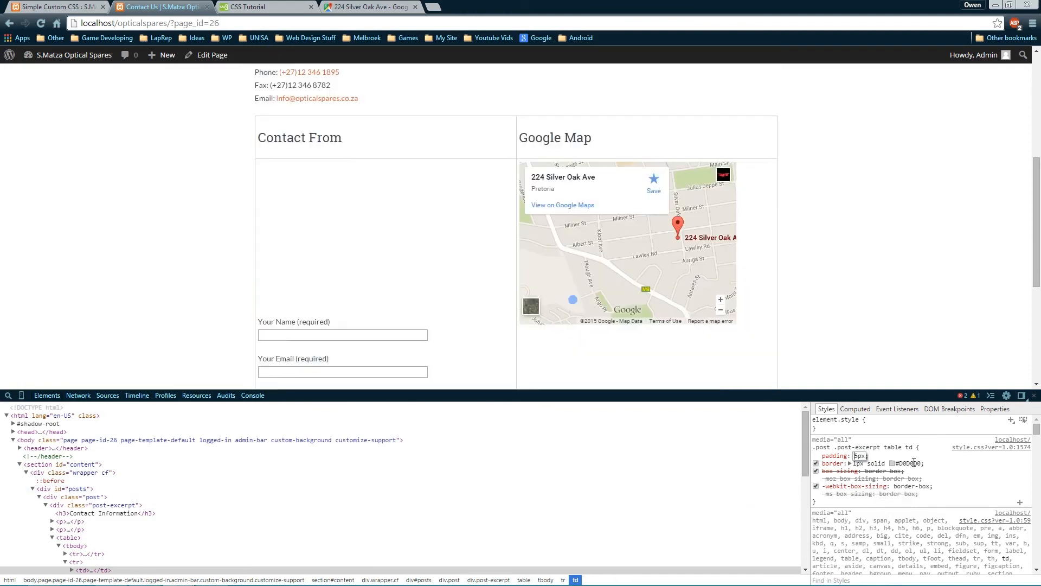
{"action": "type", "text": "0px"}
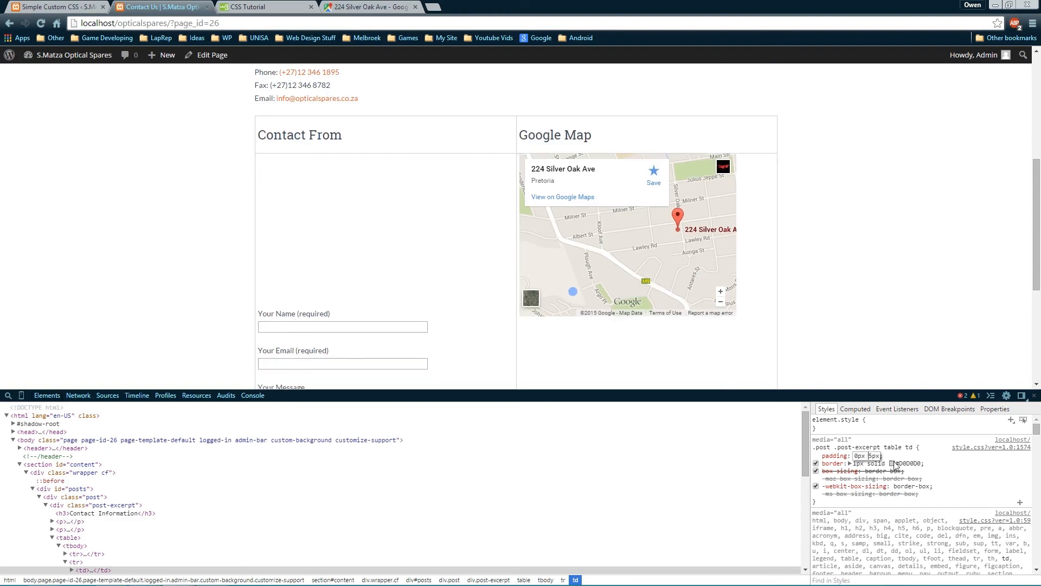
{"action": "key", "text": "Up"}
{"action": "key", "text": "Up"}
{"action": "key", "text": "Up"}
{"action": "key", "text": "Up"}
{"action": "key", "text": "Up"}
{"action": "key", "text": "Up"}
{"action": "key", "text": "Up"}
{"action": "key", "text": "Up"}
{"action": "key", "text": "Up"}
{"action": "key", "text": "Up"}
{"action": "key", "text": "Up"}
{"action": "key", "text": "Up"}
{"action": "key", "text": "Up"}
{"action": "key", "text": "Up"}
{"action": "key", "text": "Up"}
{"action": "key", "text": "Up"}
{"action": "key", "text": "Up"}
{"action": "key", "text": "Up"}
{"action": "key", "text": "Up"}
{"action": "key", "text": "Up"}
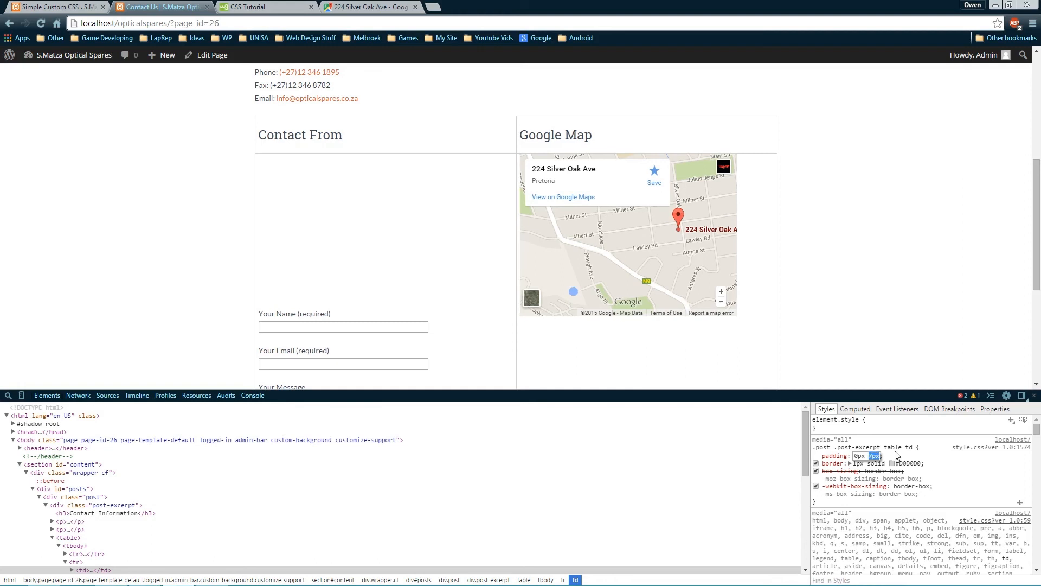
{"action": "key", "text": "Up"}
{"action": "key", "text": "Up"}
{"action": "key", "text": "Up"}
{"action": "key", "text": "Up"}
{"action": "key", "text": "Up"}
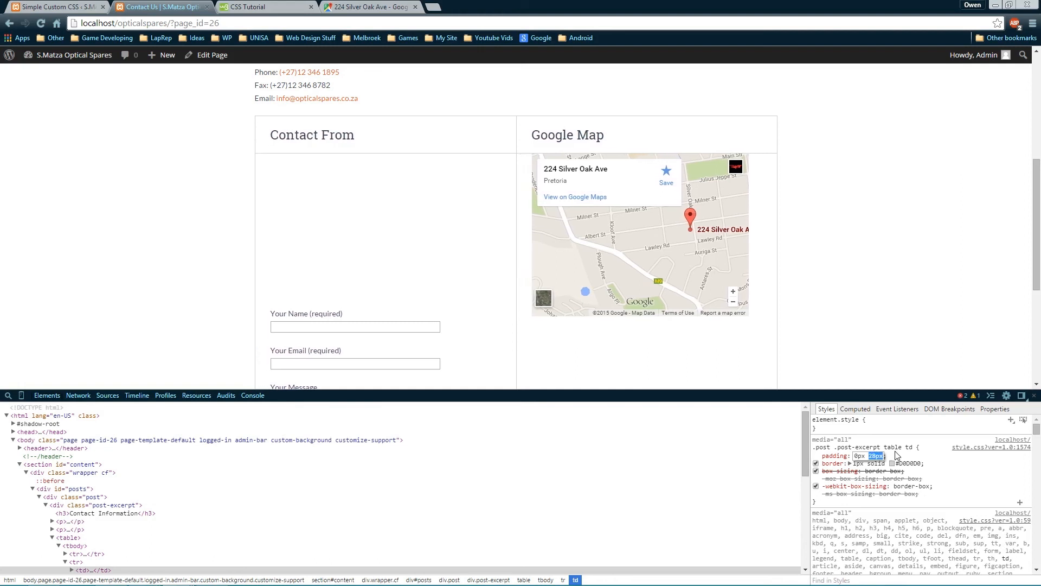
{"action": "key", "text": "Up"}
{"action": "key", "text": "Up"}
{"action": "key", "text": "Up"}
{"action": "key", "text": "Up"}
{"action": "key", "text": "Up"}
{"action": "key", "text": "Up"}
{"action": "key", "text": "Up"}
{"action": "key", "text": "Up"}
{"action": "key", "text": "Up"}
{"action": "key", "text": "Up"}
{"action": "key", "text": "Up"}
{"action": "key", "text": "Up"}
{"action": "key", "text": "Up"}
{"action": "key", "text": "Up"}
{"action": "key", "text": "Up"}
{"action": "key", "text": "Up"}
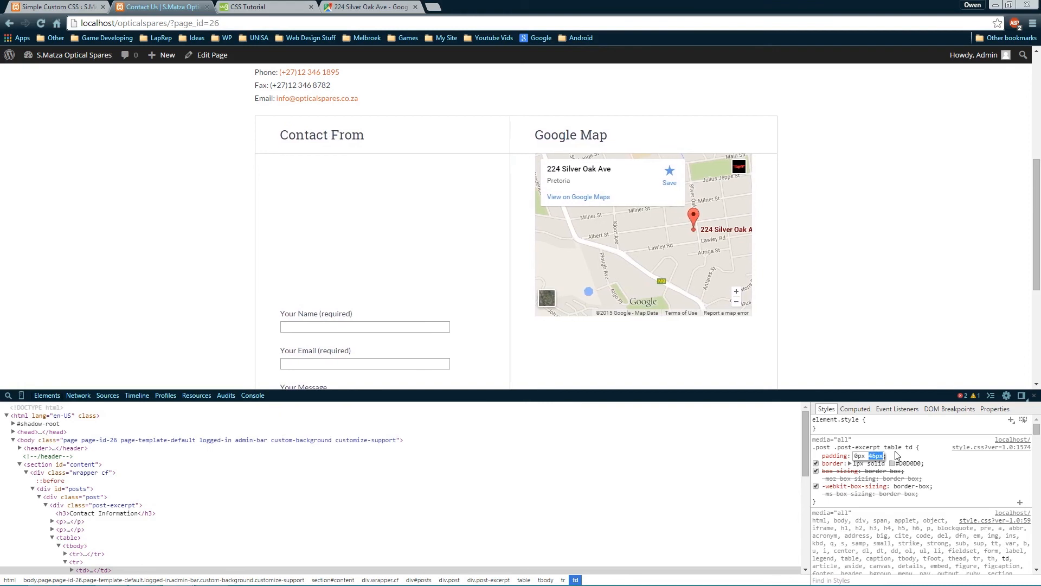
{"action": "key", "text": "Down"}
{"action": "key", "text": "Down"}
{"action": "key", "text": "Down"}
{"action": "key", "text": "Down"}
{"action": "key", "text": "Down"}
{"action": "key", "text": "Down"}
{"action": "key", "text": "Down"}
{"action": "key", "text": "Down"}
{"action": "key", "text": "Down"}
{"action": "key", "text": "Down"}
{"action": "key", "text": "Down"}
{"action": "key", "text": "Down"}
{"action": "key", "text": "Down"}
{"action": "key", "text": "Down"}
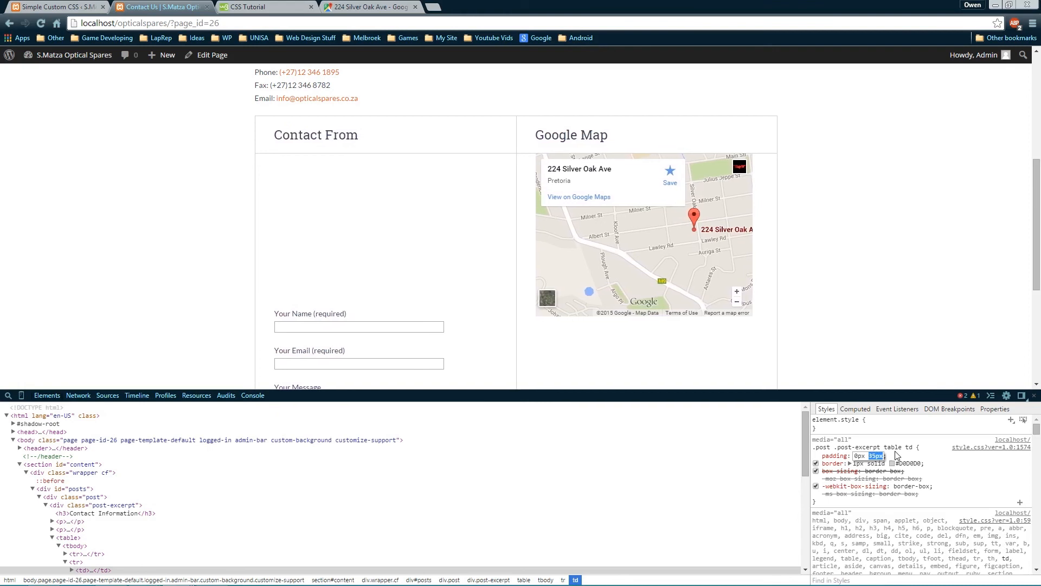
{"action": "key", "text": "Down"}
{"action": "key", "text": "Down"}
{"action": "key", "text": "Down"}
{"action": "key", "text": "Down"}
{"action": "key", "text": "Down"}
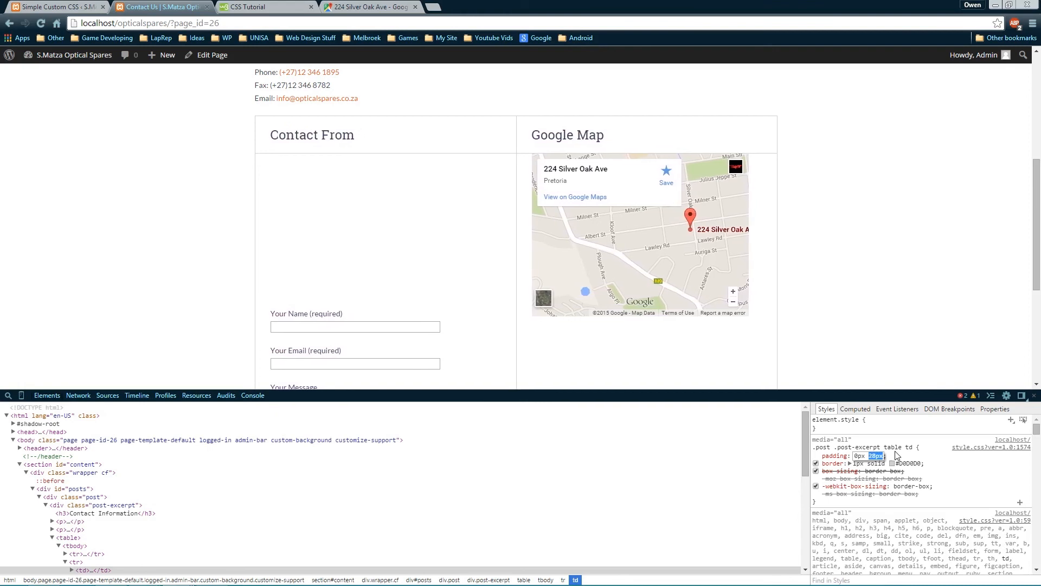
{"action": "key", "text": "Down"}
{"action": "key", "text": "Down"}
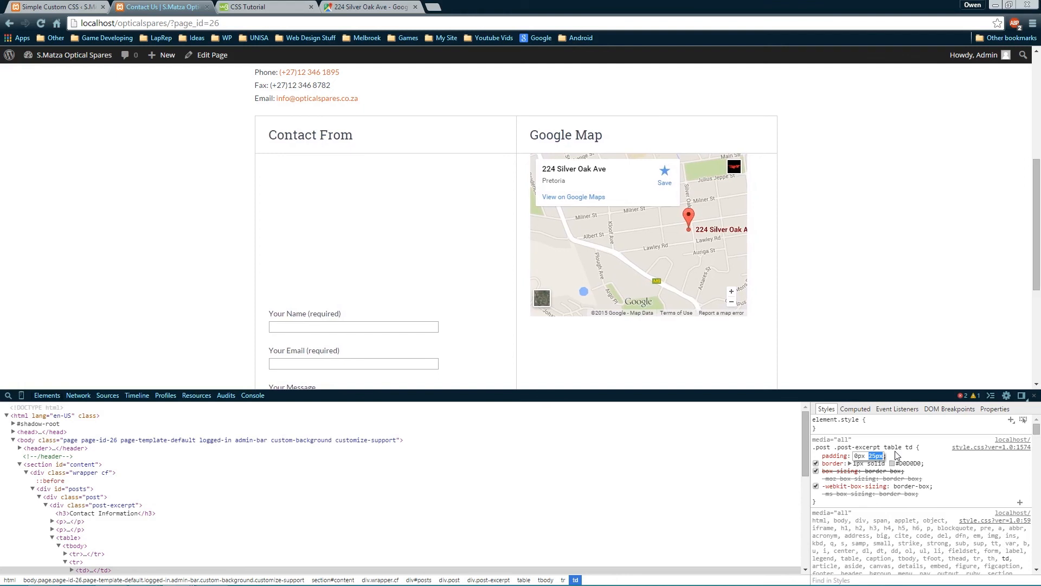
{"action": "key", "text": "Tab"}
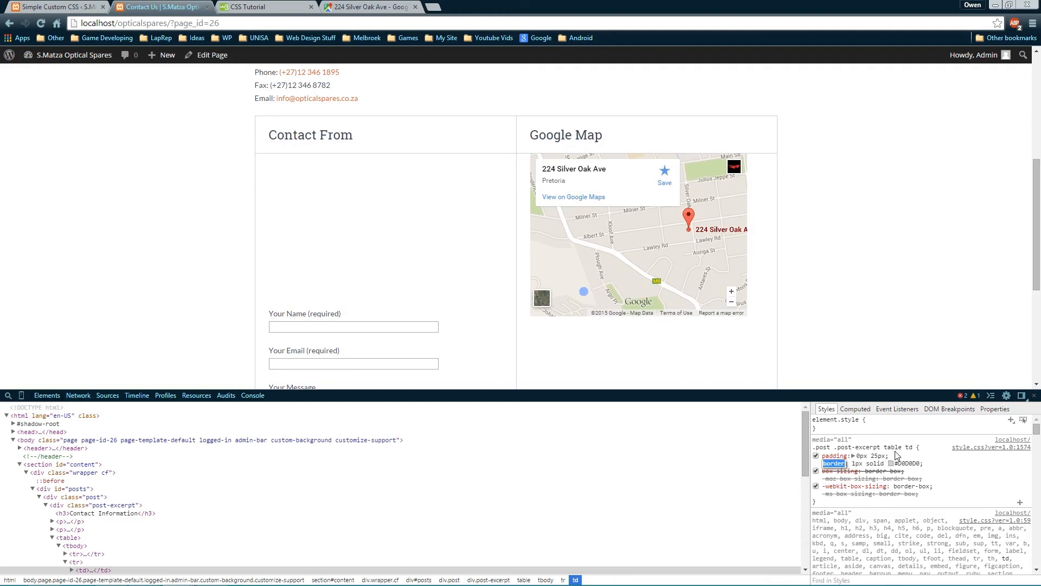
Set the table cells' border to none
{"action": "key", "text": "Tab"}
{"action": "type", "text": "none"}
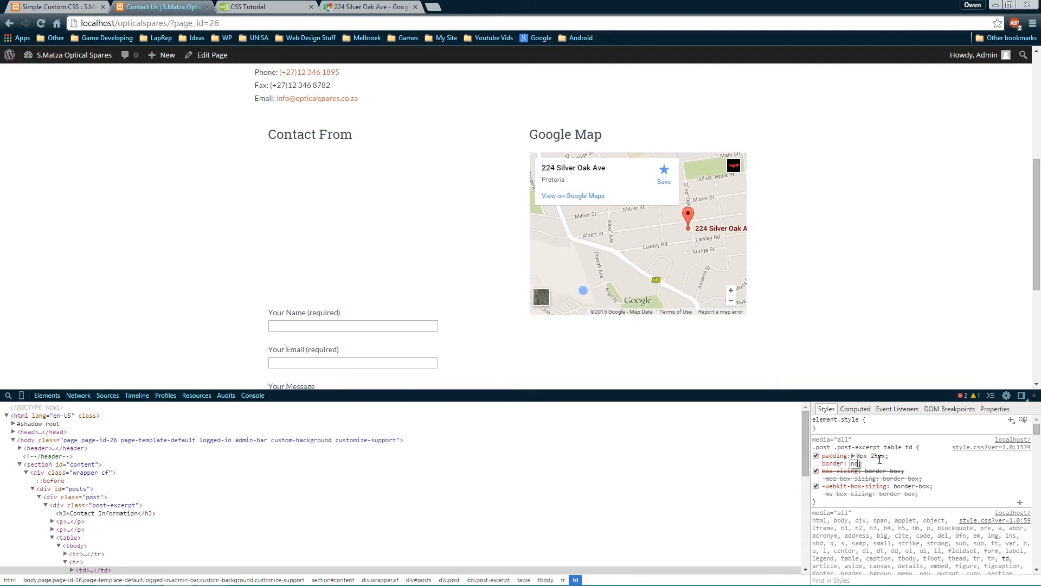
{"action": "key", "text": "Tab"}
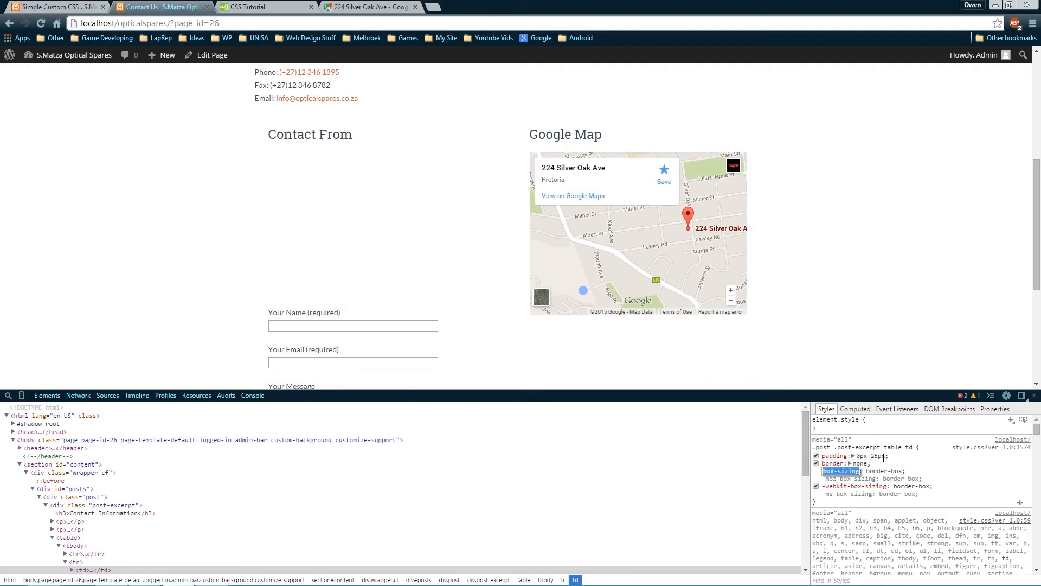
{"action": "key", "text": "Tab"}
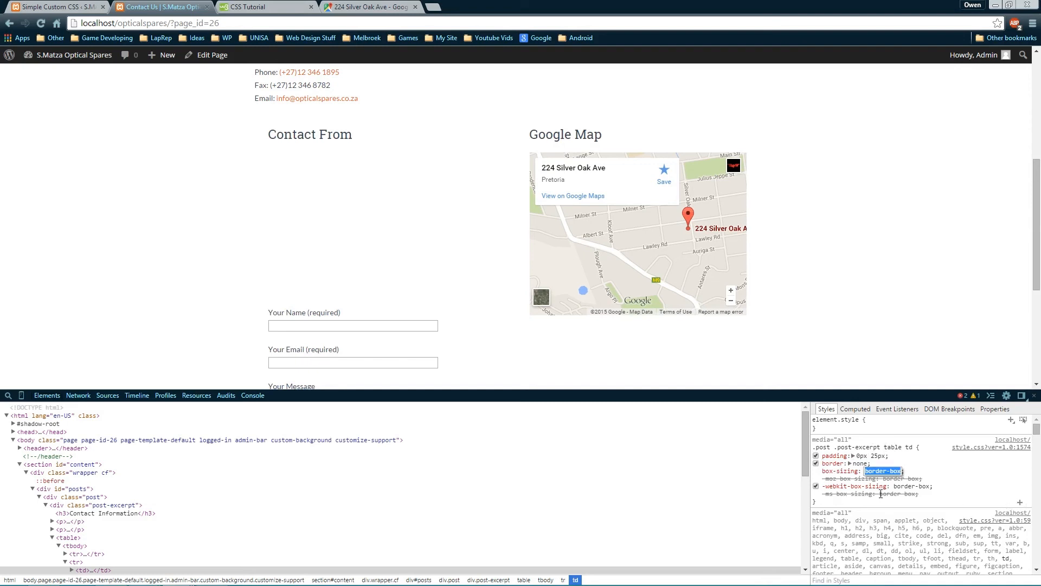
{"action": "key", "text": "Tab"}
{"action": "key", "text": "Tab"}
{"action": "key", "text": "Tab"}
{"action": "key", "text": "Tab"}
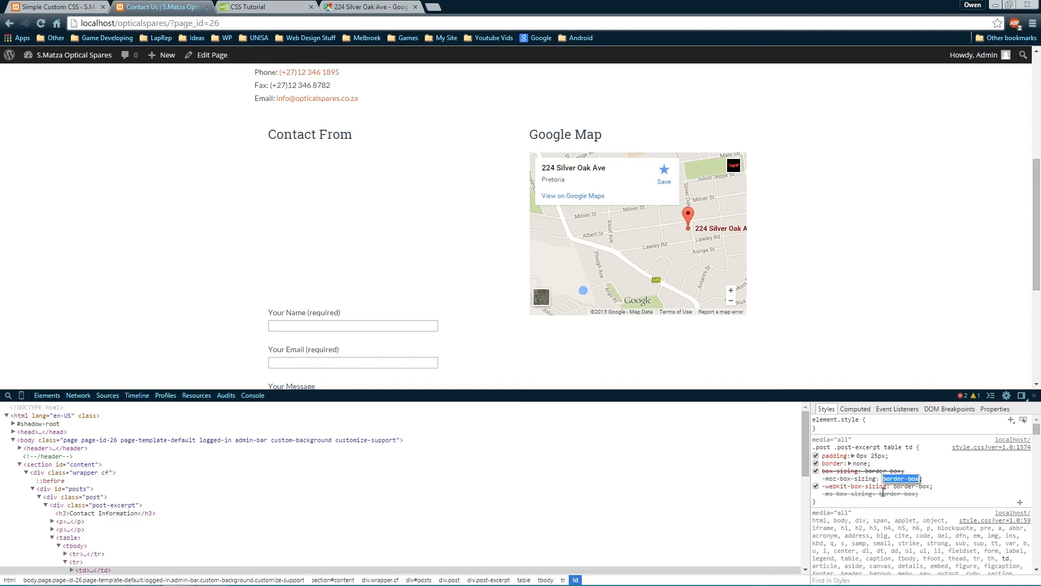
{"action": "left_click", "coordinate": [949, 500]}
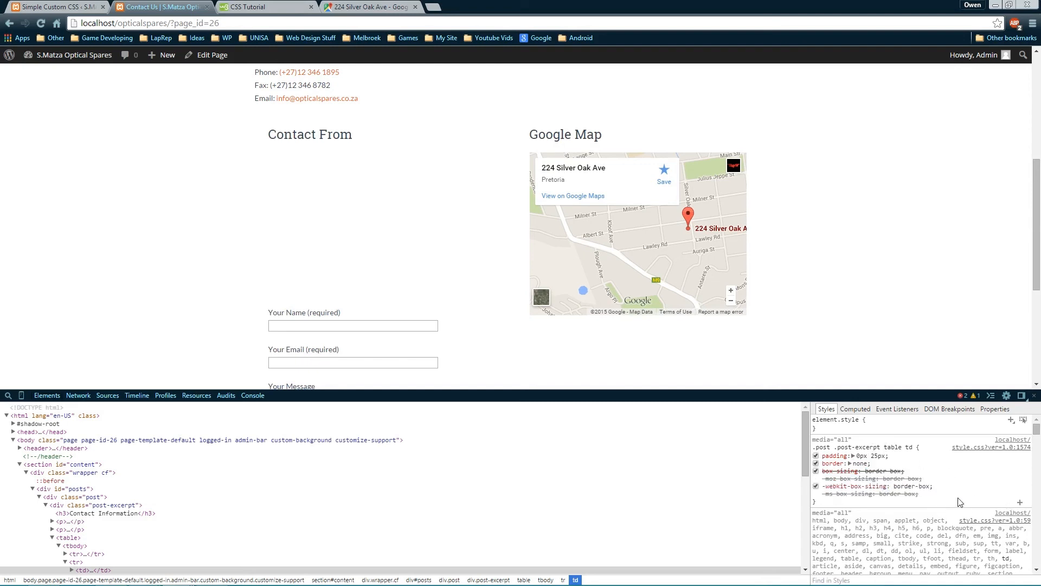
Add vertical-align: top to the td rule
{"action": "left_click", "coordinate": [931, 503]}
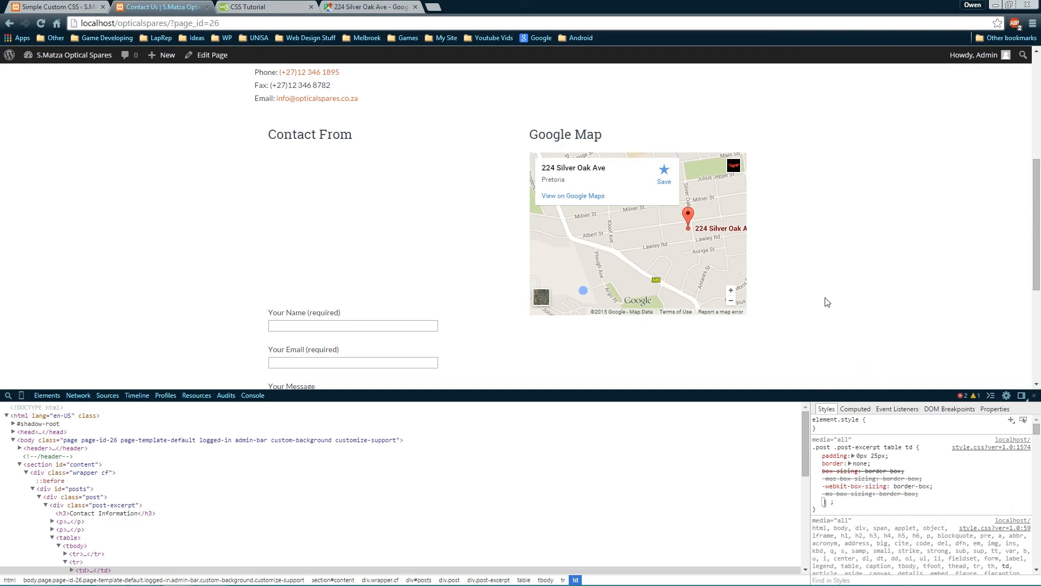
{"action": "type", "text": "vertical-align"}
{"action": "key", "text": "Tab"}
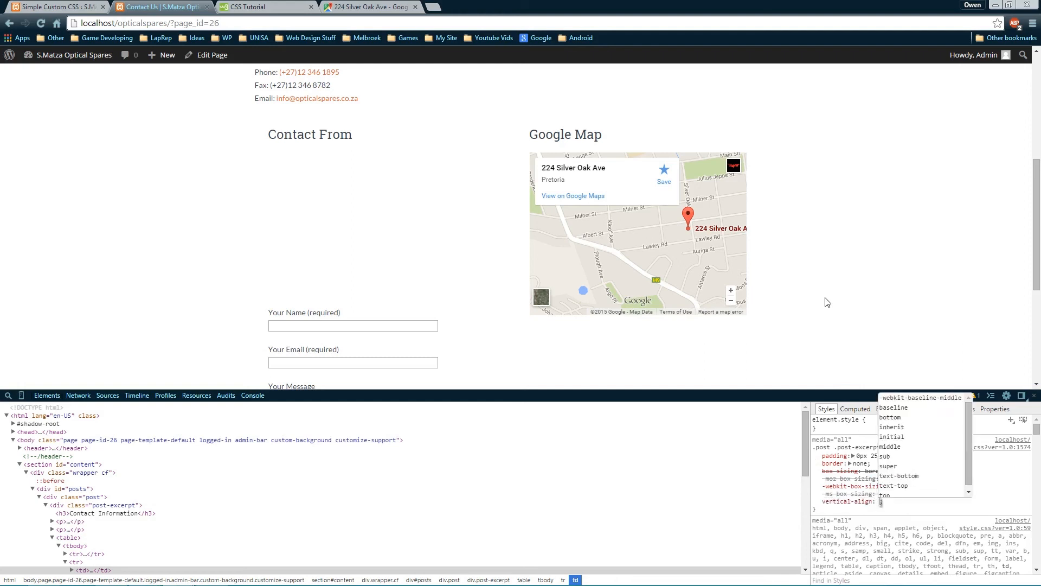
{"action": "type", "text": "top"}
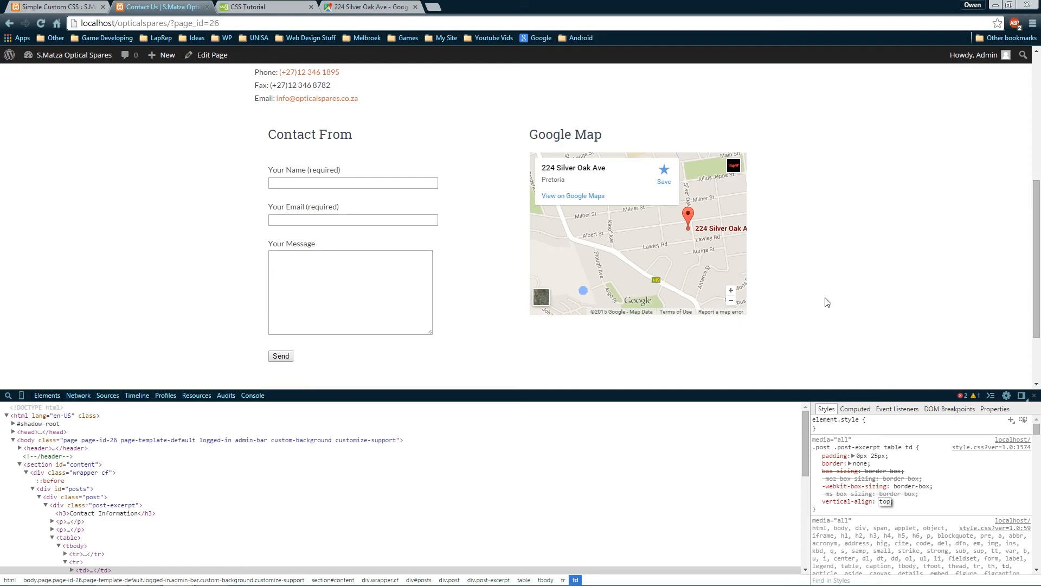
{"action": "key", "text": "Return"}
{"action": "key", "text": "Tab"}
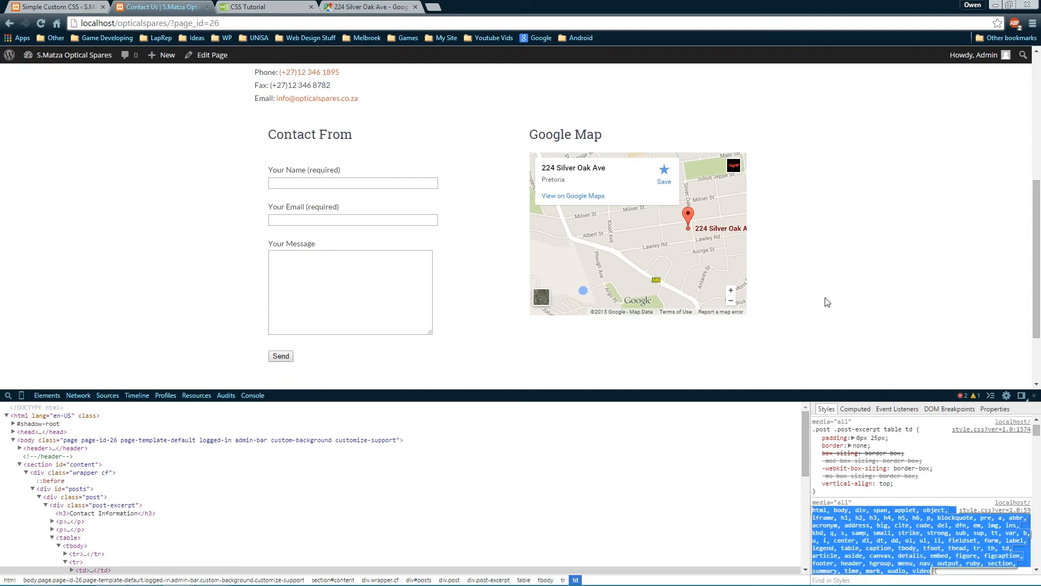
Paste the td rule (0px 25px padding, border none, vertical-align: top) at the end of Custom CSS, indented, and update
{"action": "left_click_drag", "start_coordinate": [816, 495], "coordinate": [813, 429]}
{"action": "key", "text": "ctrl+c"}
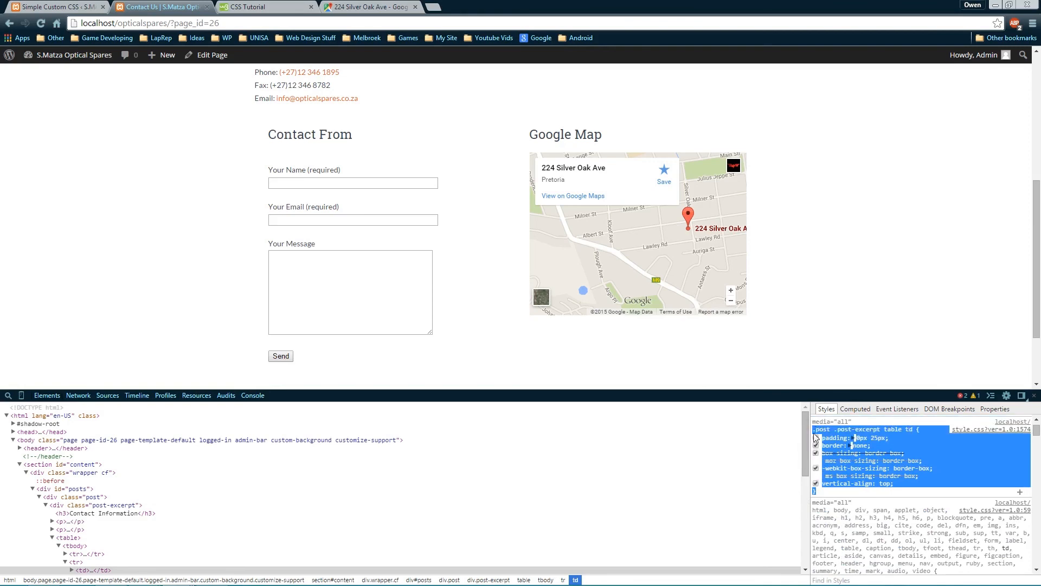
{"action": "scroll", "coordinate": [632, 178], "scroll_direction": "up", "scroll_amount": 5}
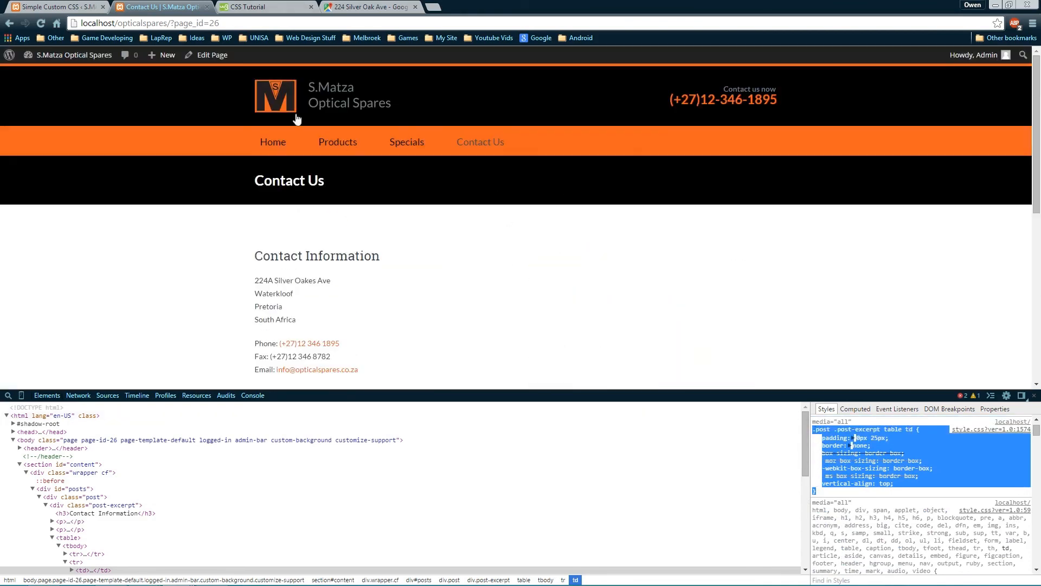
{"action": "left_click", "coordinate": [66, 8]}
{"action": "scroll", "coordinate": [263, 402], "scroll_direction": "down", "scroll_amount": 12}
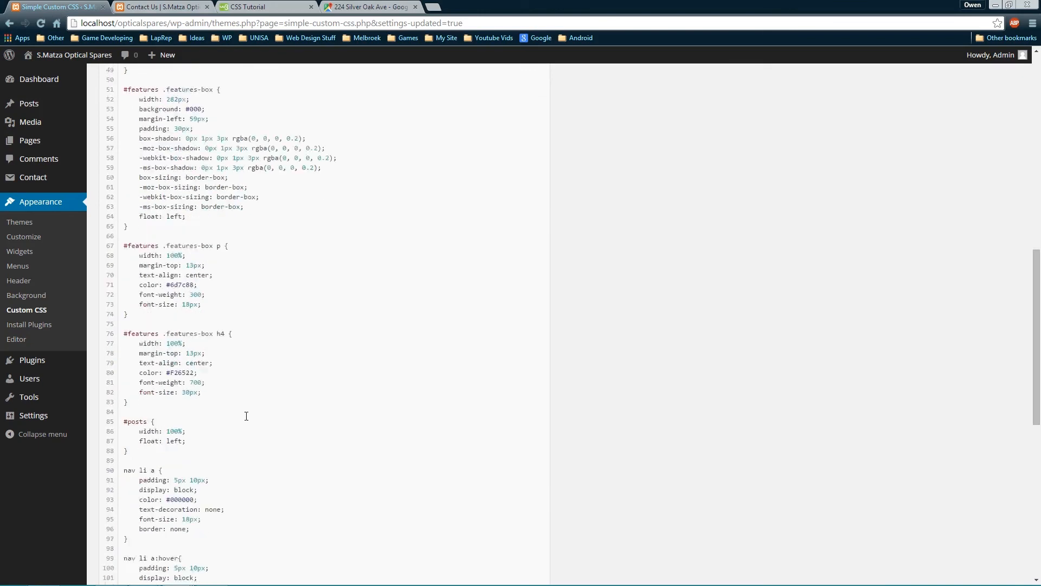
{"action": "key", "text": "Return"}
{"action": "key", "text": "Return"}
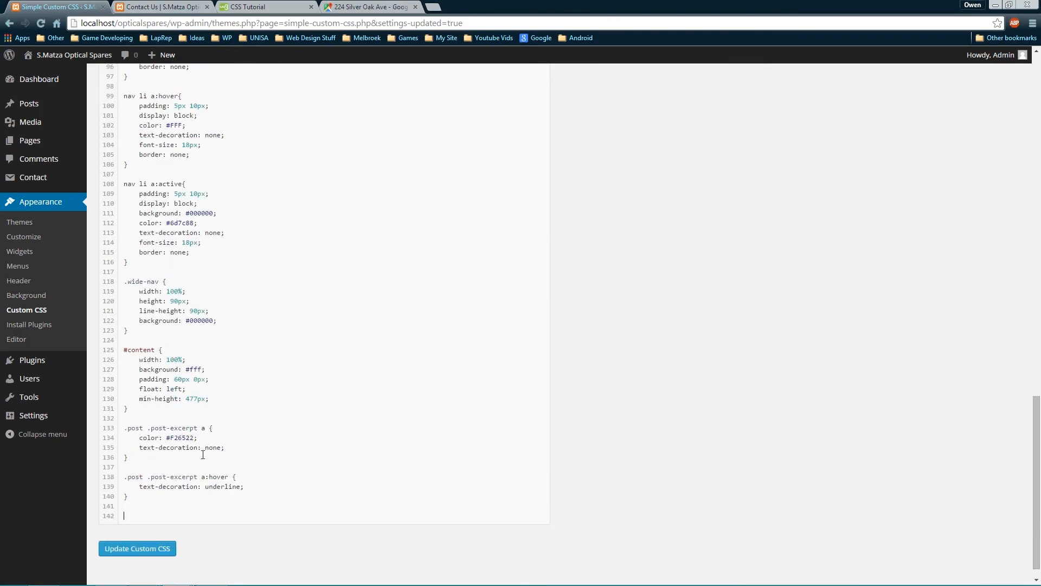
{"action": "key", "text": "ctrl+v"}
{"action": "scroll", "coordinate": [159, 533], "scroll_direction": "down", "scroll_amount": 2}
{"action": "left_click_drag", "start_coordinate": [212, 492], "coordinate": [94, 435]}
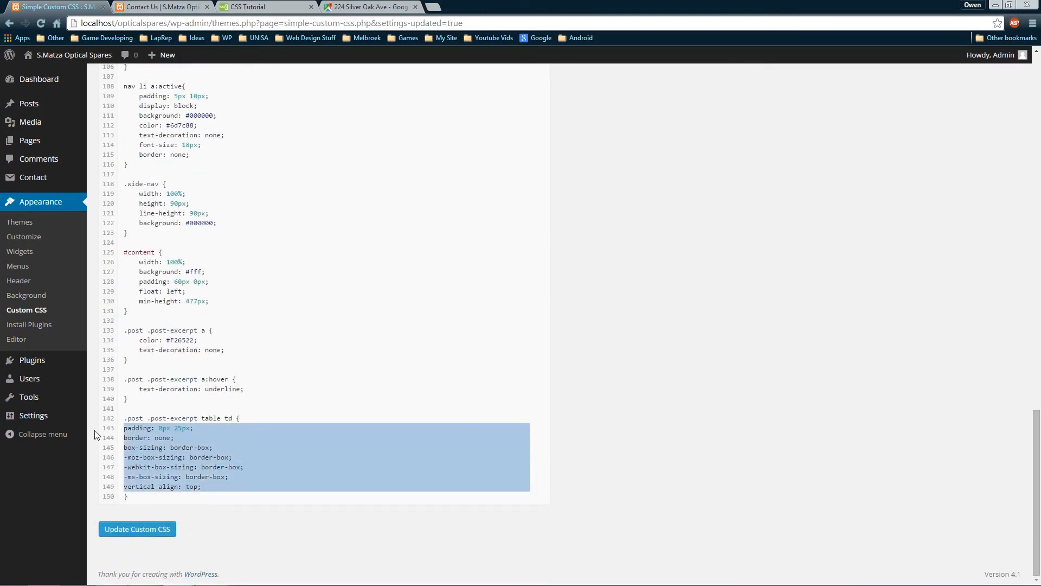
{"action": "key", "text": "Tab"}
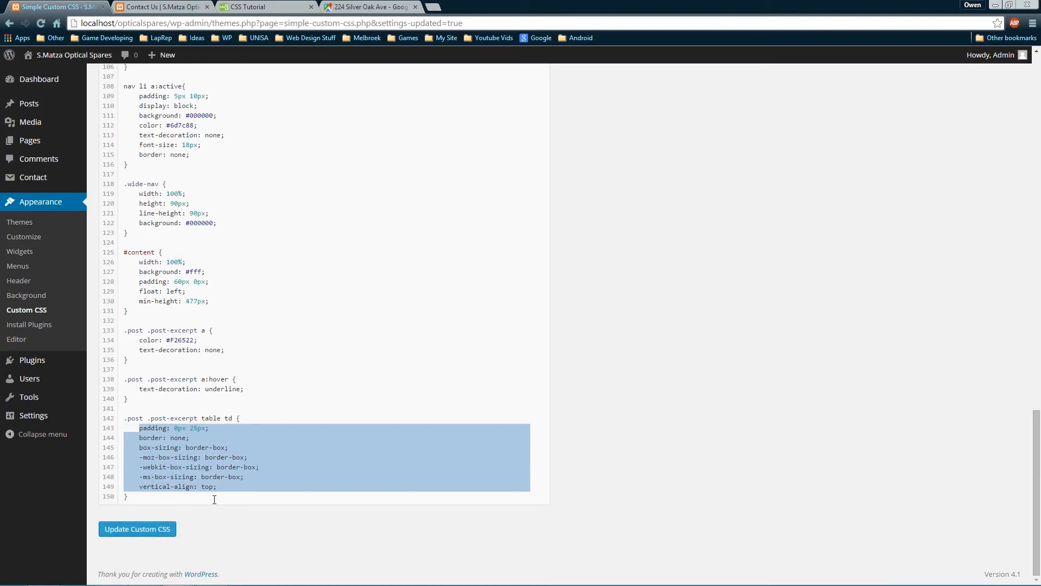
{"action": "left_click", "coordinate": [179, 496]}
{"action": "left_click", "coordinate": [165, 532]}
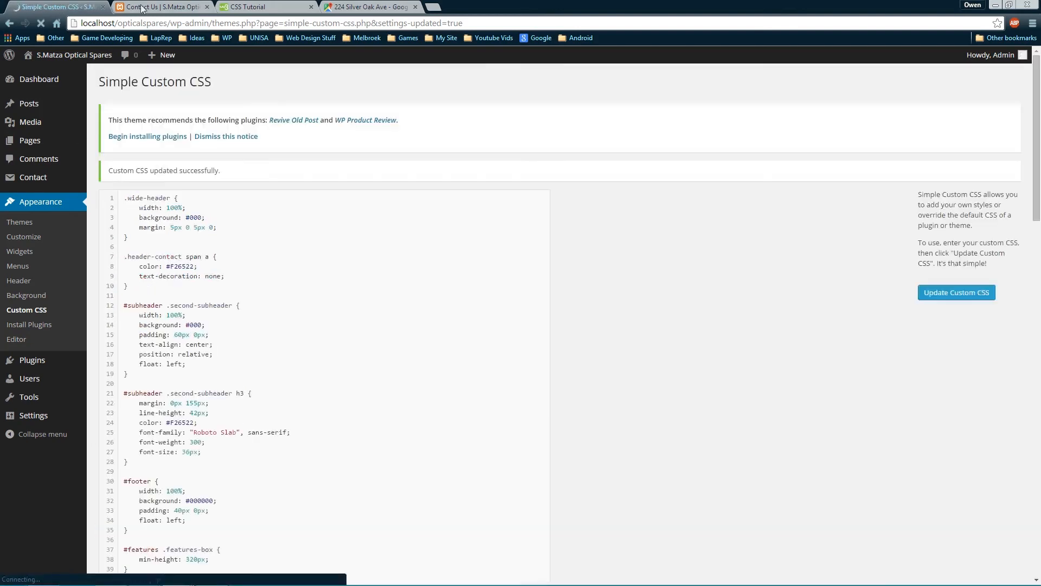
Close DevTools on the Contact Us page and scroll through the borderless form and map
{"action": "left_click", "coordinate": [153, 7]}
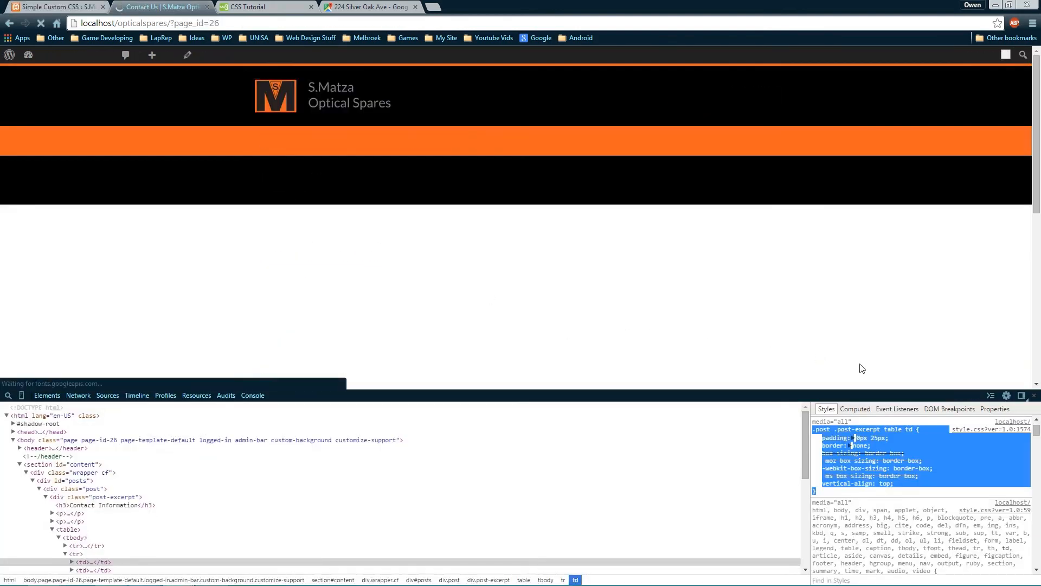
{"action": "left_click", "coordinate": [1035, 397]}
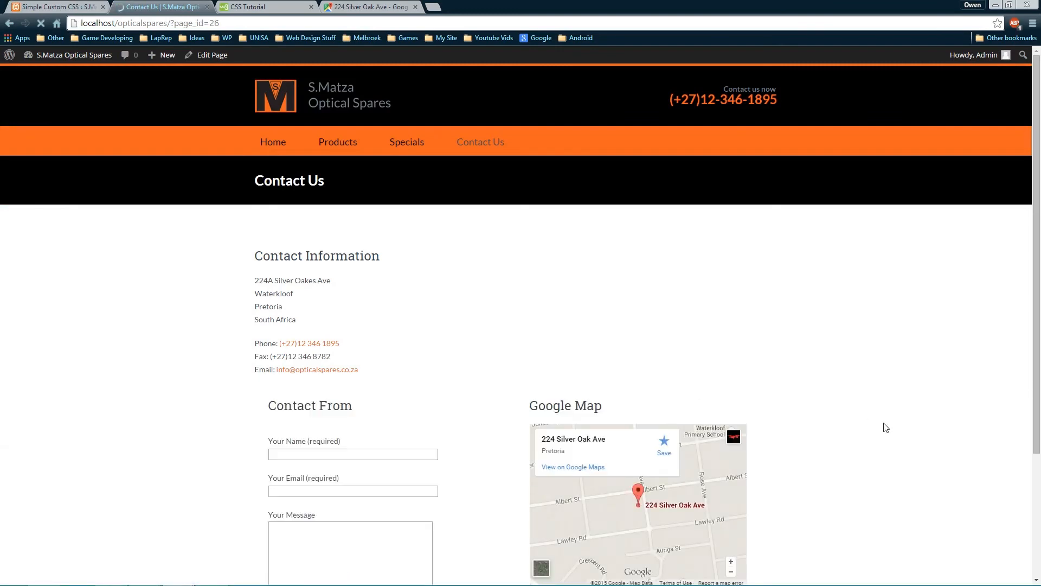
{"action": "scroll", "coordinate": [922, 468], "scroll_direction": "down", "scroll_amount": 3}
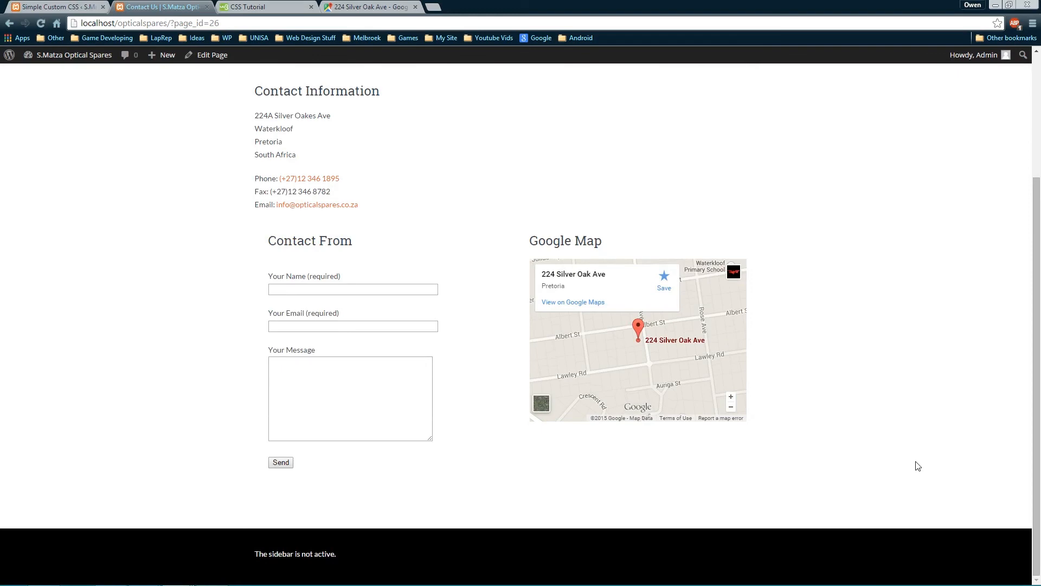
{"action": "scroll", "coordinate": [889, 423], "scroll_direction": "up", "scroll_amount": 3}
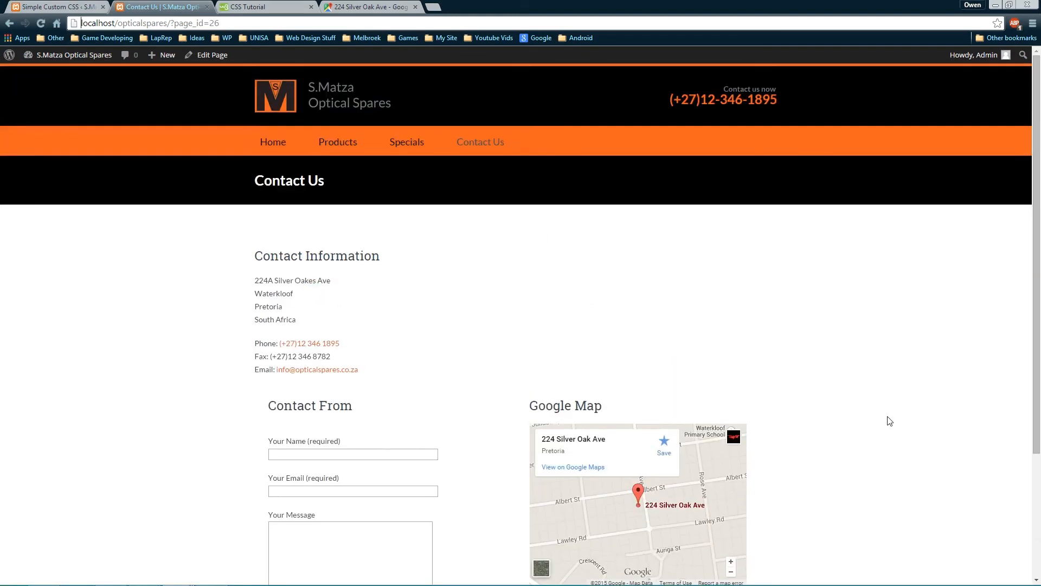
{"action": "scroll", "coordinate": [889, 421], "scroll_direction": "down", "scroll_amount": 3}
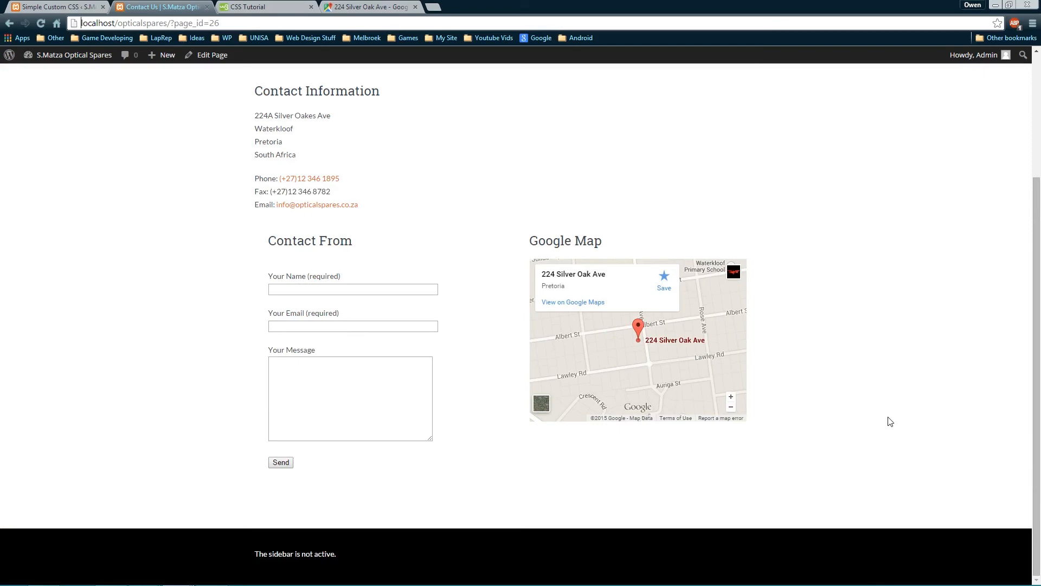
{"action": "scroll", "coordinate": [889, 421], "scroll_direction": "up", "scroll_amount": 3}
{"action": "scroll", "coordinate": [889, 420], "scroll_direction": "down", "scroll_amount": 3}
{"action": "scroll", "coordinate": [889, 421], "scroll_direction": "up", "scroll_amount": 3}
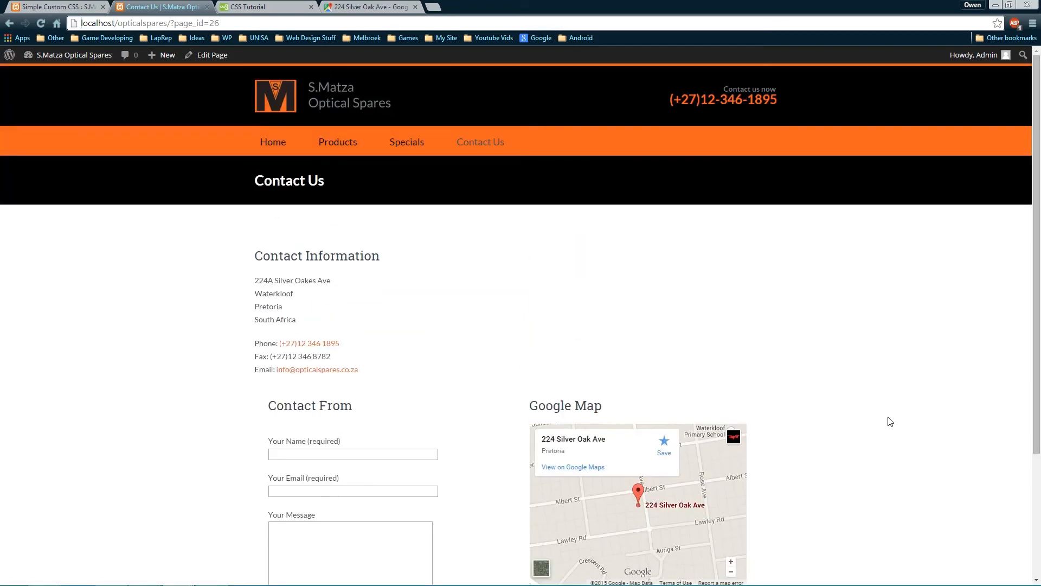
{"action": "scroll", "coordinate": [891, 421], "scroll_direction": "down", "scroll_amount": 3}
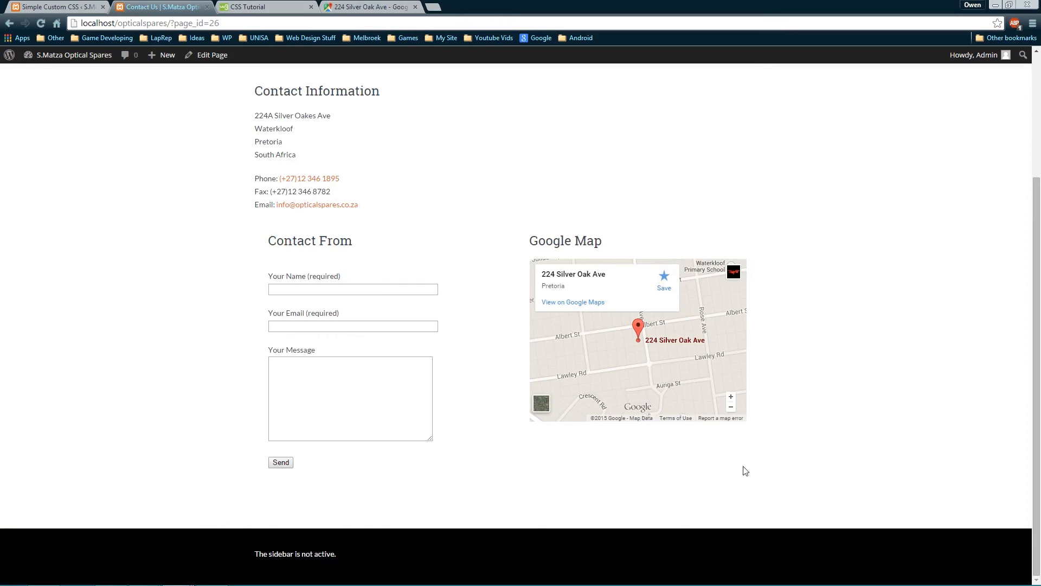
{"action": "scroll", "coordinate": [748, 466], "scroll_direction": "up", "scroll_amount": 3}
{"action": "scroll", "coordinate": [758, 448], "scroll_direction": "down", "scroll_amount": 3}
{"action": "scroll", "coordinate": [790, 330], "scroll_direction": "up", "scroll_amount": 3}
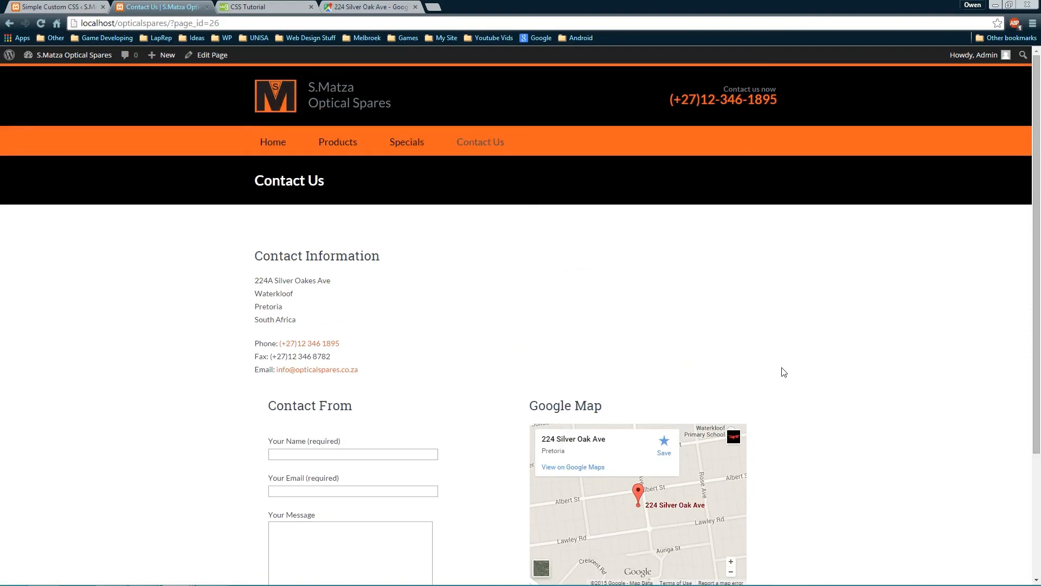